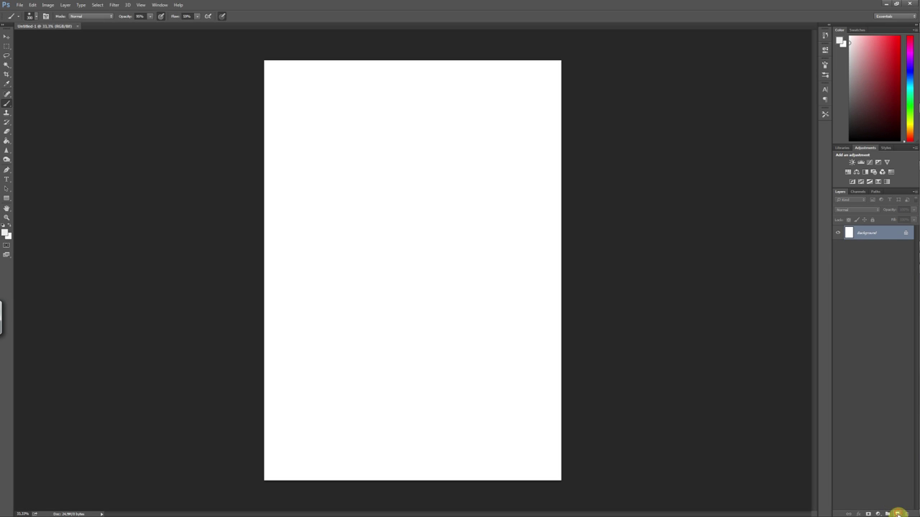
On a new layer, block in the grey figure with a soft brush, erasing stray edges
{"action": "left_click", "coordinate": [898, 515]}
{"action": "right_click", "coordinate": [515, 205]}
{"action": "left_click_drag", "start_coordinate": [575, 260], "coordinate": [574, 327]}
{"action": "mouse_move", "coordinate": [420, 248]}
{"action": "left_mouse_down"}
{"action": "mouse_move", "coordinate": [405, 205]}
{"action": "mouse_move", "coordinate": [382, 225]}
{"action": "mouse_move", "coordinate": [403, 287]}
{"action": "mouse_move", "coordinate": [431, 216]}
{"action": "mouse_move", "coordinate": [366, 281]}
{"action": "mouse_move", "coordinate": [352, 261]}
{"action": "left_mouse_up"}
{"action": "key", "text": "e"}
{"action": "key", "text": "b"}
{"action": "mouse_move", "coordinate": [431, 302]}
{"action": "left_mouse_down"}
{"action": "mouse_move", "coordinate": [477, 335]}
{"action": "mouse_move", "coordinate": [339, 378]}
{"action": "mouse_move", "coordinate": [431, 287]}
{"action": "mouse_move", "coordinate": [375, 142]}
{"action": "mouse_move", "coordinate": [439, 219]}
{"action": "mouse_move", "coordinate": [441, 369]}
{"action": "mouse_move", "coordinate": [378, 252]}
{"action": "mouse_move", "coordinate": [446, 166]}
{"action": "left_mouse_up"}
Paint dark hair over the head, thin it over the face and lengthen the left strands
{"action": "mouse_move", "coordinate": [405, 138]}
{"action": "left_mouse_down"}
{"action": "mouse_move", "coordinate": [328, 141]}
{"action": "mouse_move", "coordinate": [413, 140]}
{"action": "mouse_move", "coordinate": [401, 225]}
{"action": "mouse_move", "coordinate": [320, 103]}
{"action": "mouse_move", "coordinate": [453, 160]}
{"action": "mouse_move", "coordinate": [435, 241]}
{"action": "mouse_move", "coordinate": [446, 139]}
{"action": "mouse_move", "coordinate": [350, 261]}
{"action": "mouse_move", "coordinate": [382, 285]}
{"action": "mouse_move", "coordinate": [496, 330]}
{"action": "mouse_move", "coordinate": [540, 383]}
{"action": "mouse_move", "coordinate": [409, 319]}
{"action": "mouse_move", "coordinate": [340, 369]}
{"action": "mouse_move", "coordinate": [407, 376]}
{"action": "mouse_move", "coordinate": [498, 309]}
{"action": "mouse_move", "coordinate": [427, 328]}
{"action": "mouse_move", "coordinate": [439, 213]}
{"action": "mouse_move", "coordinate": [358, 195]}
{"action": "mouse_move", "coordinate": [312, 236]}
{"action": "left_mouse_up"}
{"action": "key", "text": "e"}
{"action": "mouse_move", "coordinate": [338, 179]}
{"action": "left_mouse_down"}
{"action": "mouse_move", "coordinate": [301, 165]}
{"action": "mouse_move", "coordinate": [493, 199]}
{"action": "mouse_move", "coordinate": [484, 252]}
{"action": "mouse_move", "coordinate": [424, 297]}
{"action": "left_mouse_up"}
{"action": "key", "text": "b"}
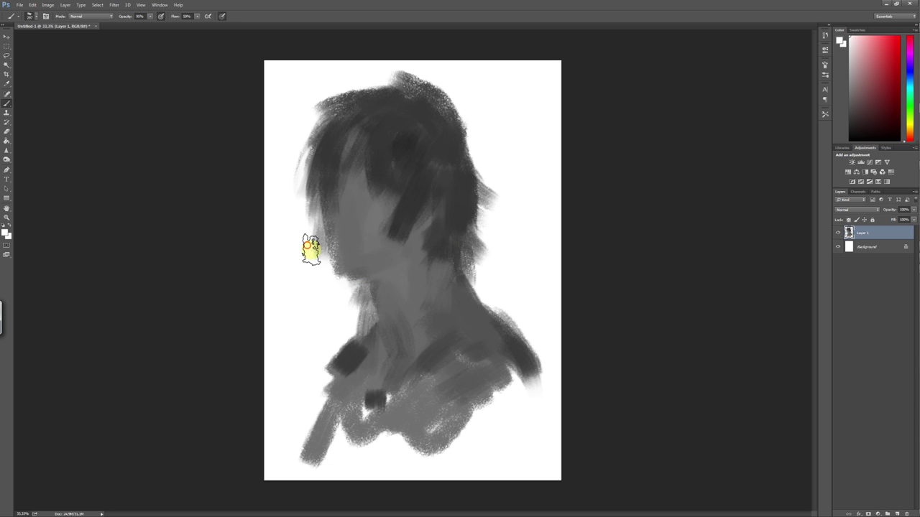
{"action": "left_click_drag", "start_coordinate": [316, 159], "coordinate": [287, 196]}
Fill out the top of the hair and add dark strands on the left and right
{"action": "left_click_drag", "start_coordinate": [328, 123], "coordinate": [388, 111]}
{"action": "key", "text": "e"}
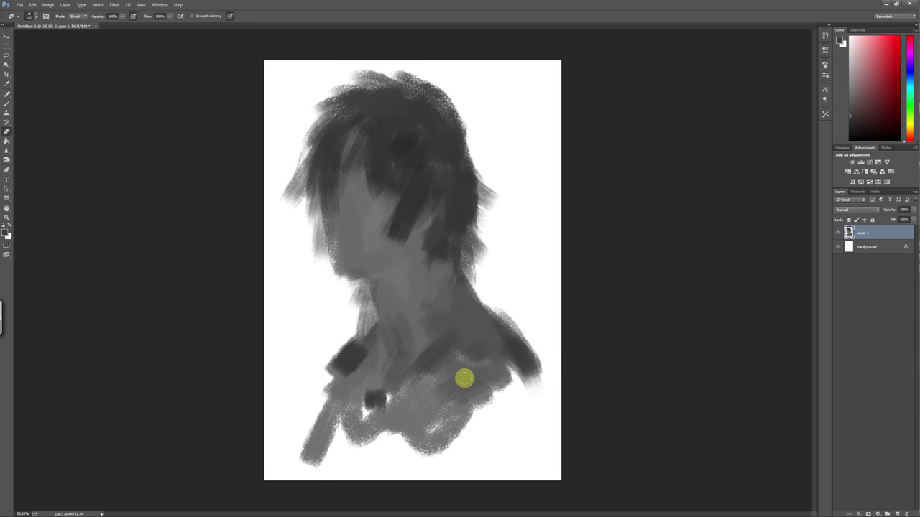
{"action": "key", "text": "b"}
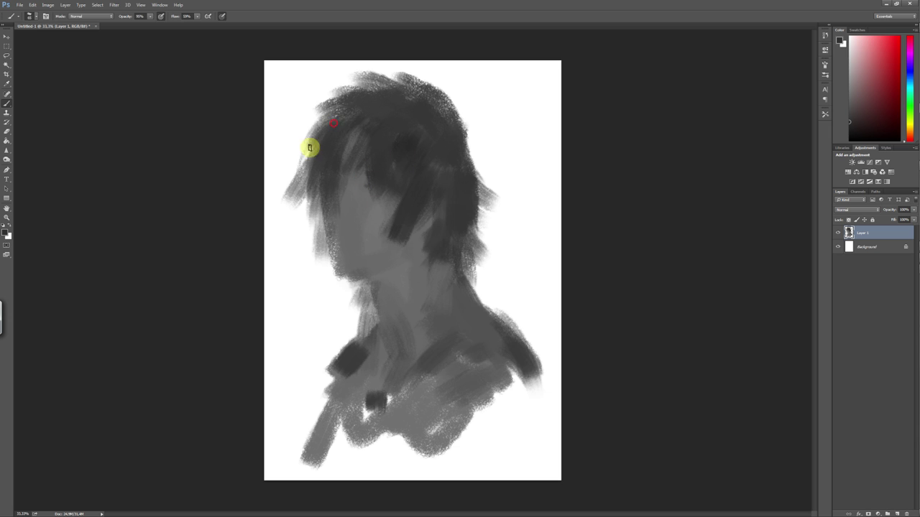
{"action": "left_click_drag", "start_coordinate": [332, 120], "coordinate": [291, 157]}
{"action": "left_click_drag", "start_coordinate": [460, 134], "coordinate": [482, 178]}
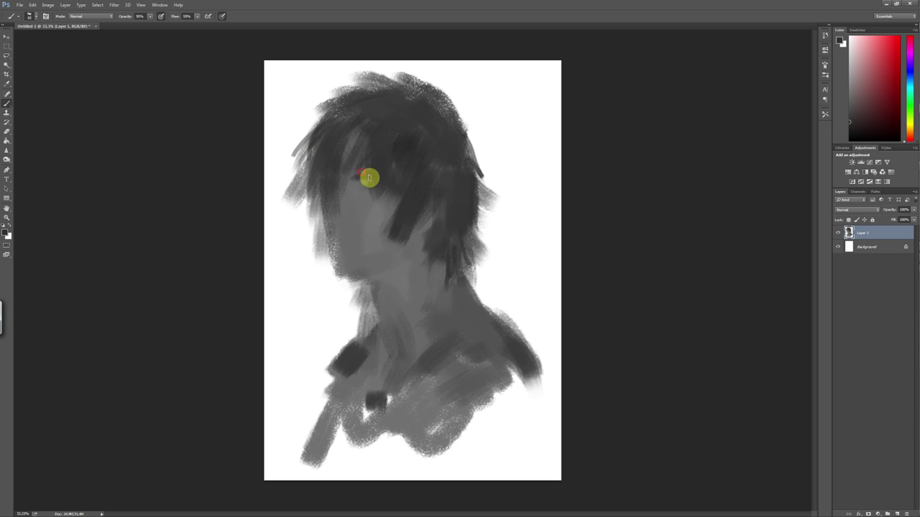
Repaint the face in lighter grey and shade the jaw, chin and neck
{"action": "left_click", "coordinate": [372, 304], "text": "alt"}
{"action": "left_click_drag", "start_coordinate": [399, 215], "coordinate": [388, 241]}
{"action": "left_click", "coordinate": [331, 202], "text": "alt"}
{"action": "left_click_drag", "start_coordinate": [332, 201], "coordinate": [333, 230]}
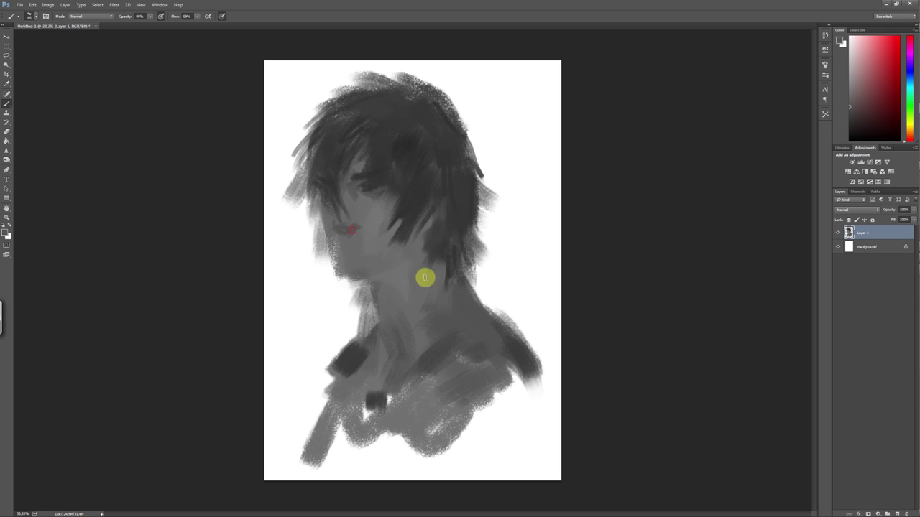
{"action": "mouse_move", "coordinate": [387, 235]}
{"action": "left_mouse_down"}
{"action": "mouse_move", "coordinate": [334, 238]}
{"action": "mouse_move", "coordinate": [352, 277]}
{"action": "mouse_move", "coordinate": [386, 247]}
{"action": "mouse_move", "coordinate": [395, 283]}
{"action": "left_mouse_up"}
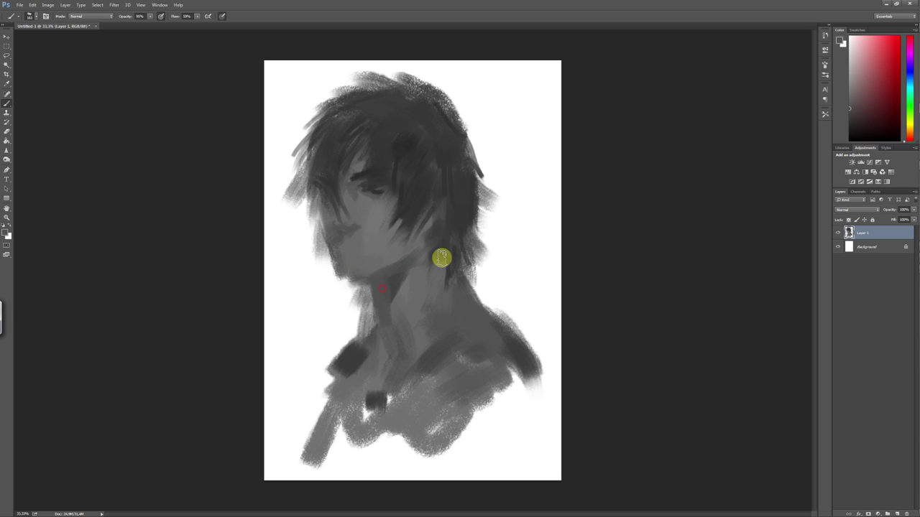
Lasso the lower shoulders and nudge them up, then extend the left hair and mark the jawline
{"action": "key", "text": "l"}
{"action": "left_click_drag", "start_coordinate": [511, 447], "coordinate": [511, 290]}
{"action": "left_click_drag", "start_coordinate": [490, 352], "coordinate": [486, 343]}
{"action": "key", "text": "ctrl+d"}
{"action": "left_click_drag", "start_coordinate": [335, 108], "coordinate": [287, 173]}
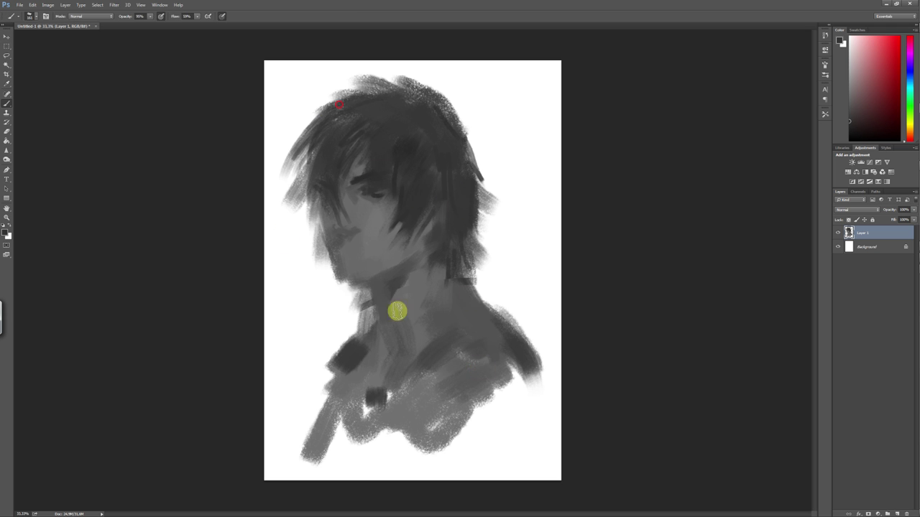
{"action": "left_click_drag", "start_coordinate": [363, 289], "coordinate": [389, 286]}
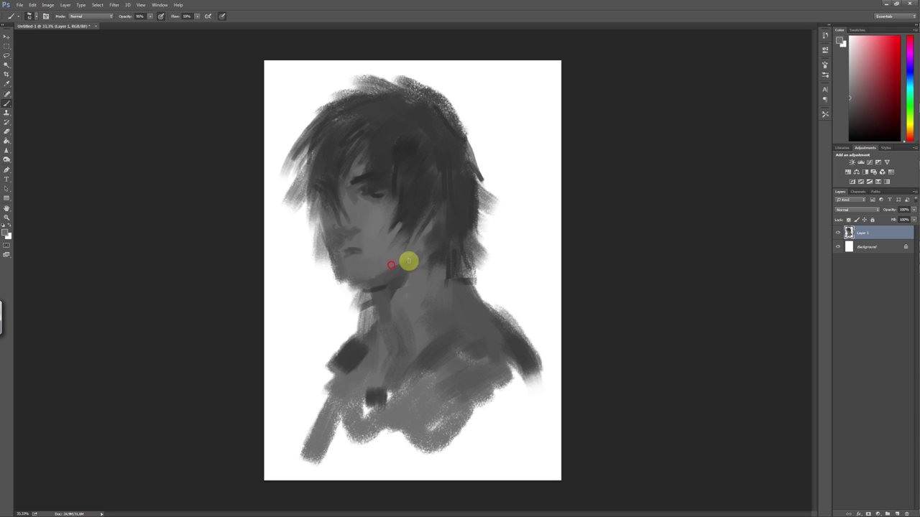
Paint a light stroke on the neck using greys sampled from the face, hair, eye, cheek and mouth
{"action": "right_click", "coordinate": [363, 253]}
{"action": "left_click", "coordinate": [370, 316]}
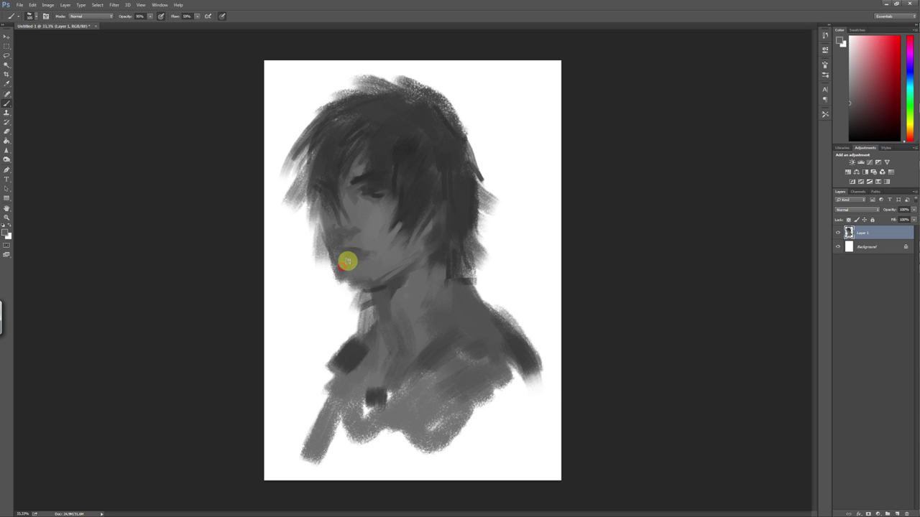
{"action": "left_click", "coordinate": [380, 279], "text": "alt"}
{"action": "left_click", "coordinate": [321, 223], "text": "alt"}
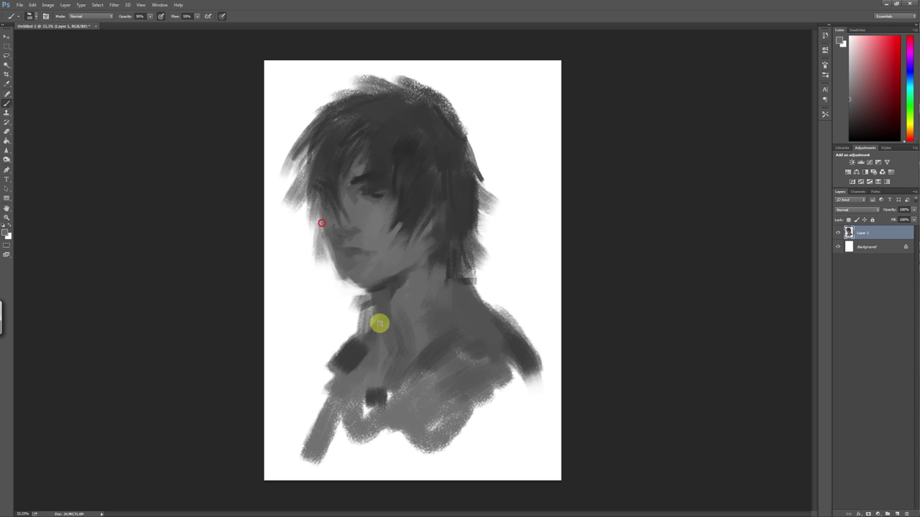
{"action": "mouse_move", "coordinate": [352, 309]}
{"action": "left_mouse_down"}
{"action": "mouse_move", "coordinate": [368, 319]}
{"action": "mouse_move", "coordinate": [383, 286]}
{"action": "left_mouse_up"}
{"action": "left_click", "coordinate": [315, 201], "text": "alt"}
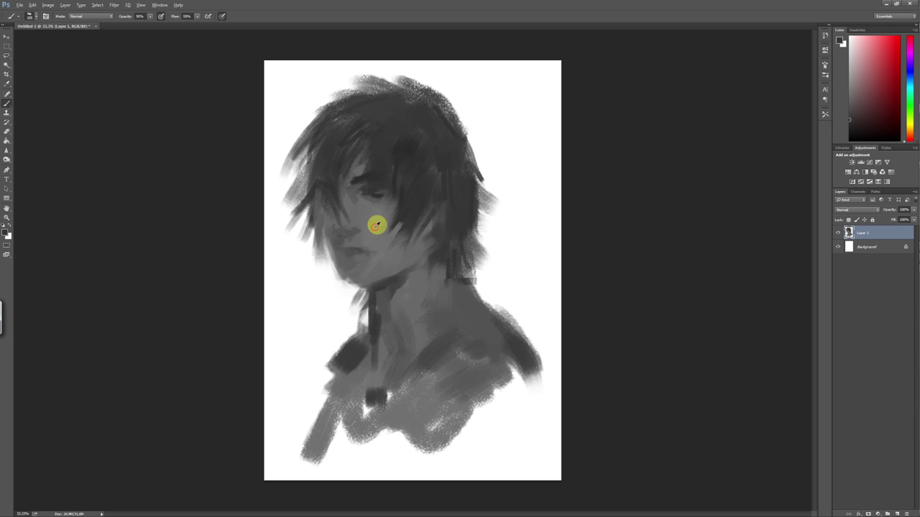
{"action": "left_click", "coordinate": [378, 193], "text": "alt"}
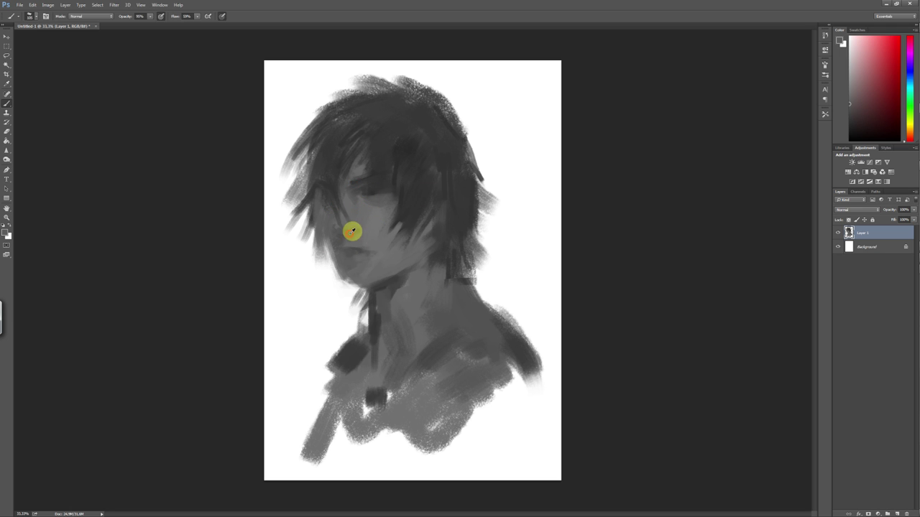
{"action": "left_click", "coordinate": [415, 247], "text": "alt"}
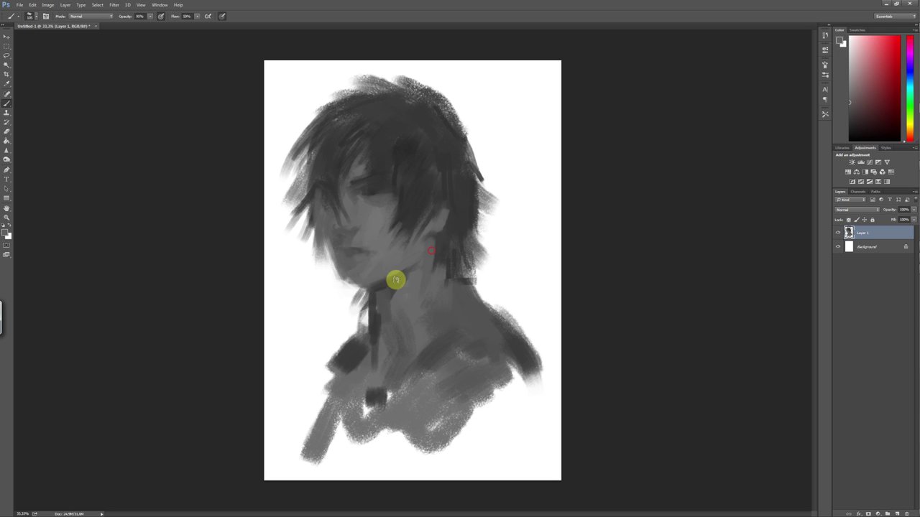
{"action": "left_click", "coordinate": [345, 250]}
Sample mouth, chin and jaw-shadow tones to refine the lower face
{"action": "left_click", "coordinate": [355, 248], "text": "alt"}
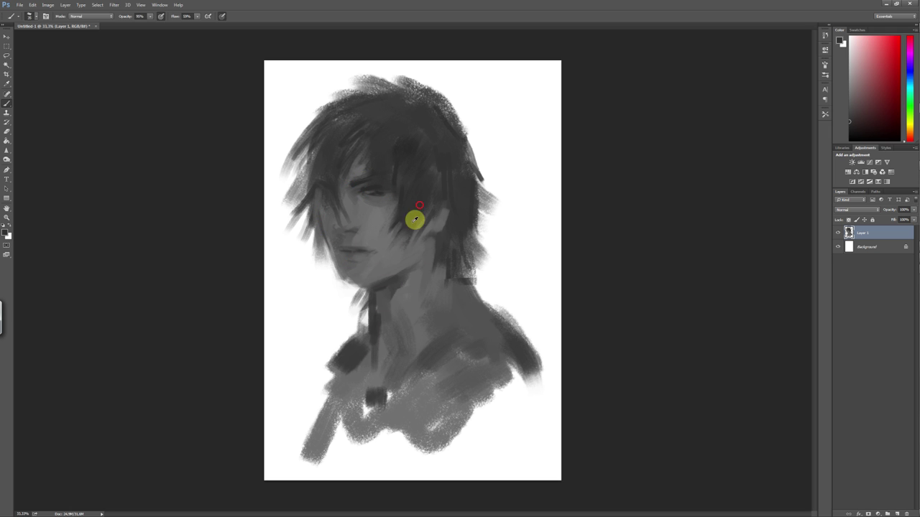
{"action": "left_click", "coordinate": [360, 247], "text": "alt"}
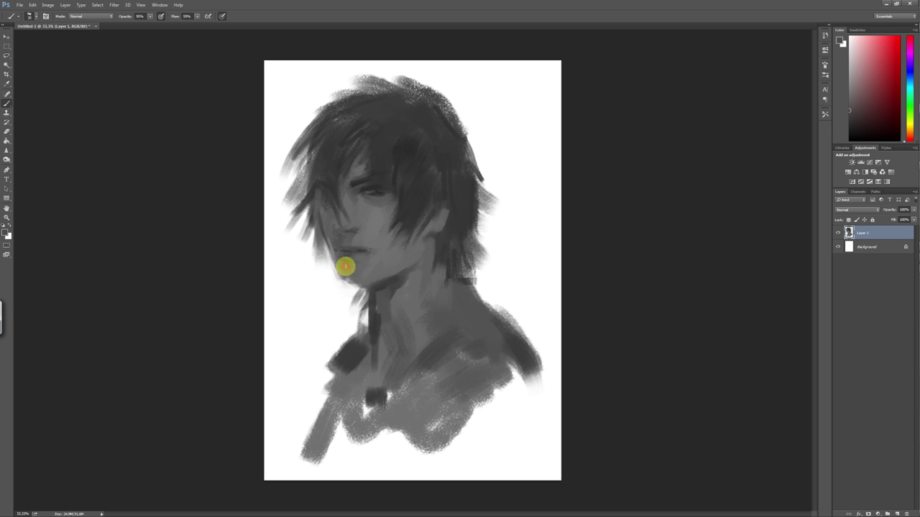
{"action": "right_click", "coordinate": [411, 264]}
{"action": "key", "text": "Escape"}
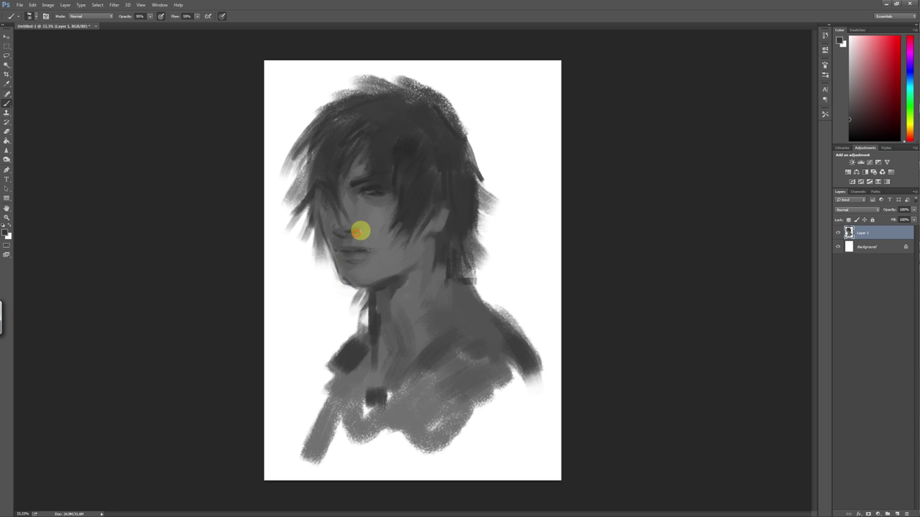
{"action": "left_click", "coordinate": [388, 281], "text": "alt"}
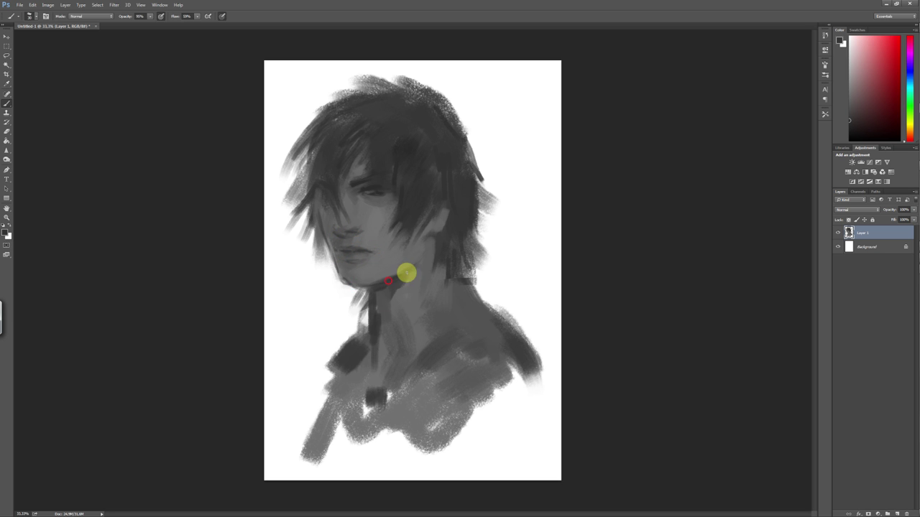
Darken the hair with near-black across the top and right side and down toward the neck
{"action": "mouse_move", "coordinate": [421, 96]}
{"action": "left_mouse_down"}
{"action": "mouse_move", "coordinate": [346, 91]}
{"action": "mouse_move", "coordinate": [288, 135]}
{"action": "mouse_move", "coordinate": [388, 63]}
{"action": "left_mouse_up"}
{"action": "left_click", "coordinate": [849, 132]}
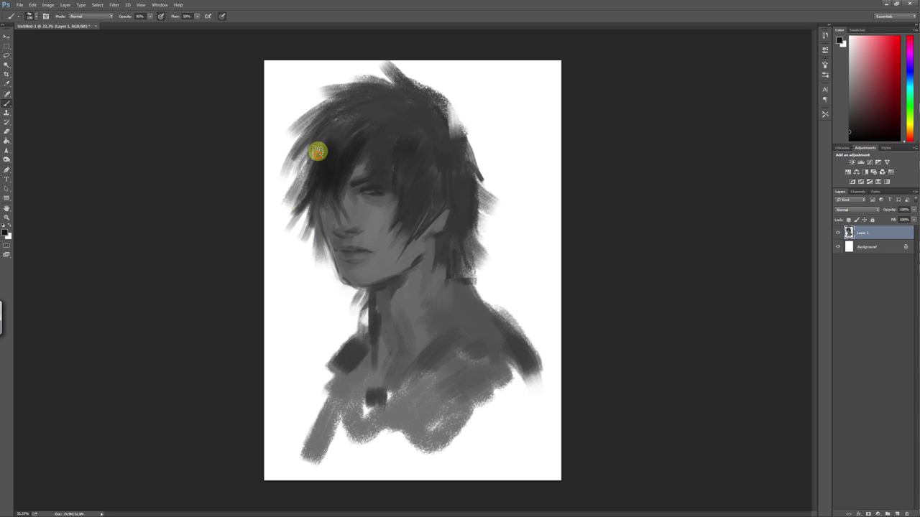
{"action": "mouse_move", "coordinate": [383, 141]}
{"action": "left_mouse_down"}
{"action": "mouse_move", "coordinate": [431, 187]}
{"action": "mouse_move", "coordinate": [435, 121]}
{"action": "left_mouse_up"}
{"action": "left_click_drag", "start_coordinate": [376, 125], "coordinate": [460, 127]}
{"action": "mouse_move", "coordinate": [485, 183]}
{"action": "left_mouse_down"}
{"action": "mouse_move", "coordinate": [448, 250]}
{"action": "mouse_move", "coordinate": [477, 229]}
{"action": "mouse_move", "coordinate": [446, 227]}
{"action": "left_mouse_up"}
Shade the right side of the neck and paint a dark strap along the right shoulder
{"action": "right_click", "coordinate": [440, 220]}
{"action": "left_click", "coordinate": [372, 189]}
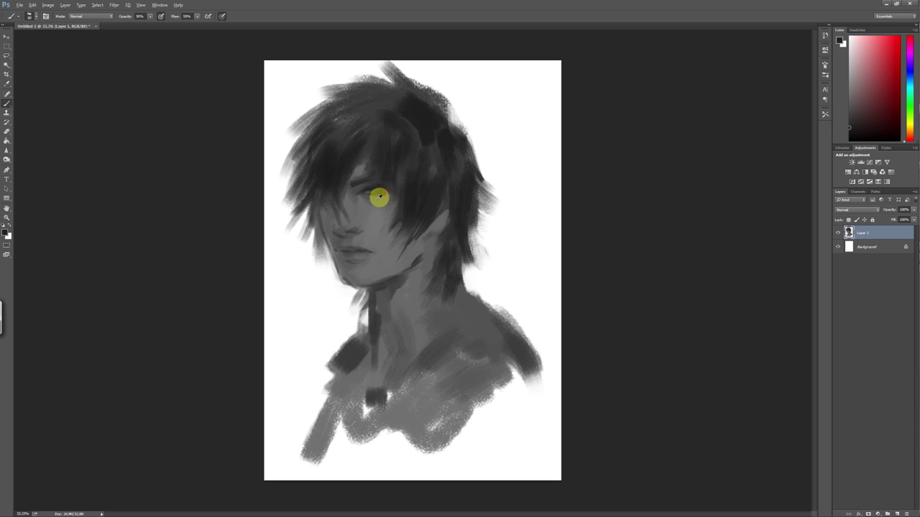
{"action": "scroll", "coordinate": [442, 304], "scroll_direction": "down", "scroll_amount": 3}
{"action": "scroll", "coordinate": [396, 271], "scroll_direction": "up", "scroll_amount": 2}
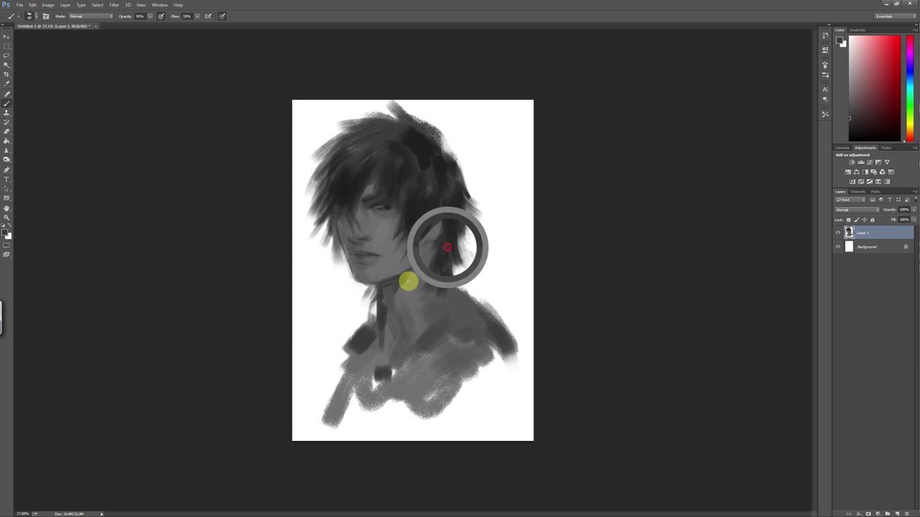
{"action": "left_click_drag", "start_coordinate": [435, 273], "coordinate": [408, 328]}
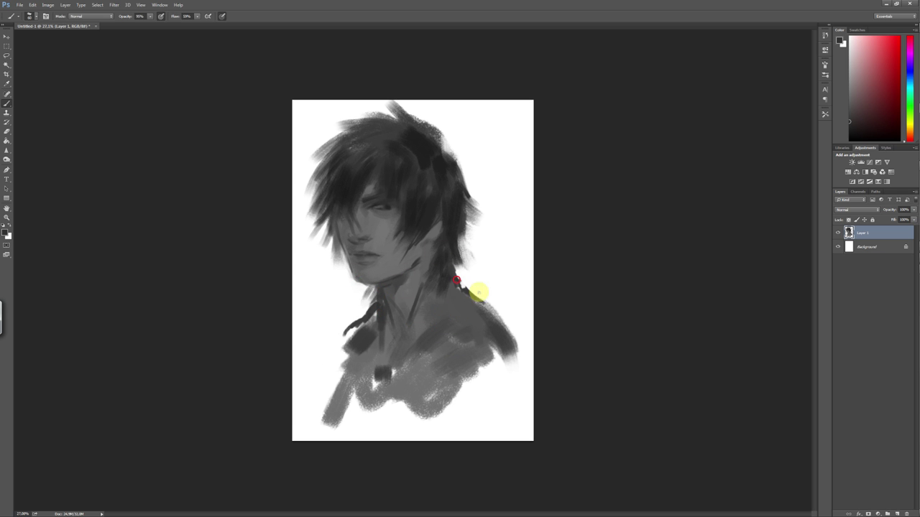
{"action": "left_click_drag", "start_coordinate": [457, 280], "coordinate": [514, 330]}
{"action": "left_click", "coordinate": [401, 272], "text": "alt"}
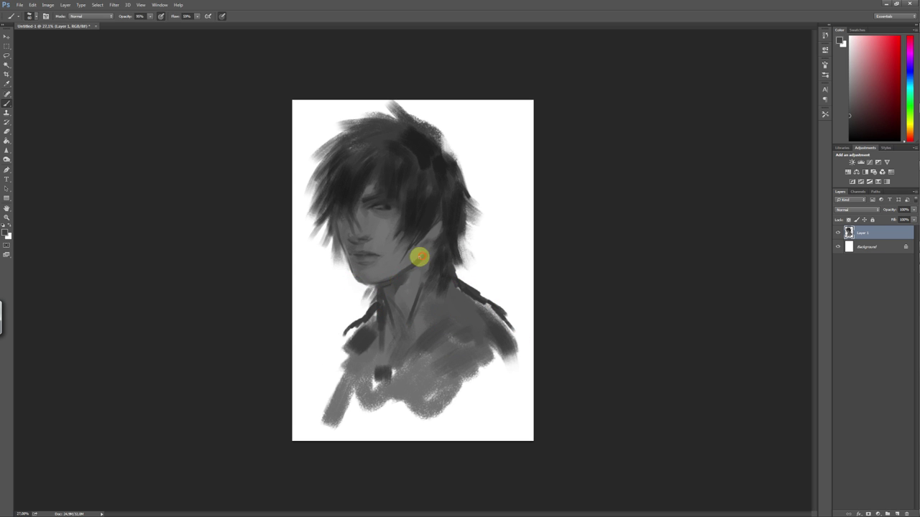
{"action": "right_click", "coordinate": [431, 234]}
{"action": "left_click", "coordinate": [389, 283], "text": "alt"}
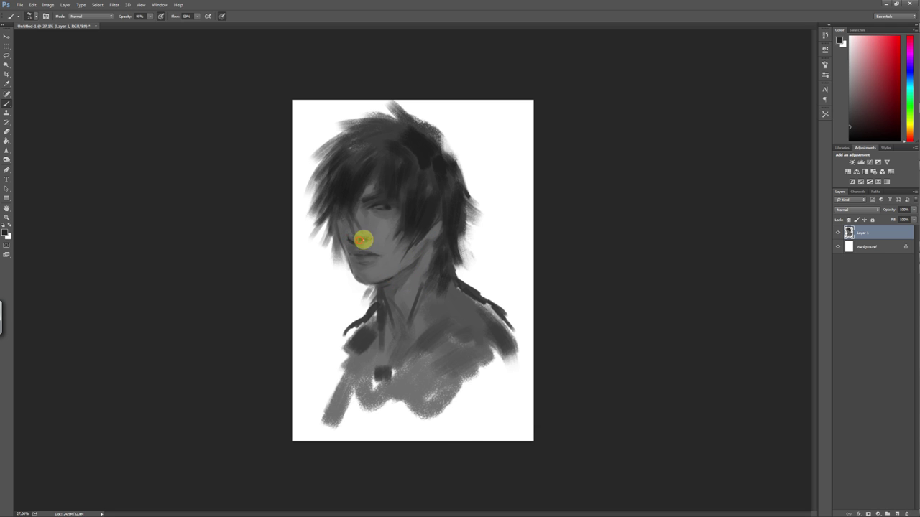
{"action": "key", "text": "ctrl+plus"}
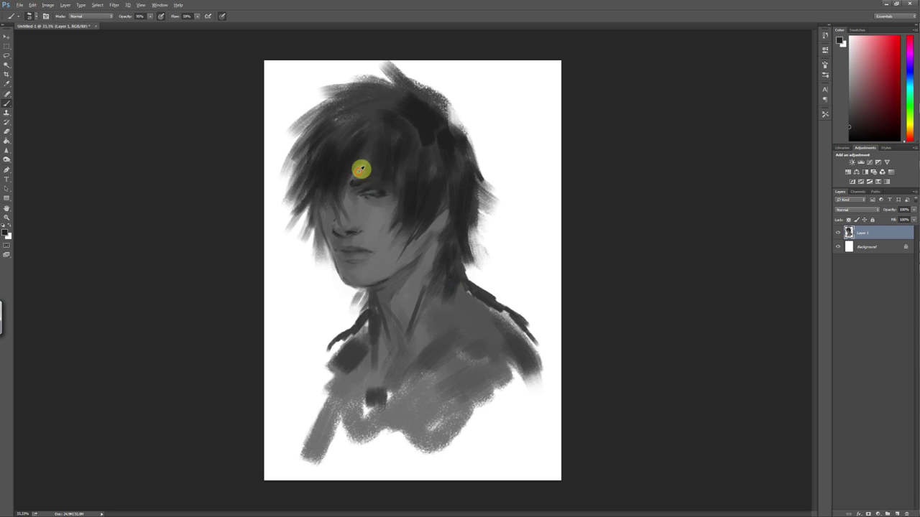
Add a new layer set to Overlay blending and pick a large soft brush
{"action": "key", "text": "ctrl+shift+alt+n"}
{"action": "left_click", "coordinate": [856, 210]}
{"action": "left_click", "coordinate": [878, 286]}
{"action": "right_click", "coordinate": [489, 244]}
{"action": "scroll", "coordinate": [611, 376], "scroll_direction": "up", "scroll_amount": 3}
{"action": "double_click", "coordinate": [503, 284]}
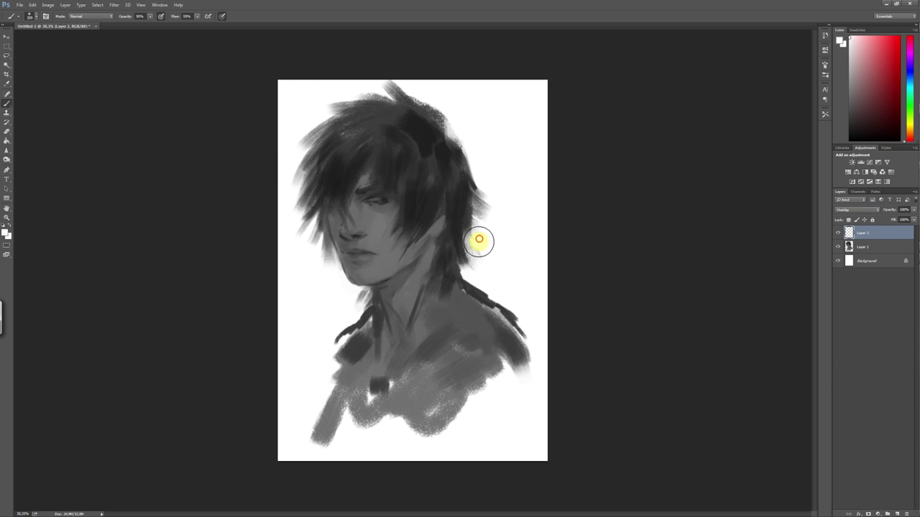
Lighten the face and eyes with white, and darken the hair crown and jacket with black
{"action": "mouse_move", "coordinate": [393, 234]}
{"action": "left_mouse_down"}
{"action": "mouse_move", "coordinate": [353, 232]}
{"action": "mouse_move", "coordinate": [444, 379]}
{"action": "mouse_move", "coordinate": [501, 333]}
{"action": "mouse_move", "coordinate": [365, 317]}
{"action": "mouse_move", "coordinate": [374, 303]}
{"action": "left_mouse_up"}
{"action": "key", "text": "x"}
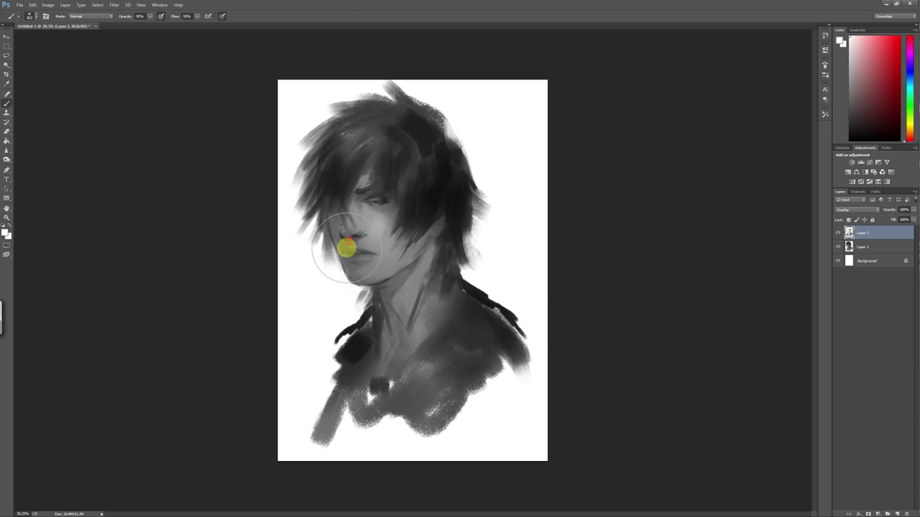
{"action": "left_click_drag", "start_coordinate": [432, 185], "coordinate": [412, 115]}
{"action": "key", "text": "x"}
{"action": "mouse_move", "coordinate": [358, 223]}
{"action": "left_mouse_down"}
{"action": "mouse_move", "coordinate": [390, 267]}
{"action": "mouse_move", "coordinate": [386, 249]}
{"action": "mouse_move", "coordinate": [384, 276]}
{"action": "mouse_move", "coordinate": [395, 249]}
{"action": "mouse_move", "coordinate": [364, 274]}
{"action": "mouse_move", "coordinate": [355, 195]}
{"action": "mouse_move", "coordinate": [371, 242]}
{"action": "mouse_move", "coordinate": [441, 127]}
{"action": "left_mouse_up"}
{"action": "key", "text": "x"}
{"action": "right_click", "coordinate": [467, 310]}
{"action": "mouse_move", "coordinate": [527, 339]}
{"action": "left_mouse_down"}
{"action": "mouse_move", "coordinate": [433, 360]}
{"action": "mouse_move", "coordinate": [371, 339]}
{"action": "mouse_move", "coordinate": [499, 382]}
{"action": "left_mouse_up"}
Add an empty Layer 3 above the Overlay layer
{"action": "scroll", "coordinate": [499, 381], "scroll_direction": "up", "scroll_amount": 2}
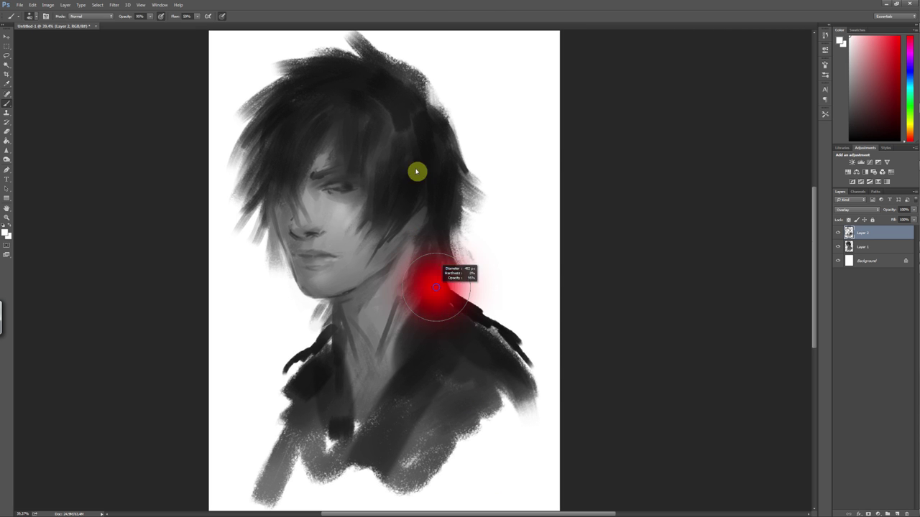
{"action": "scroll", "coordinate": [419, 311], "scroll_direction": "down", "scroll_amount": 5}
{"action": "scroll", "coordinate": [419, 310], "scroll_direction": "up", "scroll_amount": 3}
{"action": "key", "text": "ctrl+shift+n"}
{"action": "left_click", "coordinate": [424, 122]}
{"action": "right_click", "coordinate": [510, 236]}
Sample skin greys from the cheek and above the lip, and dab shading onto the upper lip
{"action": "key", "text": "Return"}
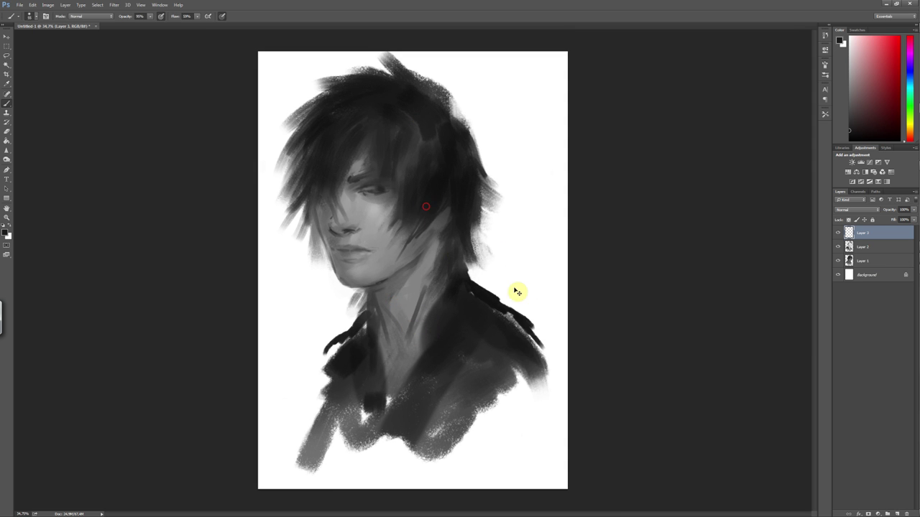
{"action": "scroll", "coordinate": [473, 248], "scroll_direction": "up", "scroll_amount": 1}
{"action": "scroll", "coordinate": [471, 245], "scroll_direction": "up", "scroll_amount": 4}
{"action": "right_click", "coordinate": [495, 248]}
{"action": "key", "text": "Return"}
{"action": "left_click", "coordinate": [444, 195], "text": "alt"}
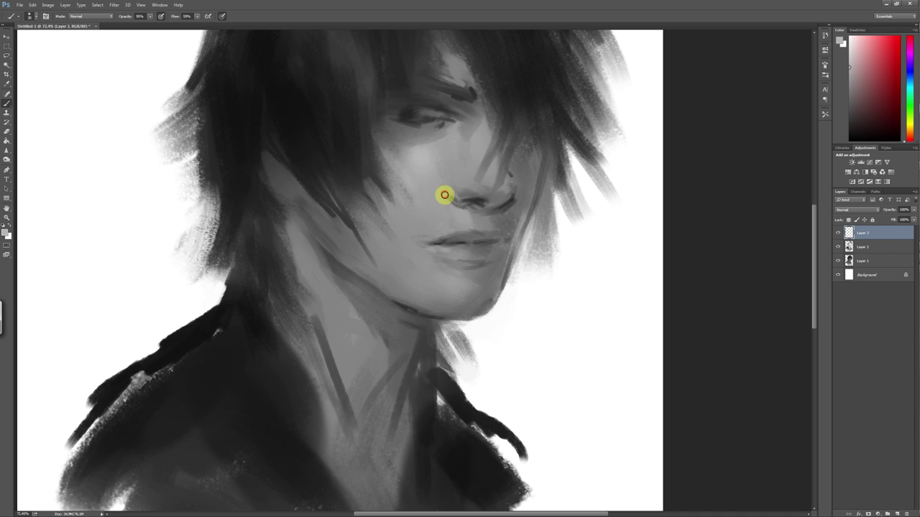
{"action": "left_click", "coordinate": [443, 207], "text": "alt"}
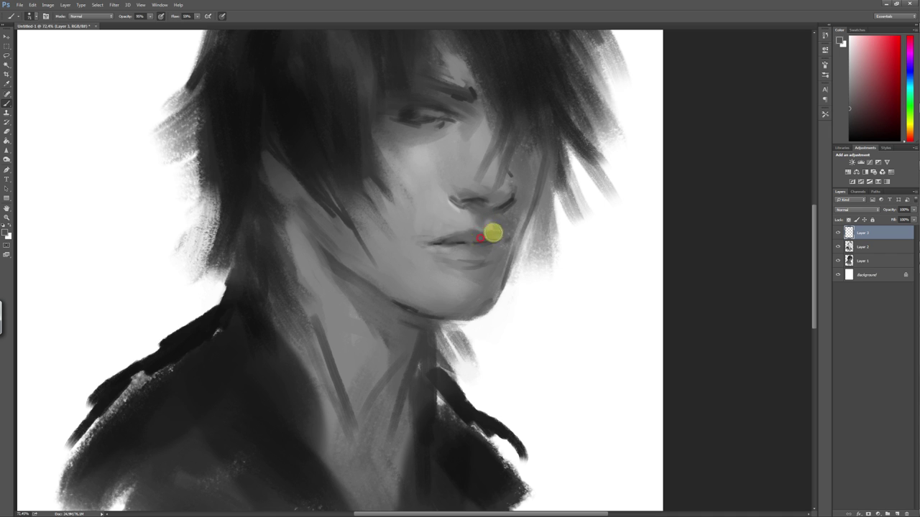
{"action": "right_click", "coordinate": [482, 244]}
{"action": "key", "text": "Return"}
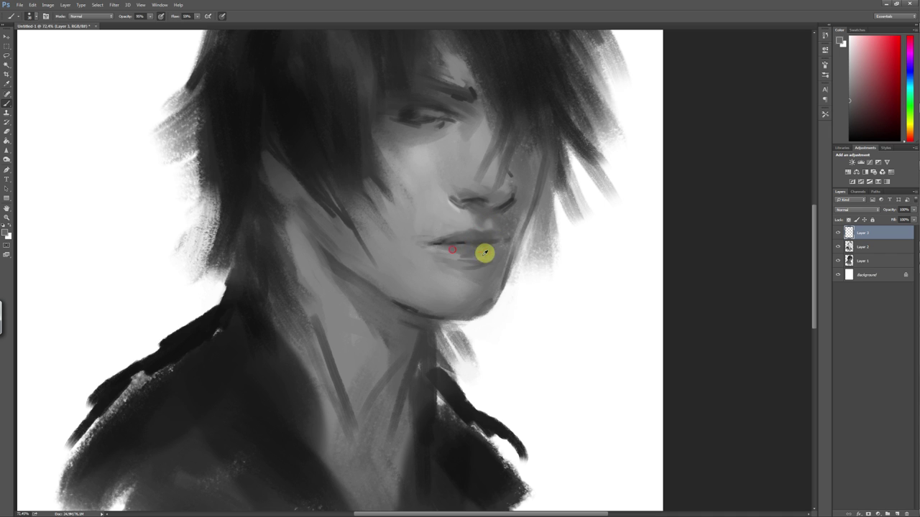
{"action": "left_click_drag", "start_coordinate": [434, 242], "coordinate": [442, 242]}
Paint a dark shadow stroke on the cheek with a sampled darker grey
{"action": "left_click", "coordinate": [414, 192], "text": "alt"}
{"action": "right_click", "coordinate": [523, 198]}
{"action": "right_click", "coordinate": [451, 162]}
{"action": "left_click_drag", "start_coordinate": [381, 189], "coordinate": [414, 219]}
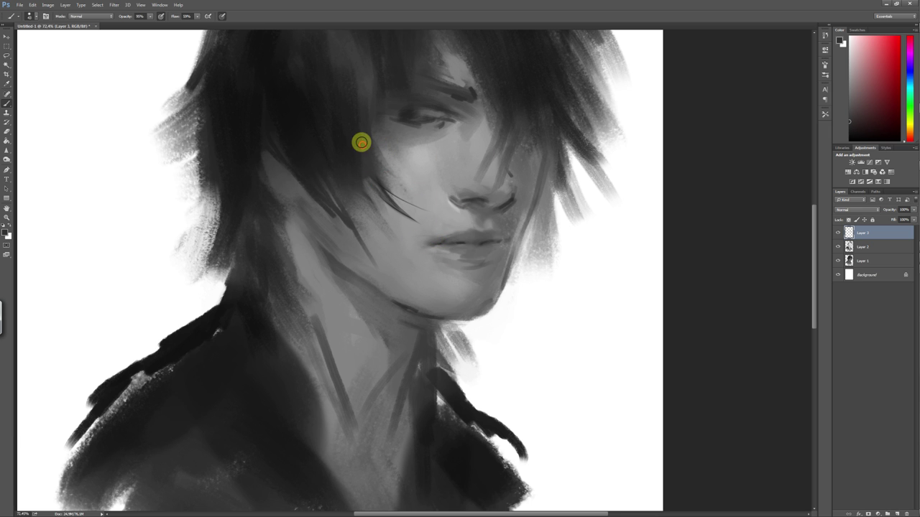
{"action": "scroll", "coordinate": [374, 216], "scroll_direction": "down", "scroll_amount": 5}
{"action": "scroll", "coordinate": [472, 216], "scroll_direction": "up", "scroll_amount": 5}
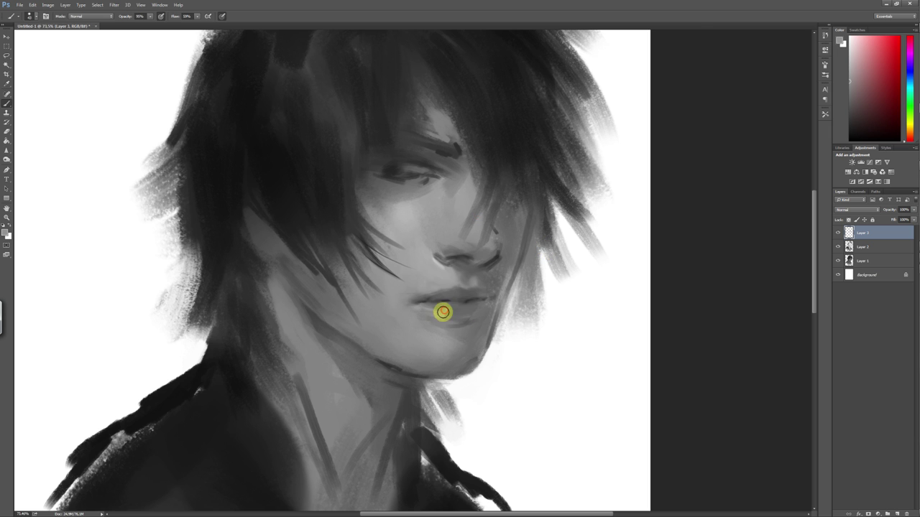
{"action": "scroll", "coordinate": [443, 311], "scroll_direction": "up", "scroll_amount": 2}
Darken the shading around the nostril with progressively darker sampled greys
{"action": "left_click", "coordinate": [467, 306], "text": "alt"}
{"action": "right_click", "coordinate": [428, 309]}
{"action": "scroll", "coordinate": [439, 314], "scroll_direction": "up", "scroll_amount": 1}
{"action": "left_click", "coordinate": [407, 291], "text": "alt"}
{"action": "right_click", "coordinate": [509, 215]}
{"action": "left_click", "coordinate": [462, 223], "text": "alt"}
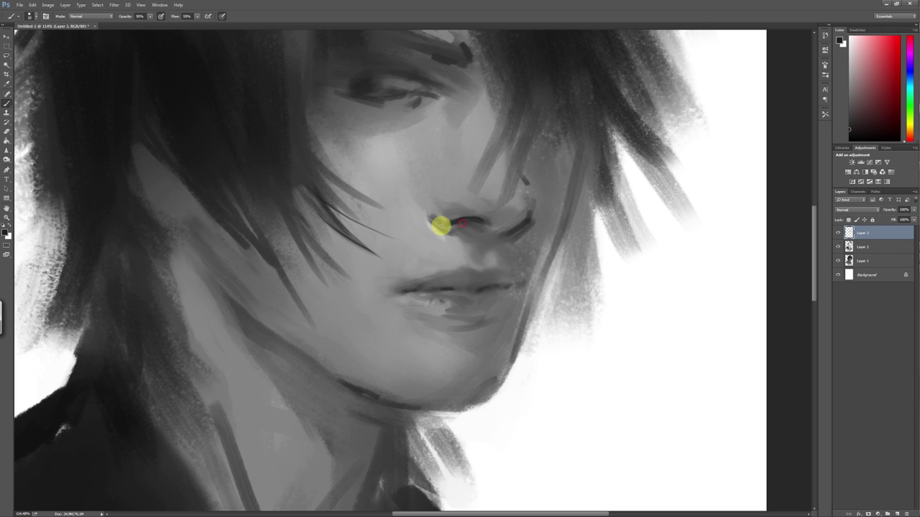
{"action": "left_click", "coordinate": [481, 235], "text": "alt"}
{"action": "left_click_drag", "start_coordinate": [509, 227], "coordinate": [487, 228]}
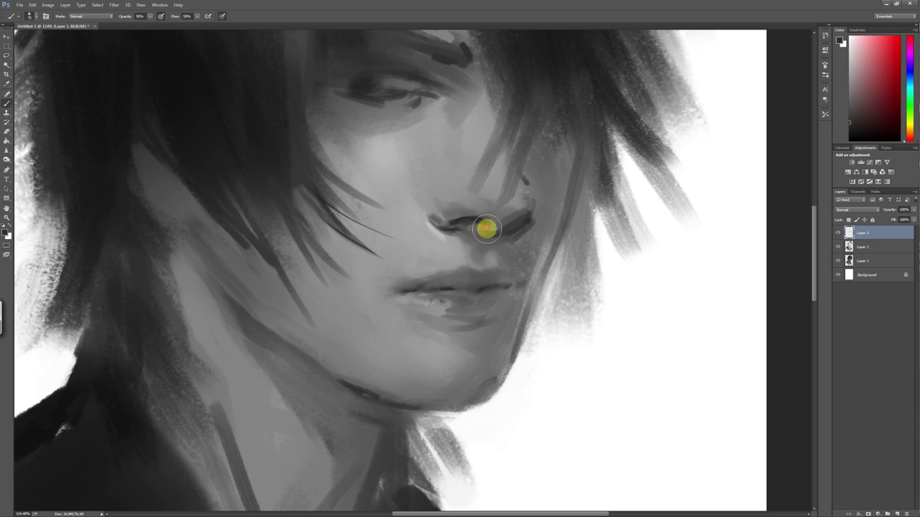
{"action": "left_click", "coordinate": [435, 211], "text": "alt"}
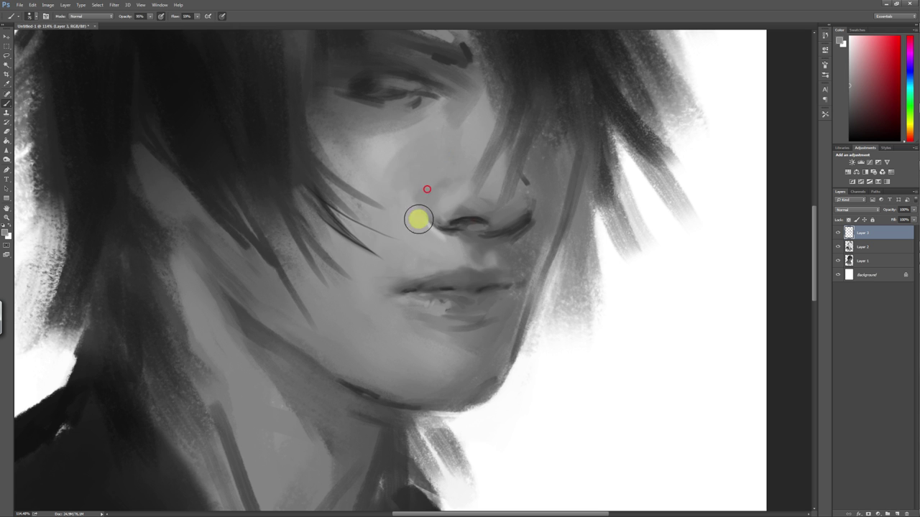
{"action": "key", "text": "ctrl+0"}
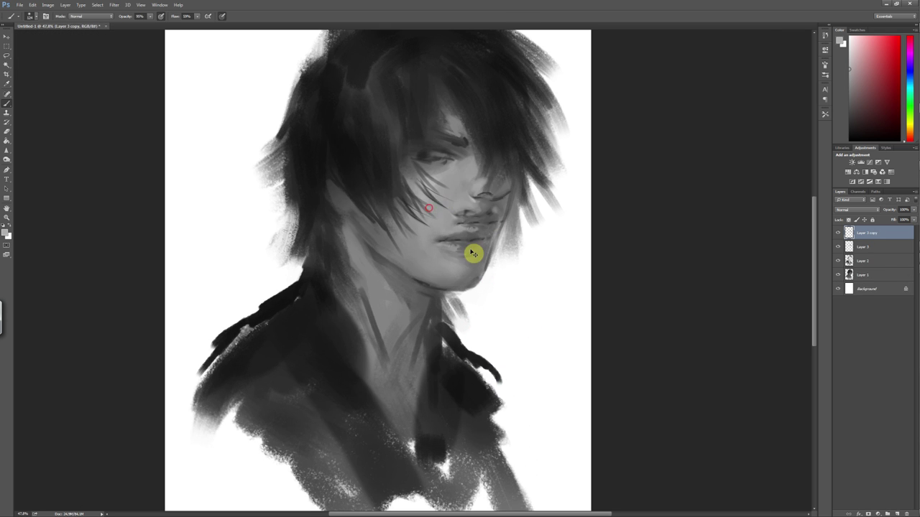
Try a fill on the face, undo it, and return to the Brush tool
{"action": "scroll", "coordinate": [460, 248], "scroll_direction": "down", "scroll_amount": 1}
{"action": "scroll", "coordinate": [448, 242], "scroll_direction": "down", "scroll_amount": 1}
{"action": "key", "text": "g"}
{"action": "left_click", "coordinate": [479, 264]}
{"action": "key", "text": "ctrl+z"}
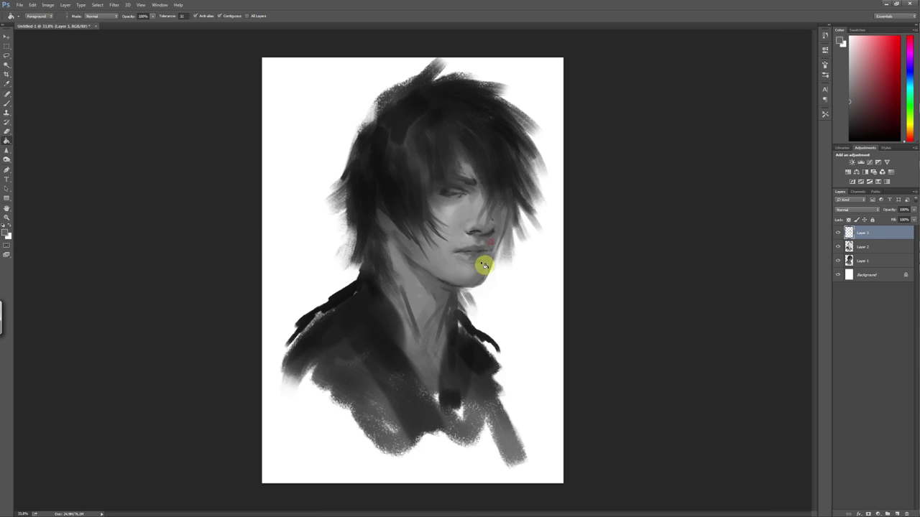
{"action": "key", "text": "b"}
Sample a darker grey from the face and review the brush presets
{"action": "left_click", "coordinate": [479, 255], "text": "alt"}
{"action": "right_click", "coordinate": [490, 265]}
{"action": "key", "text": "Escape"}
{"action": "key", "text": "Escape"}
{"action": "scroll", "coordinate": [477, 261], "scroll_direction": "up", "scroll_amount": 2}
{"action": "right_click", "coordinate": [469, 268]}
{"action": "left_click", "coordinate": [476, 234]}
{"action": "scroll", "coordinate": [460, 237], "scroll_direction": "up", "scroll_amount": 4}
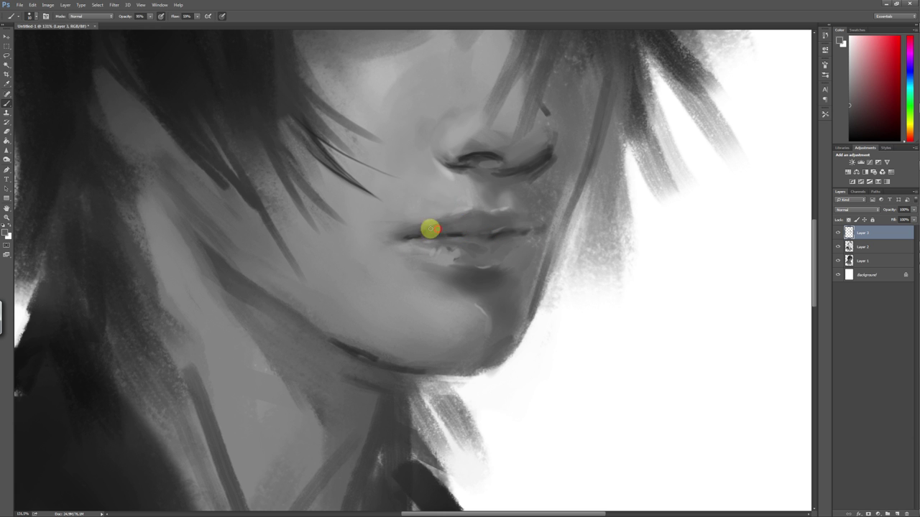
{"action": "scroll", "coordinate": [460, 244], "scroll_direction": "down", "scroll_amount": 5}
{"action": "scroll", "coordinate": [473, 240], "scroll_direction": "up", "scroll_amount": 3}
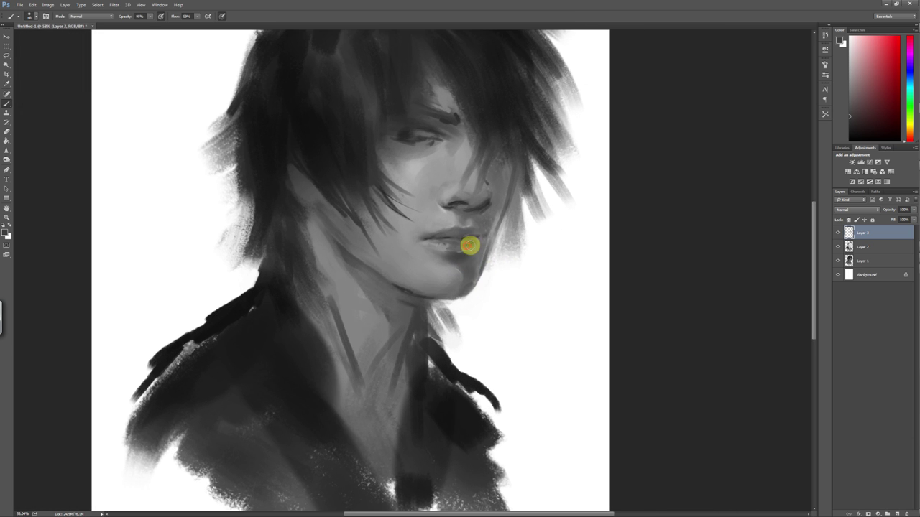
{"action": "scroll", "coordinate": [481, 257], "scroll_direction": "down", "scroll_amount": 3}
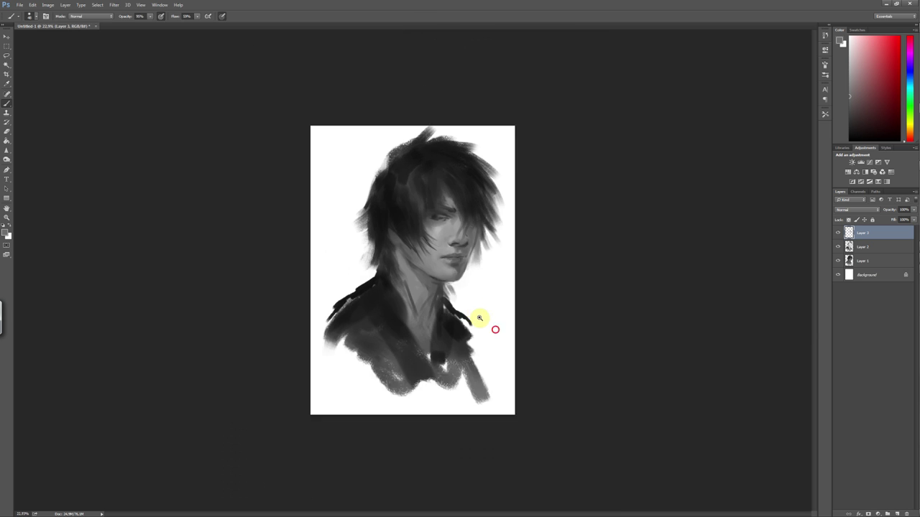
{"action": "scroll", "coordinate": [436, 277], "scroll_direction": "up", "scroll_amount": 2}
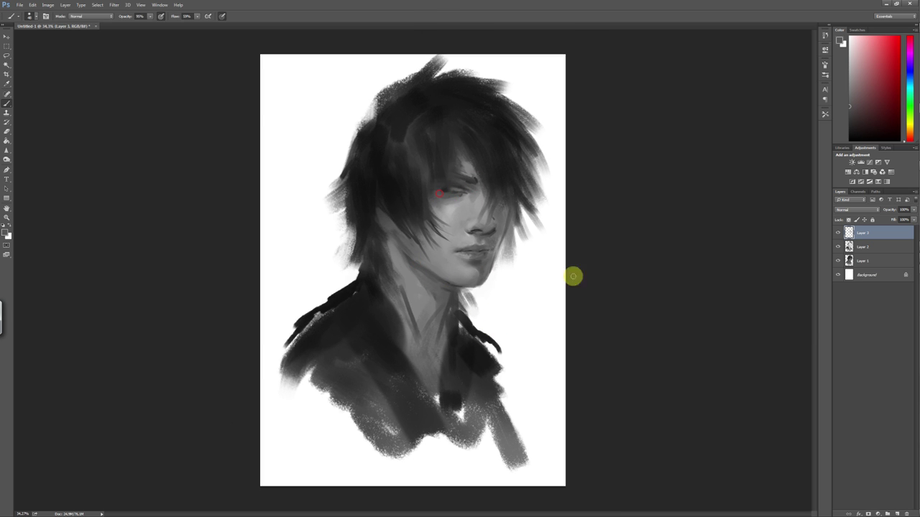
Paint a thin white highlight stroke down the portrait, then restore black as foreground
{"action": "left_click", "coordinate": [502, 168], "text": "alt"}
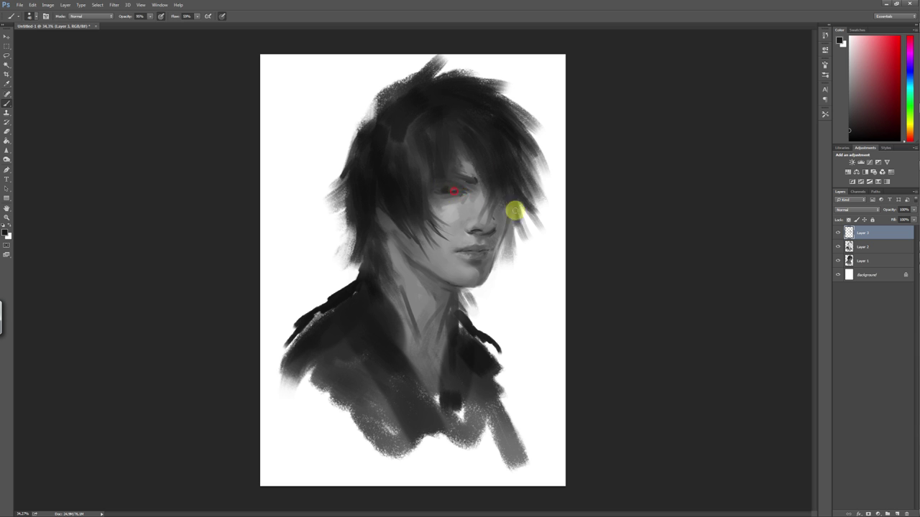
{"action": "left_click_drag", "start_coordinate": [503, 336], "coordinate": [482, 325]}
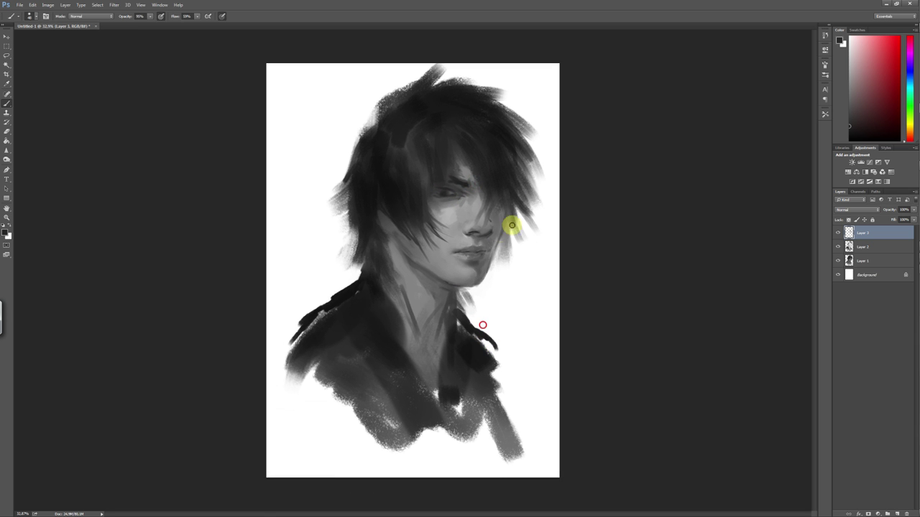
{"action": "mouse_move", "coordinate": [467, 275]}
{"action": "left_mouse_down"}
{"action": "mouse_move", "coordinate": [530, 250]}
{"action": "mouse_move", "coordinate": [476, 288]}
{"action": "left_mouse_up"}
{"action": "key", "text": "x"}
{"action": "mouse_move", "coordinate": [518, 143]}
{"action": "left_mouse_down"}
{"action": "mouse_move", "coordinate": [509, 207]}
{"action": "mouse_move", "coordinate": [429, 201]}
{"action": "mouse_move", "coordinate": [496, 340]}
{"action": "mouse_move", "coordinate": [571, 420]}
{"action": "left_mouse_up"}
{"action": "key", "text": "x"}
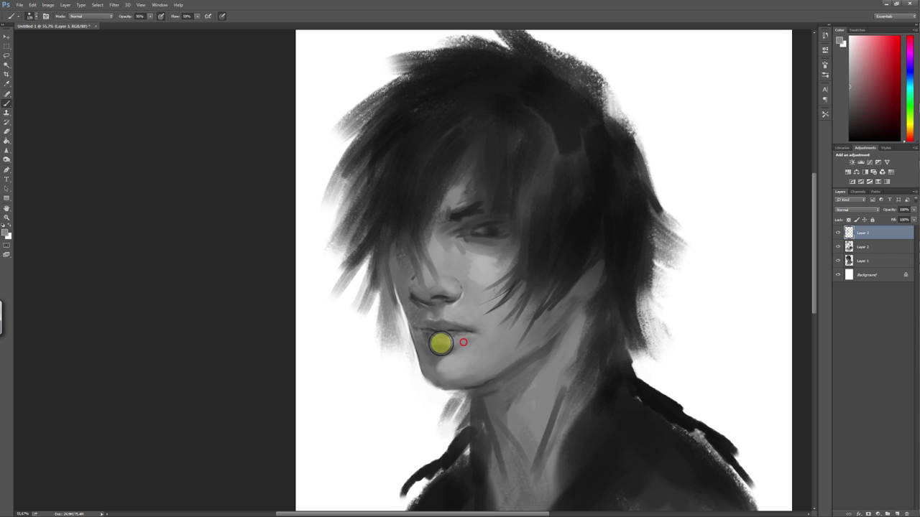
Enlarge the brush using the right-click brush presets
{"action": "scroll", "coordinate": [460, 336], "scroll_direction": "up", "scroll_amount": 3}
{"action": "right_click", "coordinate": [546, 333]}
{"action": "left_click", "coordinate": [455, 328]}
{"action": "scroll", "coordinate": [478, 359], "scroll_direction": "down", "scroll_amount": 5}
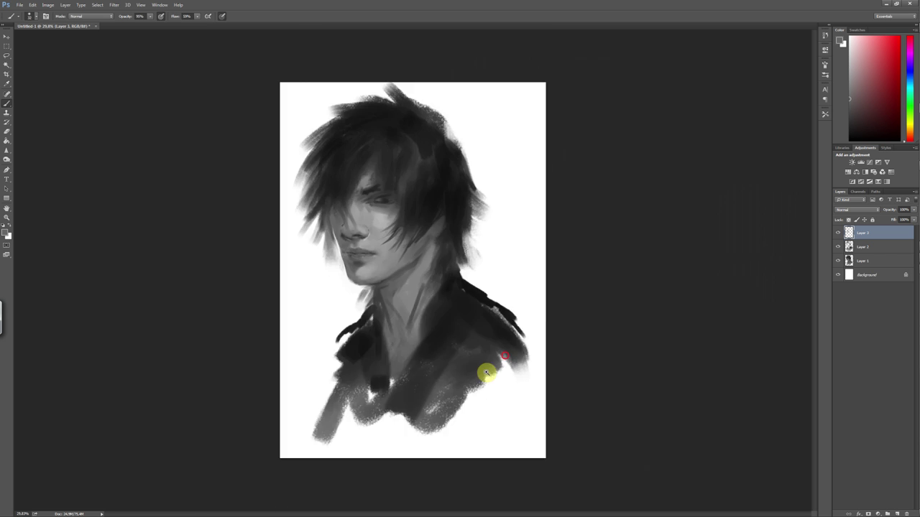
{"action": "scroll", "coordinate": [496, 369], "scroll_direction": "up", "scroll_amount": 3}
{"action": "scroll", "coordinate": [503, 370], "scroll_direction": "up", "scroll_amount": 1}
{"action": "right_click", "coordinate": [463, 291], "text": "alt"}
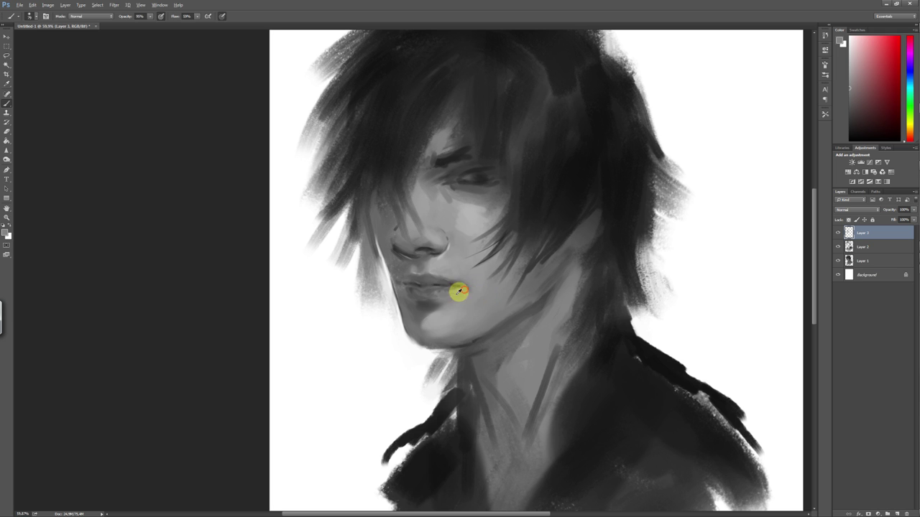
{"action": "right_click", "coordinate": [417, 318], "text": "alt"}
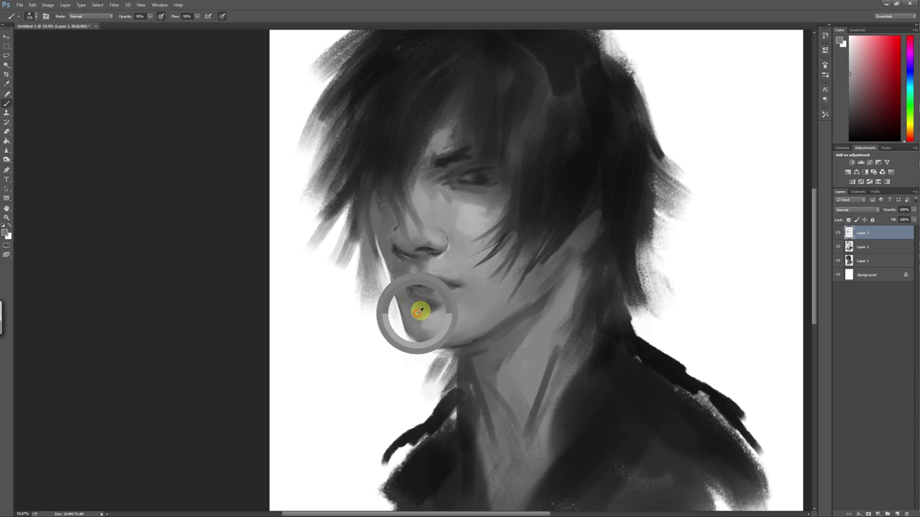
Check the brush presets and zoom out to view the whole portrait
{"action": "scroll", "coordinate": [431, 255], "scroll_direction": "up", "scroll_amount": 2}
{"action": "right_click", "coordinate": [465, 231]}
{"action": "key", "text": "Escape"}
{"action": "scroll", "coordinate": [410, 322], "scroll_direction": "down", "scroll_amount": 2}
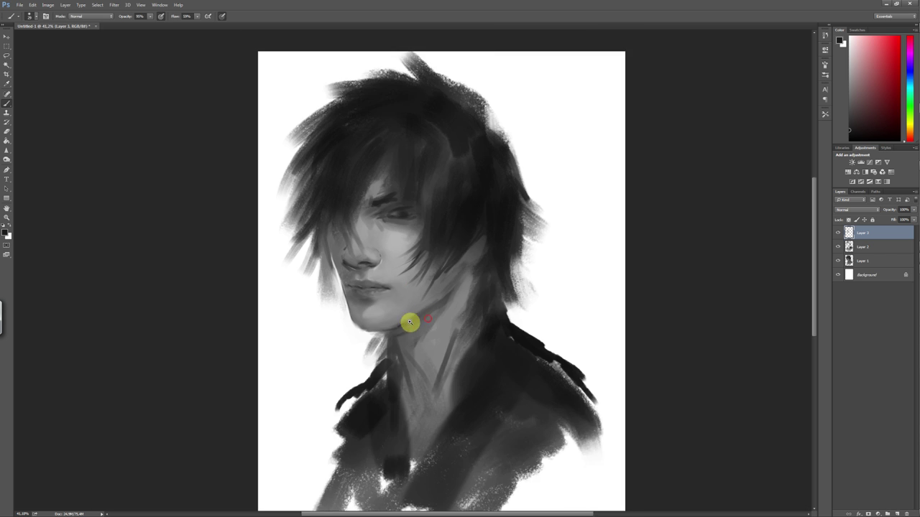
{"action": "scroll", "coordinate": [443, 321], "scroll_direction": "down", "scroll_amount": 2}
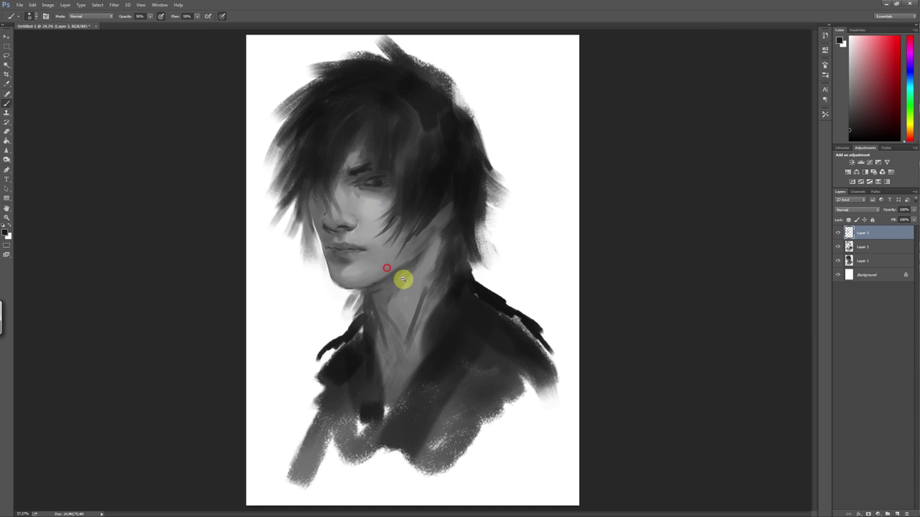
{"action": "scroll", "coordinate": [456, 306], "scroll_direction": "down", "scroll_amount": 2}
{"action": "scroll", "coordinate": [456, 306], "scroll_direction": "up", "scroll_amount": 2}
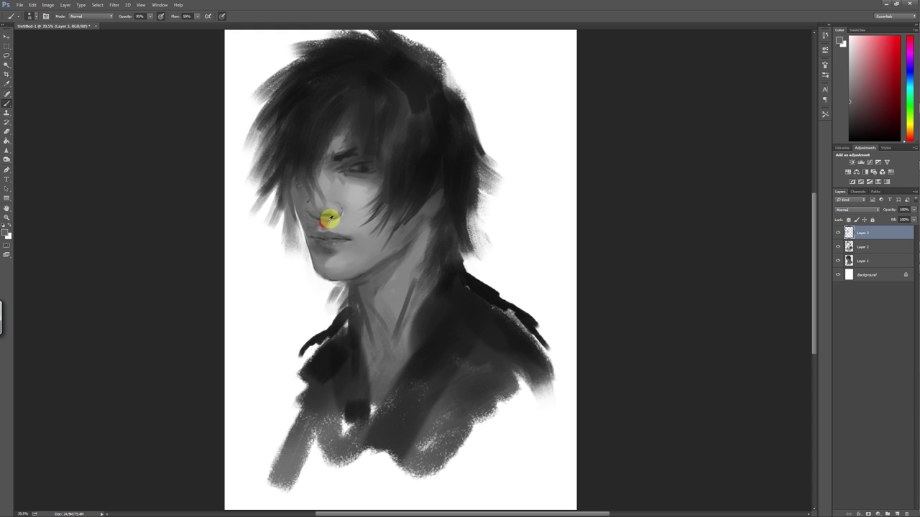
{"action": "scroll", "coordinate": [369, 294], "scroll_direction": "up", "scroll_amount": 1}
{"action": "scroll", "coordinate": [425, 309], "scroll_direction": "up", "scroll_amount": 1}
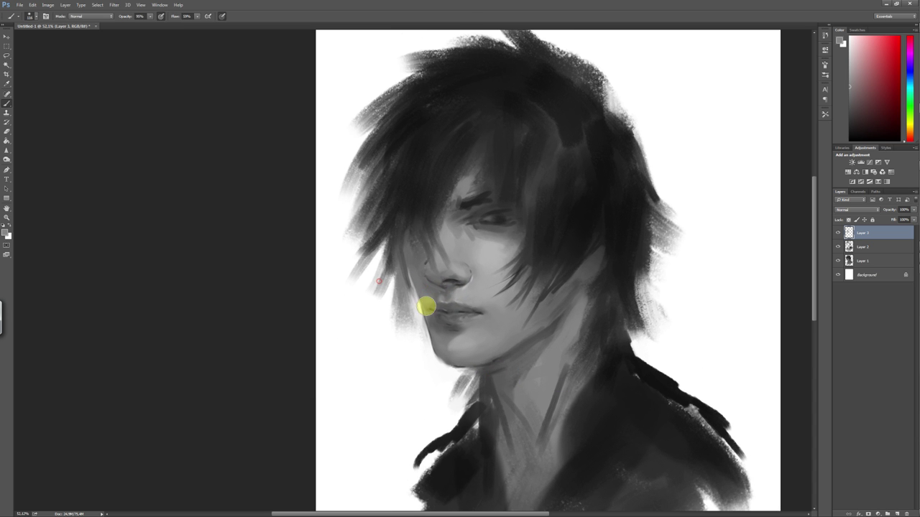
Sample tones from the lips, face and eye, then paint a small dark stroke across the eye
{"action": "left_click", "coordinate": [427, 308], "text": "alt"}
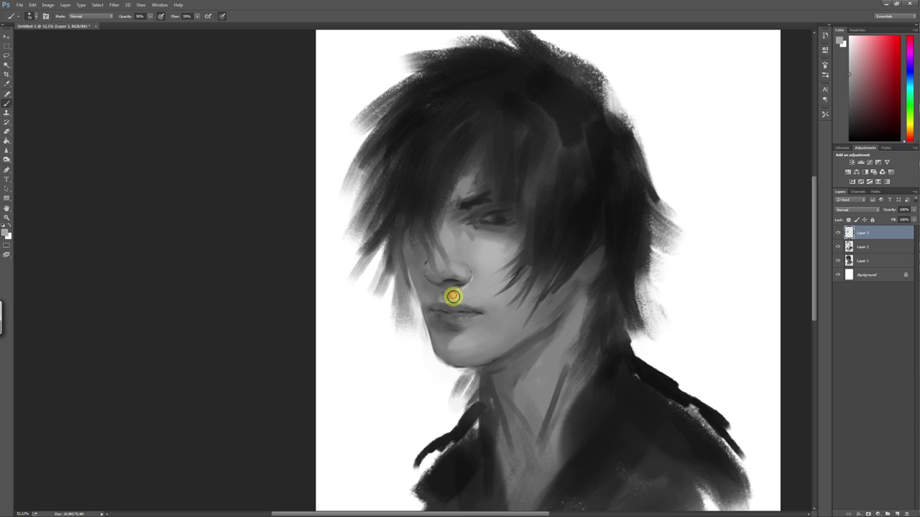
{"action": "right_click", "coordinate": [499, 244]}
{"action": "key", "text": "Escape"}
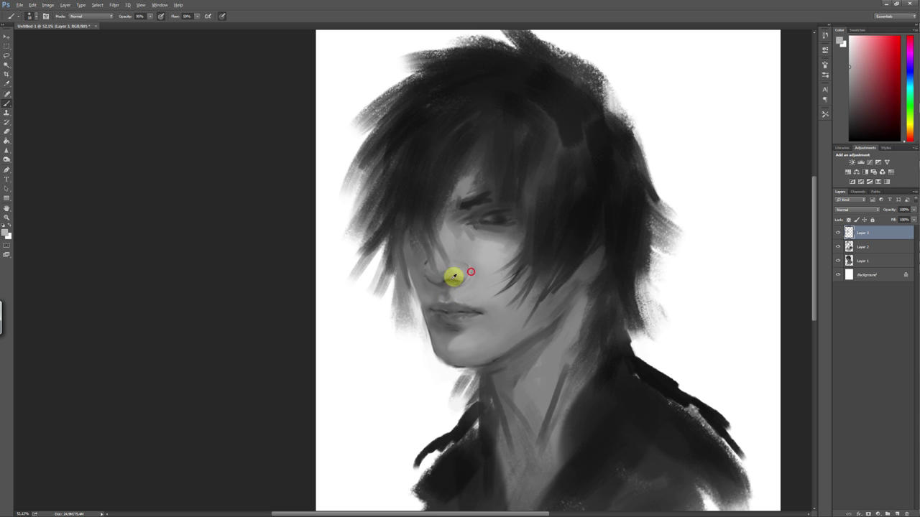
{"action": "scroll", "coordinate": [525, 340], "scroll_direction": "down", "scroll_amount": 2}
{"action": "left_click", "coordinate": [365, 168], "text": "alt"}
{"action": "right_click", "coordinate": [385, 225], "text": "alt+shift"}
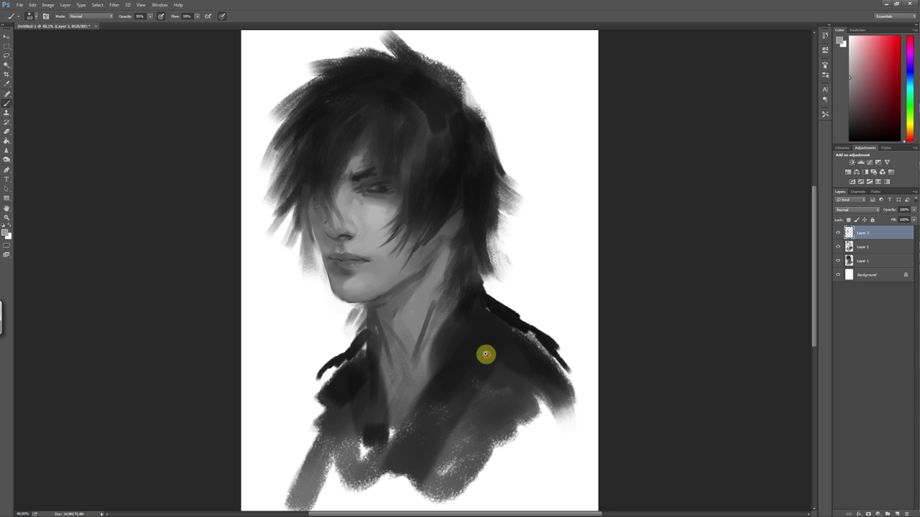
{"action": "scroll", "coordinate": [392, 233], "scroll_direction": "down", "scroll_amount": 2}
{"action": "right_click", "coordinate": [420, 226]}
{"action": "key", "text": "Escape"}
{"action": "left_click", "coordinate": [379, 199], "text": "alt"}
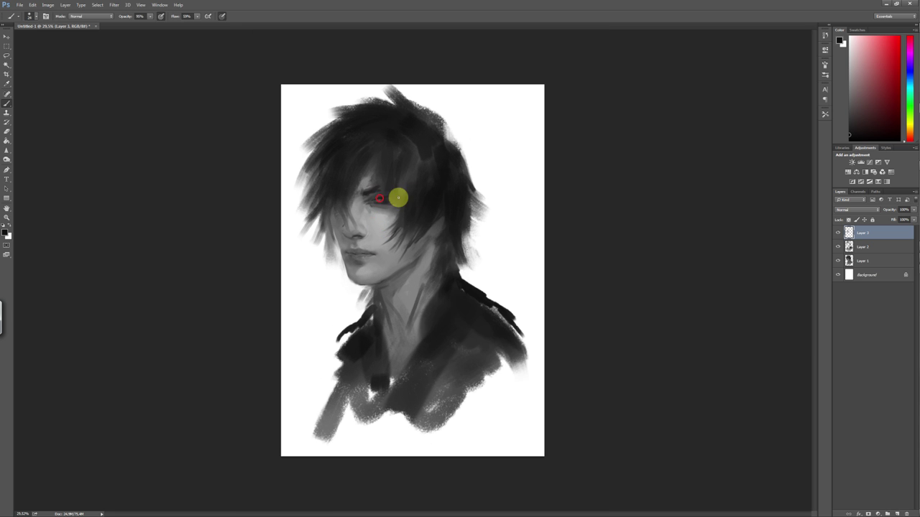
{"action": "left_click_drag", "start_coordinate": [388, 196], "coordinate": [394, 198]}
{"action": "scroll", "coordinate": [403, 269], "scroll_direction": "up", "scroll_amount": 3}
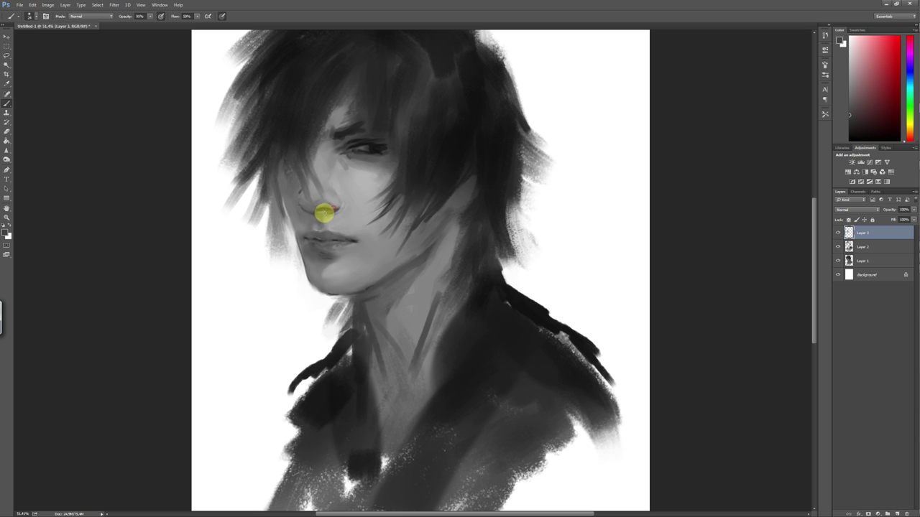
Resize the brush and paint a short curved stroke beside the nose
{"action": "scroll", "coordinate": [331, 210], "scroll_direction": "up", "scroll_amount": 3}
{"action": "right_click", "coordinate": [402, 213]}
{"action": "key", "text": "Escape"}
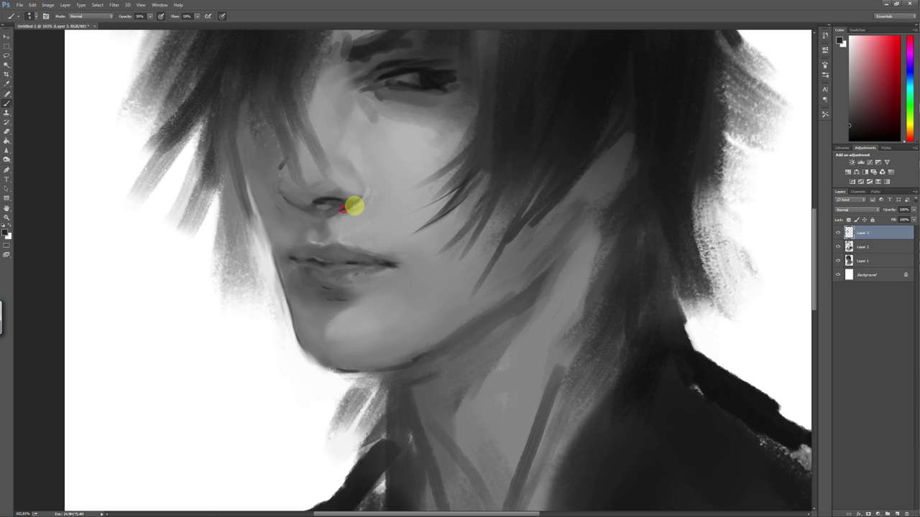
{"action": "mouse_move", "coordinate": [314, 185]}
{"action": "left_mouse_down"}
{"action": "mouse_move", "coordinate": [335, 191]}
{"action": "mouse_move", "coordinate": [293, 206]}
{"action": "left_mouse_up"}
Sample the nostril's near-black tone and darken the shadow inside the nostril
{"action": "left_click", "coordinate": [288, 198], "text": "alt"}
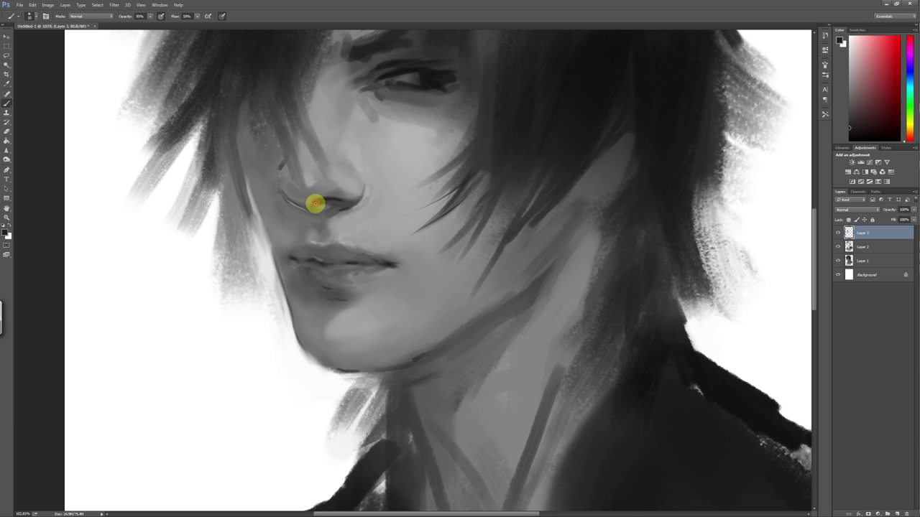
{"action": "scroll", "coordinate": [401, 216], "scroll_direction": "up", "scroll_amount": 1}
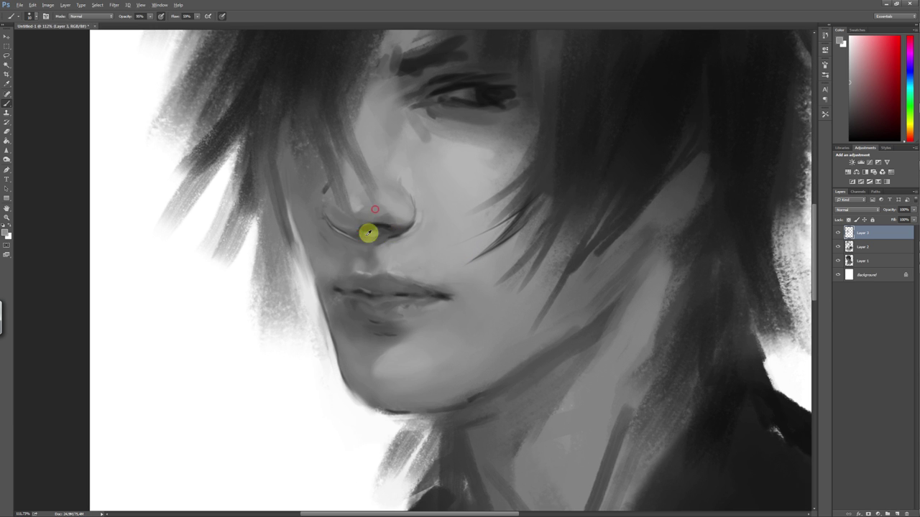
{"action": "left_click", "coordinate": [353, 220], "text": "alt"}
{"action": "left_click_drag", "start_coordinate": [349, 238], "coordinate": [365, 251]}
Pick a different brush size and deepen the shading around the eye
{"action": "right_click", "coordinate": [393, 251]}
{"action": "left_click", "coordinate": [375, 263]}
{"action": "left_click", "coordinate": [398, 276]}
{"action": "scroll", "coordinate": [403, 302], "scroll_direction": "down", "scroll_amount": 5}
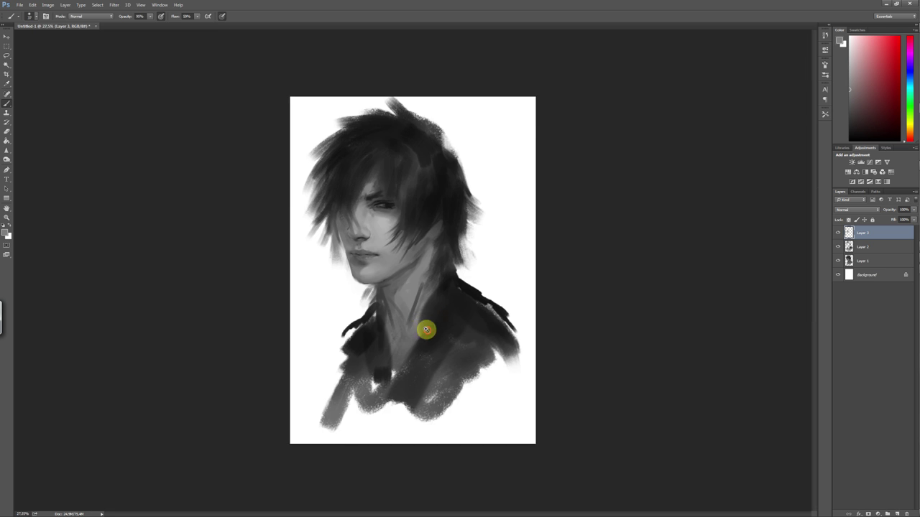
{"action": "scroll", "coordinate": [391, 243], "scroll_direction": "up", "scroll_amount": 1}
{"action": "scroll", "coordinate": [341, 242], "scroll_direction": "up", "scroll_amount": 1}
{"action": "scroll", "coordinate": [388, 201], "scroll_direction": "up", "scroll_amount": 3}
{"action": "left_click_drag", "start_coordinate": [347, 137], "coordinate": [359, 142]}
{"action": "scroll", "coordinate": [425, 261], "scroll_direction": "down", "scroll_amount": 4}
{"action": "scroll", "coordinate": [337, 263], "scroll_direction": "up", "scroll_amount": 4}
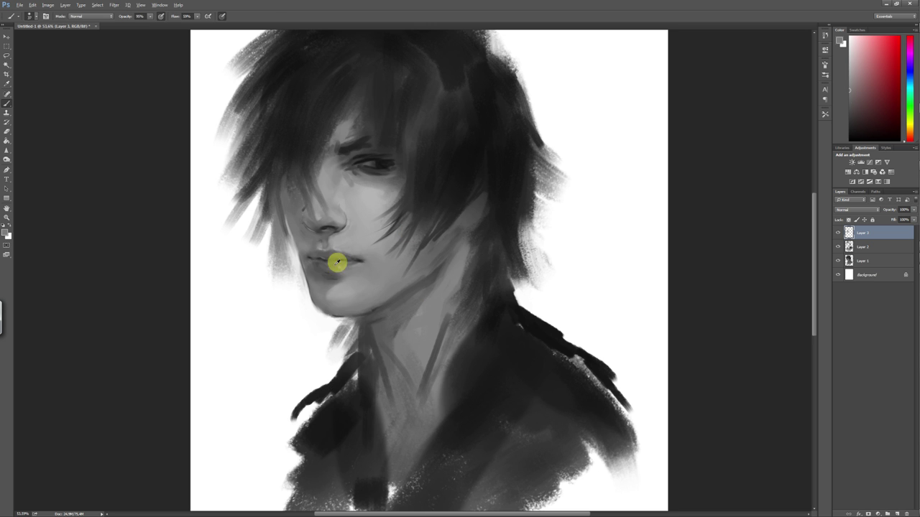
Adjust the brush size from the presets while zooming in on the nose ring
{"action": "right_click", "coordinate": [345, 308]}
{"action": "key", "text": "Escape"}
{"action": "scroll", "coordinate": [364, 324], "scroll_direction": "up", "scroll_amount": 2}
{"action": "scroll", "coordinate": [284, 282], "scroll_direction": "up", "scroll_amount": 1}
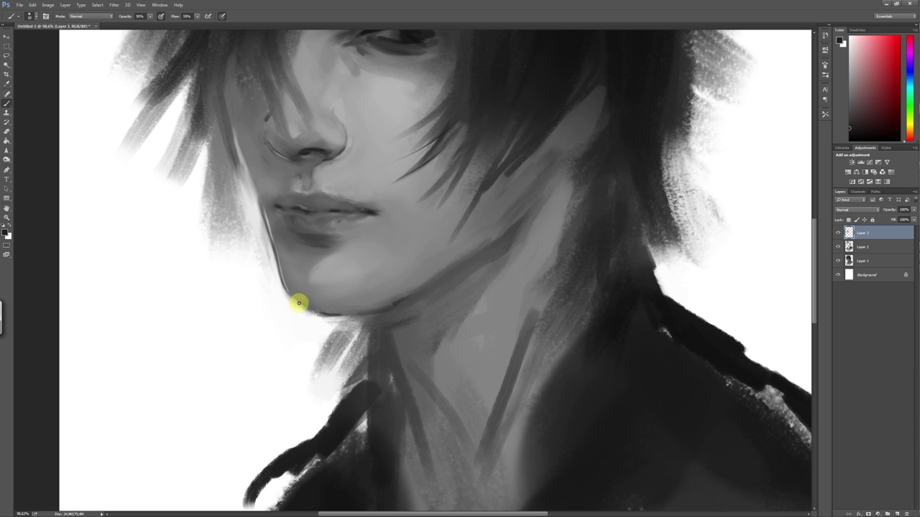
{"action": "scroll", "coordinate": [347, 316], "scroll_direction": "up", "scroll_amount": 1}
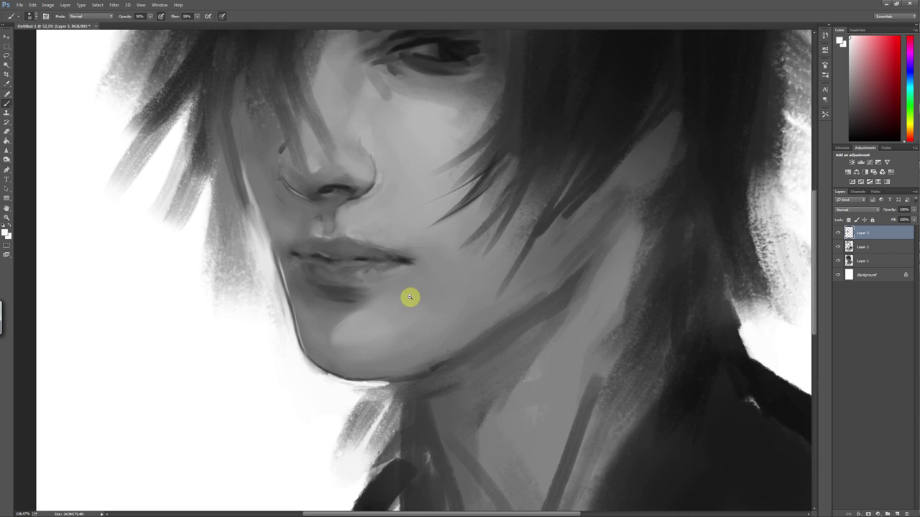
{"action": "scroll", "coordinate": [411, 298], "scroll_direction": "up", "scroll_amount": 1}
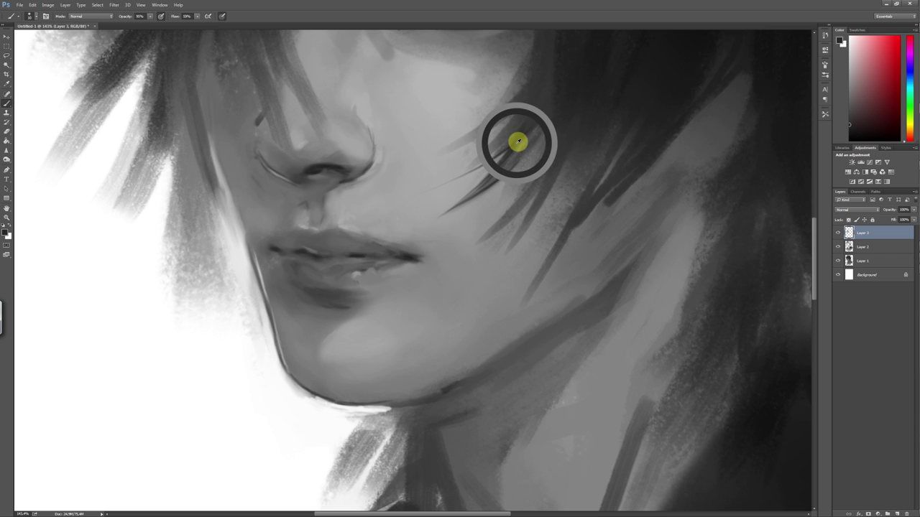
{"action": "scroll", "coordinate": [417, 332], "scroll_direction": "down", "scroll_amount": 5}
{"action": "scroll", "coordinate": [389, 274], "scroll_direction": "up", "scroll_amount": 3}
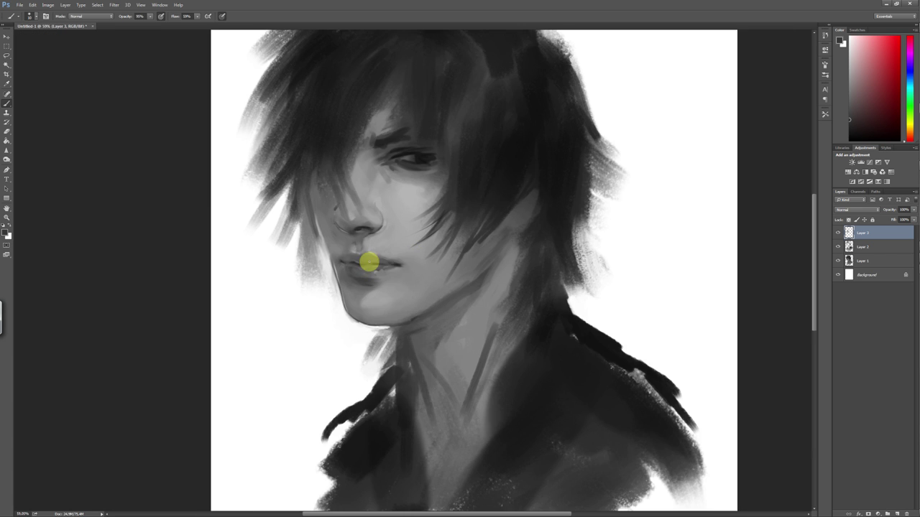
{"action": "scroll", "coordinate": [358, 264], "scroll_direction": "up", "scroll_amount": 2}
Readjust the brush size for the lip highlights
{"action": "right_click", "coordinate": [374, 244]}
{"action": "key", "text": "Escape"}
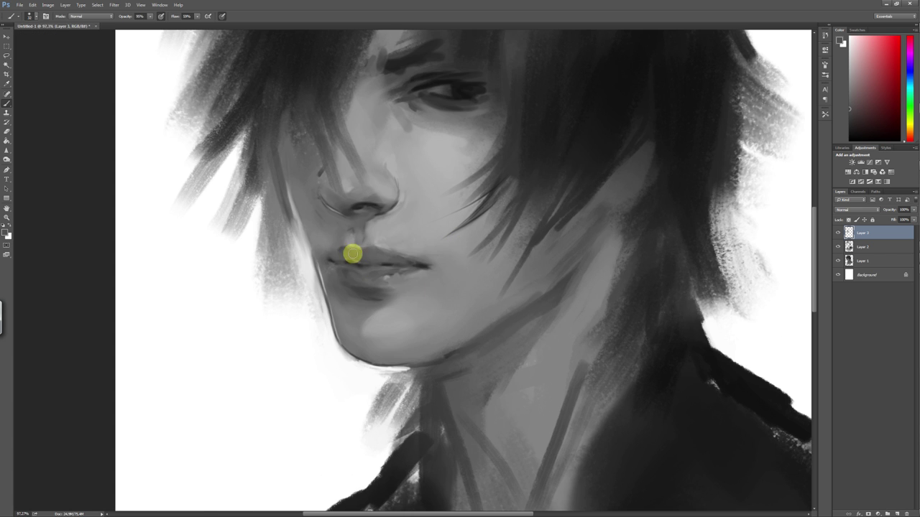
{"action": "scroll", "coordinate": [426, 308], "scroll_direction": "up", "scroll_amount": 1}
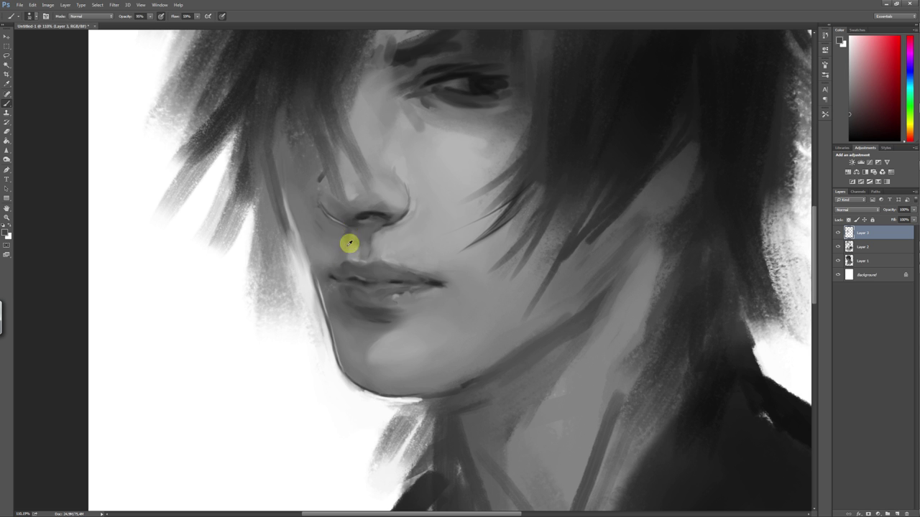
{"action": "scroll", "coordinate": [340, 241], "scroll_direction": "down", "scroll_amount": 2}
{"action": "scroll", "coordinate": [340, 243], "scroll_direction": "down", "scroll_amount": 2}
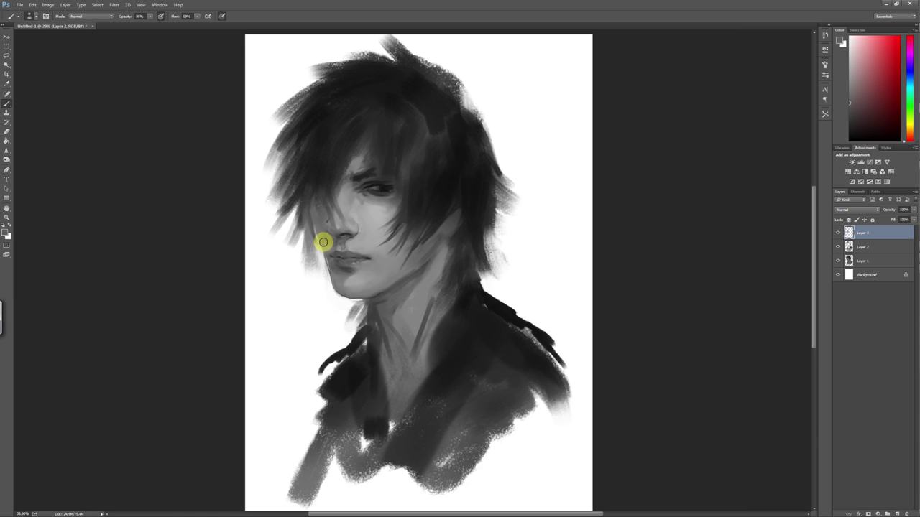
{"action": "scroll", "coordinate": [323, 237], "scroll_direction": "up", "scroll_amount": 1}
{"action": "right_click", "coordinate": [392, 205]}
{"action": "key", "text": "Escape"}
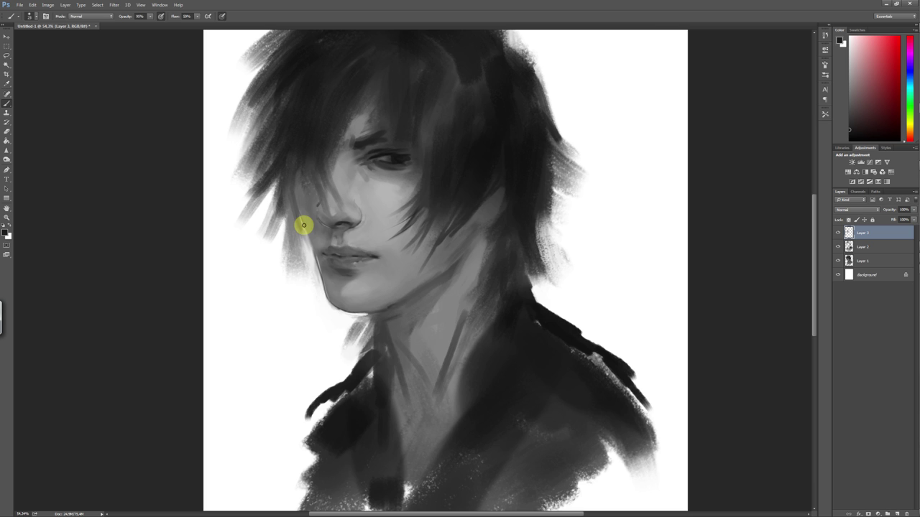
Fine-tune the brush for the jawline, then make black the foreground colour
{"action": "scroll", "coordinate": [304, 225], "scroll_direction": "up", "scroll_amount": 2}
{"action": "right_click", "coordinate": [333, 241]}
{"action": "key", "text": "Escape"}
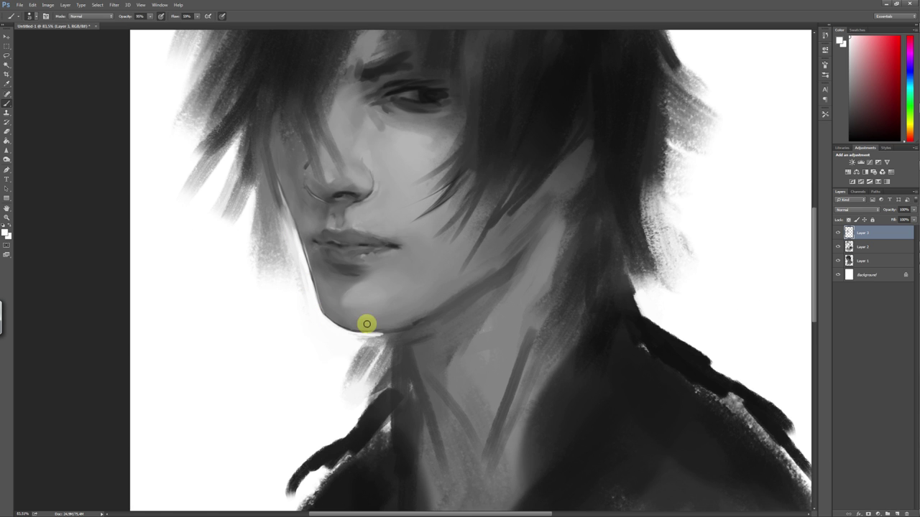
{"action": "right_click", "coordinate": [386, 320]}
{"action": "key", "text": "Escape"}
{"action": "key", "text": "x"}
{"action": "scroll", "coordinate": [388, 292], "scroll_direction": "up", "scroll_amount": 2}
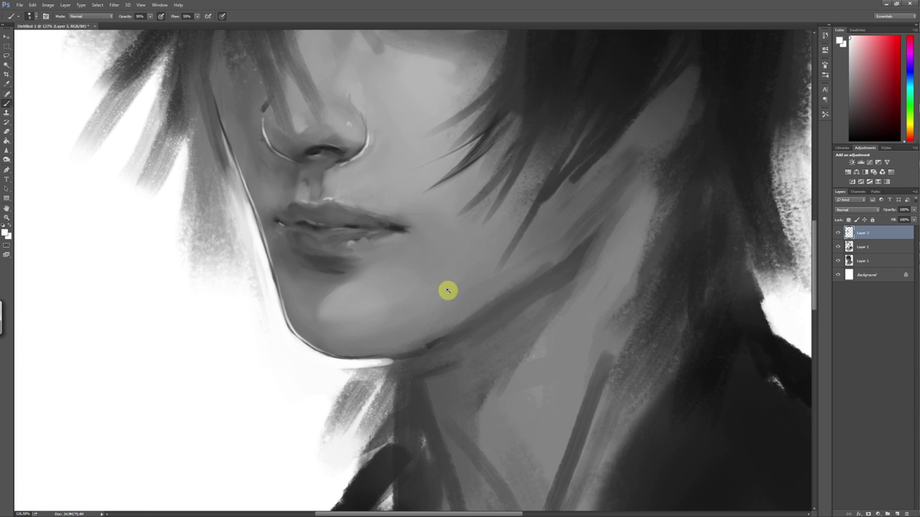
{"action": "scroll", "coordinate": [446, 290], "scroll_direction": "down", "scroll_amount": 3}
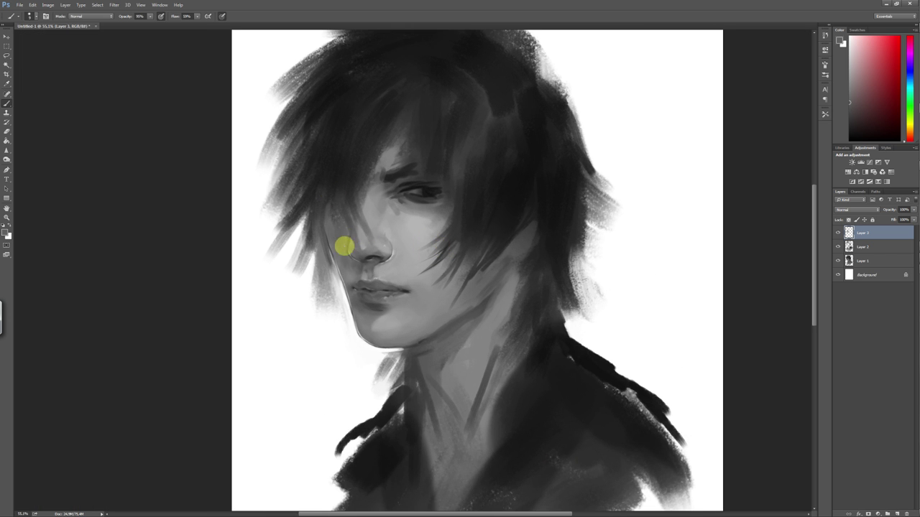
Resize the brush and toggle the foreground between white and black, ending on black
{"action": "key", "text": "x"}
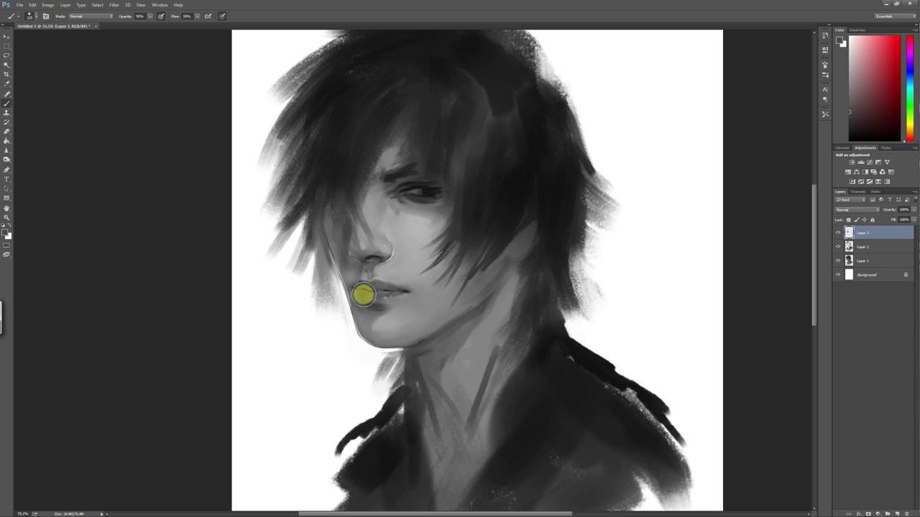
{"action": "scroll", "coordinate": [454, 348], "scroll_direction": "down", "scroll_amount": 2}
{"action": "scroll", "coordinate": [454, 348], "scroll_direction": "up", "scroll_amount": 1}
{"action": "right_click", "coordinate": [392, 237]}
{"action": "key", "text": "Escape"}
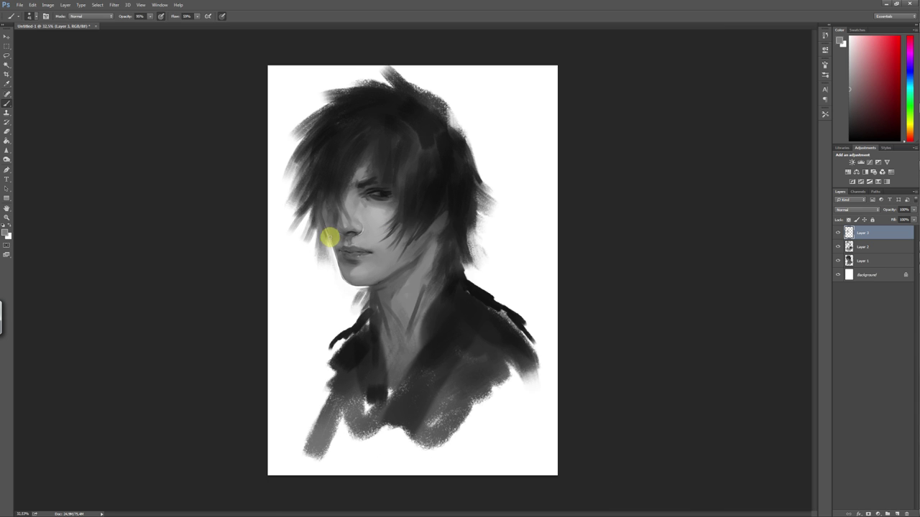
{"action": "key", "text": "x"}
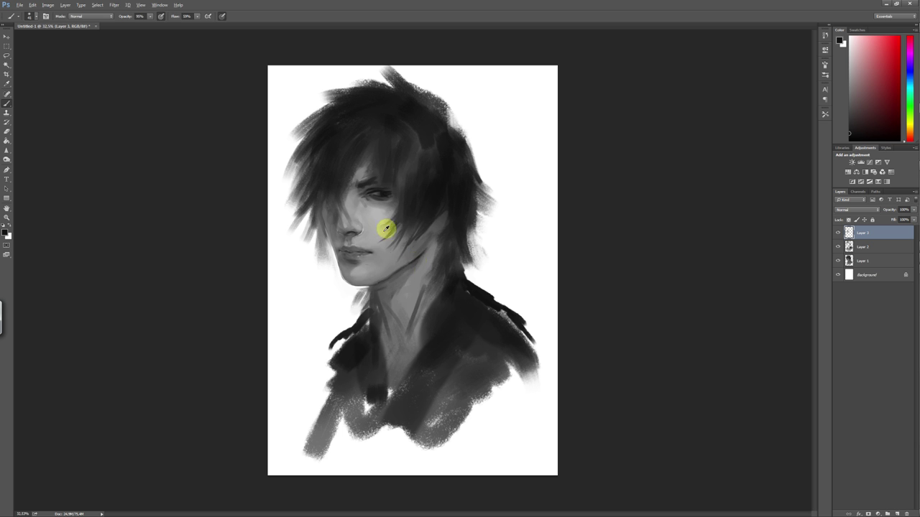
{"action": "key", "text": "x"}
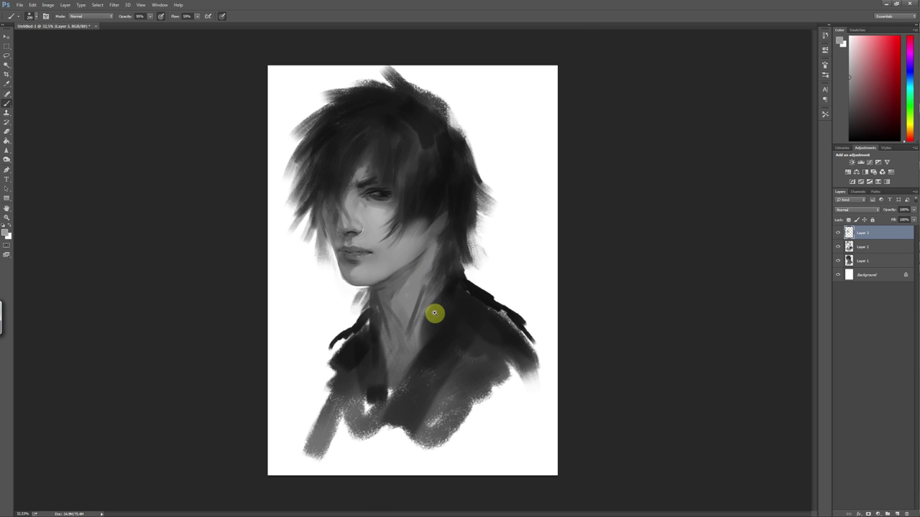
{"action": "scroll", "coordinate": [397, 250], "scroll_direction": "up", "scroll_amount": 1}
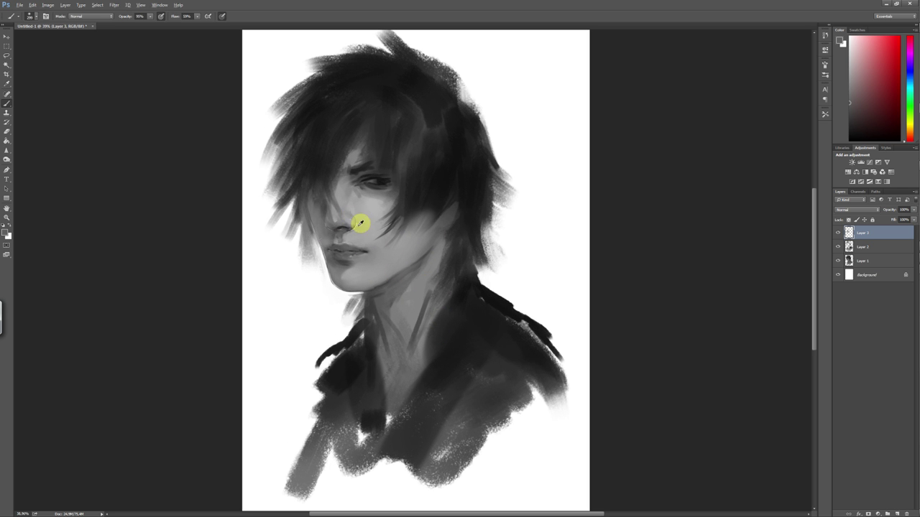
{"action": "key", "text": "x"}
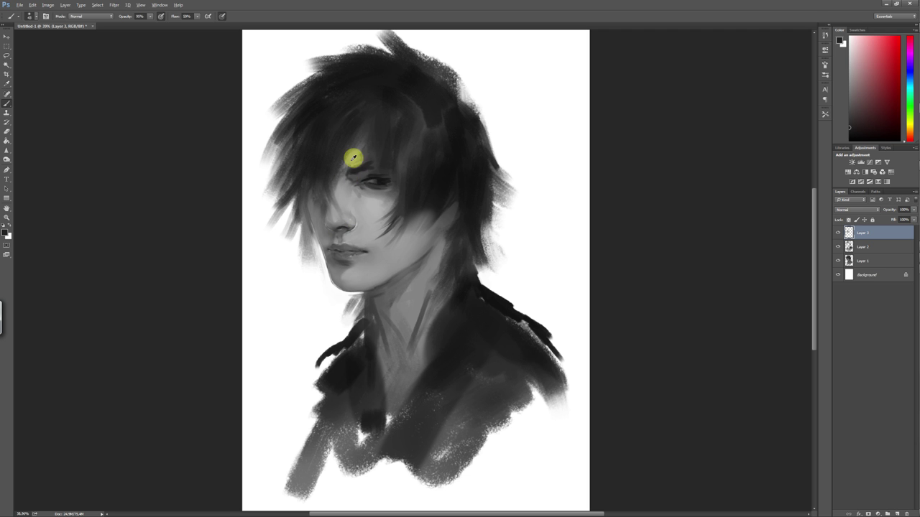
{"action": "scroll", "coordinate": [443, 291], "scroll_direction": "down", "scroll_amount": 2}
{"action": "scroll", "coordinate": [318, 274], "scroll_direction": "up", "scroll_amount": 3}
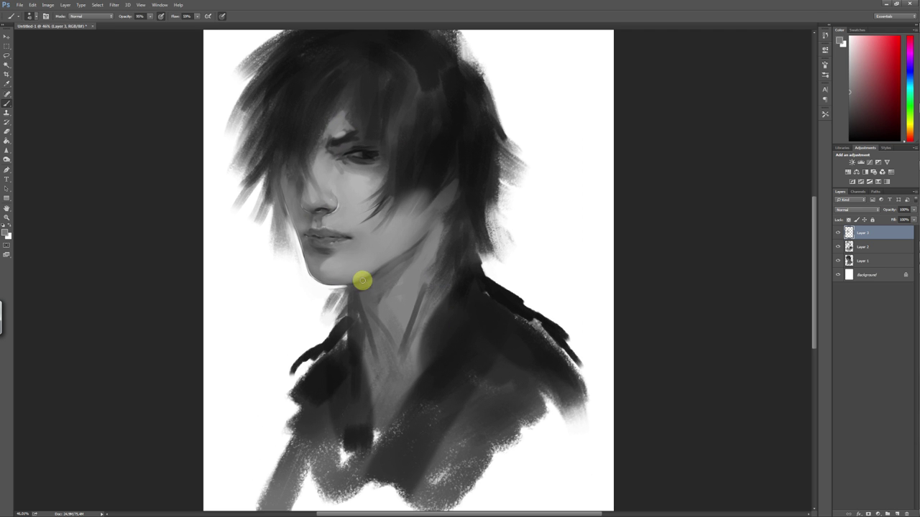
Sample black from the hair and paint a short dark stroke near the ear
{"action": "left_click", "coordinate": [353, 298], "text": "alt"}
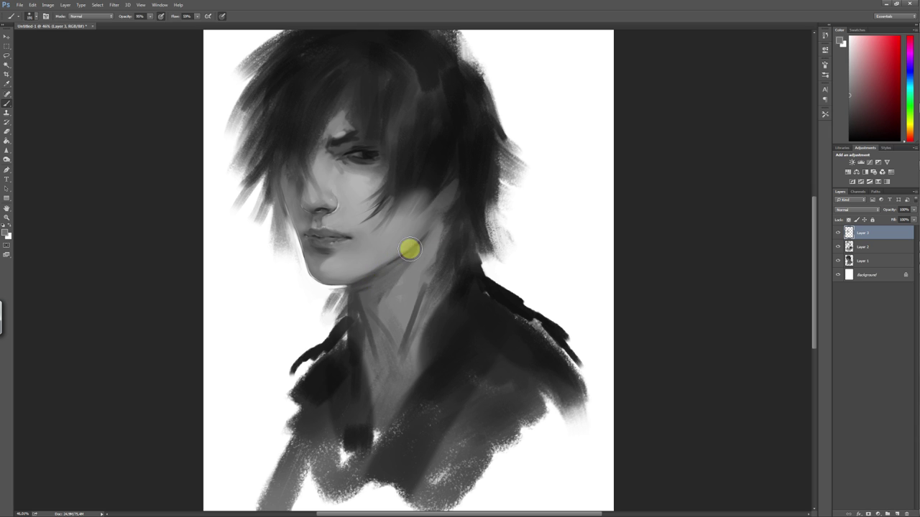
{"action": "left_click", "coordinate": [435, 184], "text": "alt"}
{"action": "right_click", "coordinate": [439, 212]}
{"action": "mouse_move", "coordinate": [441, 210]}
{"action": "left_mouse_down"}
{"action": "mouse_move", "coordinate": [433, 232]}
{"action": "mouse_move", "coordinate": [375, 278]}
{"action": "left_mouse_up"}
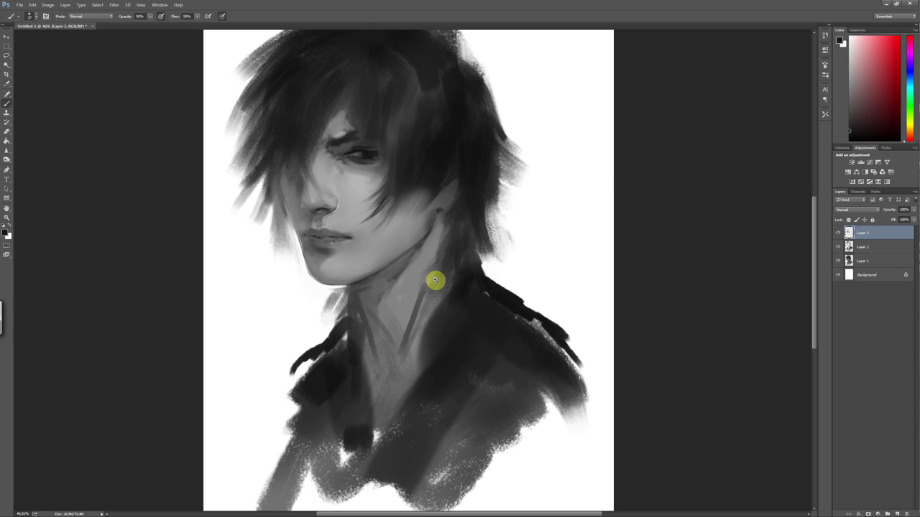
{"action": "scroll", "coordinate": [434, 281], "scroll_direction": "down", "scroll_amount": 3}
{"action": "scroll", "coordinate": [390, 288], "scroll_direction": "up", "scroll_amount": 3}
Add a new layer, size the brush, and sample a light grey from the face
{"action": "key", "text": "ctrl+shift+alt+n"}
{"action": "left_click", "coordinate": [335, 247], "text": "alt"}
{"action": "scroll", "coordinate": [357, 284], "scroll_direction": "up", "scroll_amount": 2}
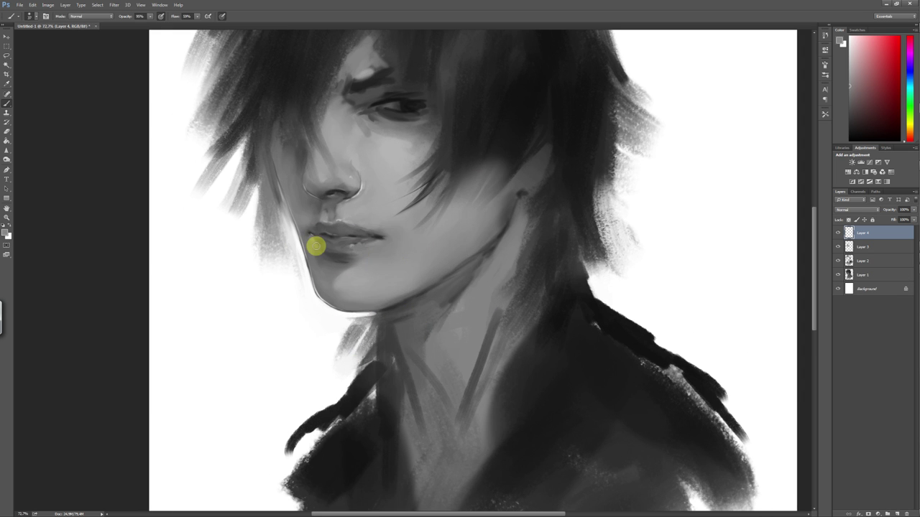
{"action": "right_click", "coordinate": [376, 277]}
{"action": "key", "text": "Escape"}
{"action": "right_click", "coordinate": [365, 231]}
{"action": "key", "text": "Escape"}
{"action": "scroll", "coordinate": [387, 294], "scroll_direction": "down", "scroll_amount": 2}
{"action": "scroll", "coordinate": [382, 312], "scroll_direction": "up", "scroll_amount": 1}
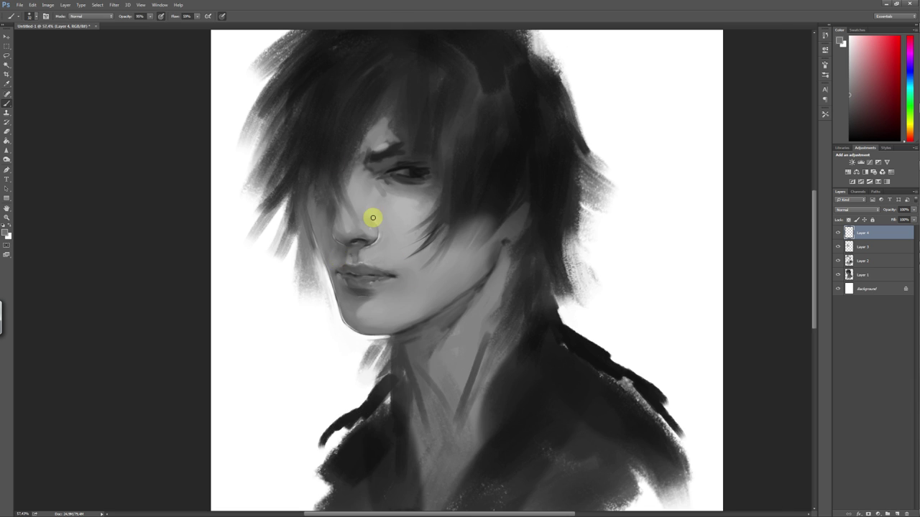
{"action": "scroll", "coordinate": [421, 333], "scroll_direction": "down", "scroll_amount": 5}
{"action": "scroll", "coordinate": [361, 273], "scroll_direction": "up", "scroll_amount": 4}
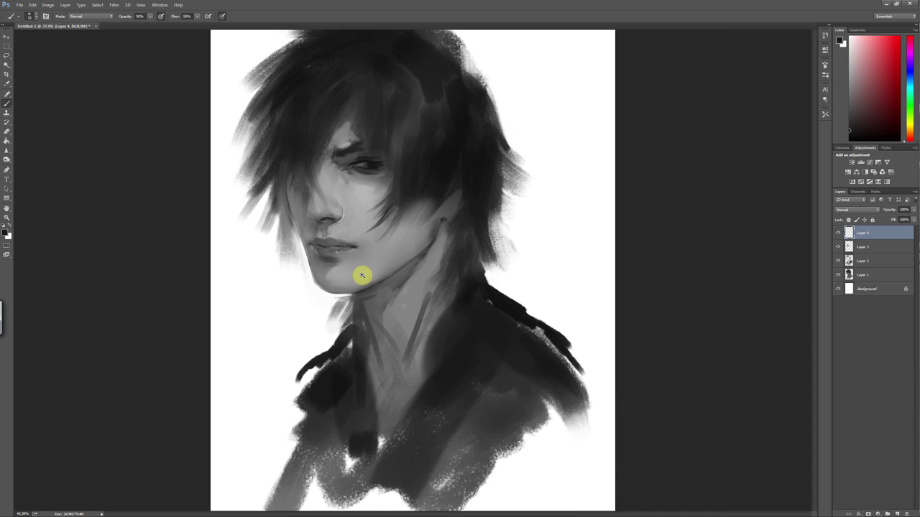
{"action": "scroll", "coordinate": [351, 251], "scroll_direction": "up", "scroll_amount": 1}
{"action": "left_click", "coordinate": [326, 257], "text": "alt"}
Sample black and paint a dark eyebrow stroke above the eye
{"action": "scroll", "coordinate": [397, 332], "scroll_direction": "up", "scroll_amount": 1}
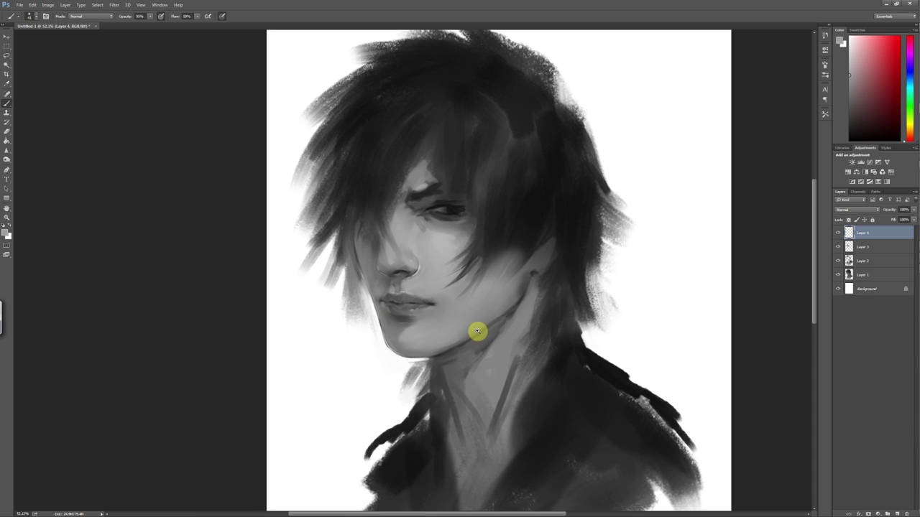
{"action": "right_click", "coordinate": [431, 209]}
{"action": "key", "text": "Escape"}
{"action": "left_click", "coordinate": [427, 203], "text": "alt"}
{"action": "left_click_drag", "start_coordinate": [431, 188], "coordinate": [410, 189]}
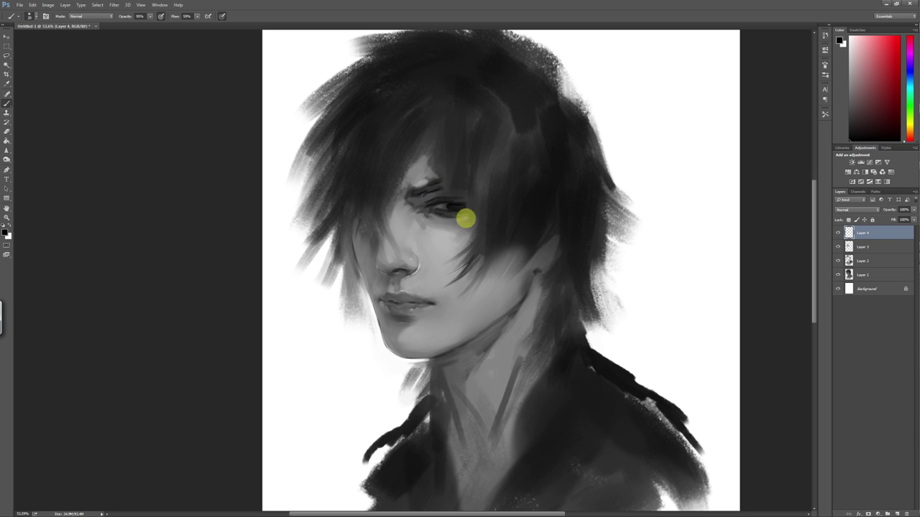
{"action": "scroll", "coordinate": [467, 302], "scroll_direction": "down", "scroll_amount": 3}
{"action": "scroll", "coordinate": [345, 265], "scroll_direction": "up", "scroll_amount": 4}
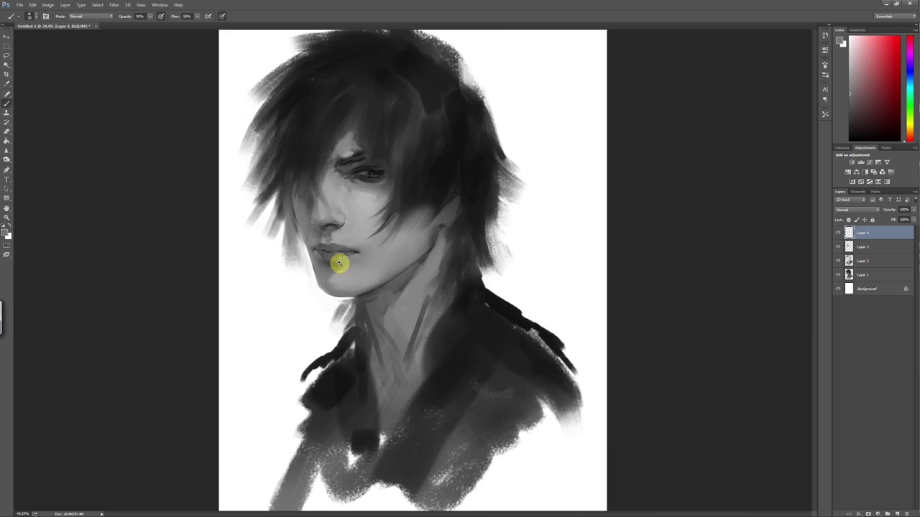
Shade along the lips and paint a dark hair strand beside the cheek
{"action": "mouse_move", "coordinate": [340, 252]}
{"action": "left_mouse_down"}
{"action": "mouse_move", "coordinate": [398, 254]}
{"action": "mouse_move", "coordinate": [367, 309]}
{"action": "left_mouse_up"}
{"action": "scroll", "coordinate": [342, 253], "scroll_direction": "down", "scroll_amount": 2}
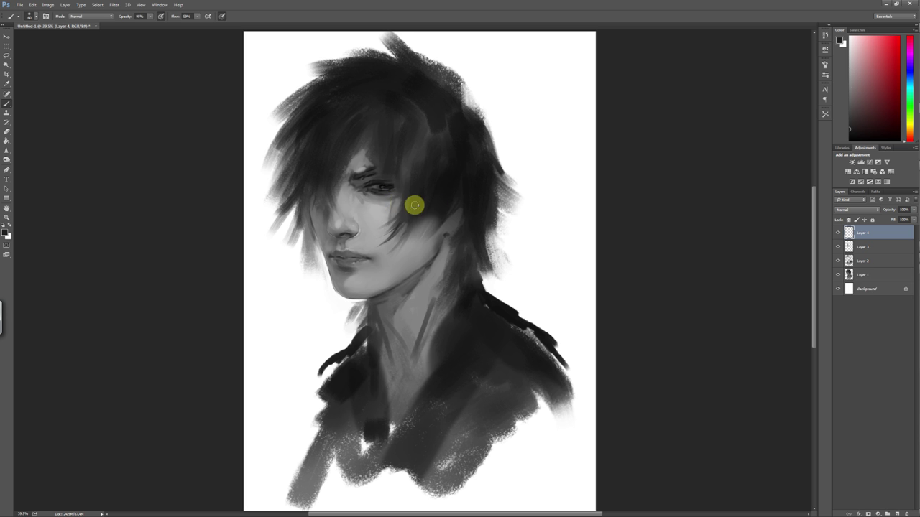
{"action": "scroll", "coordinate": [395, 200], "scroll_direction": "up", "scroll_amount": 2}
{"action": "right_click", "coordinate": [424, 184]}
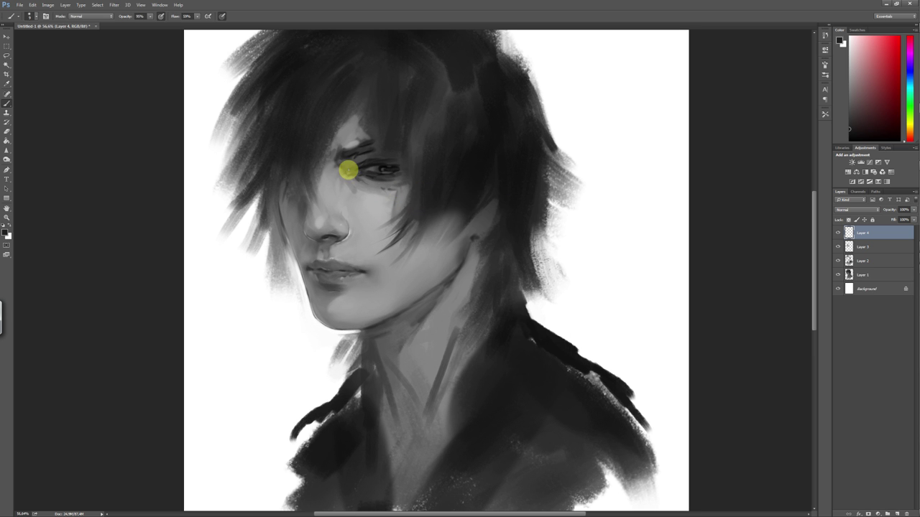
{"action": "left_click_drag", "start_coordinate": [408, 203], "coordinate": [391, 228]}
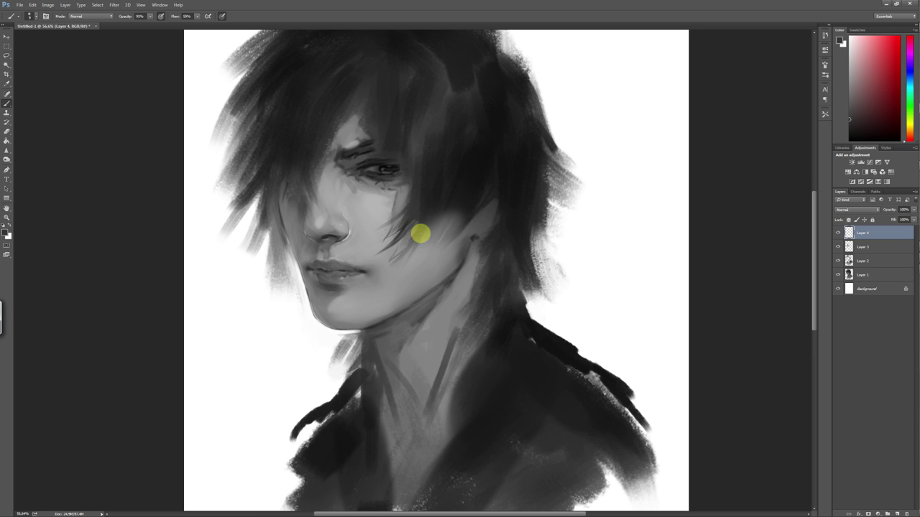
Resize the brush and swap to the dark painting colour
{"action": "right_click", "coordinate": [412, 225]}
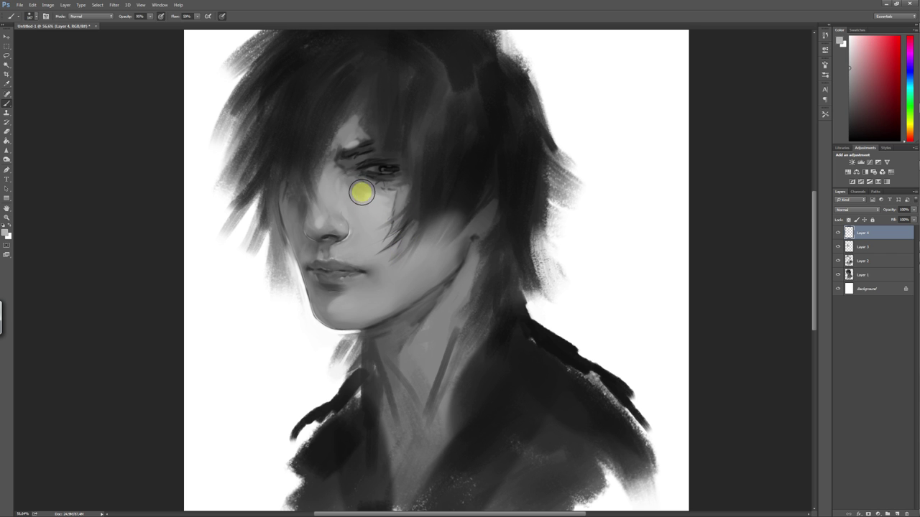
{"action": "scroll", "coordinate": [479, 309], "scroll_direction": "down", "scroll_amount": 3}
{"action": "scroll", "coordinate": [464, 338], "scroll_direction": "up", "scroll_amount": 1}
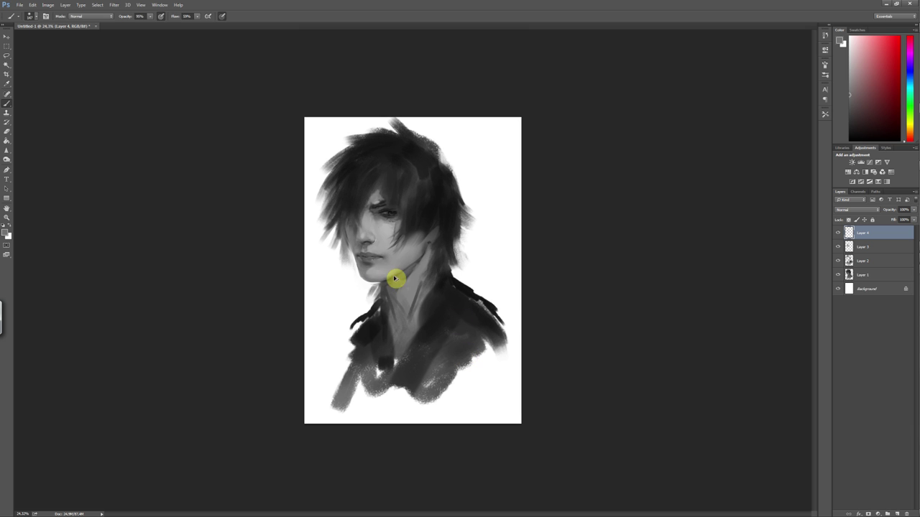
{"action": "scroll", "coordinate": [392, 291], "scroll_direction": "up", "scroll_amount": 2}
{"action": "right_click", "coordinate": [396, 298]}
{"action": "key", "text": "Escape"}
{"action": "key", "text": "x"}
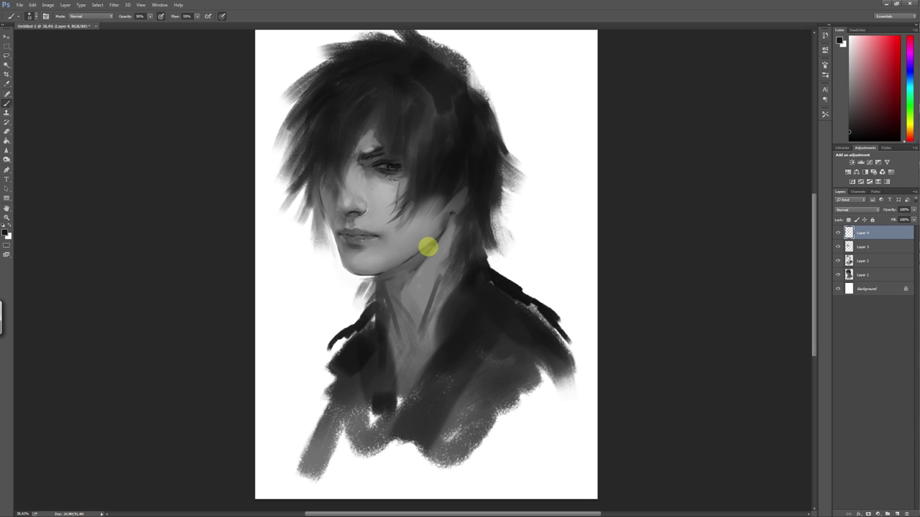
{"action": "scroll", "coordinate": [428, 248], "scroll_direction": "down", "scroll_amount": 1}
{"action": "scroll", "coordinate": [390, 267], "scroll_direction": "up", "scroll_amount": 2}
Sample a skin tone from the face, then a slightly darker shade
{"action": "left_click", "coordinate": [355, 148], "text": "alt"}
{"action": "right_click", "coordinate": [488, 181]}
{"action": "key", "text": "Escape"}
{"action": "left_click", "coordinate": [345, 163], "text": "alt"}
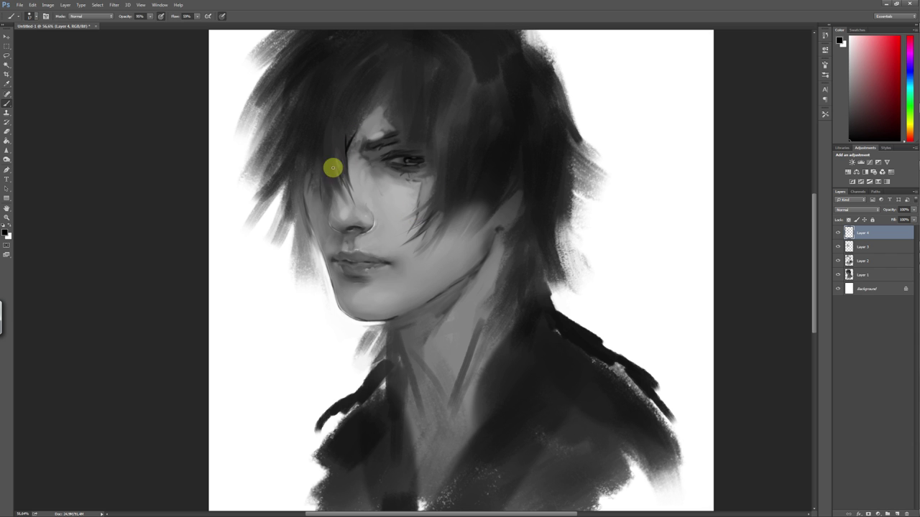
{"action": "scroll", "coordinate": [447, 296], "scroll_direction": "down", "scroll_amount": 3}
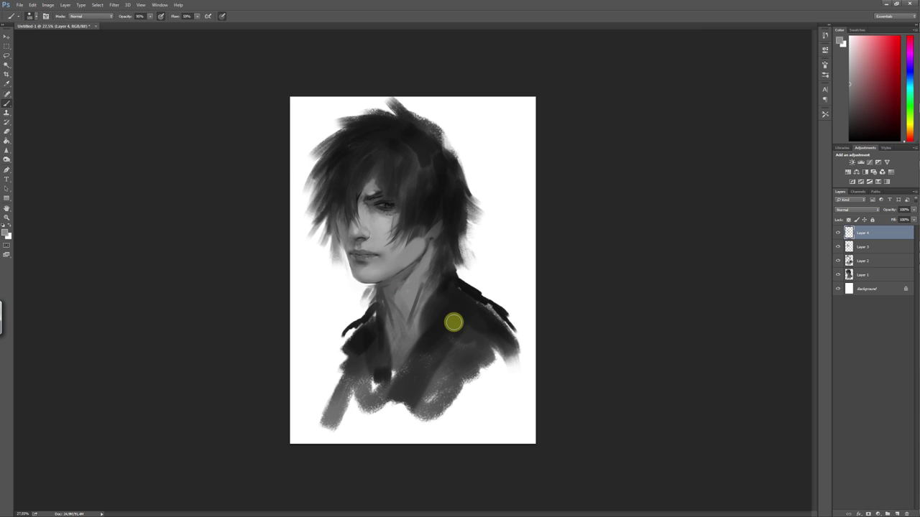
Add a new Multiply layer and lower its opacity to about 67%
{"action": "key", "text": "ctrl+shift+n"}
{"action": "key", "text": "Return"}
{"action": "scroll", "coordinate": [435, 205], "scroll_direction": "up", "scroll_amount": 1}
{"action": "scroll", "coordinate": [436, 206], "scroll_direction": "up", "scroll_amount": 1}
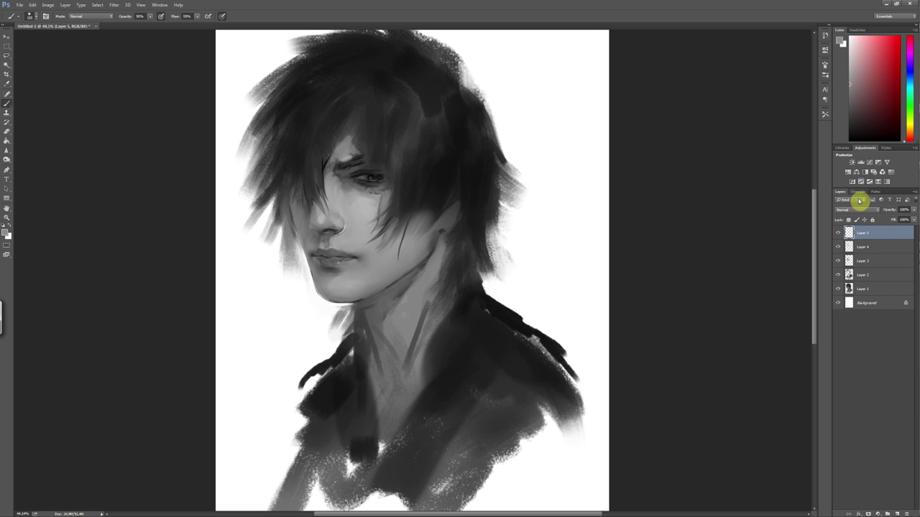
{"action": "right_click", "coordinate": [441, 205]}
{"action": "left_click", "coordinate": [346, 264]}
{"action": "left_click_drag", "start_coordinate": [913, 222], "coordinate": [900, 220]}
Paint a faint smear under the eye and blood running from lip corner to chin
{"action": "left_click_drag", "start_coordinate": [378, 207], "coordinate": [383, 211]}
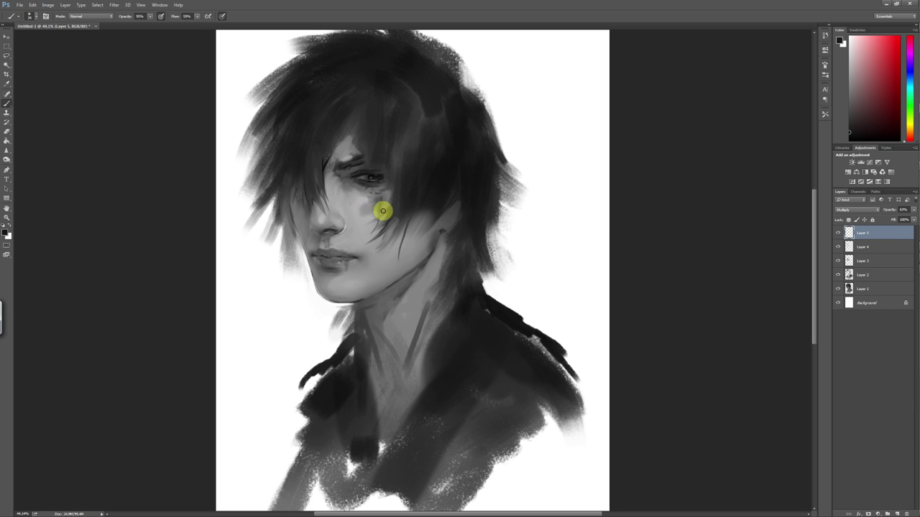
{"action": "right_click", "coordinate": [353, 284]}
{"action": "left_click", "coordinate": [349, 287]}
{"action": "left_click_drag", "start_coordinate": [347, 277], "coordinate": [350, 294]}
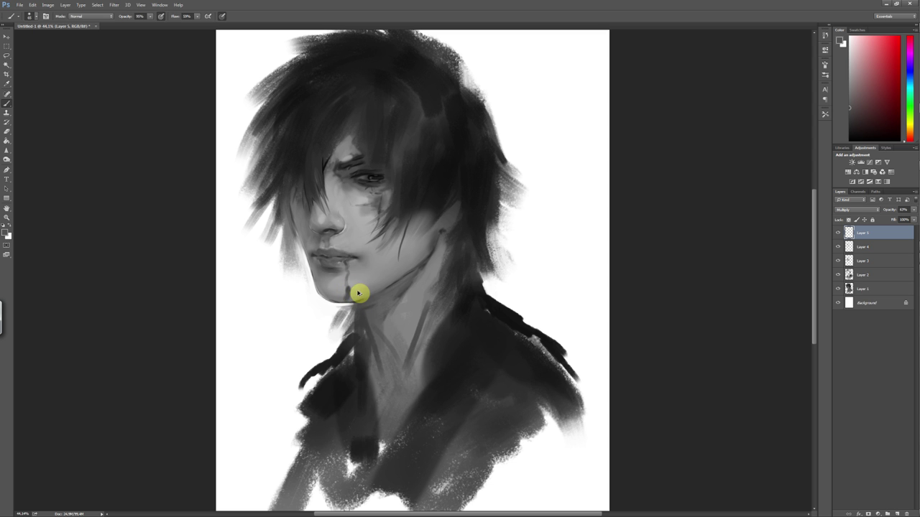
Tidy with the Eraser, return to the Brush, and raise the blood layer's opacity slightly
{"action": "right_click", "coordinate": [359, 274]}
{"action": "key", "text": "e"}
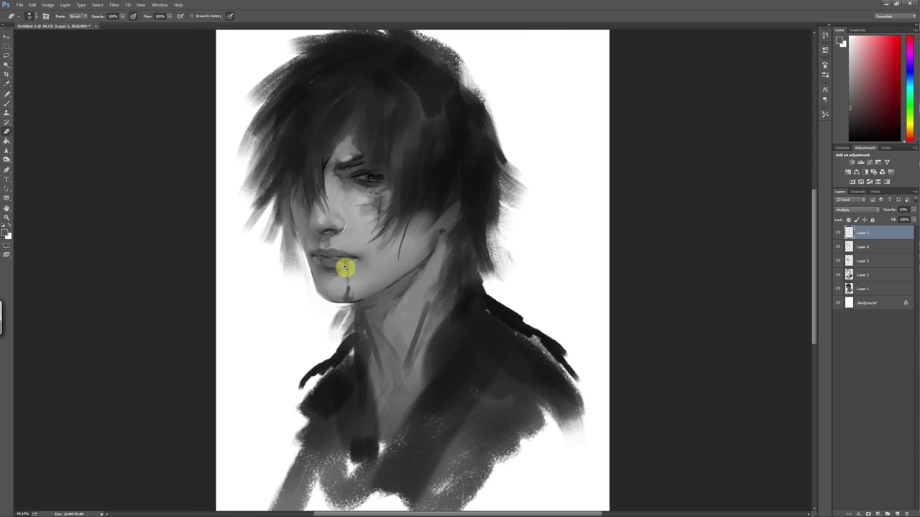
{"action": "scroll", "coordinate": [345, 268], "scroll_direction": "up", "scroll_amount": 2}
{"action": "key", "text": "b"}
{"action": "right_click", "coordinate": [374, 248]}
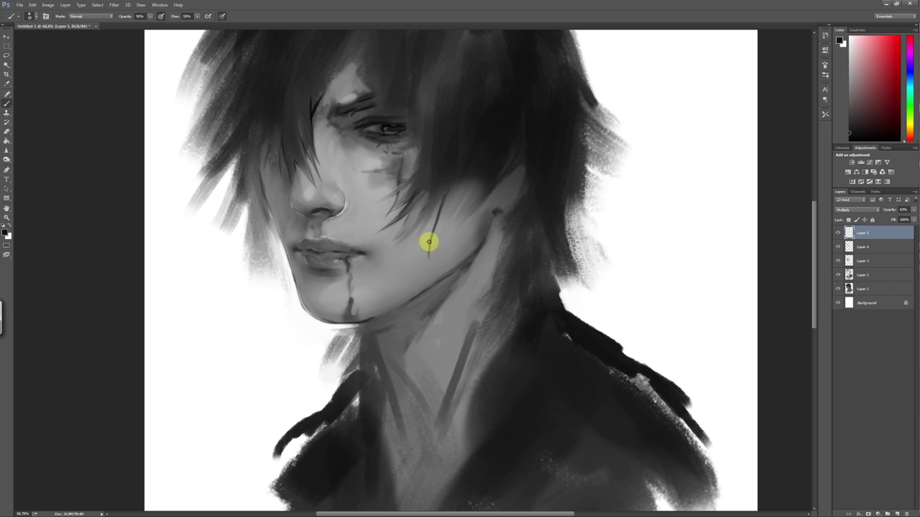
{"action": "left_click_drag", "start_coordinate": [910, 210], "coordinate": [914, 210]}
Resize the Eraser, then switch back to the Brush
{"action": "right_click", "coordinate": [383, 179]}
{"action": "key", "text": "e"}
{"action": "scroll", "coordinate": [424, 317], "scroll_direction": "down", "scroll_amount": 2}
{"action": "scroll", "coordinate": [359, 263], "scroll_direction": "up", "scroll_amount": 1}
{"action": "scroll", "coordinate": [355, 257], "scroll_direction": "up", "scroll_amount": 1}
{"action": "right_click", "coordinate": [365, 226]}
{"action": "key", "text": "Escape"}
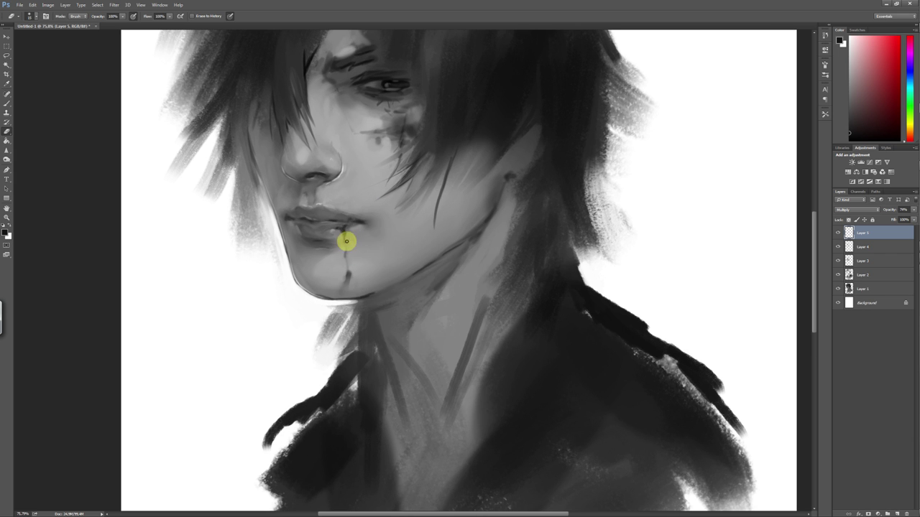
{"action": "key", "text": "b"}
Paint dark blood streaks on the cheek below the eye
{"action": "right_click", "coordinate": [360, 218]}
{"action": "key", "text": "Escape"}
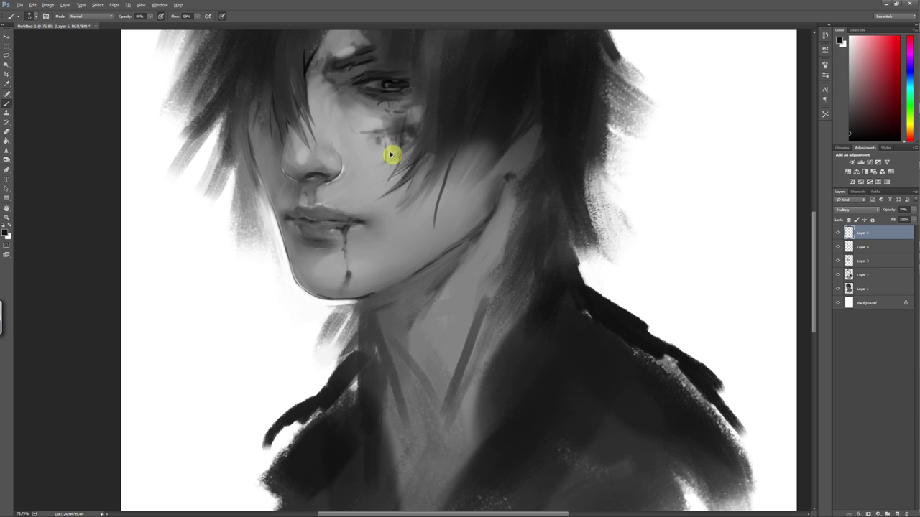
{"action": "left_click_drag", "start_coordinate": [381, 155], "coordinate": [384, 189]}
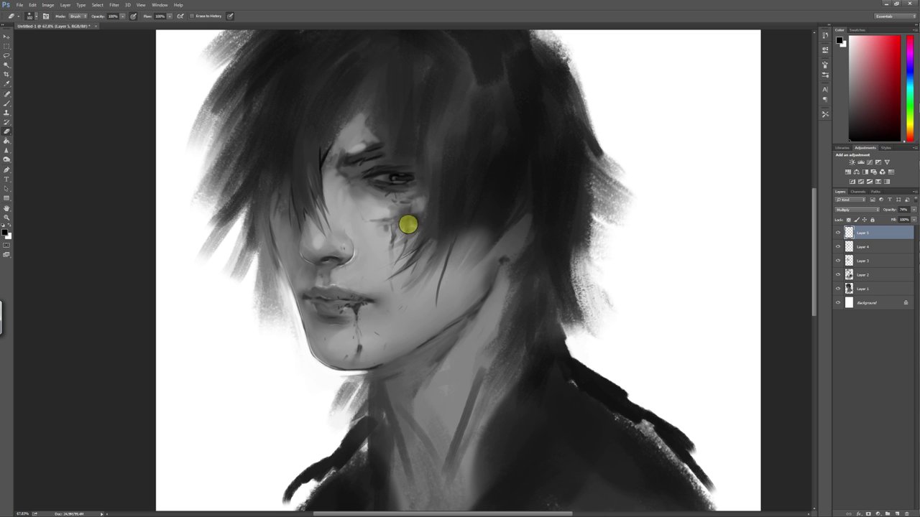
{"action": "scroll", "coordinate": [379, 318], "scroll_direction": "up", "scroll_amount": 2}
Name the layer 'blood' and add a new layer above it
{"action": "type", "text": "blood"}
{"action": "key", "text": "Return"}
{"action": "key", "text": "ctrl+shift+n"}
{"action": "key", "text": "Return"}
{"action": "scroll", "coordinate": [339, 314], "scroll_direction": "up", "scroll_amount": 3}
Dab a white highlight on the lip, then set the painting colour to black
{"action": "right_click", "coordinate": [404, 304]}
{"action": "key", "text": "Return"}
{"action": "left_click", "coordinate": [352, 301]}
{"action": "key", "text": "e"}
{"action": "right_click", "coordinate": [440, 314]}
{"action": "key", "text": "b"}
{"action": "right_click", "coordinate": [446, 284]}
{"action": "key", "text": "Escape"}
{"action": "key", "text": "x"}
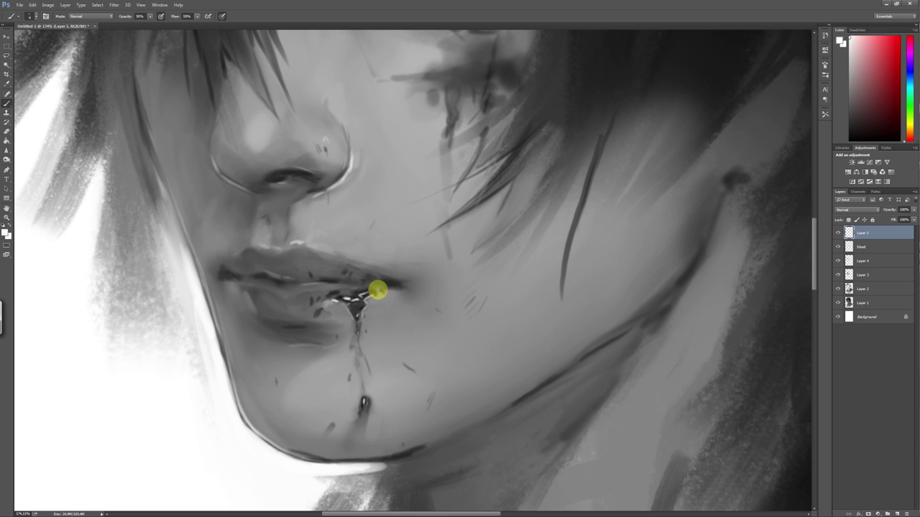
Resize the brush and swap the foreground and background painting colours again
{"action": "scroll", "coordinate": [426, 334], "scroll_direction": "down", "scroll_amount": 2}
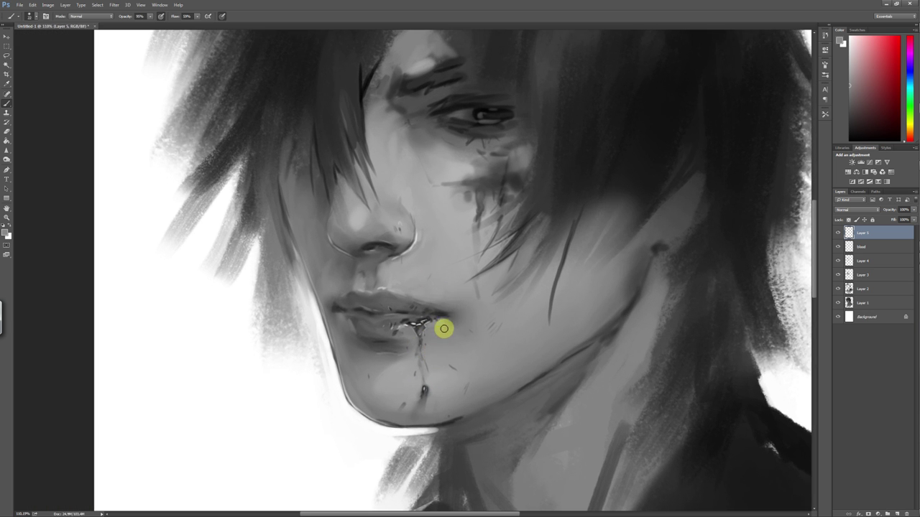
{"action": "right_click", "coordinate": [444, 329]}
{"action": "key", "text": "Escape"}
{"action": "key", "text": "x"}
{"action": "scroll", "coordinate": [434, 334], "scroll_direction": "down", "scroll_amount": 3}
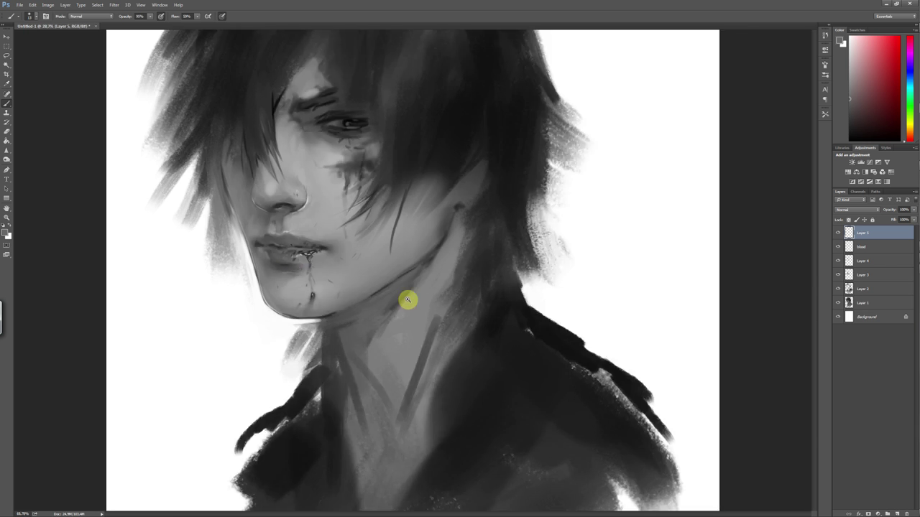
{"action": "scroll", "coordinate": [362, 280], "scroll_direction": "up", "scroll_amount": 4}
{"action": "right_click", "coordinate": [322, 243]}
{"action": "key", "text": "Escape"}
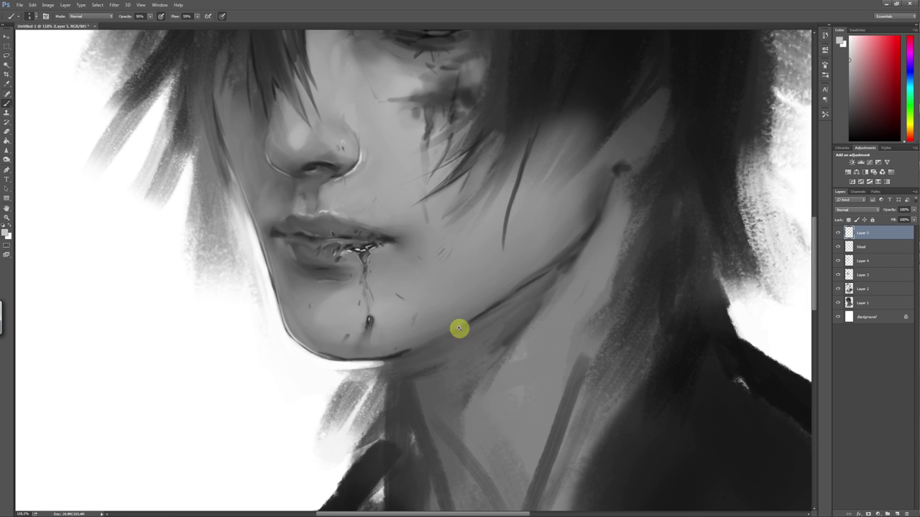
{"action": "scroll", "coordinate": [459, 328], "scroll_direction": "down", "scroll_amount": 1}
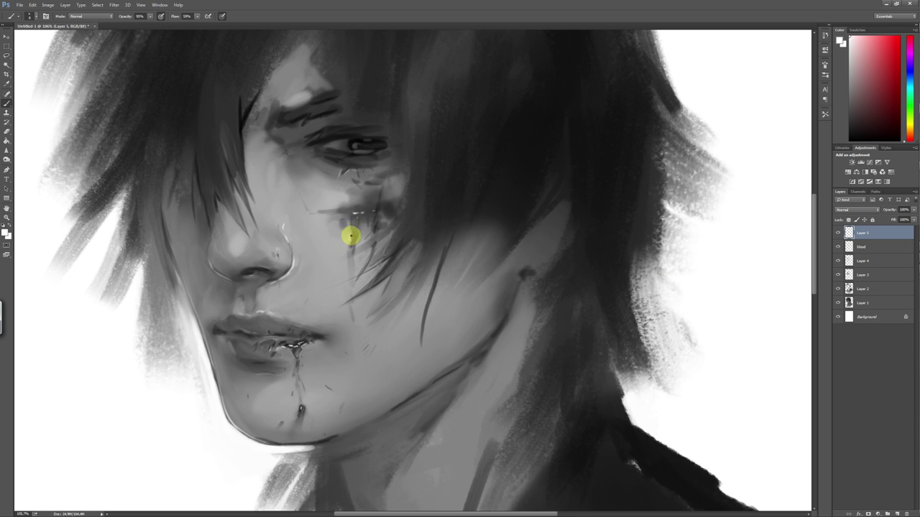
{"action": "scroll", "coordinate": [368, 214], "scroll_direction": "down", "scroll_amount": 3}
{"action": "scroll", "coordinate": [371, 389], "scroll_direction": "up", "scroll_amount": 2}
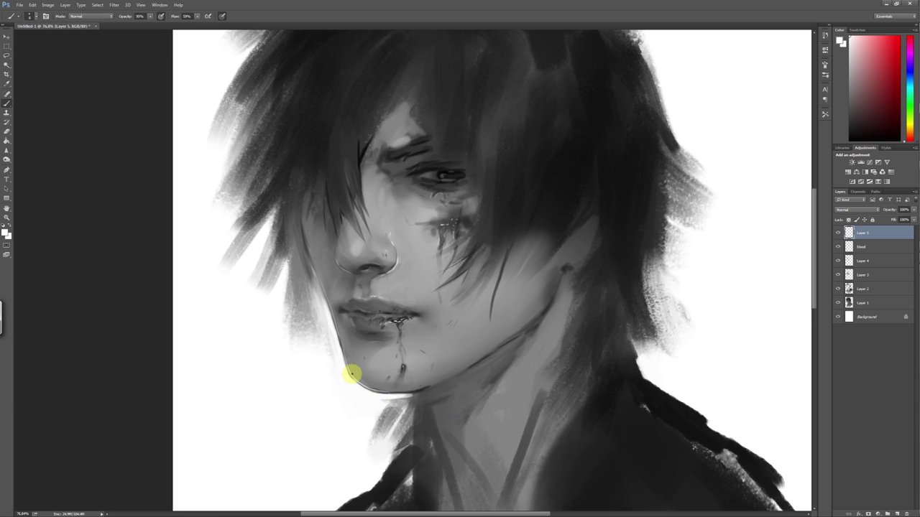
{"action": "scroll", "coordinate": [352, 373], "scroll_direction": "down", "scroll_amount": 3}
{"action": "scroll", "coordinate": [358, 293], "scroll_direction": "up", "scroll_amount": 2}
Zoom out to the whole figure, select the blood layer, and alternate Eraser and Brush on it
{"action": "scroll", "coordinate": [435, 305], "scroll_direction": "down", "scroll_amount": 2}
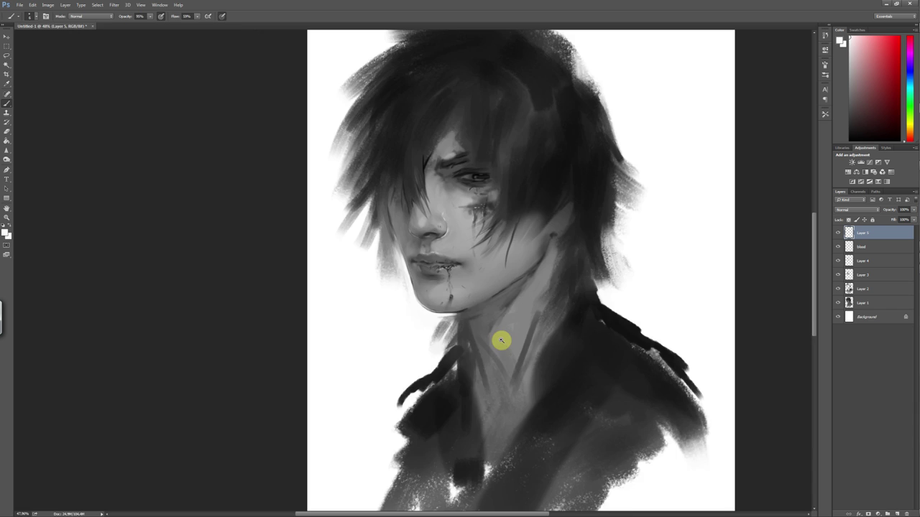
{"action": "scroll", "coordinate": [499, 339], "scroll_direction": "up", "scroll_amount": 4}
{"action": "scroll", "coordinate": [394, 278], "scroll_direction": "down", "scroll_amount": 1}
{"action": "scroll", "coordinate": [499, 353], "scroll_direction": "down", "scroll_amount": 2}
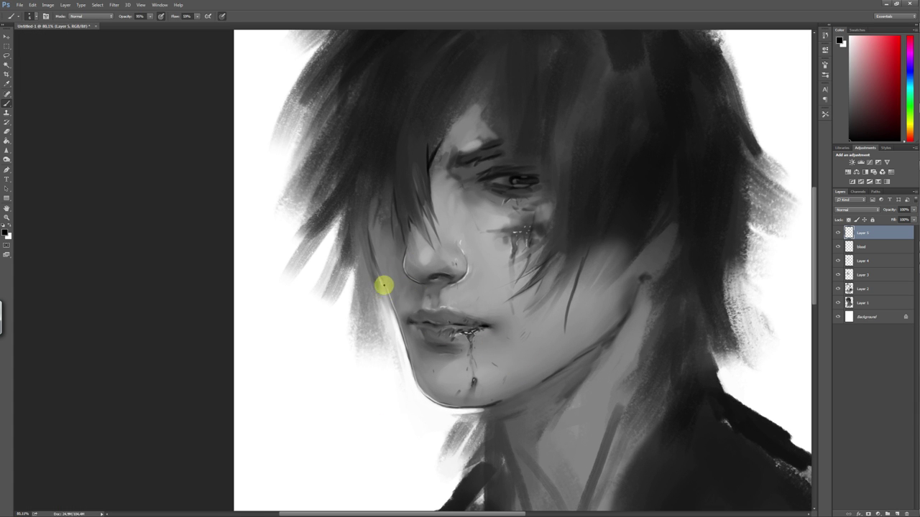
{"action": "scroll", "coordinate": [590, 367], "scroll_direction": "down", "scroll_amount": 3}
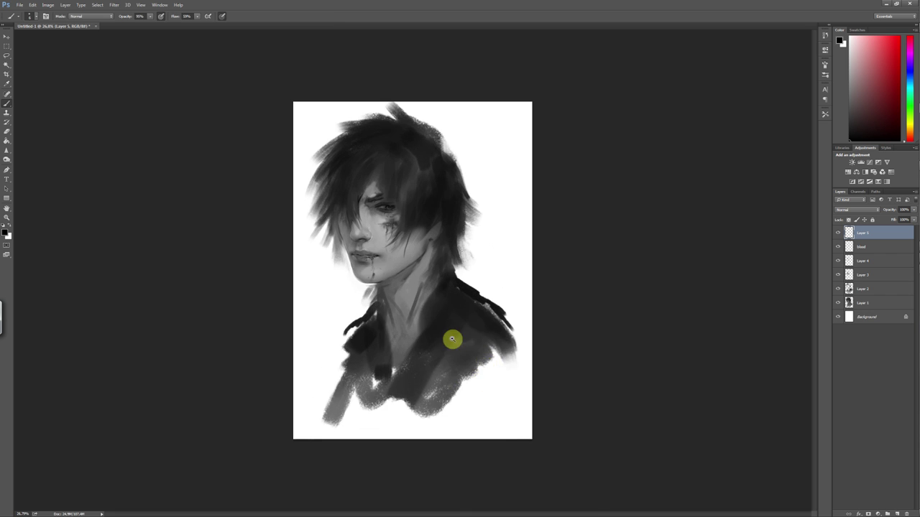
{"action": "scroll", "coordinate": [395, 260], "scroll_direction": "up", "scroll_amount": 1}
{"action": "scroll", "coordinate": [366, 252], "scroll_direction": "up", "scroll_amount": 2}
{"action": "key", "text": "alt+bracketleft"}
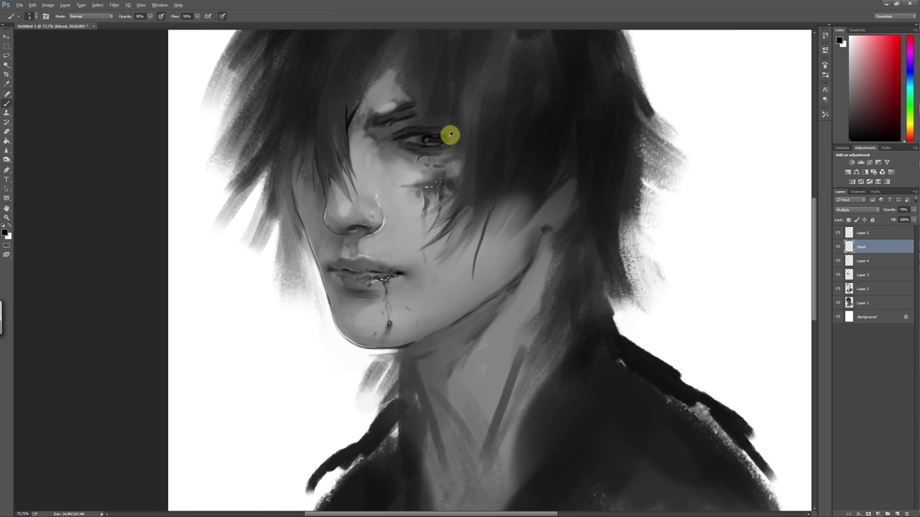
{"action": "key", "text": "e"}
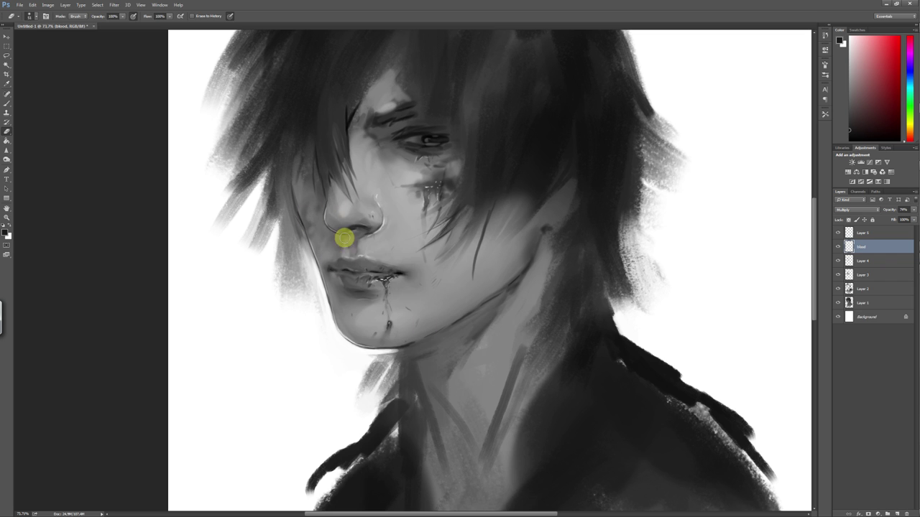
{"action": "key", "text": "b"}
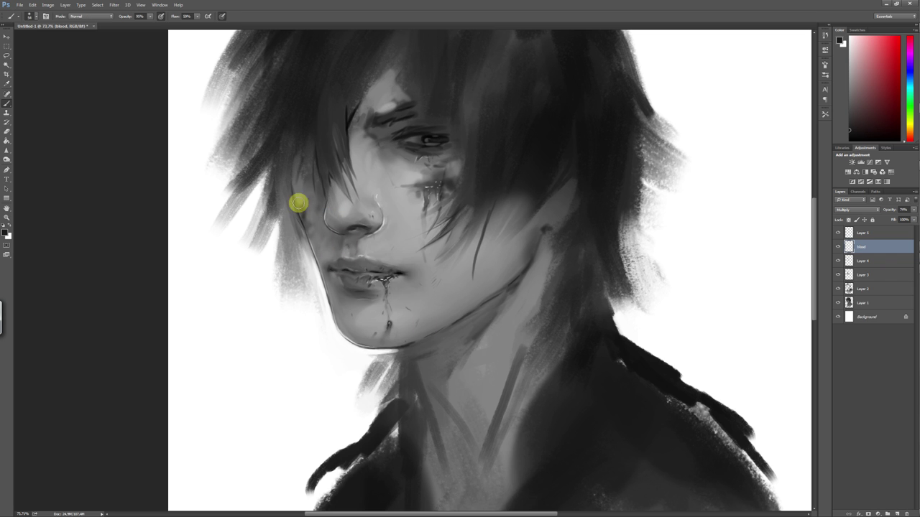
{"action": "scroll", "coordinate": [416, 322], "scroll_direction": "down", "scroll_amount": 4}
{"action": "scroll", "coordinate": [479, 384], "scroll_direction": "up", "scroll_amount": 2}
Create Layer 6 with its blend mode set to Multiply
{"action": "key", "text": "e"}
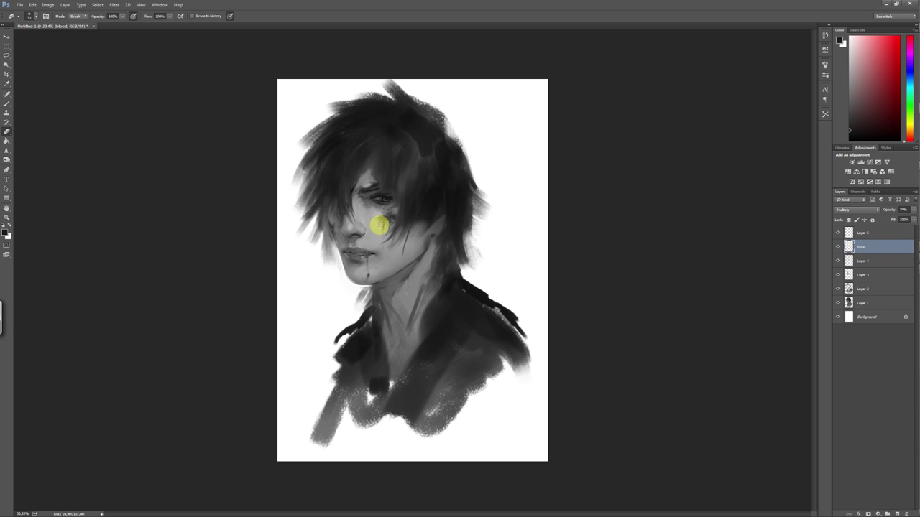
{"action": "left_click", "coordinate": [861, 233]}
{"action": "key", "text": "ctrl+shift+n"}
{"action": "left_click", "coordinate": [409, 121]}
{"action": "left_click", "coordinate": [855, 209]}
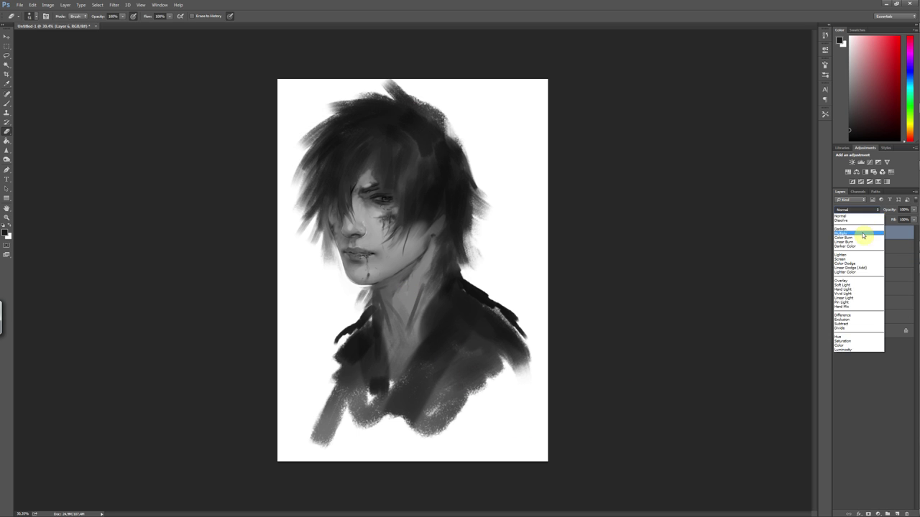
{"action": "left_click", "coordinate": [858, 240]}
Paint a light pink tint over the face and neck, then zoom in on the face
{"action": "left_click", "coordinate": [858, 43]}
{"action": "key", "text": "b"}
{"action": "left_click_drag", "start_coordinate": [435, 296], "coordinate": [455, 300]}
{"action": "left_click_drag", "start_coordinate": [367, 251], "coordinate": [363, 175]}
{"action": "left_click_drag", "start_coordinate": [403, 230], "coordinate": [406, 359]}
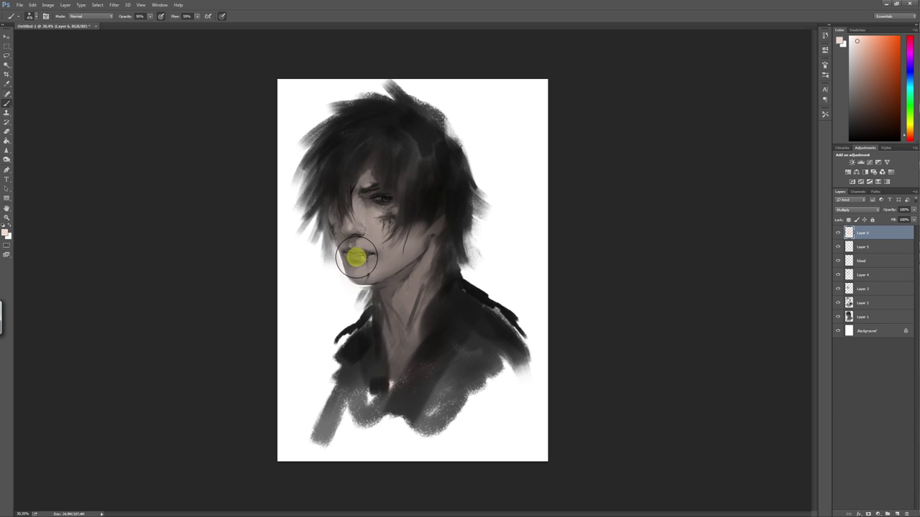
{"action": "key", "text": "ctrl+u"}
{"action": "key", "text": "Escape"}
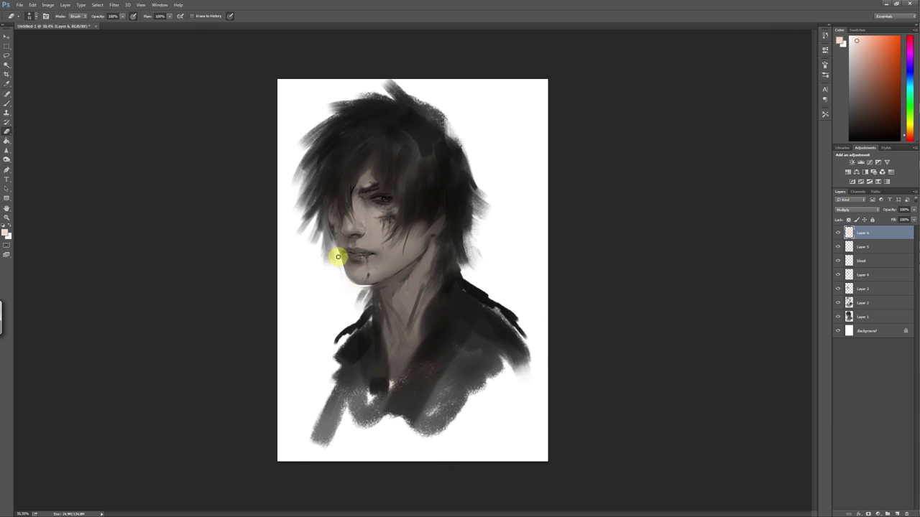
{"action": "left_click_drag", "start_coordinate": [359, 216], "coordinate": [712, 370]}
Add Layer 7 in Color mode and pick a brownish-orange skin hue
{"action": "key", "text": "ctrl+shift+alt+n"}
{"action": "key", "text": "shift+alt+c"}
{"action": "key", "text": "b"}
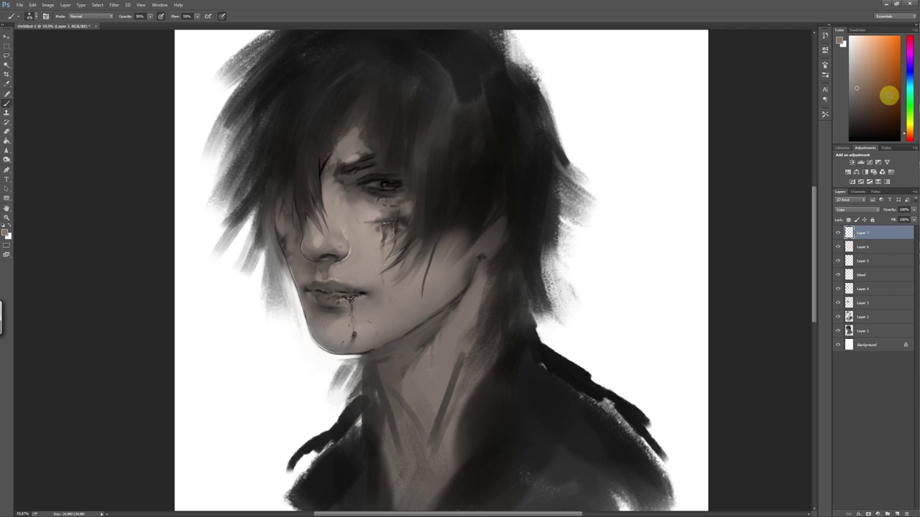
{"action": "left_click", "coordinate": [463, 332], "text": "alt"}
{"action": "right_click", "coordinate": [395, 370], "text": "alt+shift"}
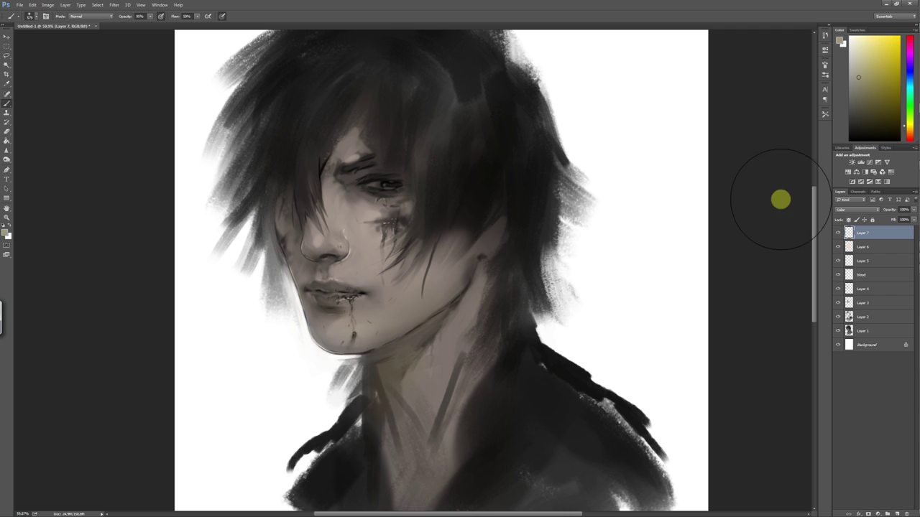
{"action": "right_click", "coordinate": [524, 283]}
{"action": "left_click", "coordinate": [905, 68]}
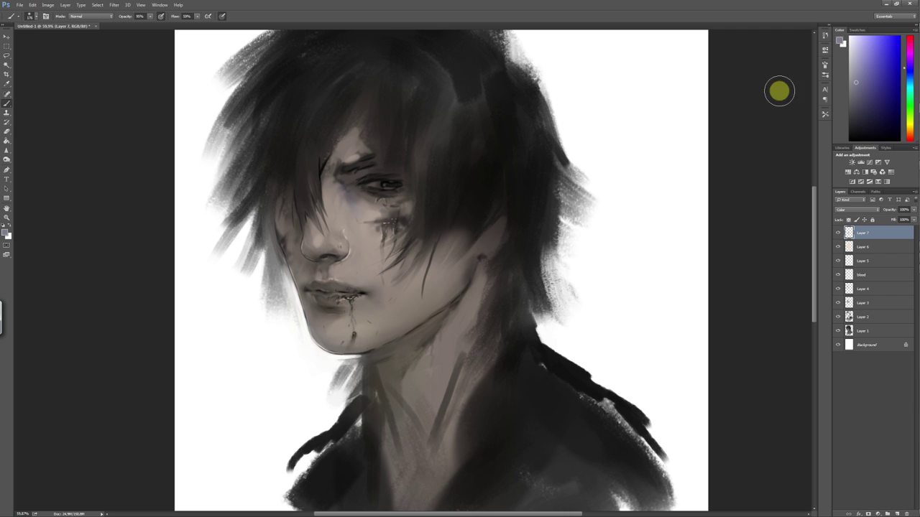
{"action": "left_click_drag", "start_coordinate": [905, 106], "coordinate": [909, 138]}
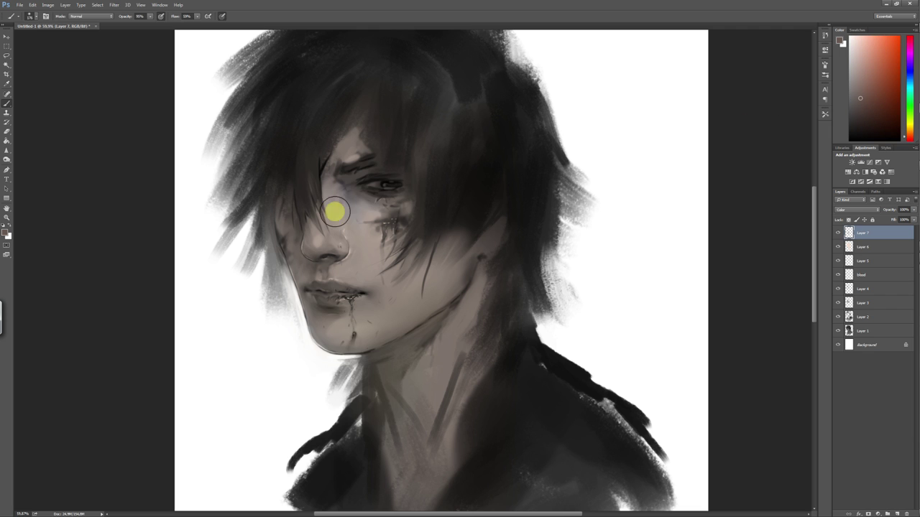
Choose a reddish colour, then sample orange skin tones from the face
{"action": "left_click", "coordinate": [875, 83]}
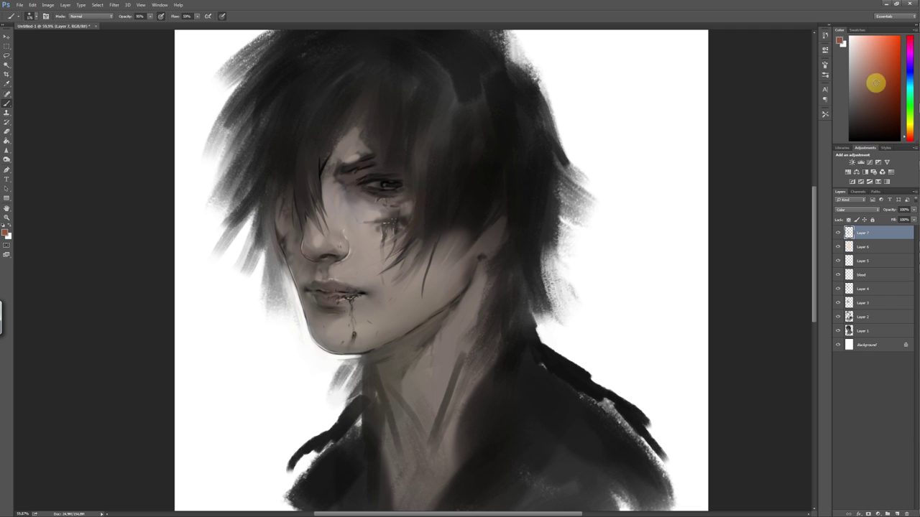
{"action": "right_click", "coordinate": [370, 323]}
{"action": "left_click", "coordinate": [382, 240]}
{"action": "scroll", "coordinate": [427, 323], "scroll_direction": "down", "scroll_amount": 3}
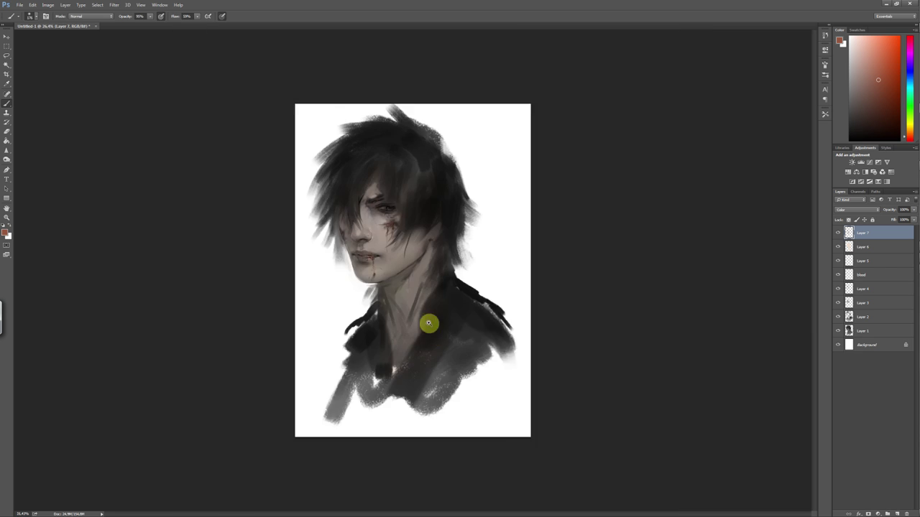
{"action": "scroll", "coordinate": [360, 247], "scroll_direction": "up", "scroll_amount": 1}
{"action": "left_click", "coordinate": [359, 248], "text": "alt"}
Add Layer 8 in Overlay mode and choose a light, desaturated orange skin tone
{"action": "key", "text": "ctrl+shift+n"}
{"action": "left_click", "coordinate": [407, 120]}
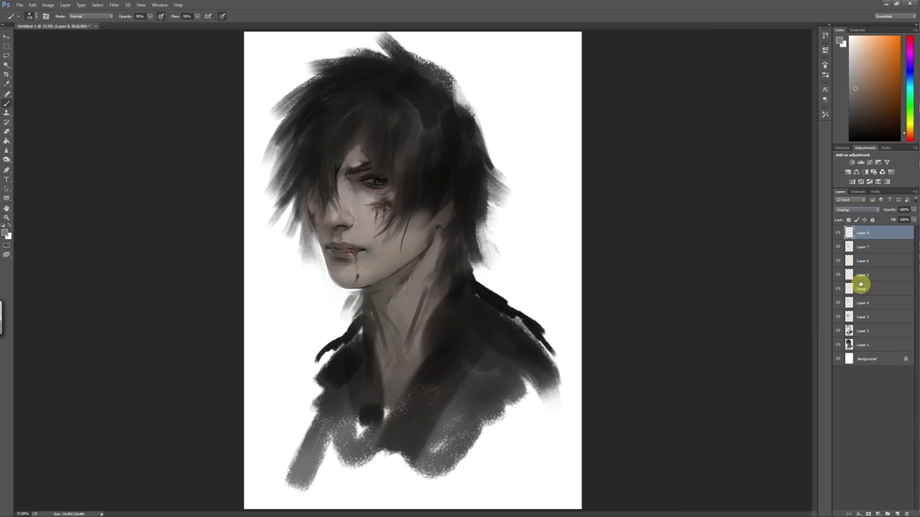
{"action": "left_click", "coordinate": [909, 140]}
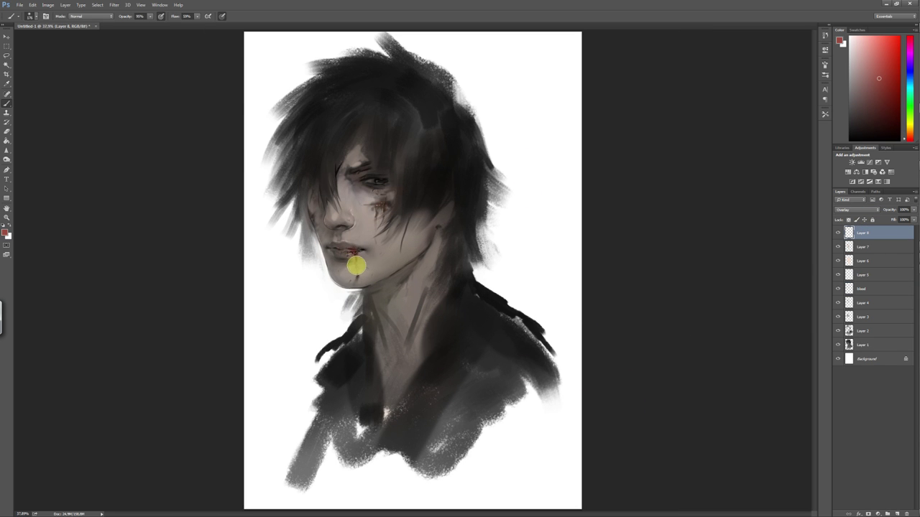
{"action": "key", "text": "ctrl+z"}
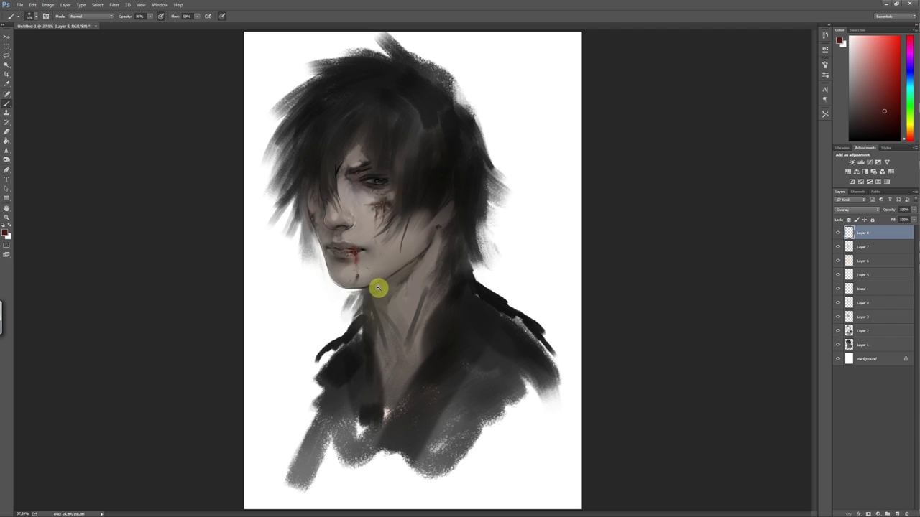
{"action": "left_click", "coordinate": [369, 252], "text": "alt"}
{"action": "left_click", "coordinate": [318, 215], "text": "alt"}
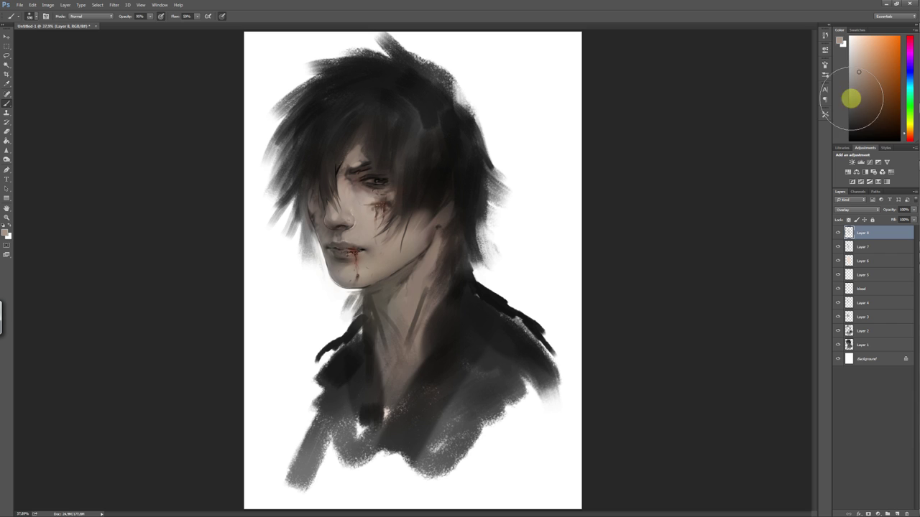
Paint vivid dark red blood over the cheek wound
{"action": "right_click", "coordinate": [357, 238]}
{"action": "left_click", "coordinate": [362, 190], "text": "alt"}
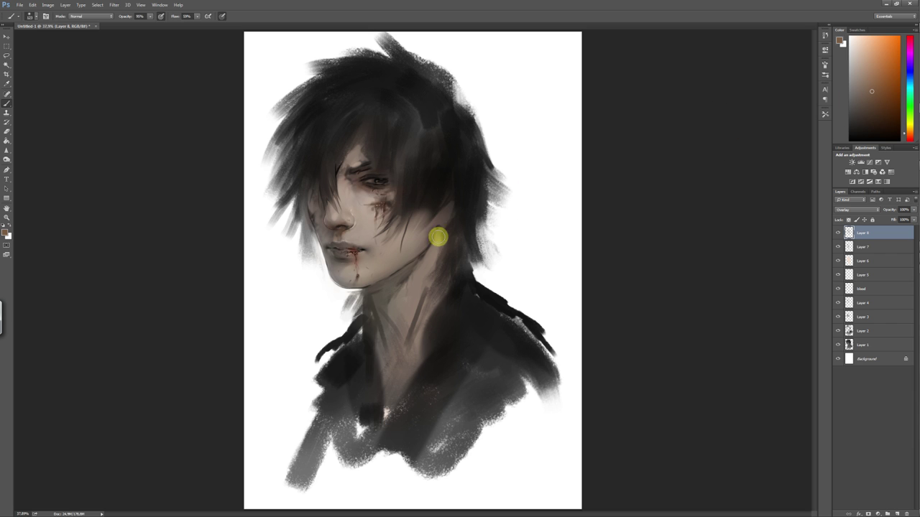
{"action": "left_click", "coordinate": [903, 135]}
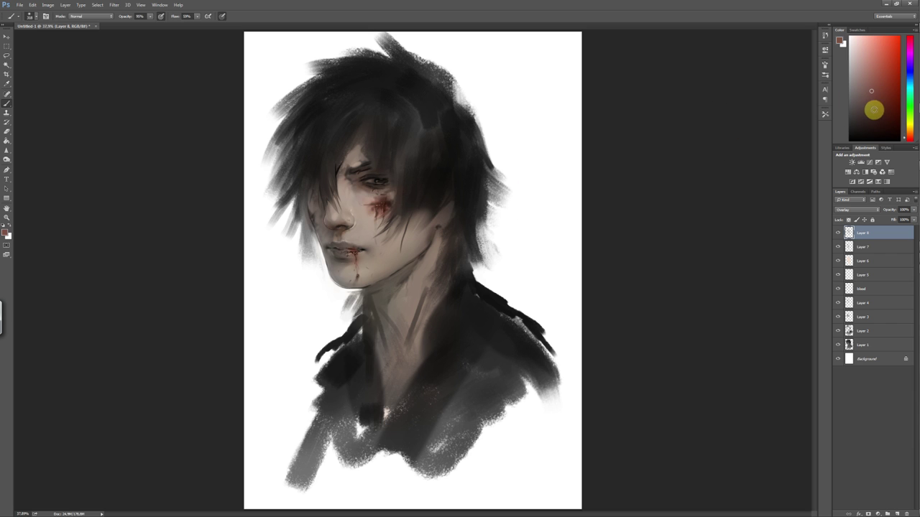
{"action": "left_click", "coordinate": [864, 112]}
{"action": "mouse_move", "coordinate": [371, 202]}
{"action": "left_mouse_down"}
{"action": "mouse_move", "coordinate": [386, 208]}
{"action": "mouse_move", "coordinate": [362, 246]}
{"action": "left_mouse_up"}
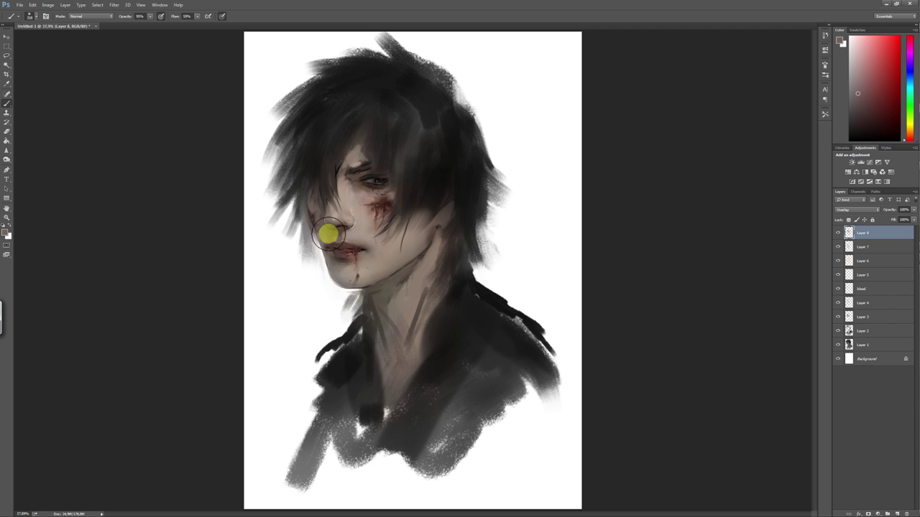
Sample brownish and reddish-brown tones from the face to warm the skin
{"action": "left_click", "coordinate": [328, 238], "text": "alt"}
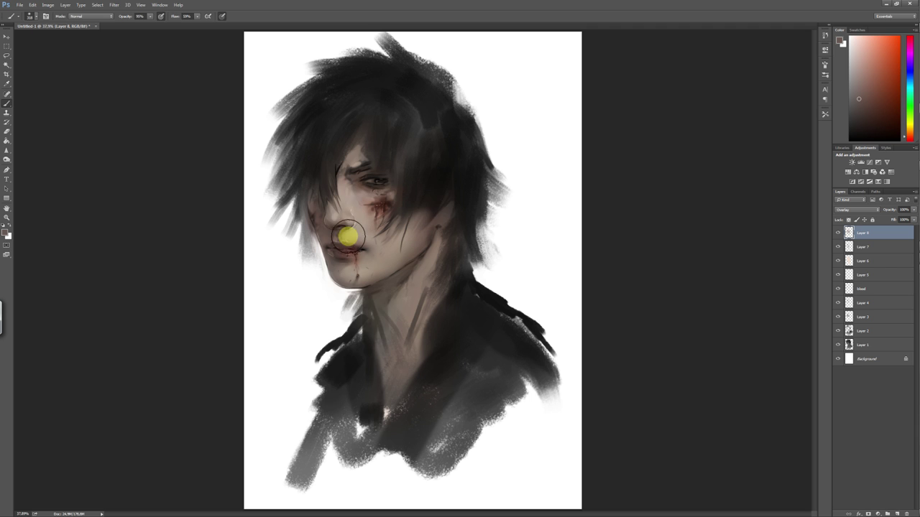
{"action": "scroll", "coordinate": [430, 216], "scroll_direction": "down", "scroll_amount": 3}
{"action": "scroll", "coordinate": [458, 346], "scroll_direction": "up", "scroll_amount": 5}
{"action": "left_click", "coordinate": [365, 267], "text": "alt"}
{"action": "left_click", "coordinate": [410, 212], "text": "alt"}
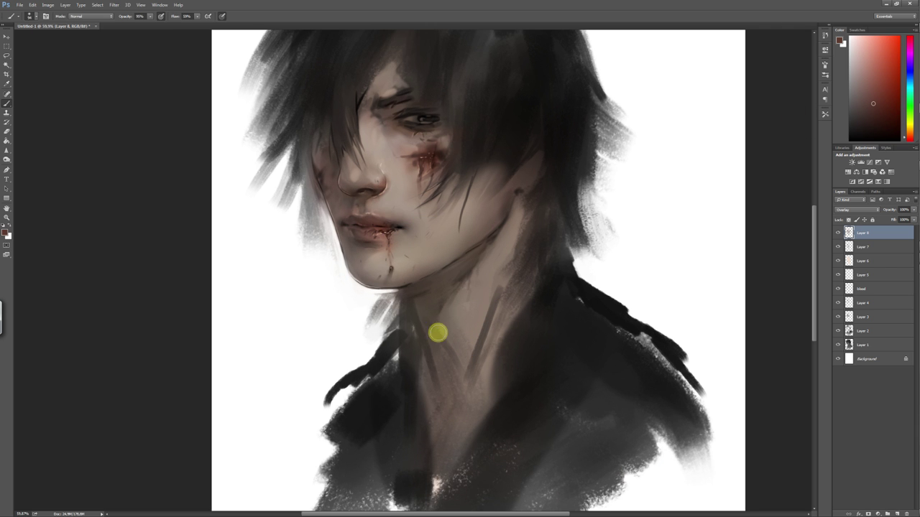
{"action": "scroll", "coordinate": [561, 381], "scroll_direction": "down", "scroll_amount": 3}
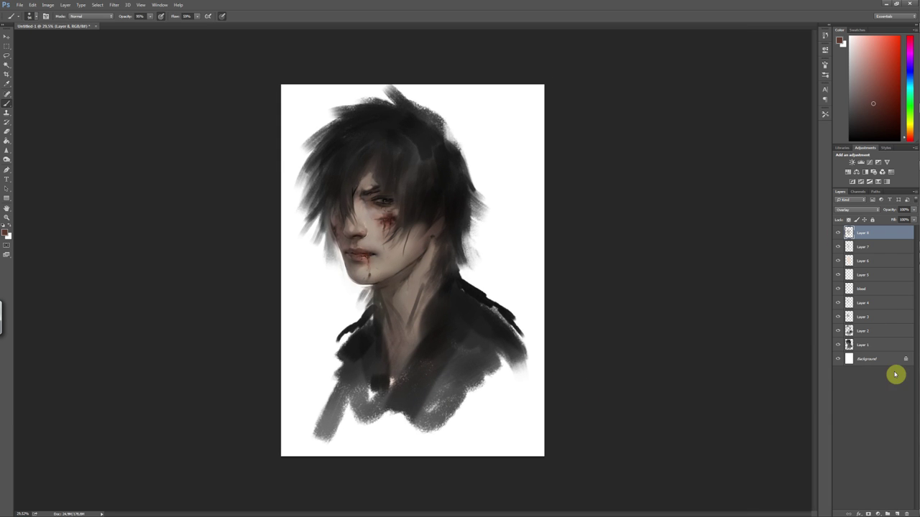
Add Layer 9 in Color Dodge mode with a near-black glow colour
{"action": "key", "text": "ctrl+shift+alt+n"}
{"action": "left_click", "coordinate": [857, 209]}
{"action": "left_click", "coordinate": [856, 302]}
{"action": "left_click", "coordinate": [861, 133]}
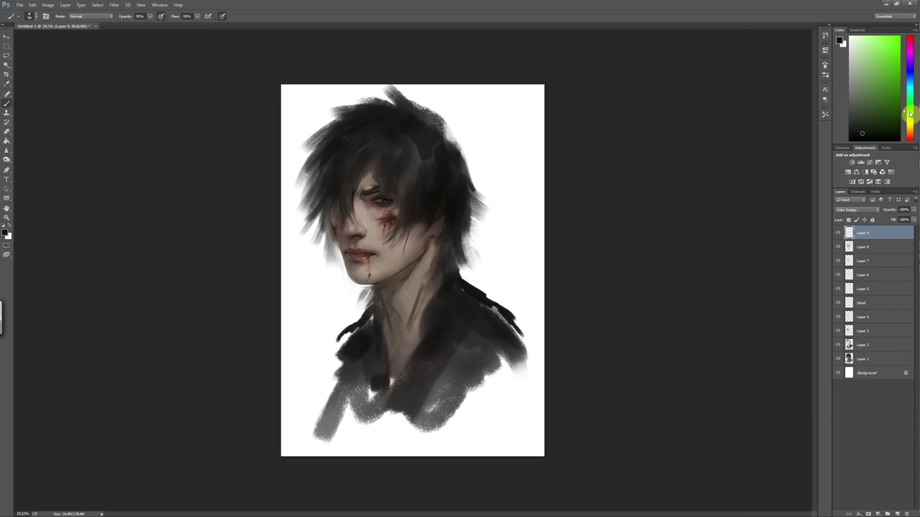
Brush a subtle face glow, then add Color Dodge Layer 10 with a blue-grey neck glow
{"action": "mouse_move", "coordinate": [356, 249]}
{"action": "left_mouse_down"}
{"action": "mouse_move", "coordinate": [403, 232]}
{"action": "mouse_move", "coordinate": [393, 409]}
{"action": "left_mouse_up"}
{"action": "key", "text": "ctrl+shift+n"}
{"action": "left_click", "coordinate": [406, 119]}
{"action": "left_click", "coordinate": [856, 209]}
{"action": "left_click", "coordinate": [862, 251]}
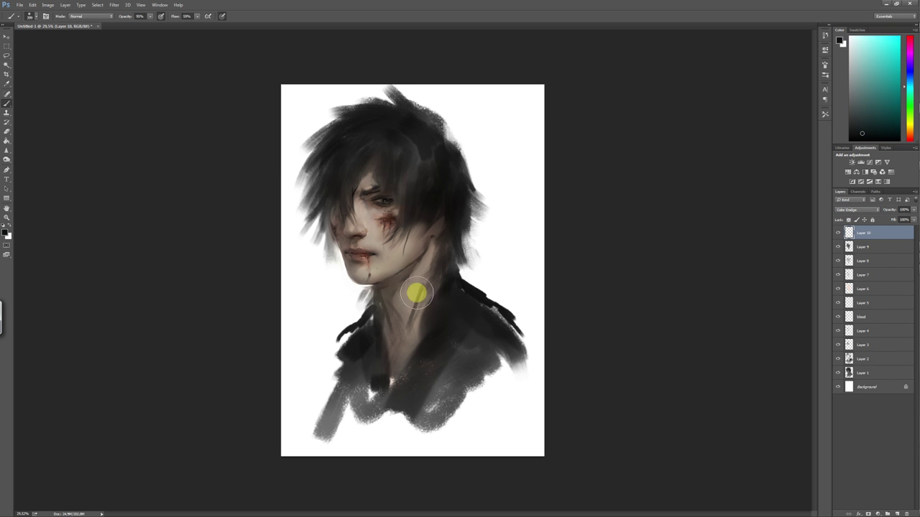
{"action": "left_click", "coordinate": [391, 281], "text": "alt"}
{"action": "mouse_move", "coordinate": [372, 297]}
{"action": "left_mouse_down"}
{"action": "mouse_move", "coordinate": [396, 370]}
{"action": "mouse_move", "coordinate": [456, 247]}
{"action": "mouse_move", "coordinate": [352, 181]}
{"action": "left_mouse_up"}
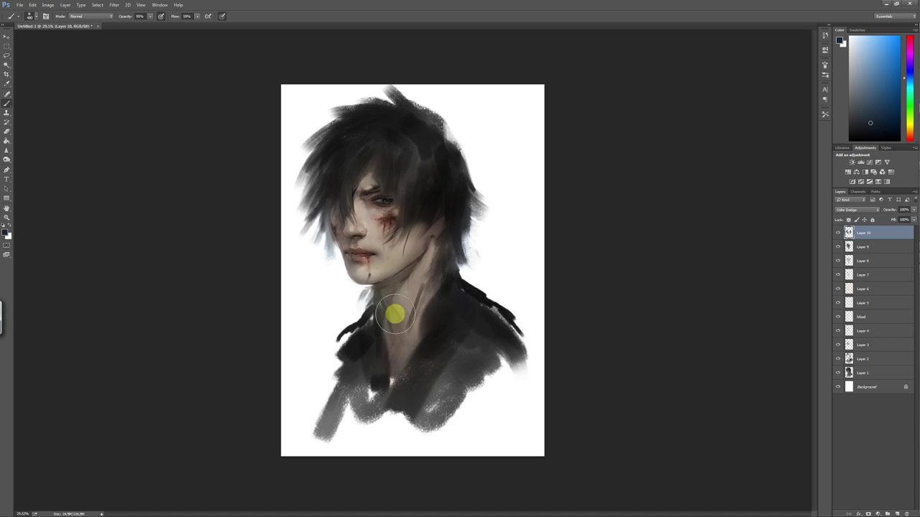
Add a Selective Color adjustment layer set to the Yellows range
{"action": "key", "text": "ctrl+minus"}
{"action": "key", "text": "ctrl+minus"}
{"action": "key", "text": "ctrl+plus"}
{"action": "key", "text": "ctrl+plus"}
{"action": "right_click", "coordinate": [431, 271]}
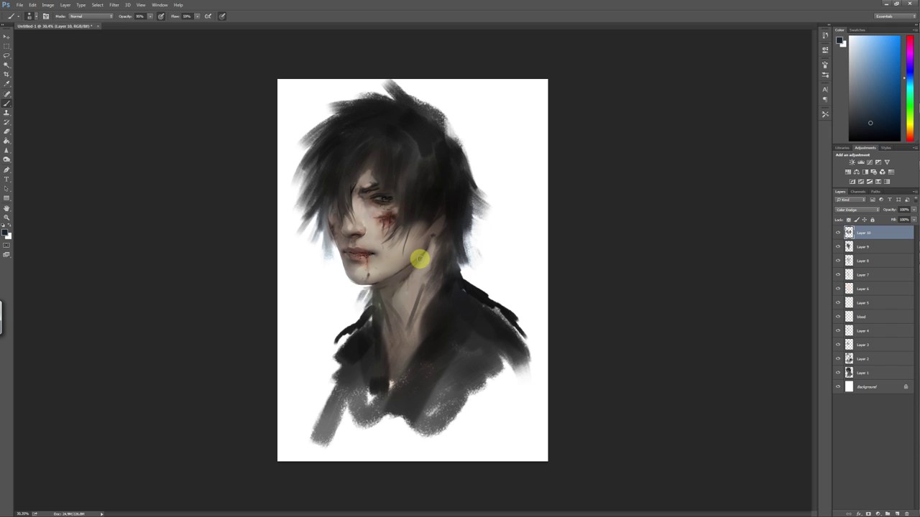
{"action": "left_click", "coordinate": [880, 182]}
{"action": "left_click", "coordinate": [771, 76]}
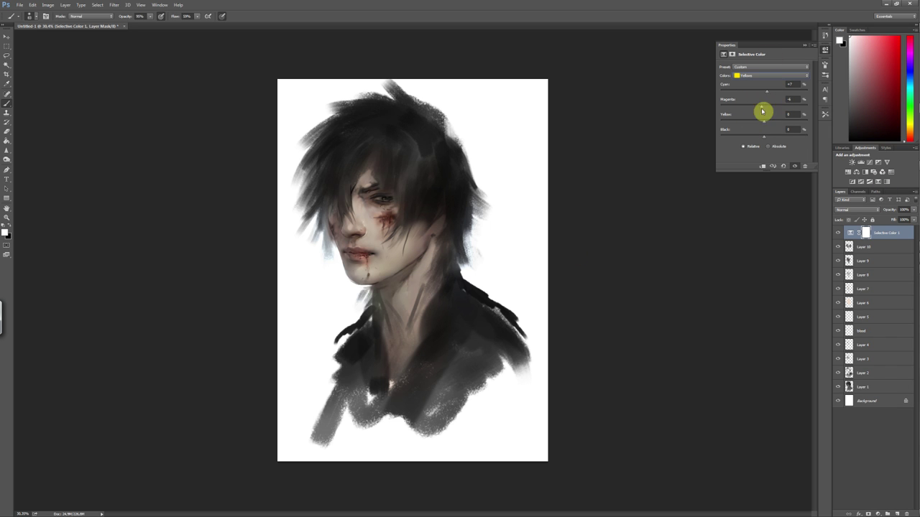
Review the Selective Color Whites, Neutrals and Blacks ranges
{"action": "left_click", "coordinate": [770, 75]}
{"action": "left_click", "coordinate": [773, 119]}
{"action": "left_click", "coordinate": [770, 76]}
{"action": "left_click", "coordinate": [764, 127]}
{"action": "left_click", "coordinate": [771, 76]}
{"action": "left_click", "coordinate": [764, 136]}
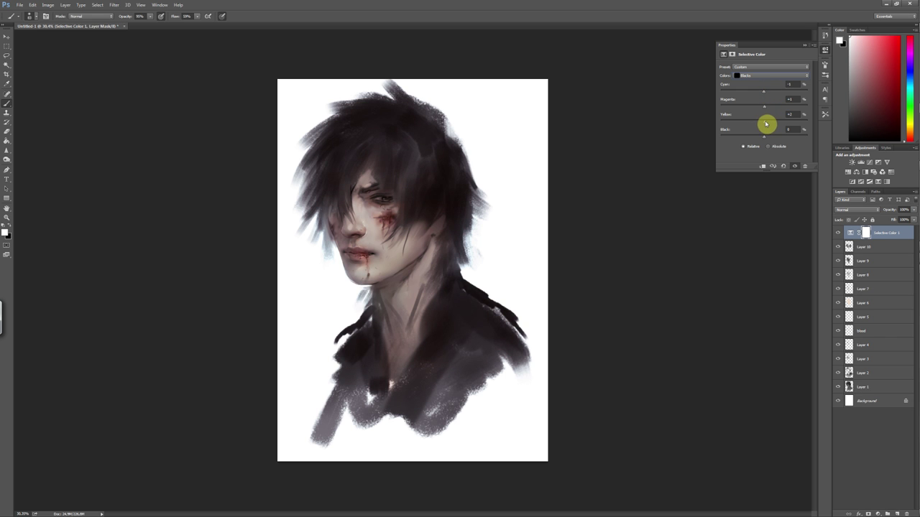
Add a Color Lookup adjustment using the Kodak 5218 Kodak 2395 LUT
{"action": "left_click", "coordinate": [824, 49]}
{"action": "left_click", "coordinate": [890, 172]}
{"action": "left_click", "coordinate": [776, 66]}
{"action": "left_click", "coordinate": [763, 94]}
{"action": "left_click", "coordinate": [776, 66]}
{"action": "left_click", "coordinate": [768, 95]}
{"action": "left_click", "coordinate": [763, 68]}
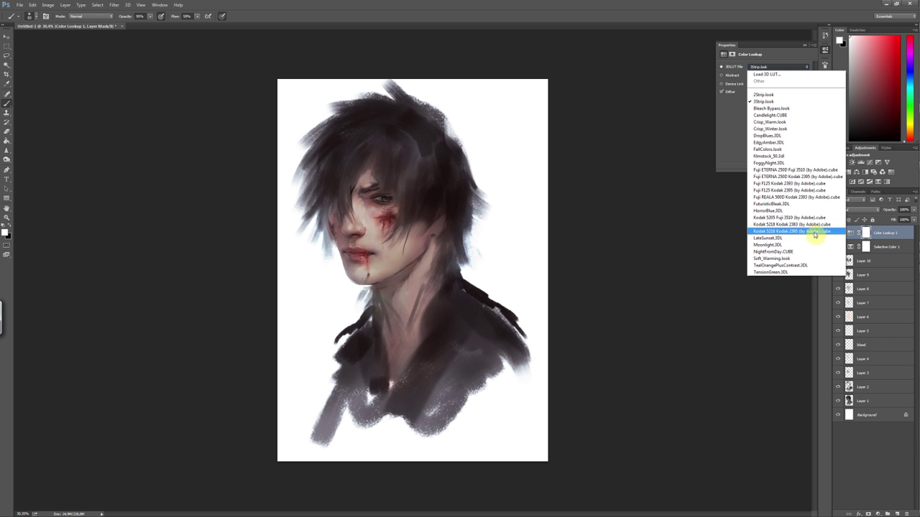
{"action": "left_click", "coordinate": [808, 230]}
Lower the Color Lookup opacity to about 35% and select the painting layers down to Layer 1
{"action": "left_click_drag", "start_coordinate": [911, 215], "coordinate": [891, 216]}
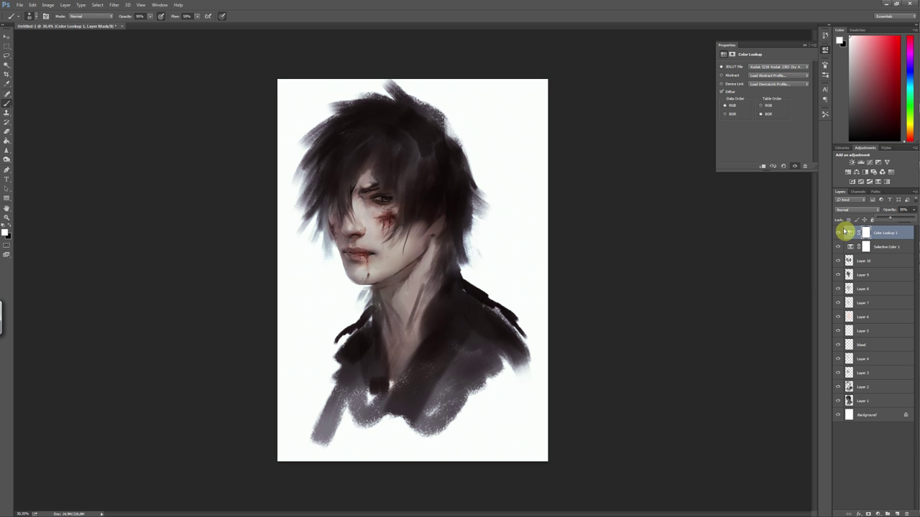
{"action": "scroll", "coordinate": [488, 378], "scroll_direction": "down", "scroll_amount": 3}
{"action": "scroll", "coordinate": [496, 396], "scroll_direction": "up", "scroll_amount": 3}
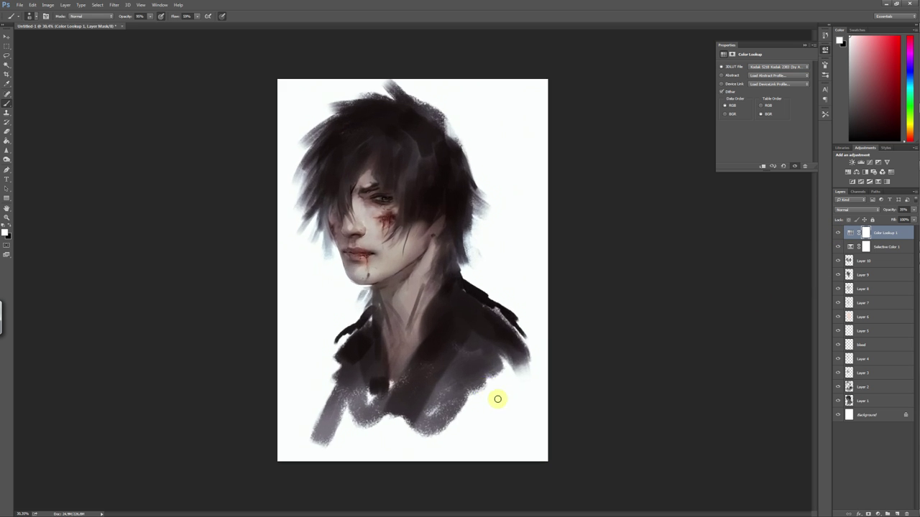
{"action": "left_click", "coordinate": [873, 260]}
{"action": "left_click", "coordinate": [891, 401], "text": "shift"}
Merge Layers 1–10 into a copy, then lasso the chin onto its own layer and warp it
{"action": "right_click", "coordinate": [895, 372]}
{"action": "left_click", "coordinate": [855, 58]}
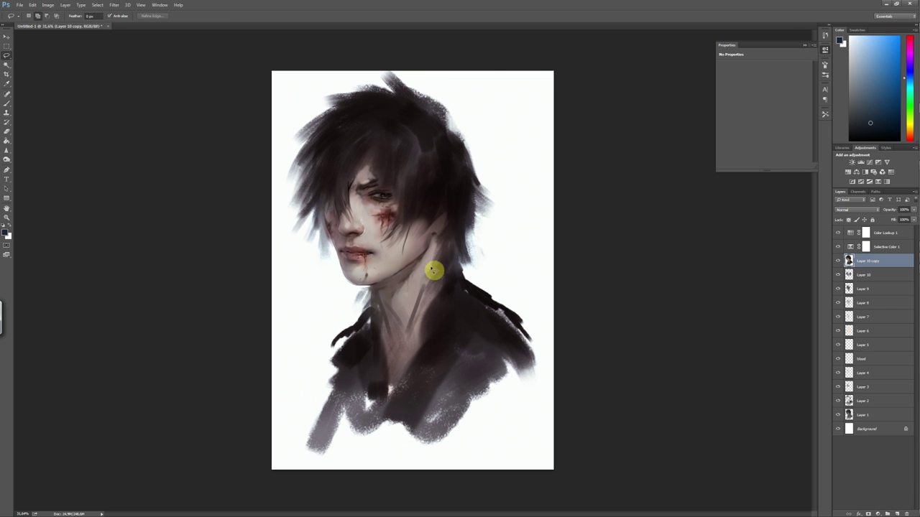
{"action": "key", "text": "ctrl+j"}
{"action": "scroll", "coordinate": [400, 287], "scroll_direction": "up", "scroll_amount": 3}
{"action": "mouse_move", "coordinate": [344, 285]}
{"action": "left_mouse_down"}
{"action": "mouse_move", "coordinate": [339, 276]}
{"action": "mouse_move", "coordinate": [416, 269]}
{"action": "left_mouse_up"}
{"action": "key", "text": "ctrl+t"}
{"action": "right_click", "coordinate": [448, 251]}
{"action": "left_click", "coordinate": [460, 302]}
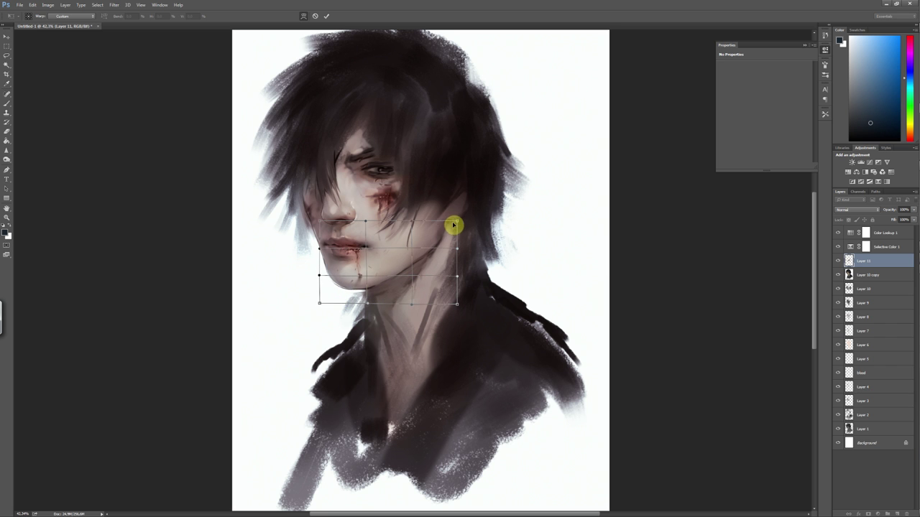
{"action": "key", "text": "Return"}
Mask the warped chin layer and erase its edges with a larger brush
{"action": "key", "text": "e"}
{"action": "left_click", "coordinate": [868, 514]}
{"action": "key", "text": "bracketright"}
{"action": "key", "text": "bracketright"}
{"action": "key", "text": "bracketright"}
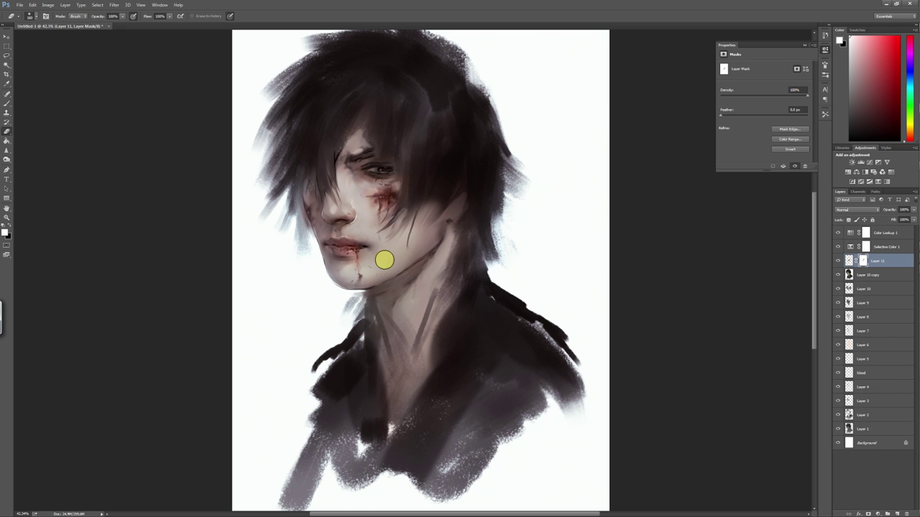
{"action": "key", "text": "l"}
{"action": "scroll", "coordinate": [523, 328], "scroll_direction": "down", "scroll_amount": 2}
{"action": "key", "text": "alt+bracketleft"}
Copy the cheek area onto a new layer and warp it into a cleaner outline
{"action": "right_click", "coordinate": [346, 233]}
{"action": "left_click", "coordinate": [384, 287]}
{"action": "key", "text": "ctrl+t"}
{"action": "scroll", "coordinate": [345, 242], "scroll_direction": "up", "scroll_amount": 2}
{"action": "right_click", "coordinate": [344, 242]}
{"action": "left_click", "coordinate": [314, 231]}
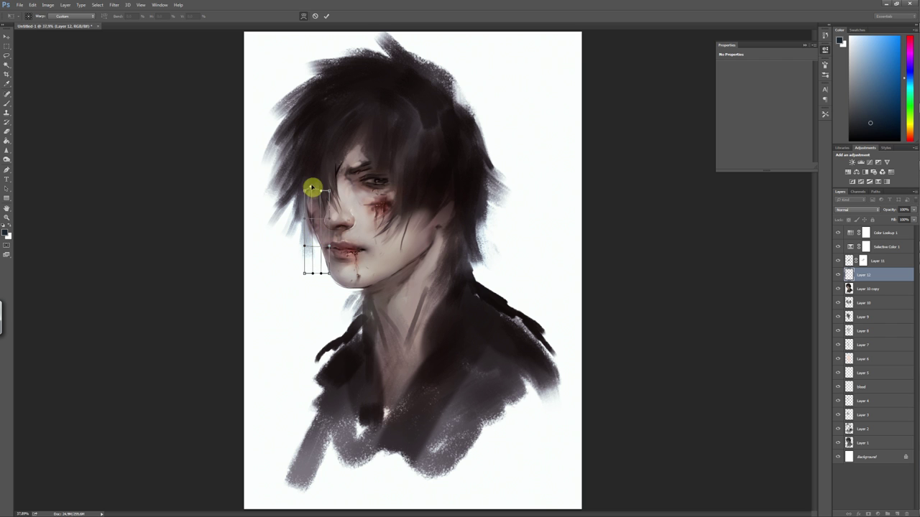
{"action": "scroll", "coordinate": [495, 314], "scroll_direction": "down", "scroll_amount": 3}
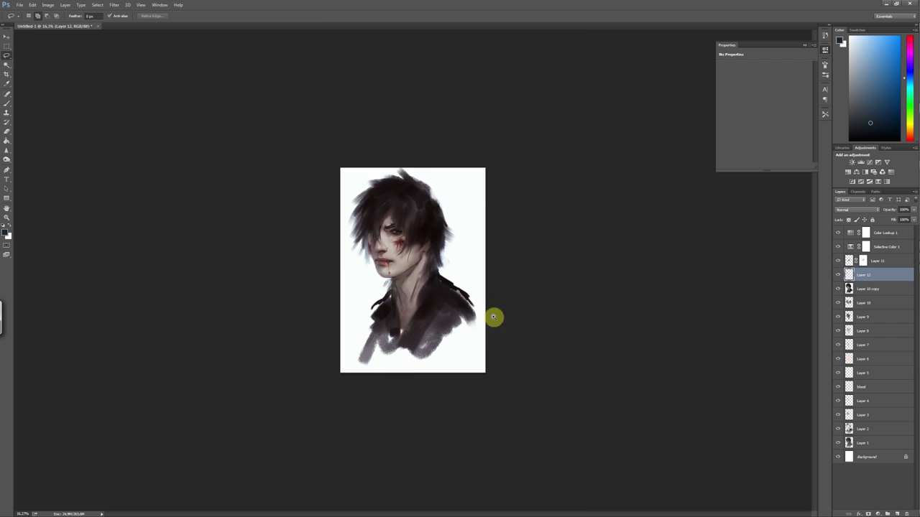
{"action": "scroll", "coordinate": [452, 312], "scroll_direction": "up", "scroll_amount": 3}
{"action": "scroll", "coordinate": [452, 312], "scroll_direction": "up", "scroll_amount": 1}
{"action": "right_click", "coordinate": [330, 224]}
{"action": "left_click", "coordinate": [357, 277]}
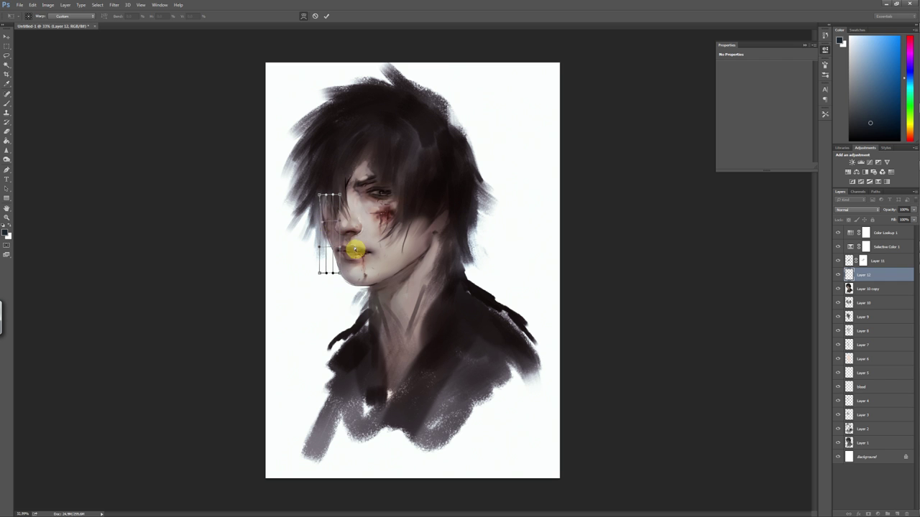
{"action": "key", "text": "Return"}
Flip the canvas horizontally to check the portrait's proportions
{"action": "scroll", "coordinate": [460, 373], "scroll_direction": "down", "scroll_amount": 2}
{"action": "scroll", "coordinate": [432, 316], "scroll_direction": "up", "scroll_amount": 2}
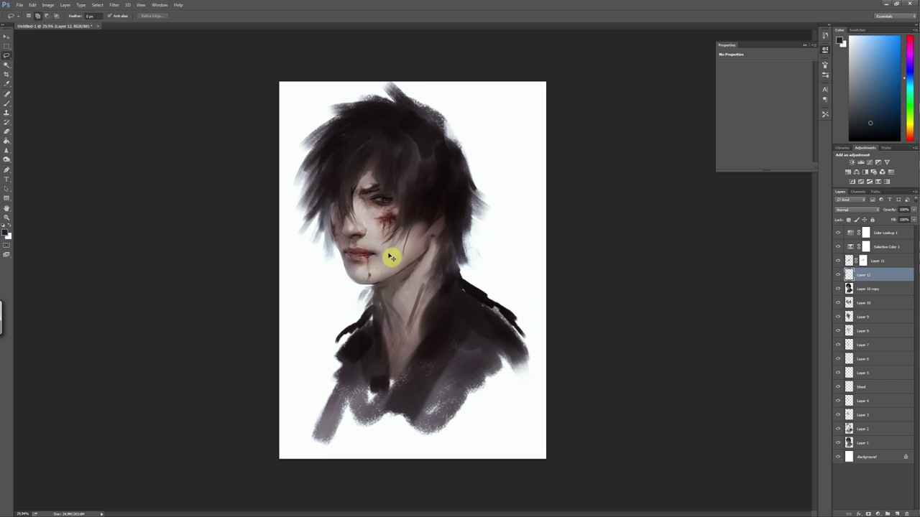
{"action": "scroll", "coordinate": [483, 370], "scroll_direction": "up", "scroll_amount": 1}
{"action": "key", "text": "h"}
{"action": "scroll", "coordinate": [618, 338], "scroll_direction": "up", "scroll_amount": 1}
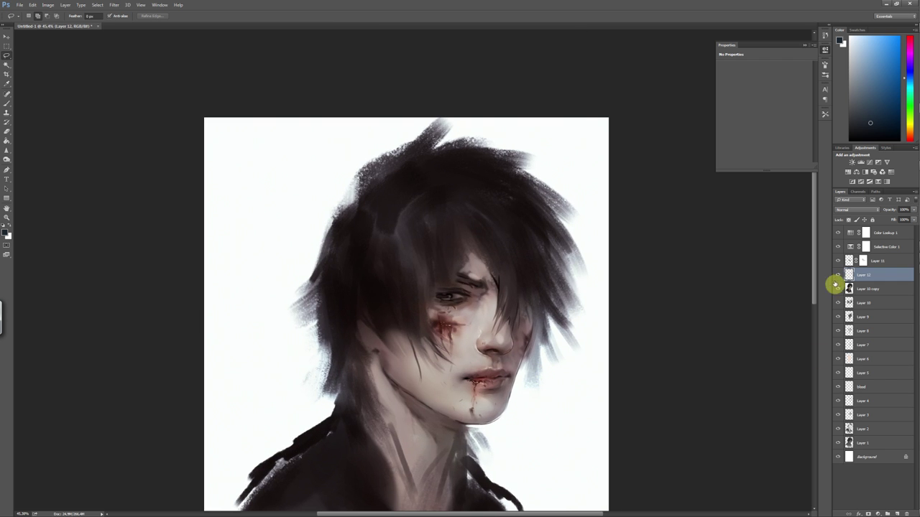
Add a new painting layer, switch to the Brush, and sample skin and dark tones
{"action": "key", "text": "ctrl+shift+alt+n"}
{"action": "key", "text": "b"}
{"action": "scroll", "coordinate": [528, 412], "scroll_direction": "up", "scroll_amount": 1}
{"action": "left_click", "coordinate": [534, 324], "text": "alt"}
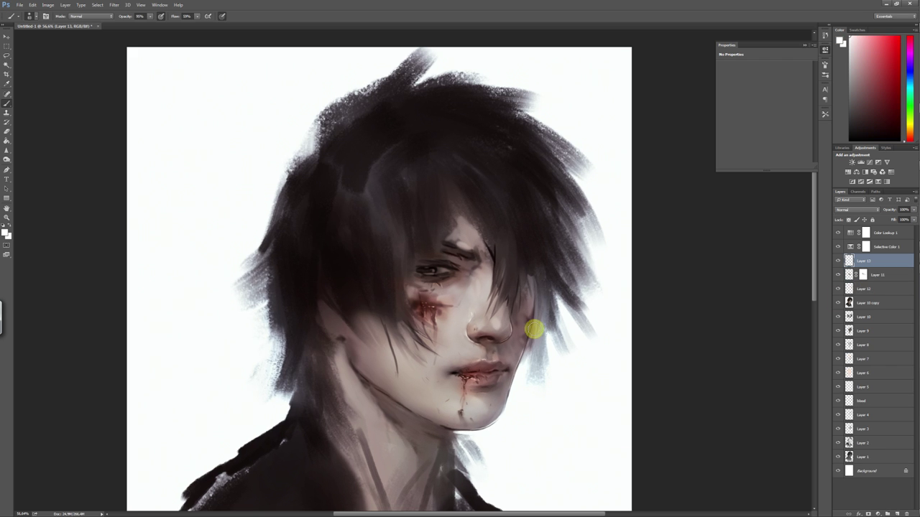
{"action": "left_click", "coordinate": [503, 397], "text": "alt"}
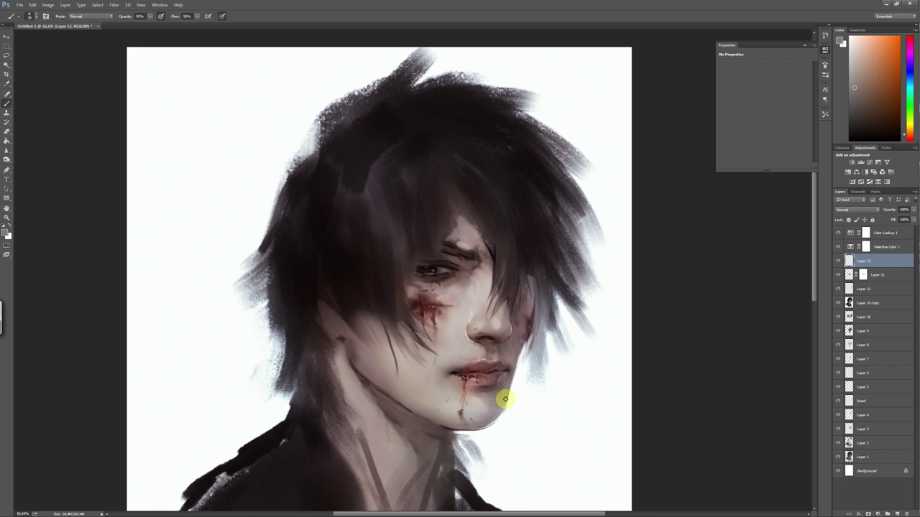
{"action": "scroll", "coordinate": [495, 421], "scroll_direction": "down", "scroll_amount": 2}
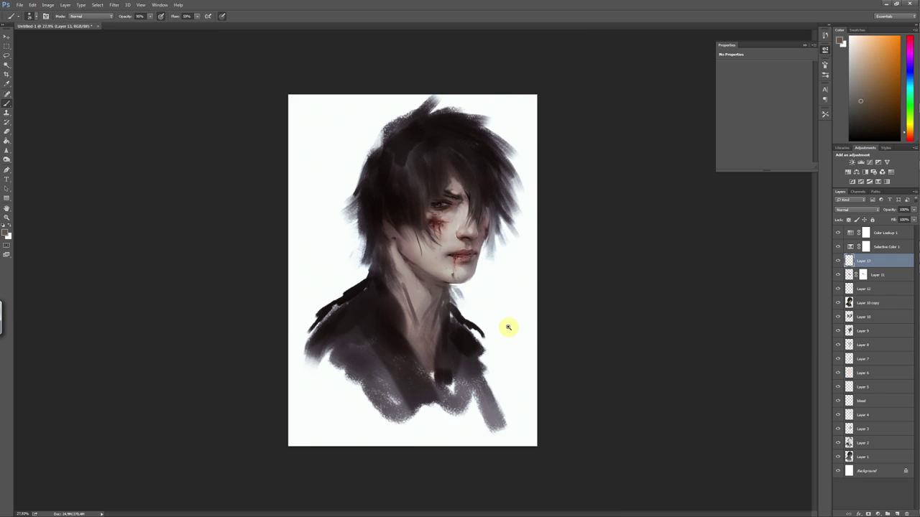
{"action": "left_click", "coordinate": [503, 324], "text": "alt"}
{"action": "right_click", "coordinate": [541, 264]}
{"action": "key", "text": "Escape"}
Resample light and darker skin tones across the face and neck
{"action": "left_click", "coordinate": [409, 238], "text": "alt"}
{"action": "left_click", "coordinate": [394, 234], "text": "alt"}
{"action": "left_click", "coordinate": [381, 209], "text": "alt"}
{"action": "left_click", "coordinate": [388, 230], "text": "alt"}
{"action": "left_click", "coordinate": [406, 244], "text": "alt"}
{"action": "left_click", "coordinate": [398, 262], "text": "alt"}
{"action": "scroll", "coordinate": [493, 291], "scroll_direction": "up", "scroll_amount": 2}
{"action": "left_click", "coordinate": [370, 293], "text": "alt"}
{"action": "left_click", "coordinate": [425, 323], "text": "alt"}
{"action": "right_click", "coordinate": [470, 260]}
{"action": "key", "text": "Escape"}
Bring the lower face and neck into view, sampling skin tones and a dark brown
{"action": "left_click", "coordinate": [451, 253], "text": "alt"}
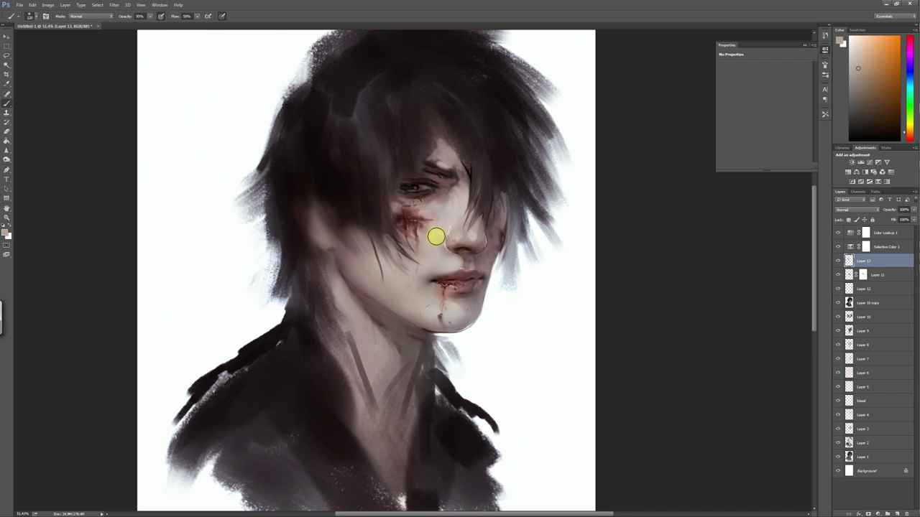
{"action": "left_click", "coordinate": [420, 266], "text": "alt"}
{"action": "scroll", "coordinate": [446, 302], "scroll_direction": "down", "scroll_amount": 3}
{"action": "scroll", "coordinate": [486, 271], "scroll_direction": "up", "scroll_amount": 1}
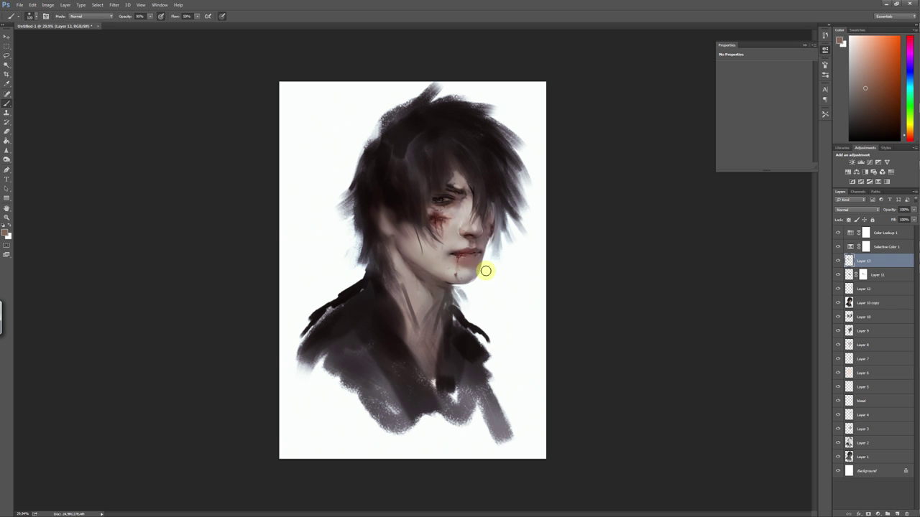
{"action": "left_click", "coordinate": [475, 268], "text": "alt"}
{"action": "scroll", "coordinate": [503, 352], "scroll_direction": "down", "scroll_amount": 1}
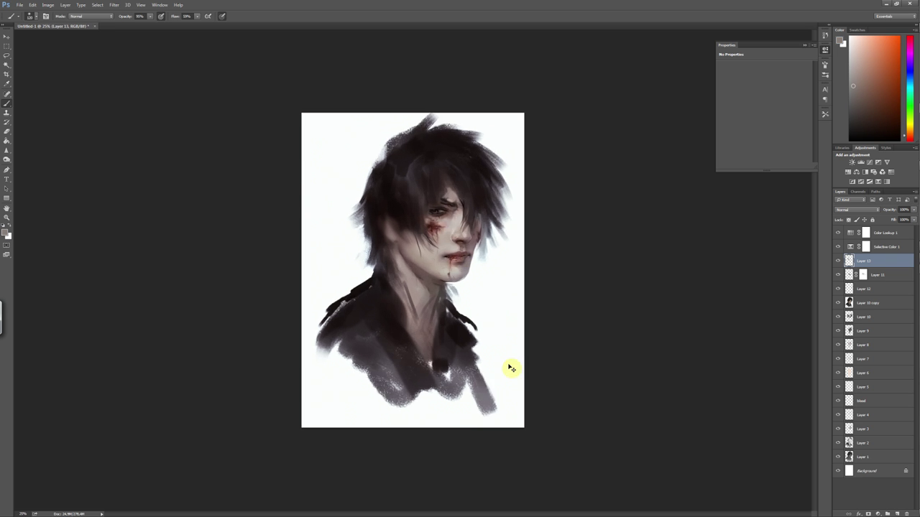
{"action": "scroll", "coordinate": [460, 324], "scroll_direction": "up", "scroll_amount": 3}
{"action": "left_click_drag", "start_coordinate": [405, 288], "coordinate": [486, 369]}
{"action": "right_click", "coordinate": [486, 369]}
{"action": "key", "text": "Escape"}
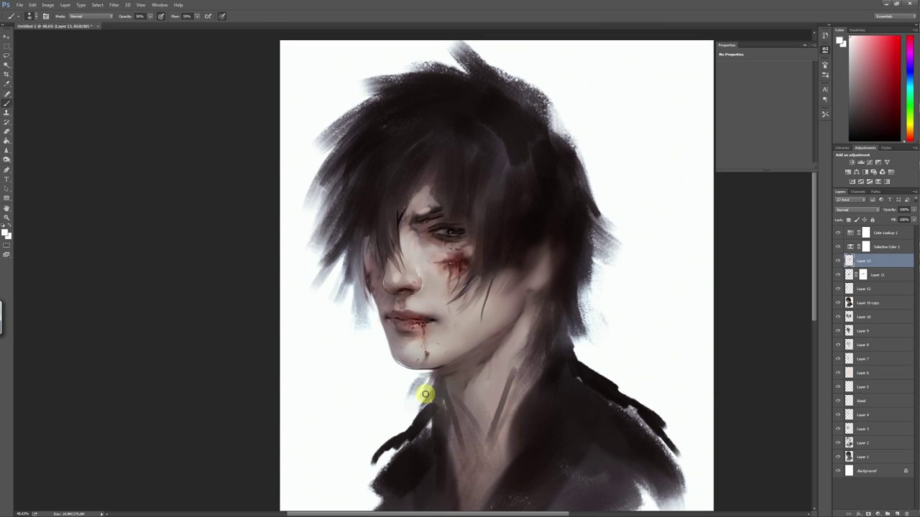
{"action": "left_click", "coordinate": [521, 243], "text": "alt"}
{"action": "right_click", "coordinate": [570, 353]}
{"action": "key", "text": "Escape"}
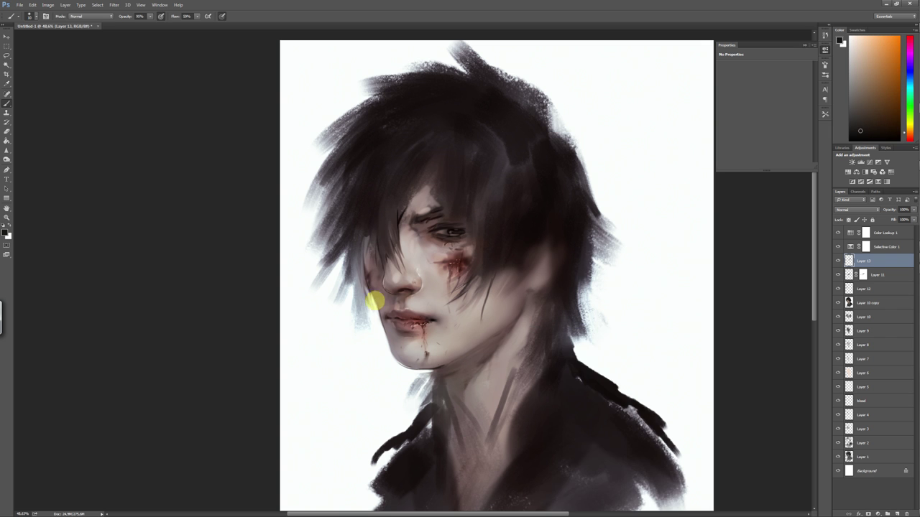
Sample pale orange skin tones and a dark brown near the face
{"action": "scroll", "coordinate": [363, 251], "scroll_direction": "down", "scroll_amount": 1}
{"action": "scroll", "coordinate": [349, 304], "scroll_direction": "up", "scroll_amount": 2}
{"action": "left_click", "coordinate": [344, 288], "text": "alt"}
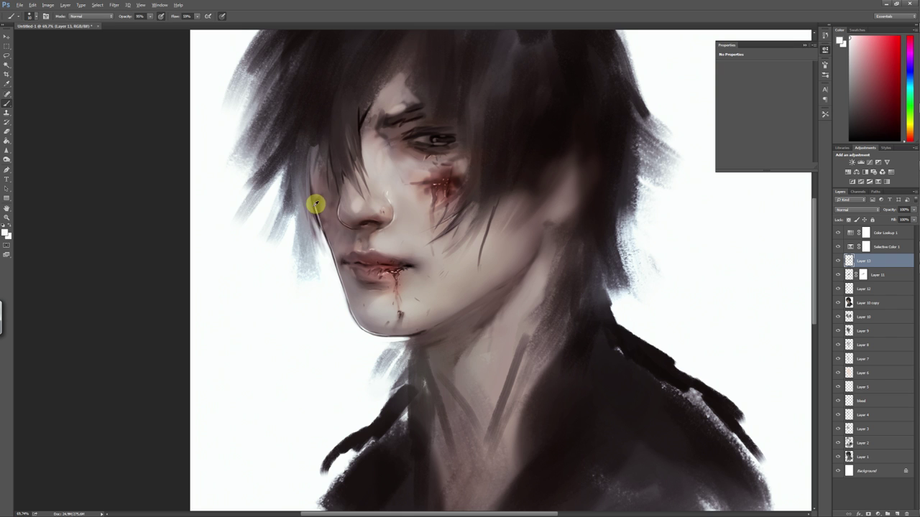
{"action": "left_click", "coordinate": [329, 242], "text": "alt"}
{"action": "scroll", "coordinate": [338, 240], "scroll_direction": "down", "scroll_amount": 5}
{"action": "scroll", "coordinate": [406, 273], "scroll_direction": "up", "scroll_amount": 4}
{"action": "left_click", "coordinate": [427, 152], "text": "alt"}
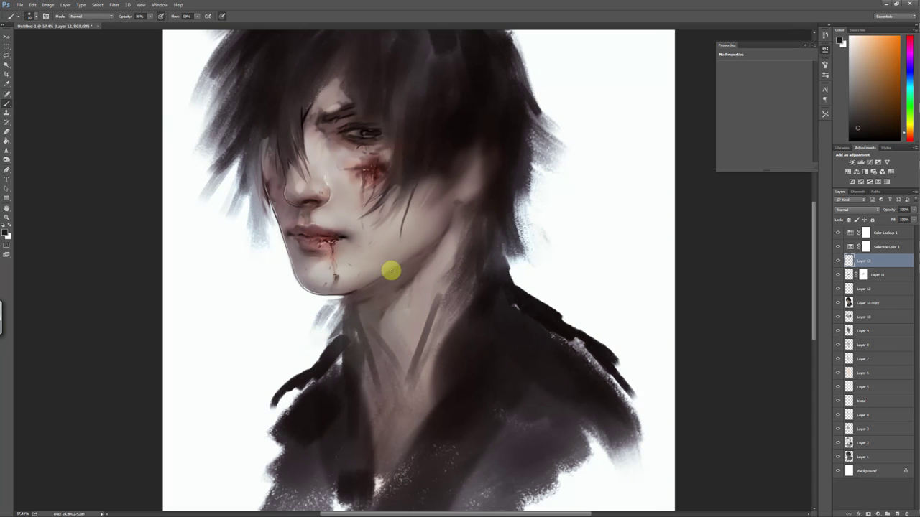
{"action": "left_click", "coordinate": [423, 255], "text": "alt"}
{"action": "right_click", "coordinate": [484, 240]}
{"action": "key", "text": "Escape"}
Sample cheek colours, a darker tone, and a lighter tone near the nose
{"action": "left_click", "coordinate": [357, 291], "text": "alt"}
{"action": "scroll", "coordinate": [436, 401], "scroll_direction": "down", "scroll_amount": 4}
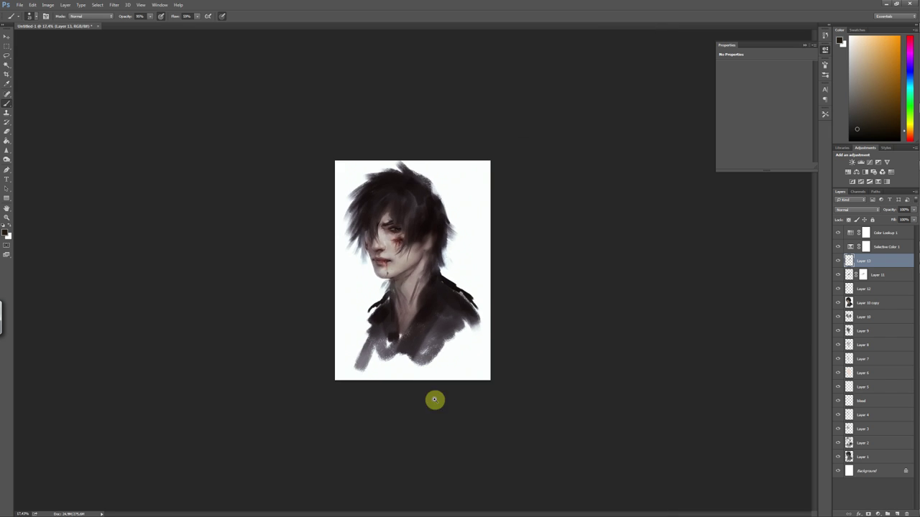
{"action": "scroll", "coordinate": [436, 400], "scroll_direction": "up", "scroll_amount": 3}
{"action": "left_click", "coordinate": [475, 350], "text": "alt"}
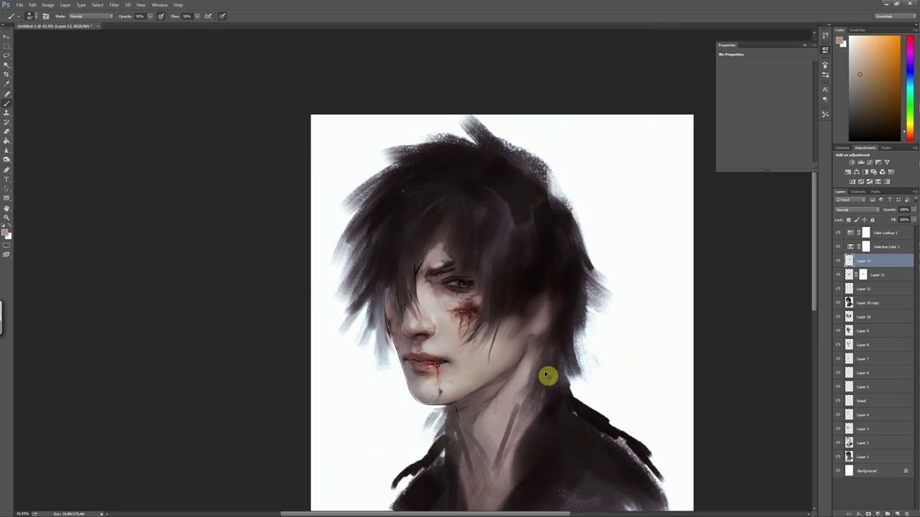
{"action": "left_click", "coordinate": [461, 378], "text": "alt"}
{"action": "scroll", "coordinate": [451, 425], "scroll_direction": "up", "scroll_amount": 2}
{"action": "right_click", "coordinate": [510, 327]}
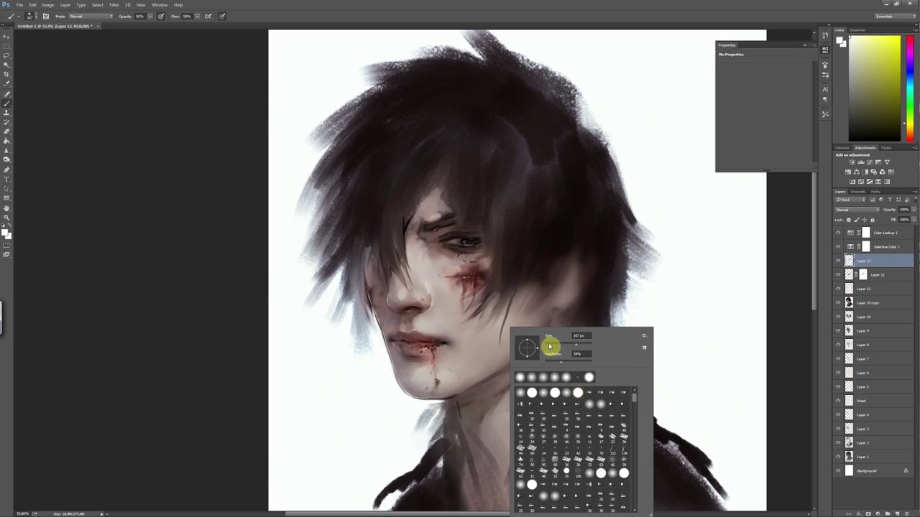
{"action": "key", "text": "Escape"}
{"action": "left_click", "coordinate": [468, 360], "text": "alt"}
{"action": "scroll", "coordinate": [481, 387], "scroll_direction": "up", "scroll_amount": 2}
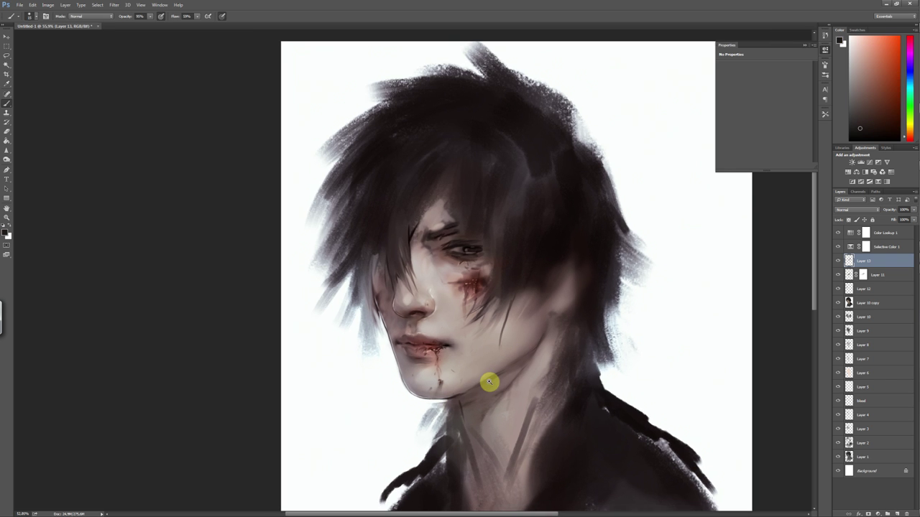
{"action": "left_click", "coordinate": [409, 322], "text": "alt"}
Sample tones around the left eye, including dark reddish and yellow-orange skin
{"action": "scroll", "coordinate": [415, 328], "scroll_direction": "down", "scroll_amount": 2}
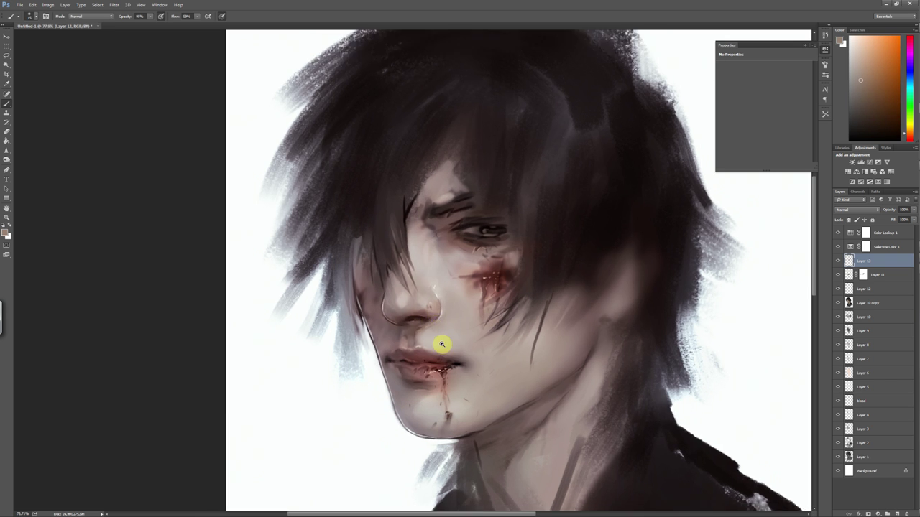
{"action": "scroll", "coordinate": [442, 345], "scroll_direction": "down", "scroll_amount": 2}
{"action": "scroll", "coordinate": [364, 232], "scroll_direction": "up", "scroll_amount": 1}
{"action": "left_click", "coordinate": [375, 230], "text": "alt"}
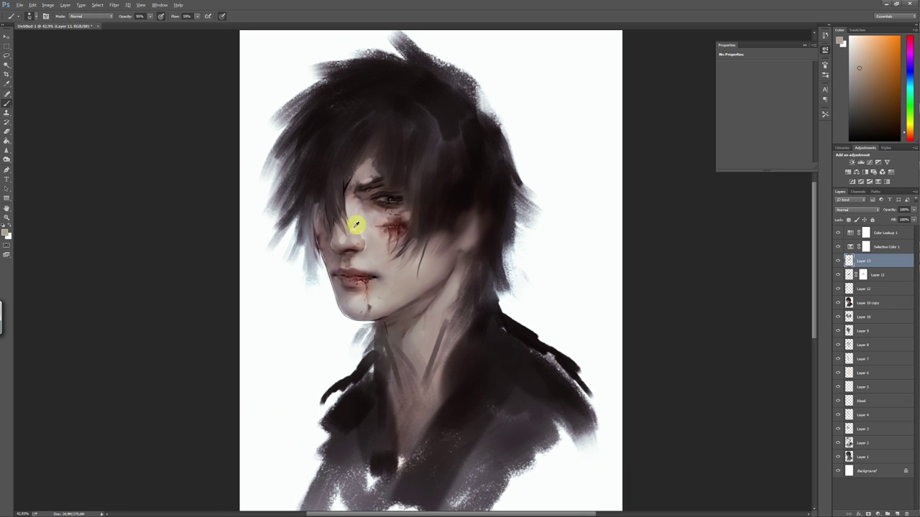
{"action": "left_click", "coordinate": [367, 195], "text": "alt"}
{"action": "left_click", "coordinate": [366, 176], "text": "alt"}
{"action": "left_click", "coordinate": [412, 180], "text": "alt"}
{"action": "left_click", "coordinate": [391, 170], "text": "alt"}
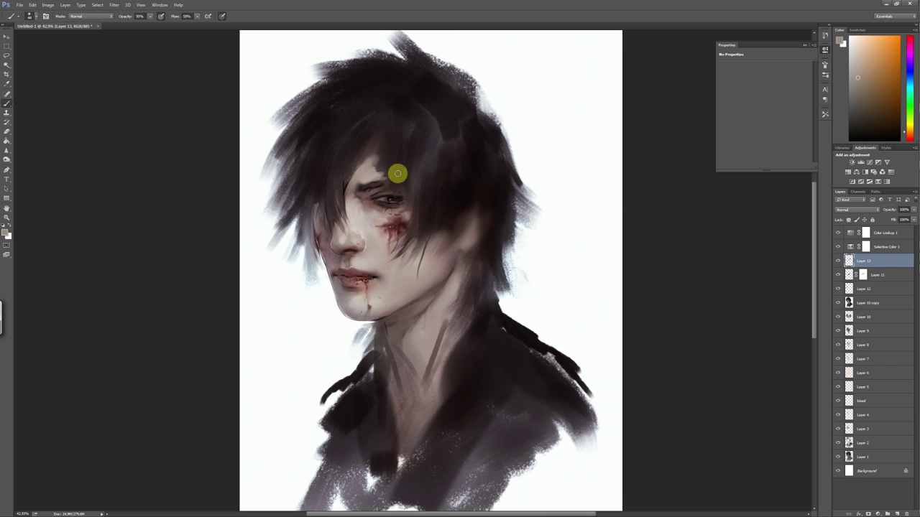
{"action": "left_click", "coordinate": [382, 176], "text": "alt"}
{"action": "left_click", "coordinate": [369, 152], "text": "alt"}
{"action": "left_click", "coordinate": [447, 210], "text": "alt"}
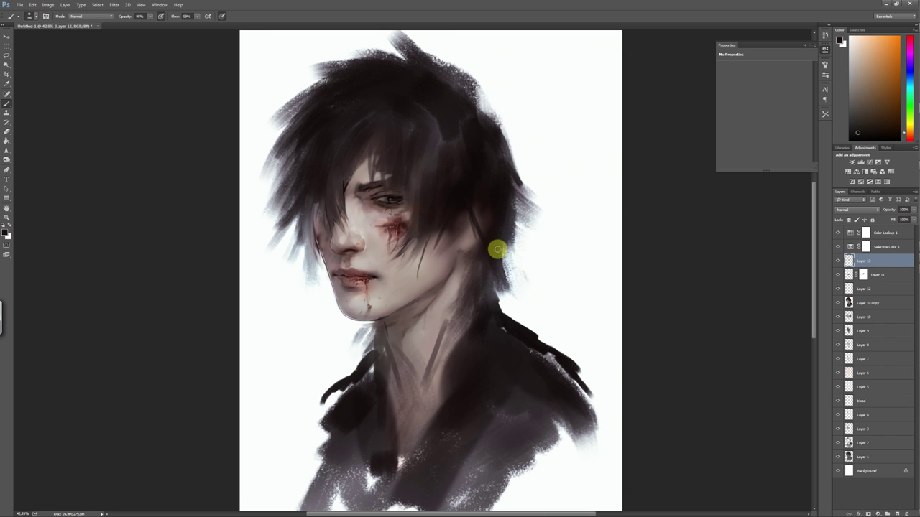
{"action": "left_click", "coordinate": [323, 188], "text": "alt"}
{"action": "left_click", "coordinate": [307, 226], "text": "alt"}
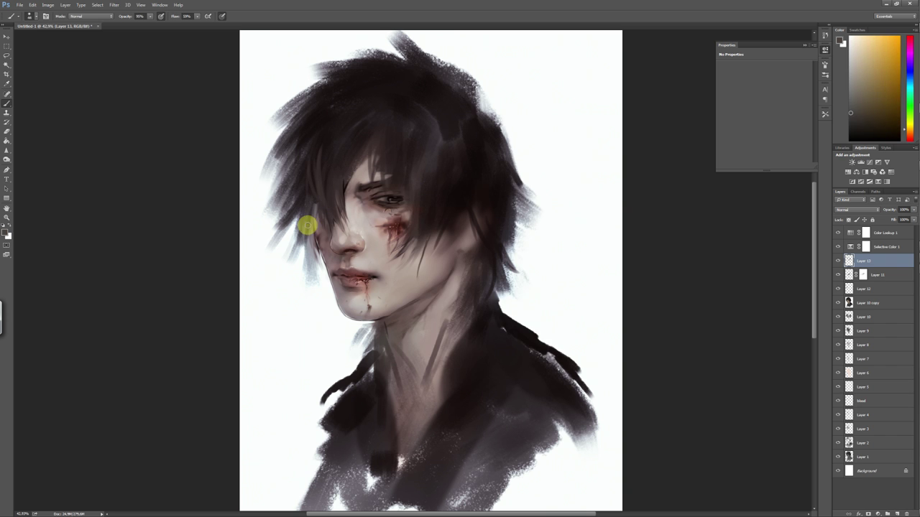
Sample an orange tone and the neck skin colour from the painting
{"action": "scroll", "coordinate": [442, 375], "scroll_direction": "down", "scroll_amount": 3}
{"action": "scroll", "coordinate": [431, 261], "scroll_direction": "up", "scroll_amount": 2}
{"action": "left_click", "coordinate": [426, 260], "text": "alt"}
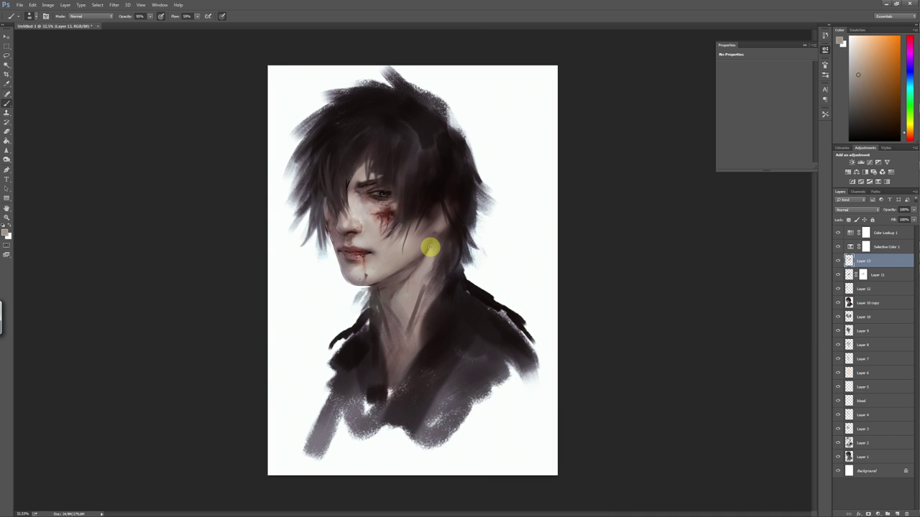
{"action": "left_click", "coordinate": [417, 297], "text": "alt"}
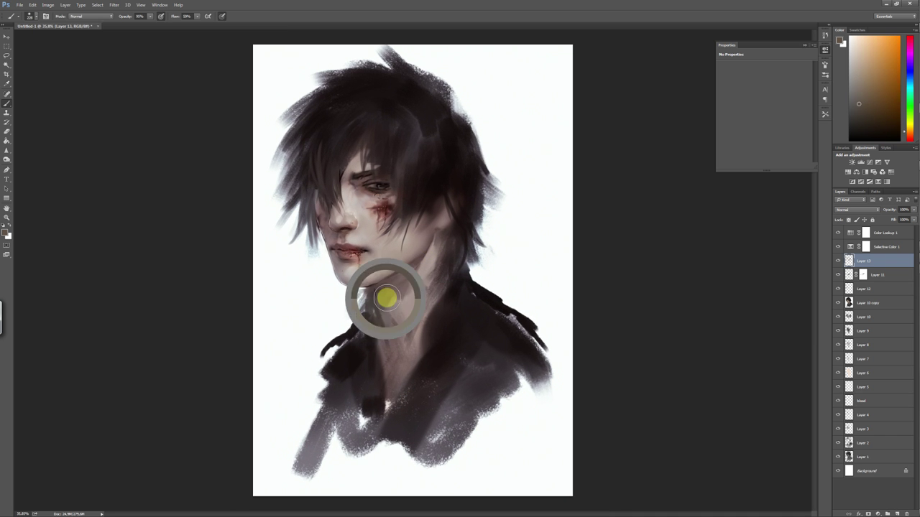
{"action": "scroll", "coordinate": [424, 381], "scroll_direction": "down", "scroll_amount": 2}
{"action": "scroll", "coordinate": [446, 287], "scroll_direction": "up", "scroll_amount": 1}
{"action": "left_click", "coordinate": [468, 177], "text": "alt"}
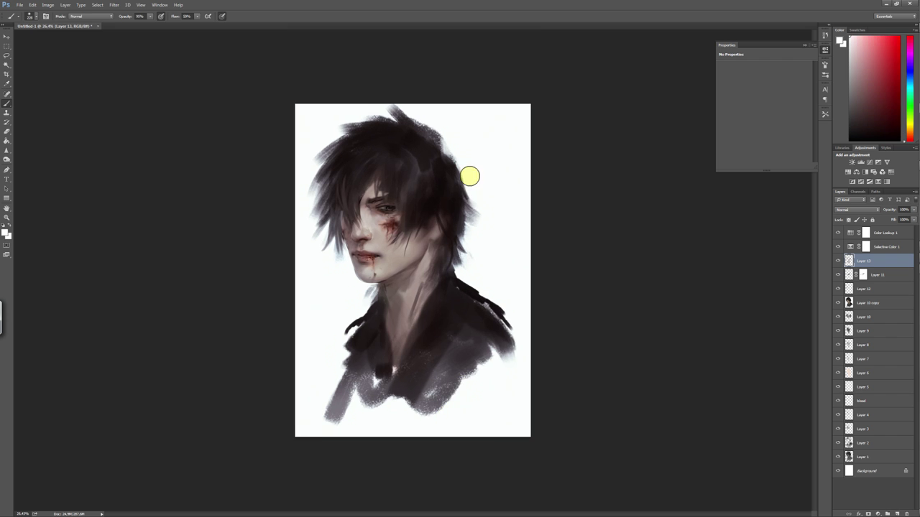
{"action": "right_click", "coordinate": [411, 187]}
{"action": "key", "text": "Escape"}
Sample neck and hair tones, zoom in, and add Layer 14 above Layer 13
{"action": "left_click", "coordinate": [371, 294], "text": "alt"}
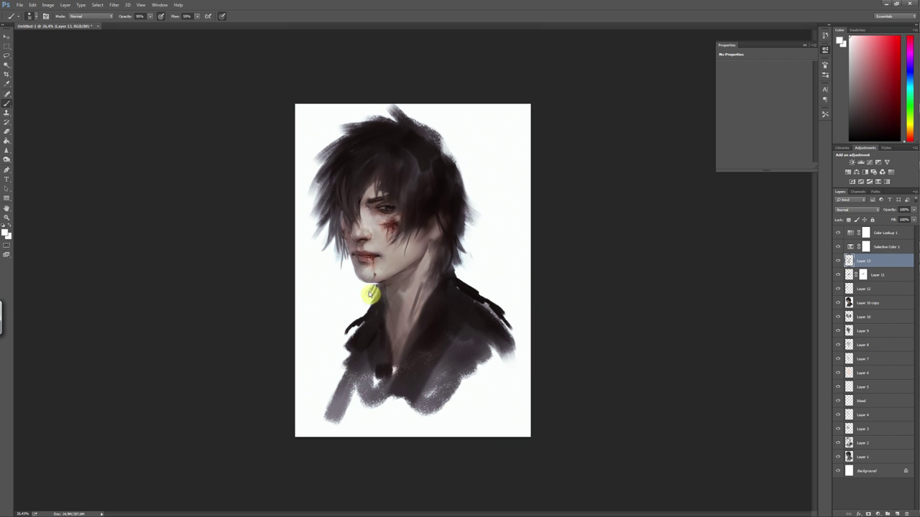
{"action": "left_click", "coordinate": [382, 299], "text": "alt"}
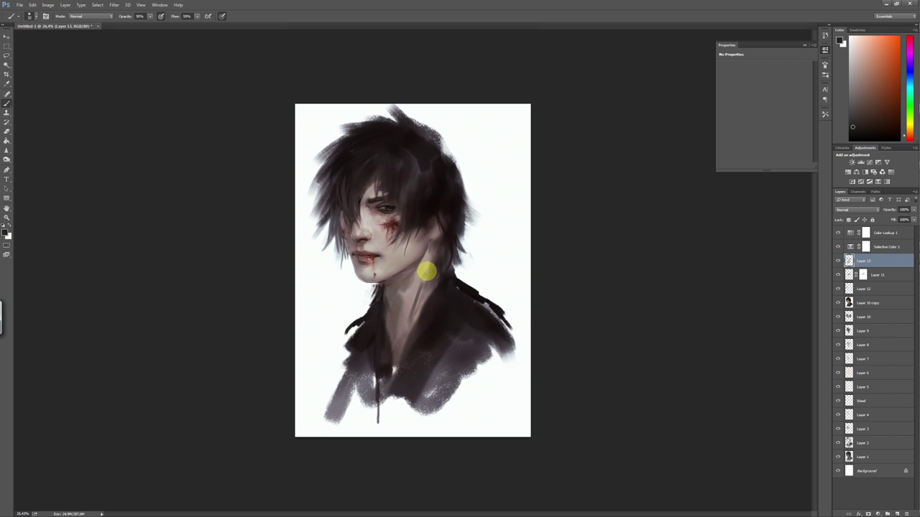
{"action": "left_click", "coordinate": [429, 215], "text": "alt"}
{"action": "key", "text": "ctrl+plus"}
{"action": "left_click", "coordinate": [427, 253], "text": "alt"}
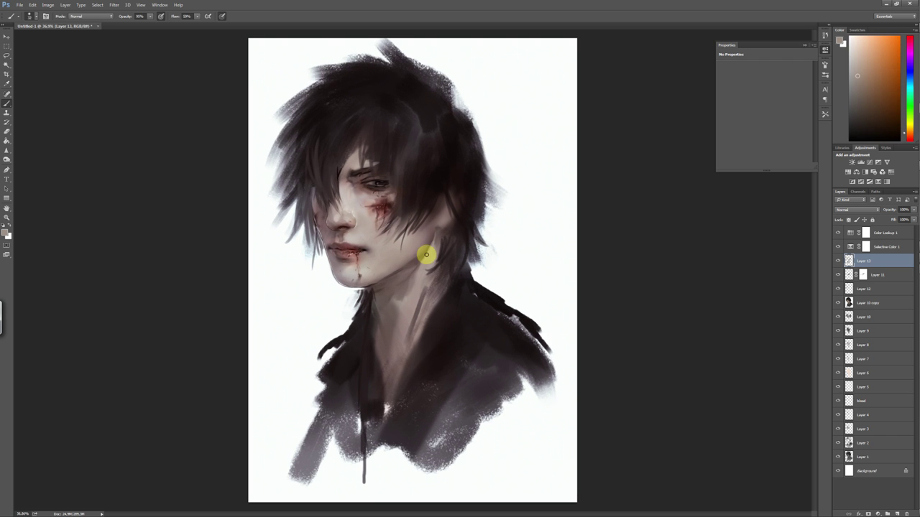
{"action": "key", "text": "ctrl+shift+alt+n"}
Paint a soft skin tone down the neck on Layer 14
{"action": "right_click", "coordinate": [424, 269]}
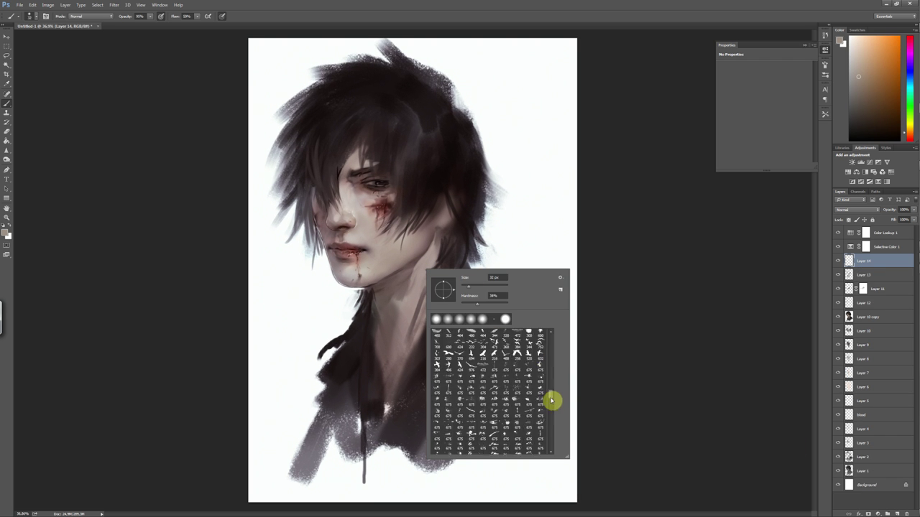
{"action": "left_click", "coordinate": [408, 278]}
{"action": "left_click", "coordinate": [406, 297], "text": "alt"}
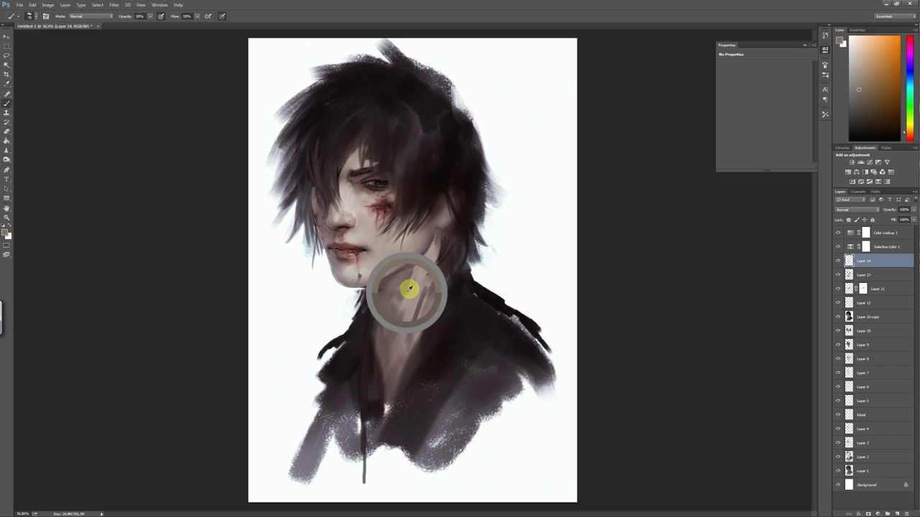
{"action": "mouse_move", "coordinate": [419, 280]}
{"action": "left_mouse_down"}
{"action": "mouse_move", "coordinate": [422, 338]}
{"action": "mouse_move", "coordinate": [381, 302]}
{"action": "left_mouse_up"}
Strengthen the blood streaks running up the cheek
{"action": "left_click", "coordinate": [373, 322], "text": "alt"}
{"action": "right_click", "coordinate": [449, 289]}
{"action": "left_click", "coordinate": [394, 330]}
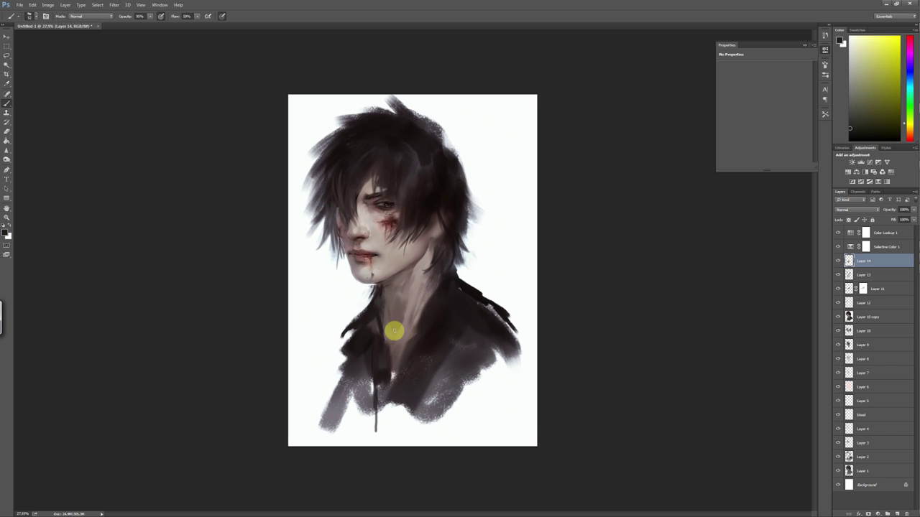
{"action": "scroll", "coordinate": [437, 304], "scroll_direction": "up", "scroll_amount": 4}
{"action": "left_click", "coordinate": [396, 287], "text": "alt"}
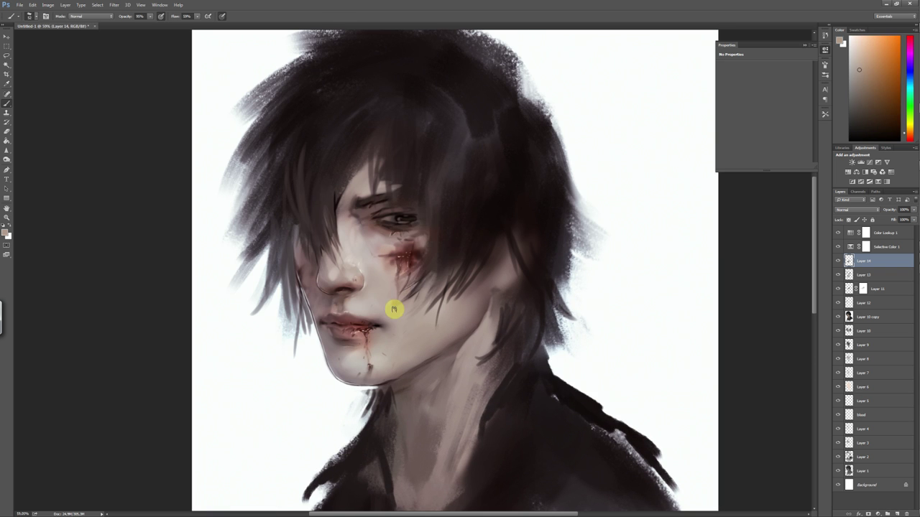
{"action": "left_click_drag", "start_coordinate": [410, 255], "coordinate": [450, 199]}
Sample dark reddish and darker tones from the face for the next strokes
{"action": "left_click", "coordinate": [477, 209], "text": "alt"}
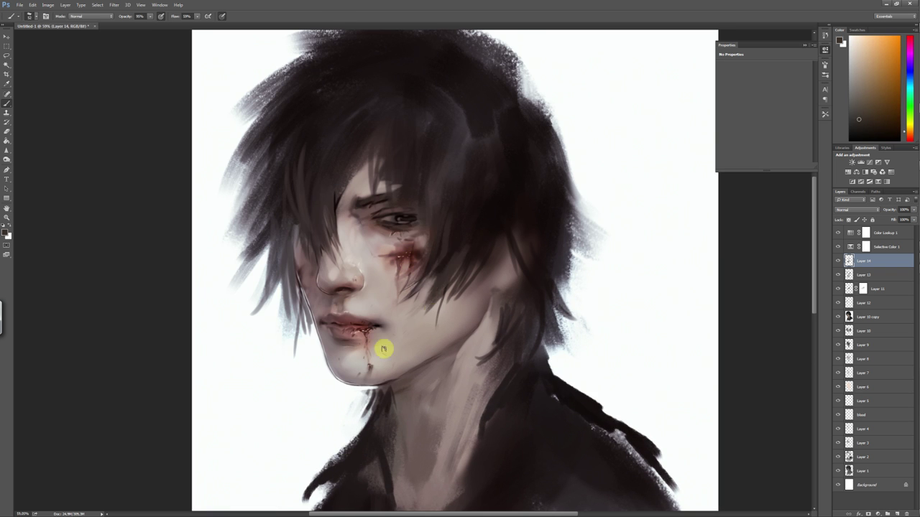
{"action": "scroll", "coordinate": [441, 382], "scroll_direction": "down", "scroll_amount": 2}
{"action": "left_click", "coordinate": [453, 266], "text": "alt"}
{"action": "left_click", "coordinate": [341, 226], "text": "alt"}
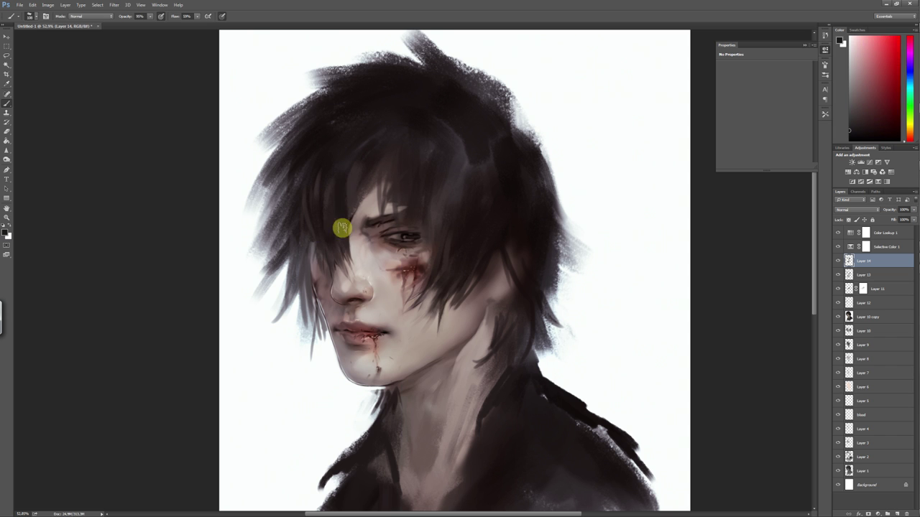
{"action": "scroll", "coordinate": [437, 382], "scroll_direction": "down", "scroll_amount": 3}
{"action": "left_click", "coordinate": [419, 183], "text": "alt"}
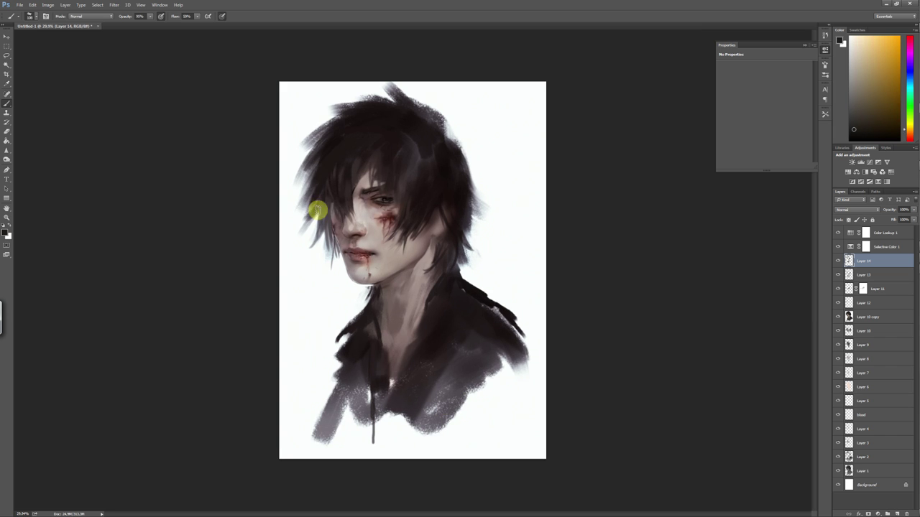
{"action": "left_click", "coordinate": [329, 164], "text": "alt"}
{"action": "left_click", "coordinate": [462, 197], "text": "alt"}
{"action": "right_click", "coordinate": [324, 216]}
{"action": "left_click", "coordinate": [323, 209], "text": "alt"}
Darken the jacket's right shoulder and paint white into its lower edge
{"action": "left_click", "coordinate": [369, 405], "text": "alt"}
{"action": "left_click", "coordinate": [460, 273], "text": "alt"}
{"action": "left_click", "coordinate": [372, 314], "text": "alt"}
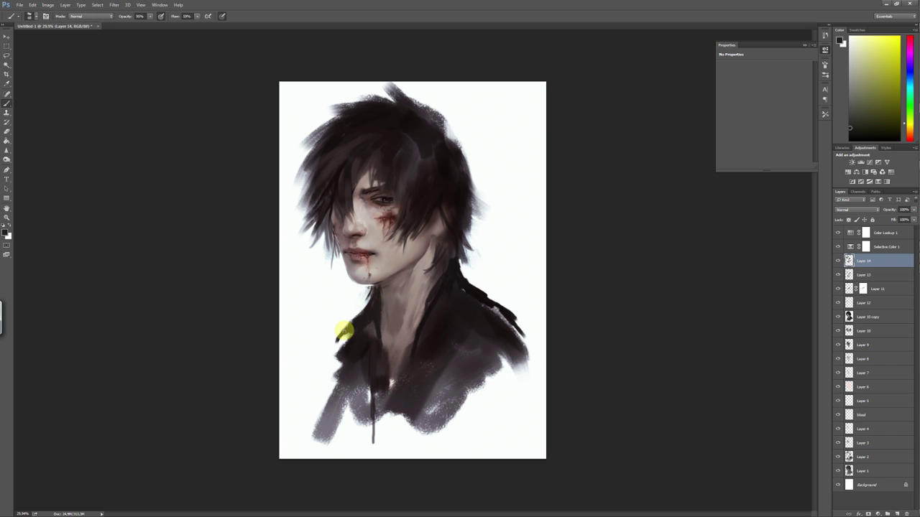
{"action": "left_click_drag", "start_coordinate": [484, 352], "coordinate": [499, 304]}
{"action": "left_click", "coordinate": [445, 431], "text": "alt"}
{"action": "mouse_move", "coordinate": [446, 431]}
{"action": "left_mouse_down"}
{"action": "mouse_move", "coordinate": [475, 365]}
{"action": "mouse_move", "coordinate": [407, 431]}
{"action": "mouse_move", "coordinate": [386, 433]}
{"action": "mouse_move", "coordinate": [365, 338]}
{"action": "mouse_move", "coordinate": [346, 390]}
{"action": "left_mouse_up"}
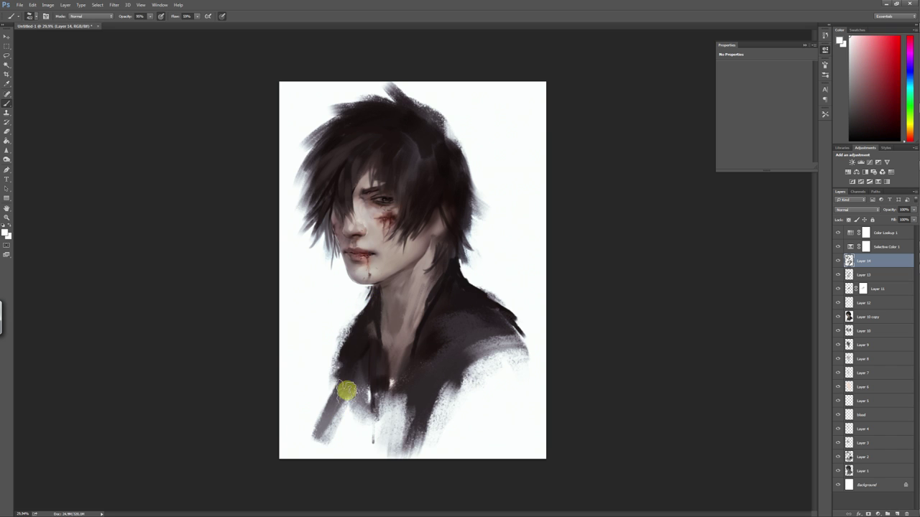
{"action": "left_click_drag", "start_coordinate": [508, 312], "coordinate": [528, 335]}
Add dark brown-red strokes along the lower jacket
{"action": "left_click", "coordinate": [358, 334], "text": "alt"}
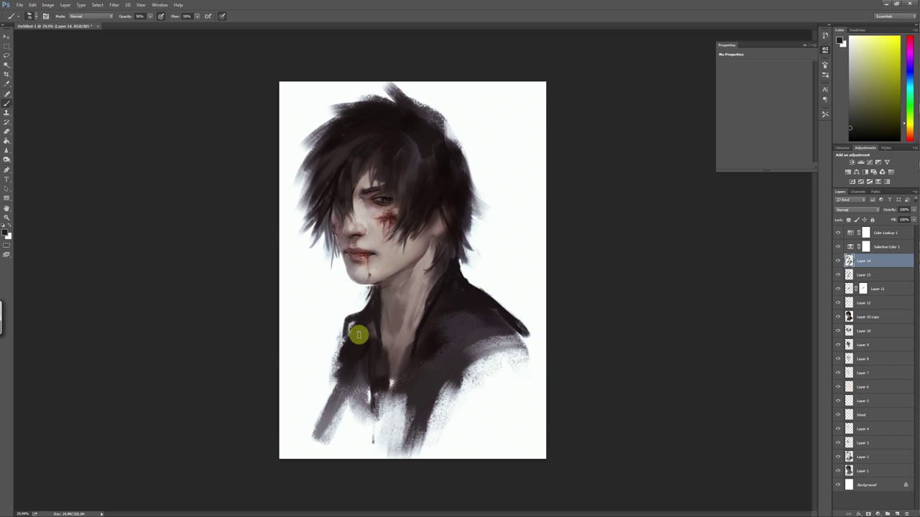
{"action": "scroll", "coordinate": [339, 329], "scroll_direction": "down", "scroll_amount": 1, "text": "alt"}
{"action": "left_click", "coordinate": [436, 350], "text": "alt"}
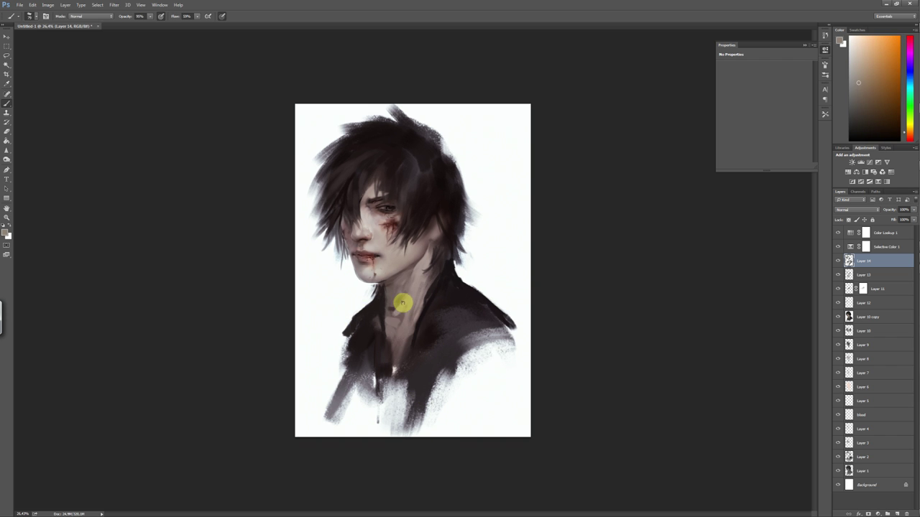
{"action": "left_click", "coordinate": [416, 318], "text": "alt"}
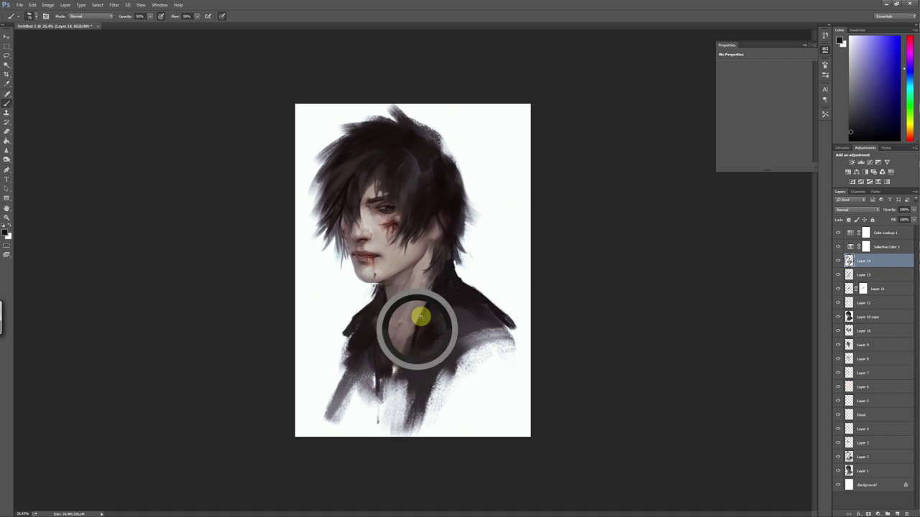
{"action": "scroll", "coordinate": [466, 410], "scroll_direction": "down", "scroll_amount": 3, "text": "alt"}
{"action": "left_click", "coordinate": [448, 288], "text": "alt"}
{"action": "scroll", "coordinate": [446, 375], "scroll_direction": "down", "scroll_amount": 1, "text": "alt"}
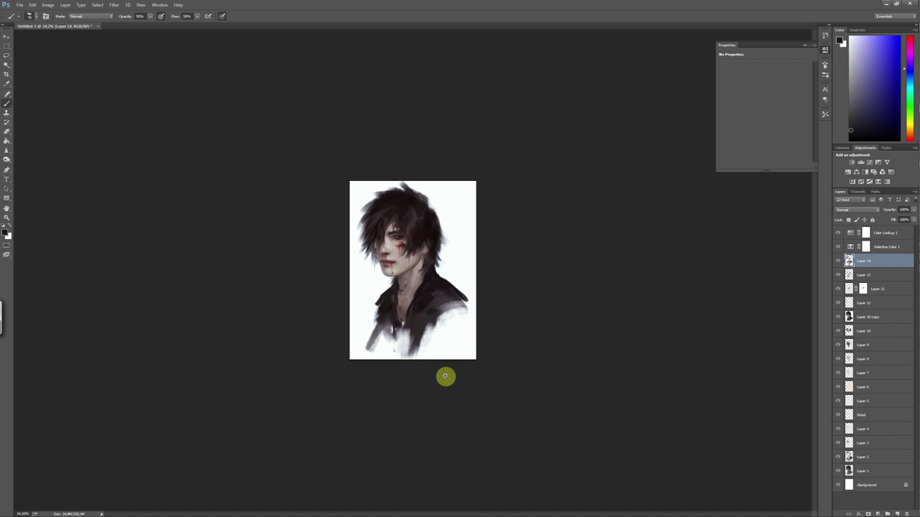
{"action": "scroll", "coordinate": [446, 376], "scroll_direction": "up", "scroll_amount": 3, "text": "alt"}
{"action": "left_click_drag", "start_coordinate": [389, 388], "coordinate": [328, 386]}
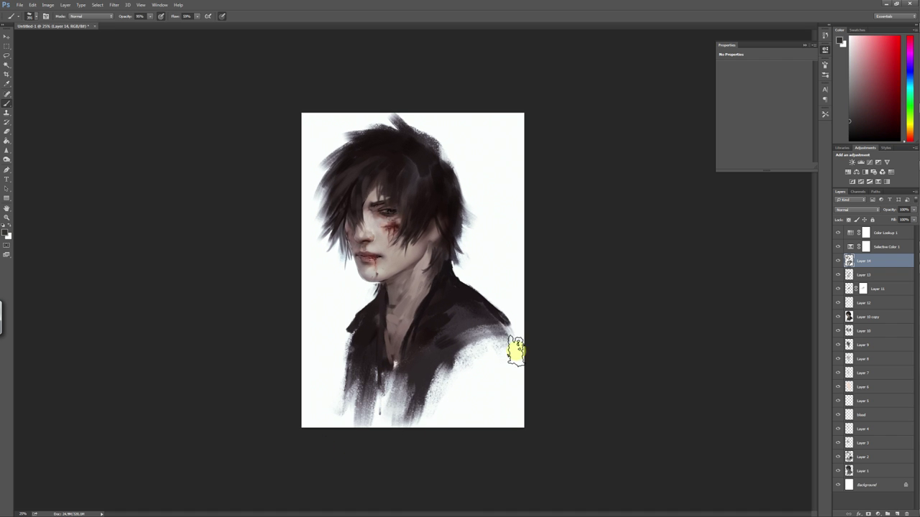
Sample hair colours at the top and edge of the head, then zoom in
{"action": "scroll", "coordinate": [494, 408], "scroll_direction": "down", "scroll_amount": 2, "text": "alt"}
{"action": "scroll", "coordinate": [523, 418], "scroll_direction": "up", "scroll_amount": 3, "text": "alt"}
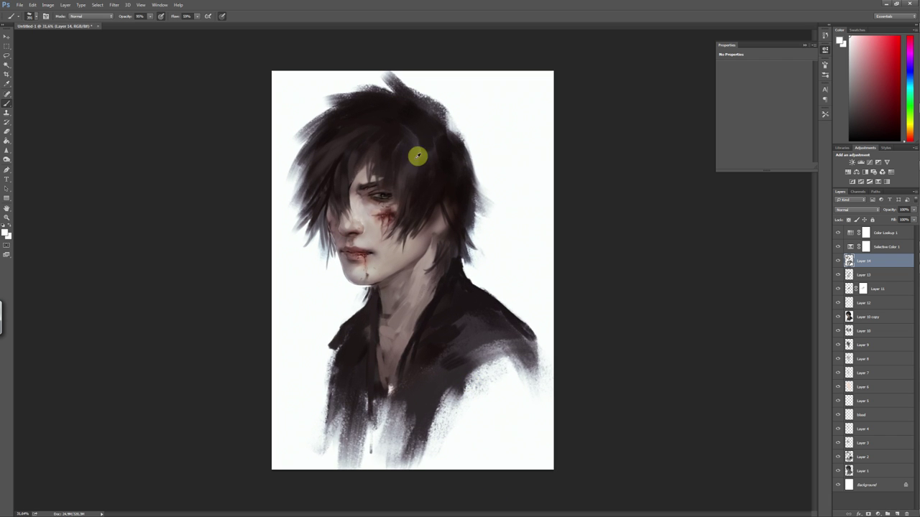
{"action": "right_click", "coordinate": [480, 161]}
{"action": "left_click", "coordinate": [468, 205], "text": "alt"}
{"action": "left_click", "coordinate": [480, 193], "text": "alt"}
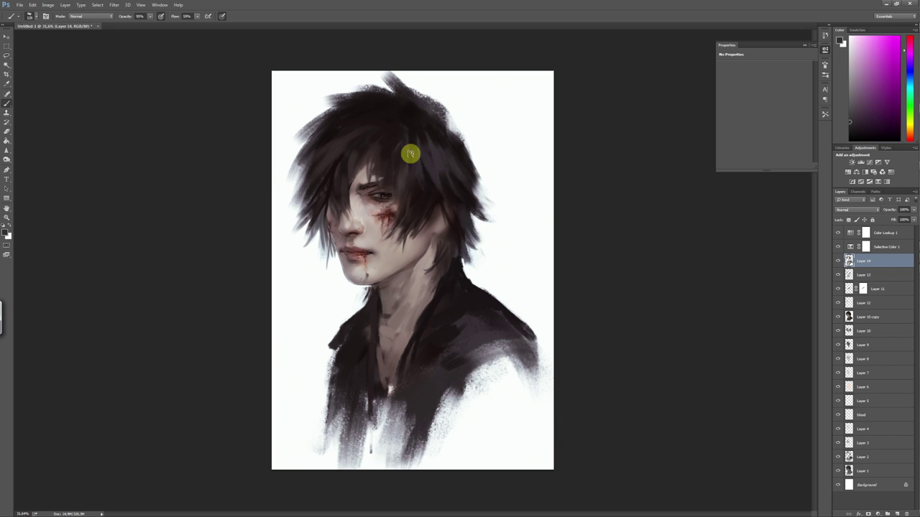
{"action": "left_click", "coordinate": [437, 123], "text": "alt"}
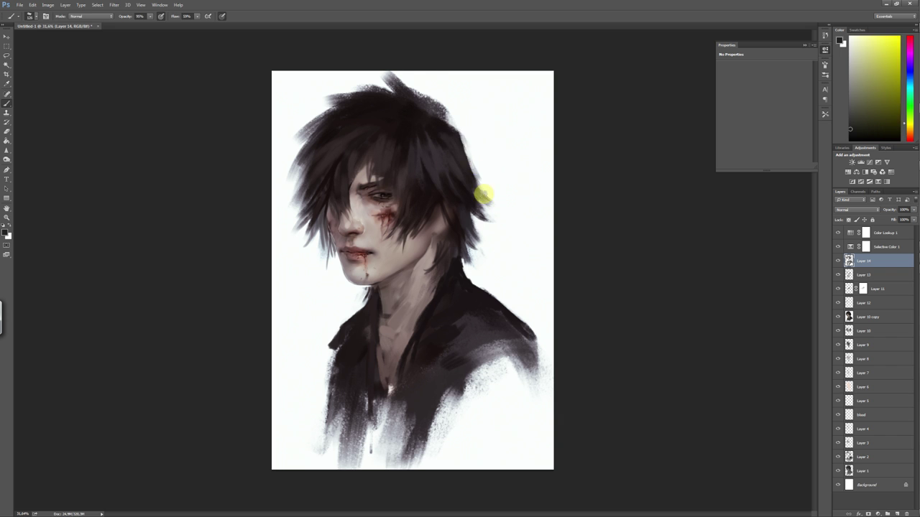
{"action": "scroll", "coordinate": [483, 194], "scroll_direction": "down", "scroll_amount": 3}
{"action": "scroll", "coordinate": [460, 227], "scroll_direction": "up", "scroll_amount": 2}
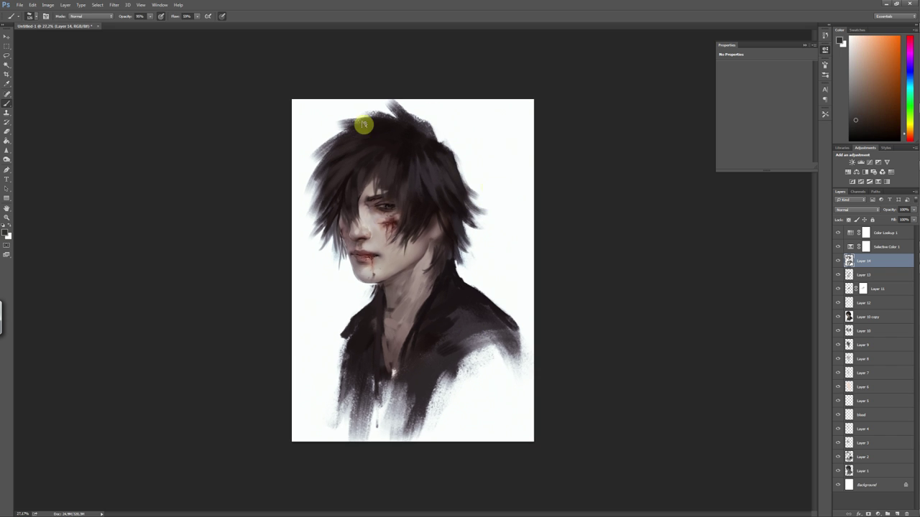
{"action": "left_click", "coordinate": [301, 195], "text": "alt"}
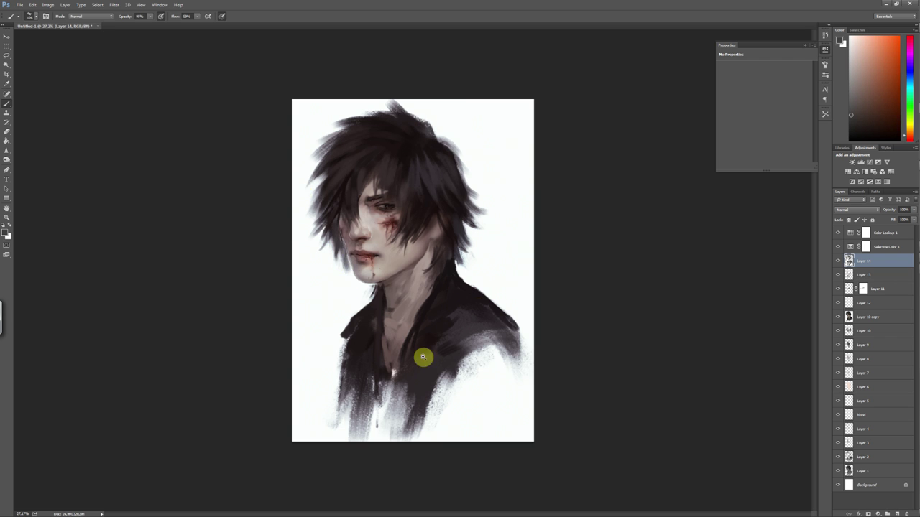
{"action": "key", "text": "ctrl+plus"}
{"action": "right_click", "coordinate": [402, 239]}
{"action": "key", "text": "Escape"}
Sample skin tones from the face and around the nose on Layer 14
{"action": "scroll", "coordinate": [449, 308], "scroll_direction": "up", "scroll_amount": 2}
{"action": "left_click", "coordinate": [417, 191], "text": "alt"}
{"action": "scroll", "coordinate": [339, 276], "scroll_direction": "up", "scroll_amount": 2}
{"action": "left_click", "coordinate": [386, 274], "text": "alt"}
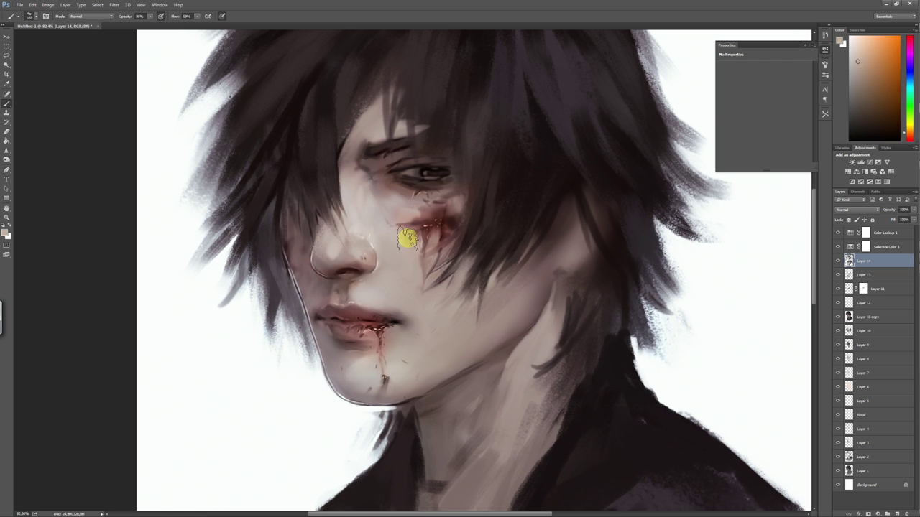
{"action": "left_click_drag", "start_coordinate": [407, 238], "coordinate": [324, 238]}
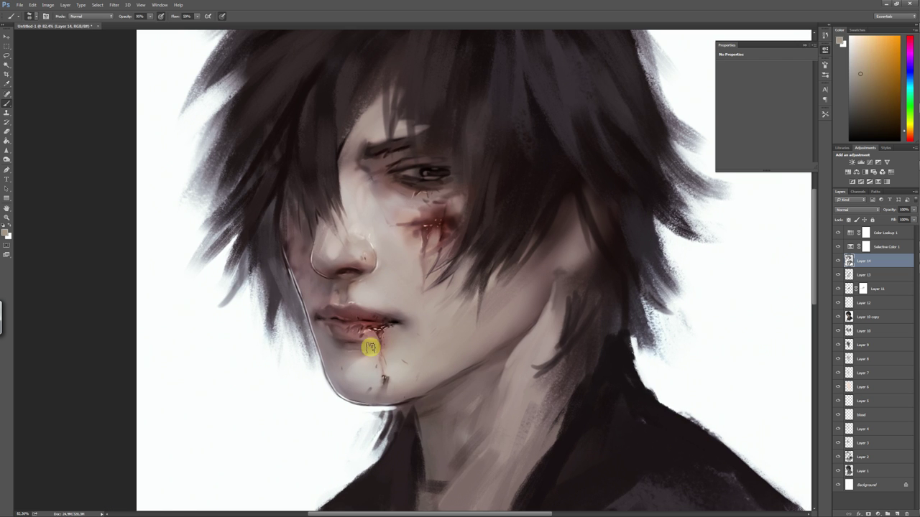
Eyedrop further tones from the painting below the face for shading
{"action": "scroll", "coordinate": [425, 335], "scroll_direction": "down", "scroll_amount": 2}
{"action": "left_click", "coordinate": [402, 333], "text": "alt"}
{"action": "scroll", "coordinate": [390, 335], "scroll_direction": "down", "scroll_amount": 3}
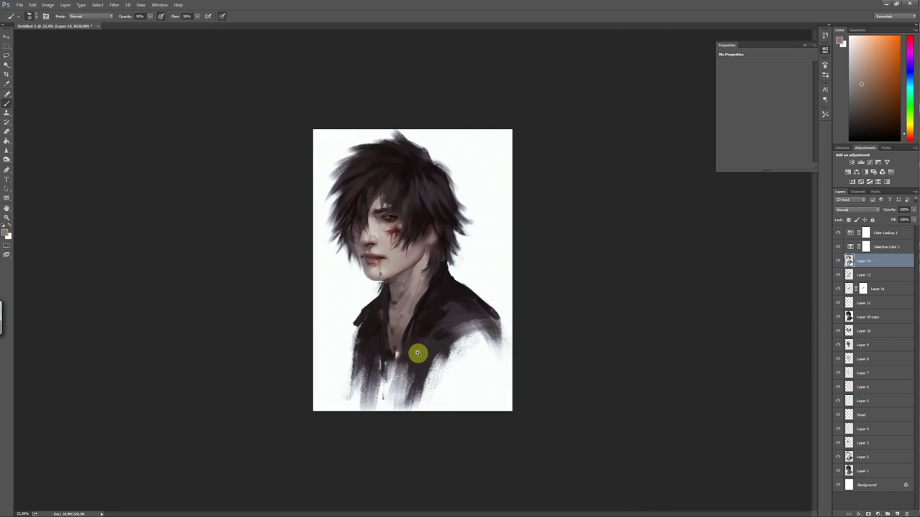
{"action": "scroll", "coordinate": [417, 353], "scroll_direction": "up", "scroll_amount": 1}
{"action": "left_click", "coordinate": [412, 285], "text": "alt"}
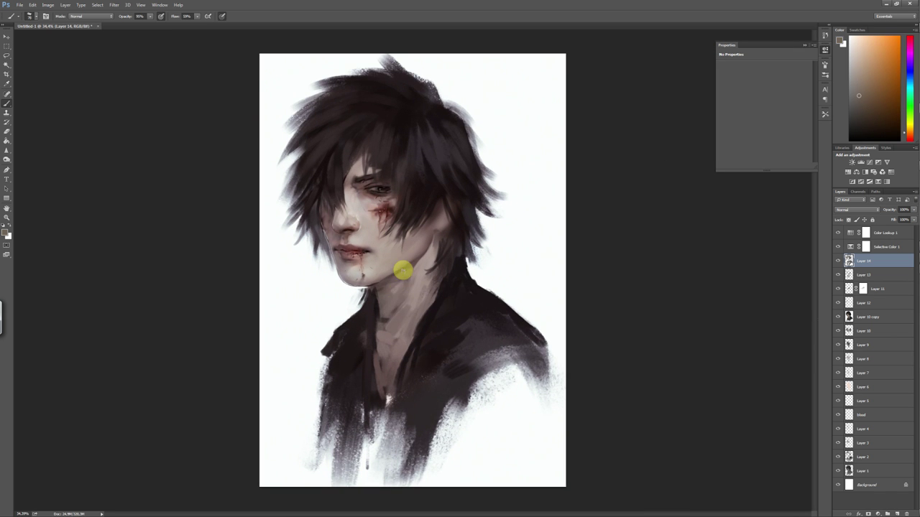
{"action": "scroll", "coordinate": [403, 270], "scroll_direction": "down", "scroll_amount": 1}
{"action": "scroll", "coordinate": [404, 349], "scroll_direction": "up", "scroll_amount": 1}
{"action": "left_click", "coordinate": [407, 346], "text": "alt"}
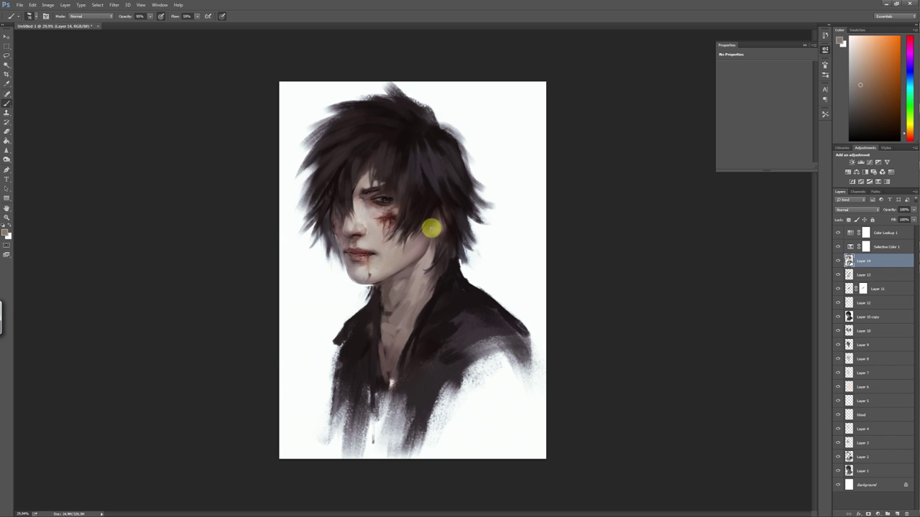
Paint the neck with its light skin tone after sampling neck colours
{"action": "left_click", "coordinate": [439, 244], "text": "alt"}
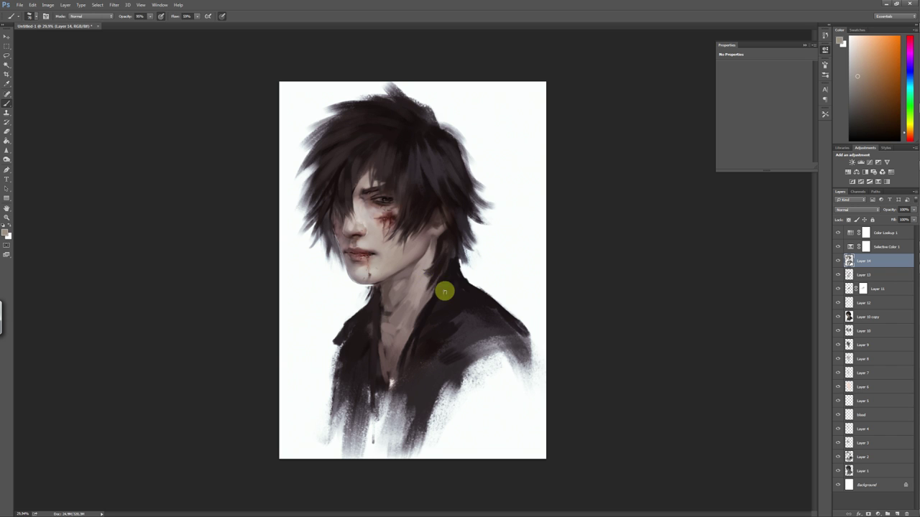
{"action": "scroll", "coordinate": [452, 301], "scroll_direction": "down", "scroll_amount": 1}
{"action": "left_click", "coordinate": [424, 287], "text": "alt"}
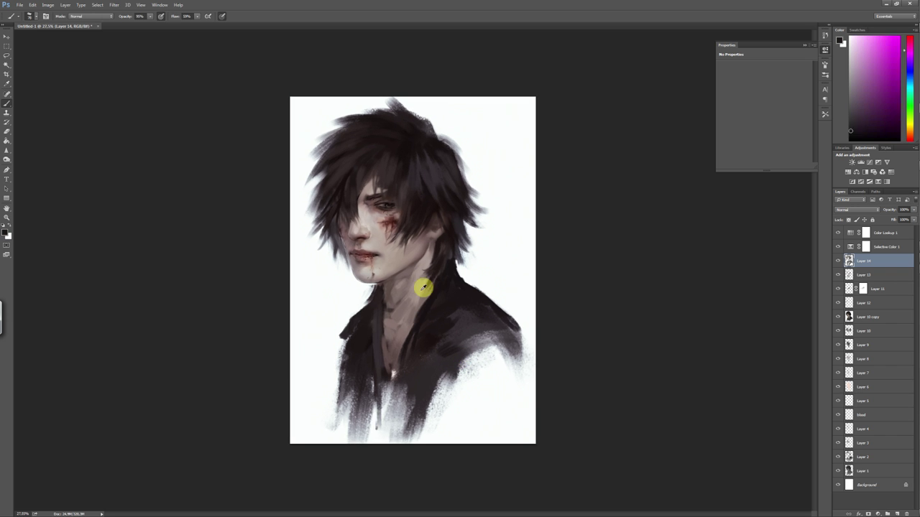
{"action": "left_click", "coordinate": [409, 308], "text": "alt"}
{"action": "left_click", "coordinate": [404, 281], "text": "alt"}
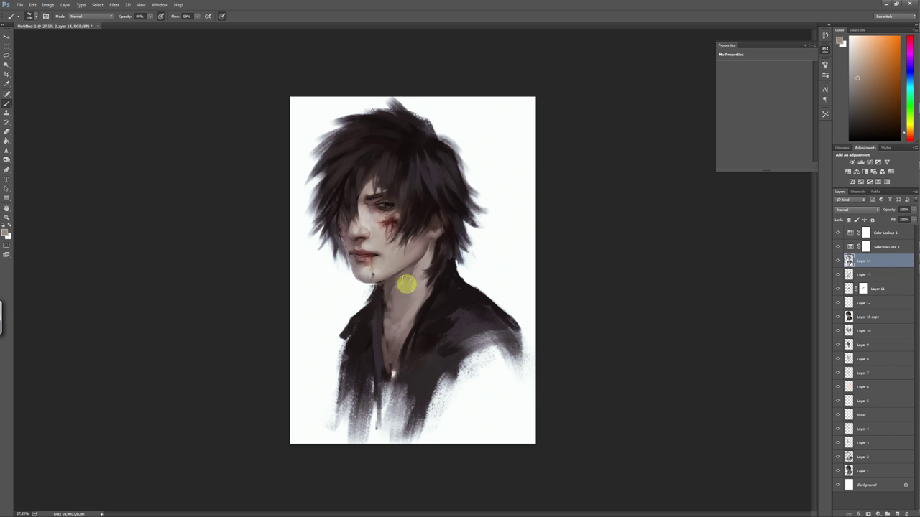
Sample dark reds and browns, then paint the chest with a lighter chest tone
{"action": "scroll", "coordinate": [426, 326], "scroll_direction": "down", "scroll_amount": 1}
{"action": "left_click", "coordinate": [447, 251], "text": "alt"}
{"action": "left_click", "coordinate": [456, 277], "text": "alt"}
{"action": "left_click", "coordinate": [431, 291], "text": "alt"}
{"action": "left_click", "coordinate": [416, 306], "text": "alt"}
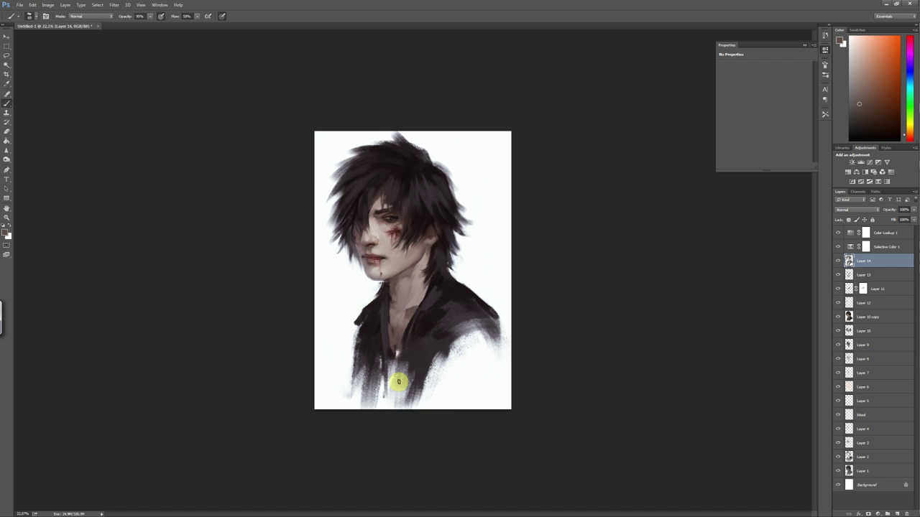
{"action": "scroll", "coordinate": [399, 382], "scroll_direction": "up", "scroll_amount": 1}
{"action": "left_click", "coordinate": [417, 304], "text": "alt"}
{"action": "left_click", "coordinate": [396, 322], "text": "alt"}
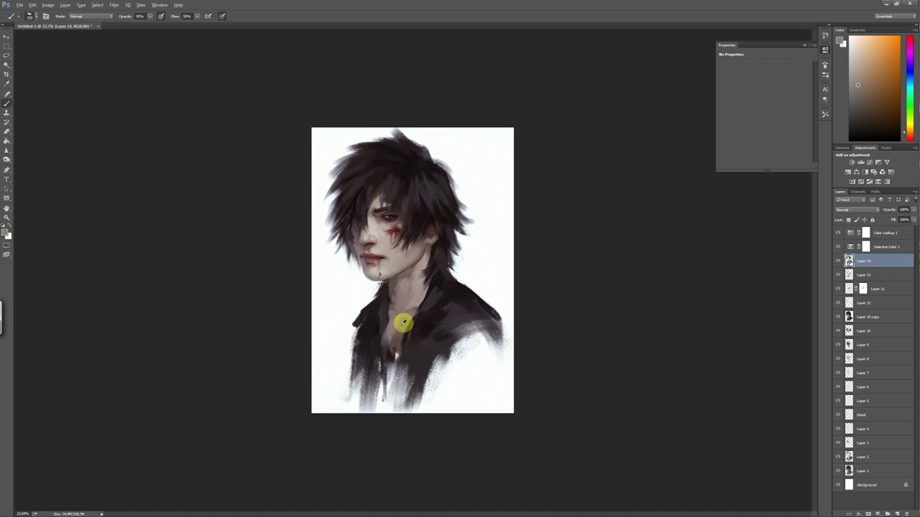
Check brush presets and sample the dark jacket and dark reddish stroke colours
{"action": "right_click", "coordinate": [412, 299]}
{"action": "left_click", "coordinate": [398, 311], "text": "alt"}
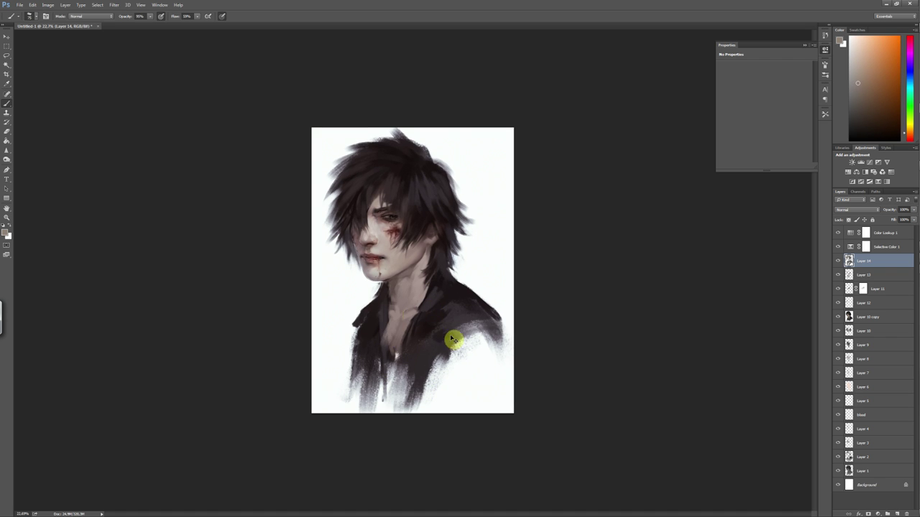
{"action": "left_click", "coordinate": [354, 335], "text": "alt"}
{"action": "left_click", "coordinate": [336, 394], "text": "alt"}
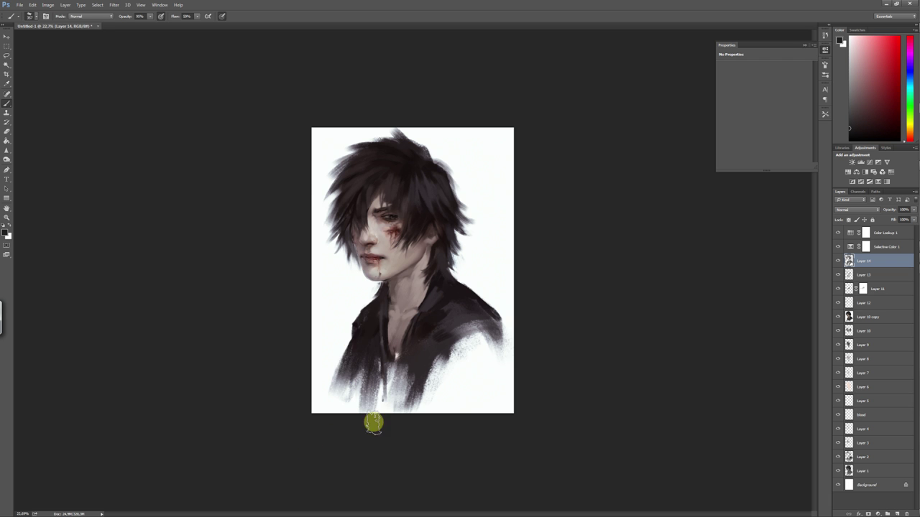
{"action": "scroll", "coordinate": [373, 422], "scroll_direction": "down", "scroll_amount": 3}
{"action": "scroll", "coordinate": [421, 319], "scroll_direction": "up", "scroll_amount": 5}
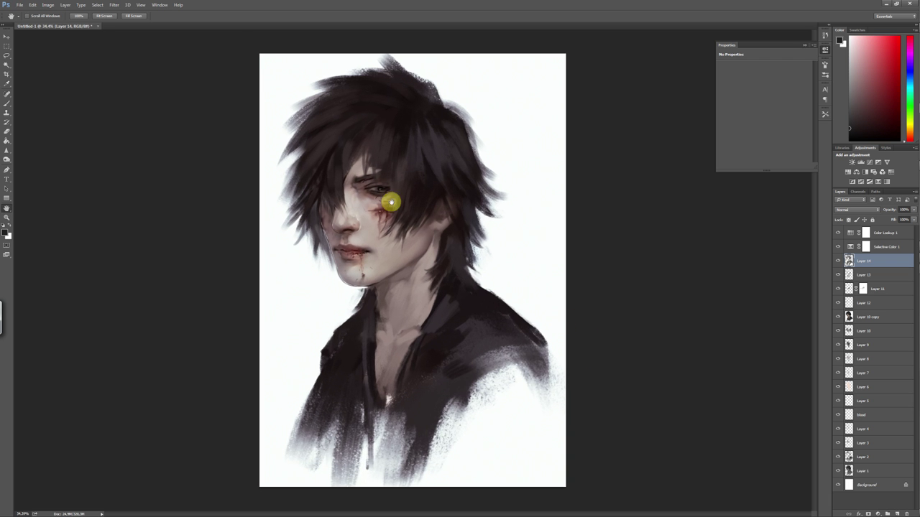
{"action": "scroll", "coordinate": [391, 202], "scroll_direction": "up", "scroll_amount": 3}
Shade around the eye with orange-brown and skin tones sampled nearby
{"action": "key", "text": "b"}
{"action": "left_click", "coordinate": [404, 201], "text": "alt"}
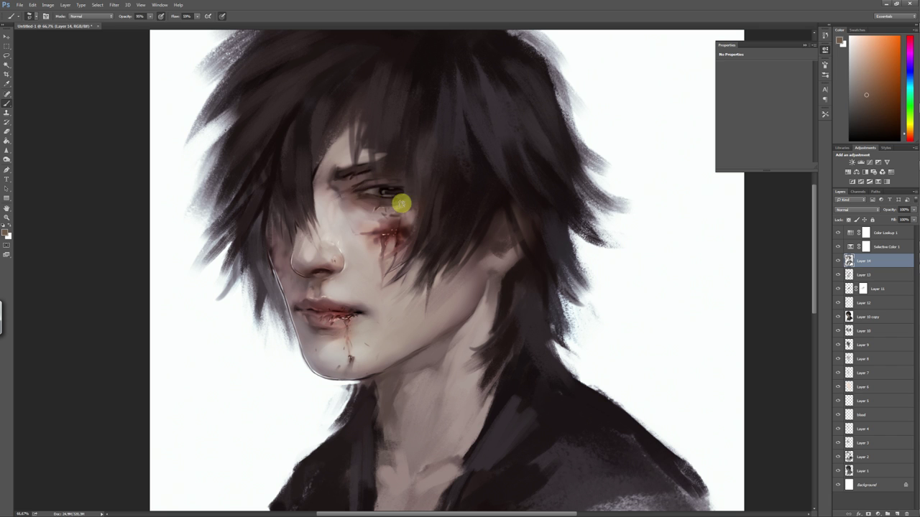
{"action": "left_click", "coordinate": [351, 180], "text": "alt"}
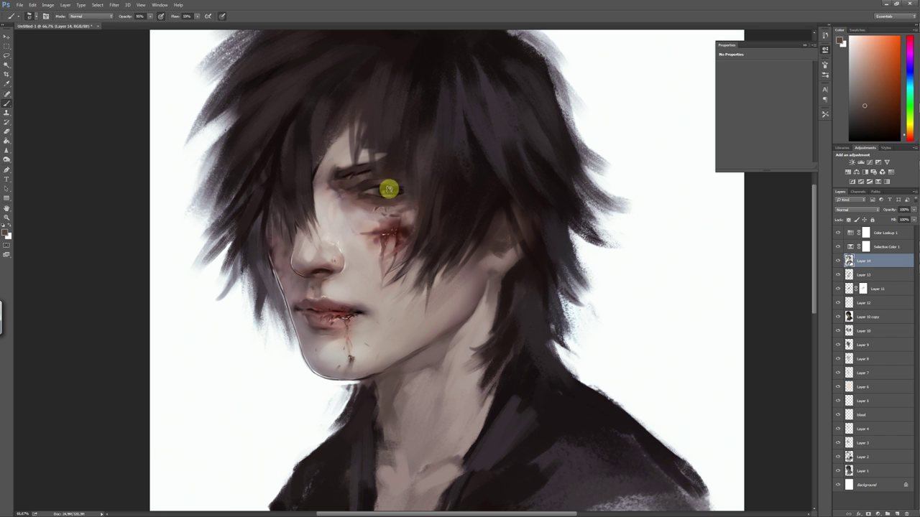
{"action": "left_click", "coordinate": [381, 189], "text": "alt"}
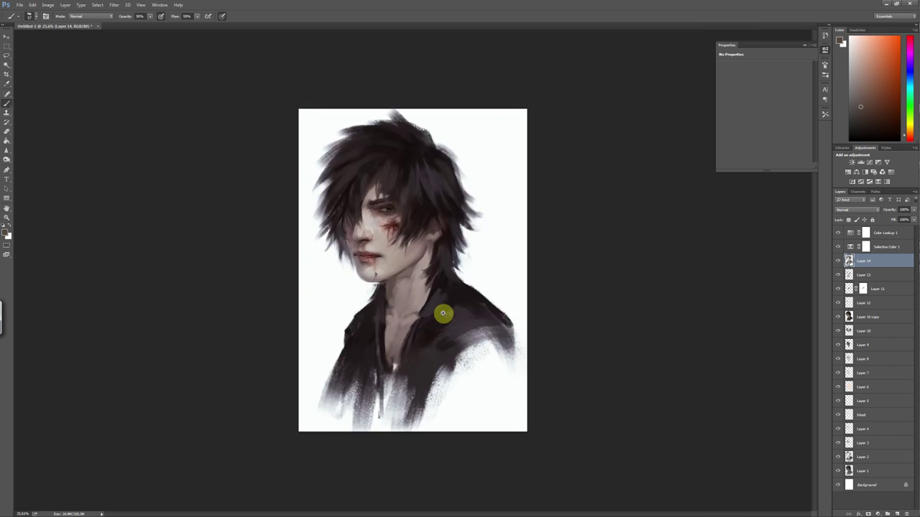
{"action": "scroll", "coordinate": [438, 312], "scroll_direction": "down", "scroll_amount": 3}
{"action": "scroll", "coordinate": [394, 172], "scroll_direction": "up", "scroll_amount": 2}
{"action": "left_click", "coordinate": [356, 167], "text": "alt"}
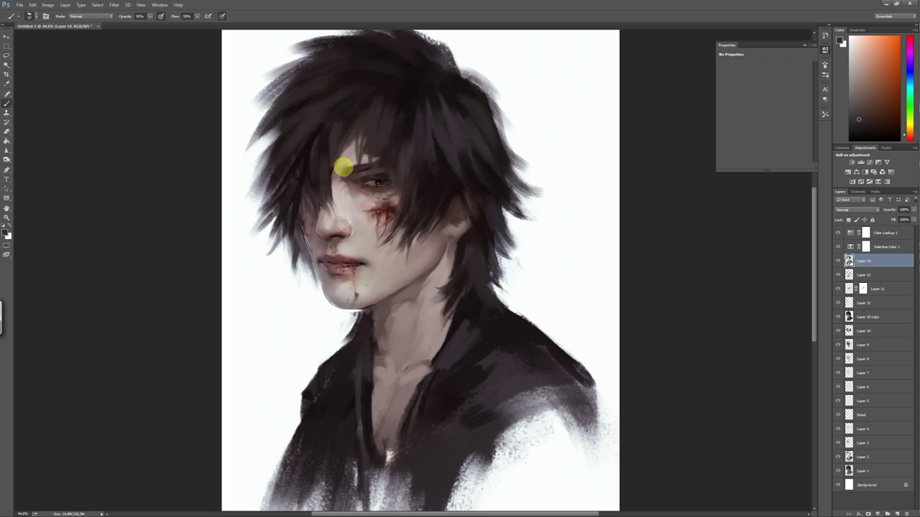
Refine the ear, jacket and neck with darker and bluish tones sampled from them
{"action": "scroll", "coordinate": [519, 395], "scroll_direction": "down", "scroll_amount": 1}
{"action": "left_click", "coordinate": [464, 255], "text": "alt"}
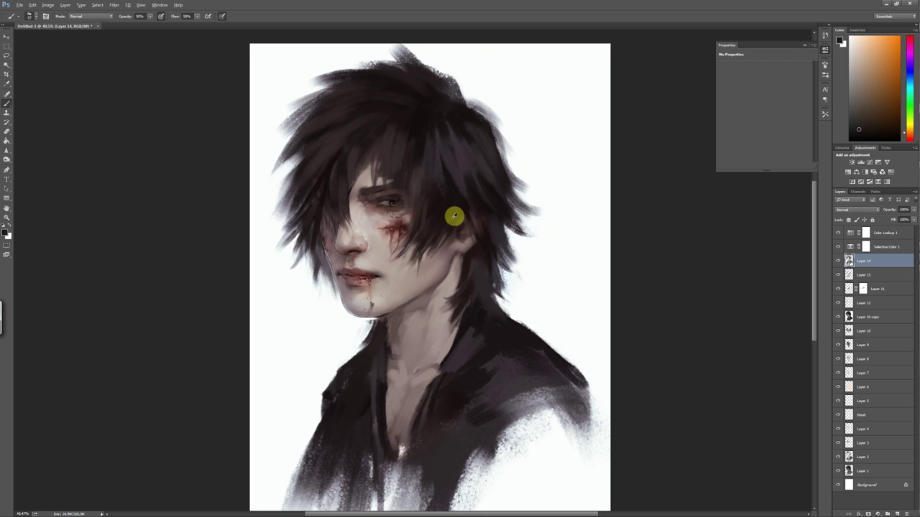
{"action": "scroll", "coordinate": [454, 215], "scroll_direction": "down", "scroll_amount": 2}
{"action": "left_click", "coordinate": [390, 359], "text": "alt"}
{"action": "left_click", "coordinate": [519, 332], "text": "alt"}
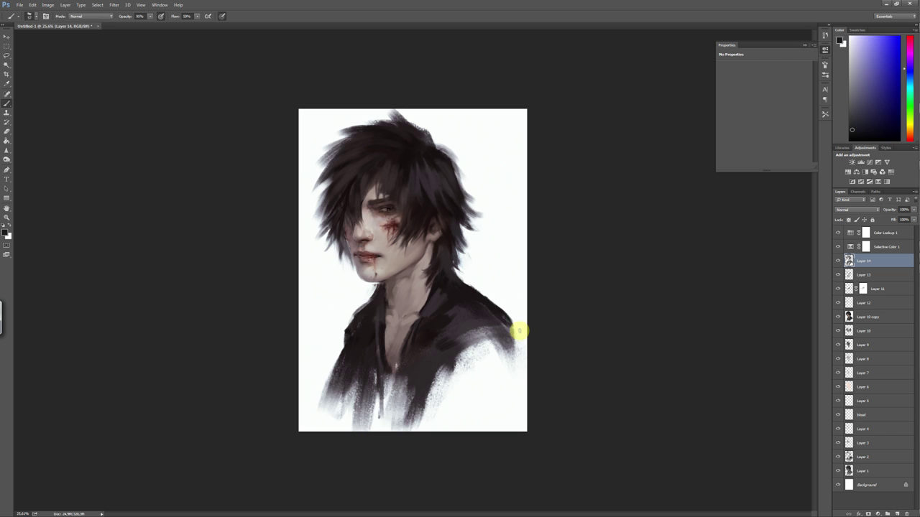
{"action": "scroll", "coordinate": [472, 376], "scroll_direction": "down", "scroll_amount": 1}
{"action": "scroll", "coordinate": [493, 431], "scroll_direction": "up", "scroll_amount": 2}
{"action": "left_click", "coordinate": [465, 270], "text": "alt"}
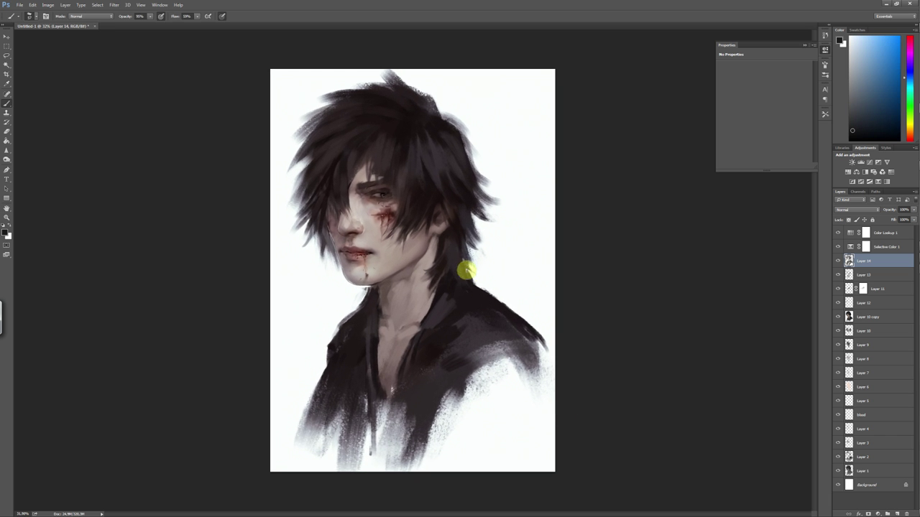
{"action": "scroll", "coordinate": [467, 324], "scroll_direction": "down", "scroll_amount": 2}
{"action": "scroll", "coordinate": [468, 376], "scroll_direction": "up", "scroll_amount": 2}
Add a new Layer 15 above Layer 14 and open its blend modes
{"action": "key", "text": "ctrl+shift+alt+n"}
{"action": "left_click", "coordinate": [857, 209]}
{"action": "left_click", "coordinate": [855, 273]}
Brush a muted brown and orange-brown over the hair on Overlay Layer 15
{"action": "right_click", "coordinate": [478, 295]}
{"action": "left_click", "coordinate": [764, 199]}
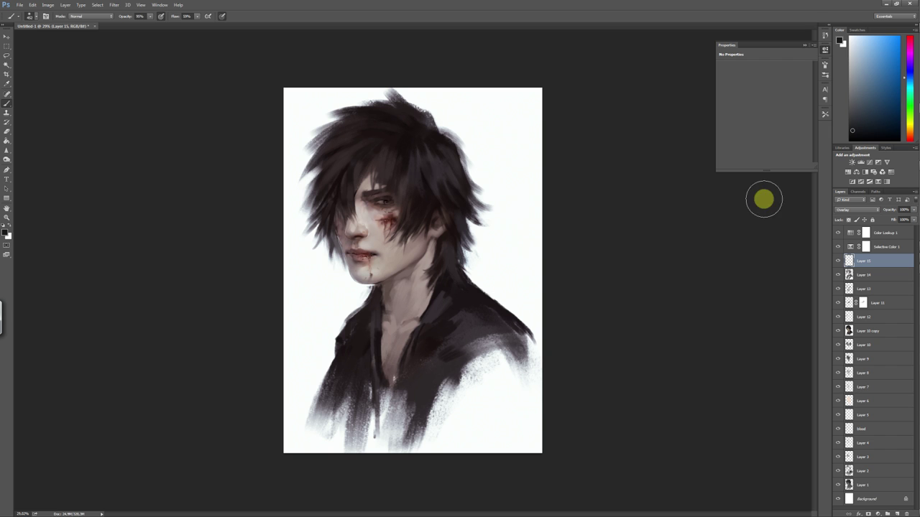
{"action": "left_click", "coordinate": [422, 131], "text": "alt"}
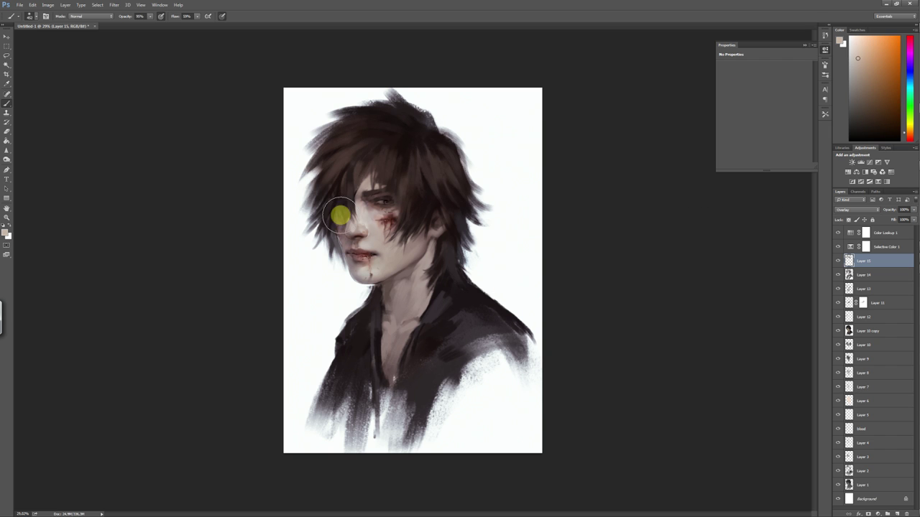
{"action": "left_click", "coordinate": [478, 191], "text": "alt"}
Sample a dark red from the face and near-black tones from the chest
{"action": "left_click", "coordinate": [421, 199], "text": "alt"}
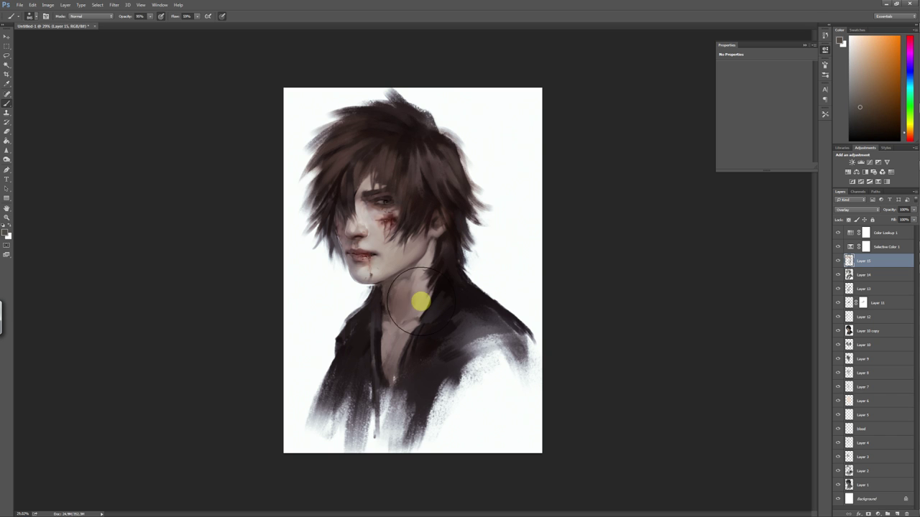
{"action": "scroll", "coordinate": [431, 277], "scroll_direction": "down", "scroll_amount": 3}
{"action": "scroll", "coordinate": [425, 353], "scroll_direction": "up", "scroll_amount": 2}
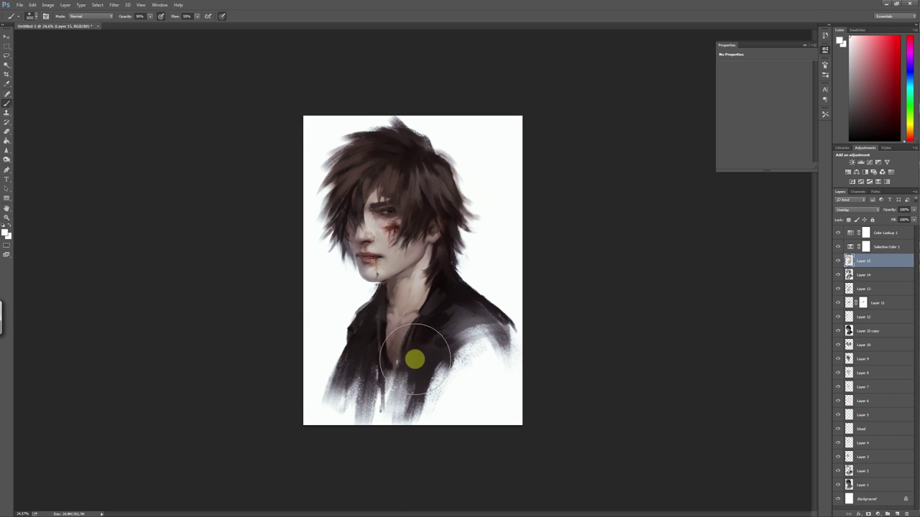
{"action": "left_click", "coordinate": [406, 337], "text": "alt"}
{"action": "left_click", "coordinate": [381, 347], "text": "alt"}
{"action": "scroll", "coordinate": [391, 434], "scroll_direction": "down", "scroll_amount": 2}
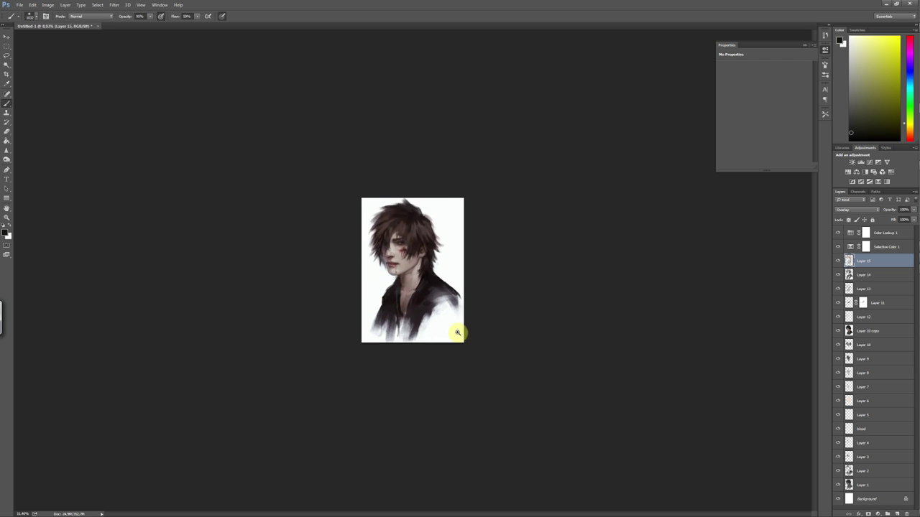
{"action": "scroll", "coordinate": [460, 328], "scroll_direction": "up", "scroll_amount": 3}
Create a Screen-blended Layer 16 and pick a cyan colour for it
{"action": "key", "text": "ctrl+shift+alt+n"}
{"action": "left_click", "coordinate": [855, 209]}
{"action": "left_click", "coordinate": [911, 88]}
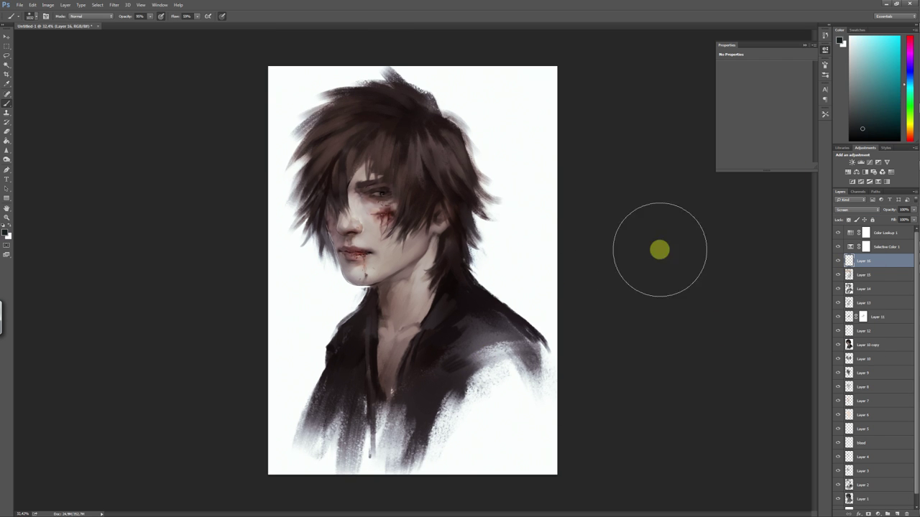
{"action": "right_click", "coordinate": [434, 253]}
{"action": "left_click", "coordinate": [386, 297]}
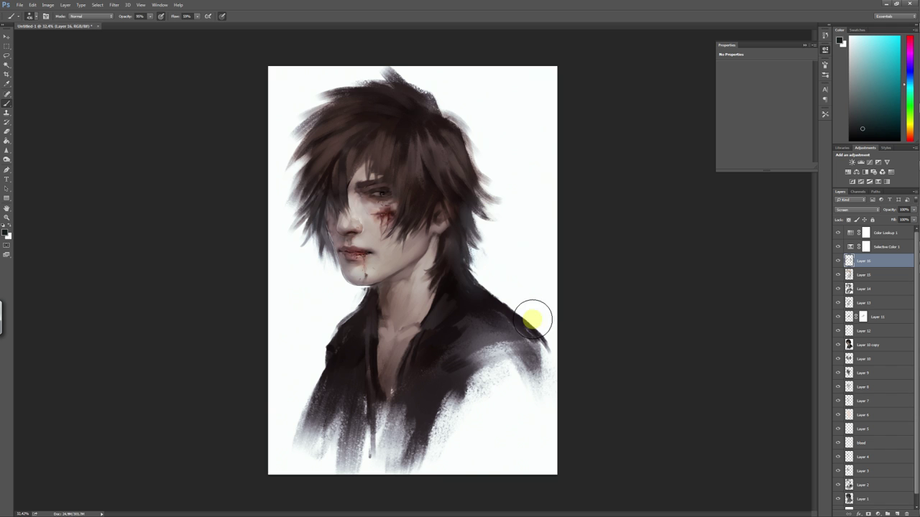
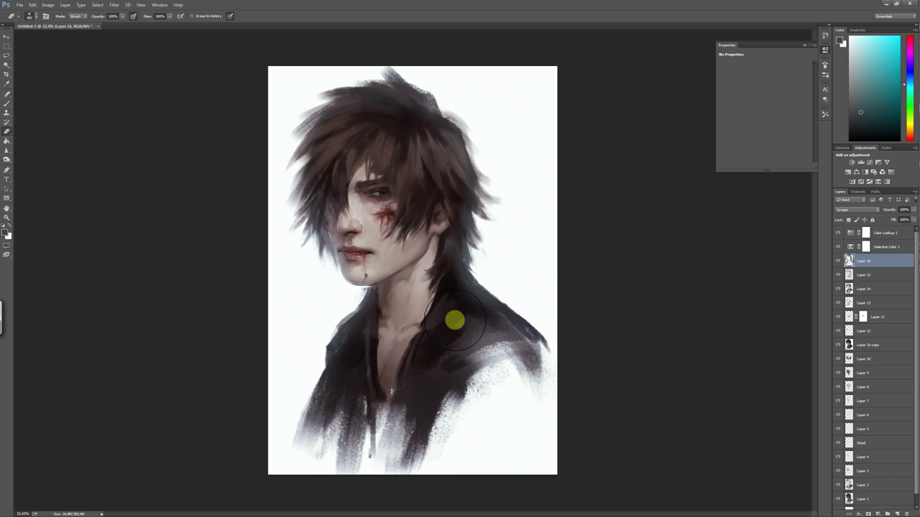
Open then cancel Hue/Saturation, and zoom in on the portrait
{"action": "scroll", "coordinate": [483, 366], "scroll_direction": "down", "scroll_amount": 1}
{"action": "scroll", "coordinate": [357, 165], "scroll_direction": "down", "scroll_amount": 2}
{"action": "scroll", "coordinate": [488, 361], "scroll_direction": "down", "scroll_amount": 2}
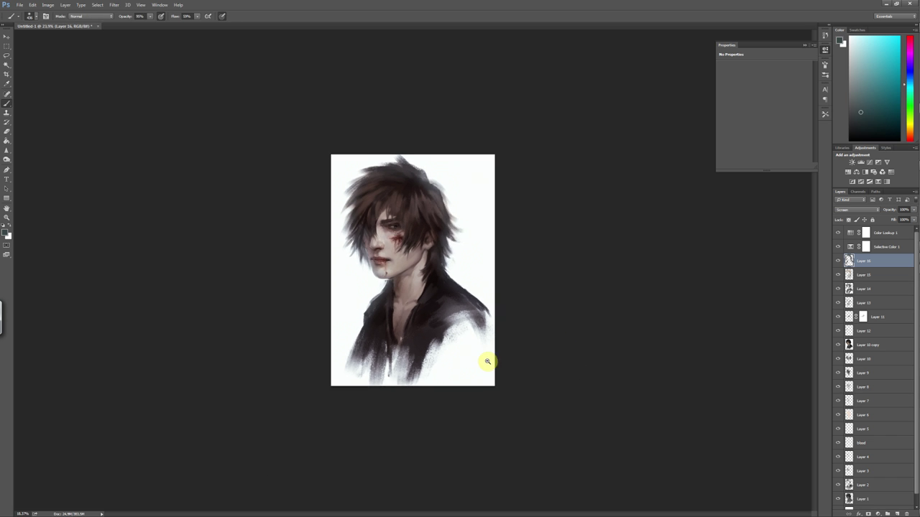
{"action": "scroll", "coordinate": [505, 382], "scroll_direction": "up", "scroll_amount": 4}
{"action": "key", "text": "ctrl+u"}
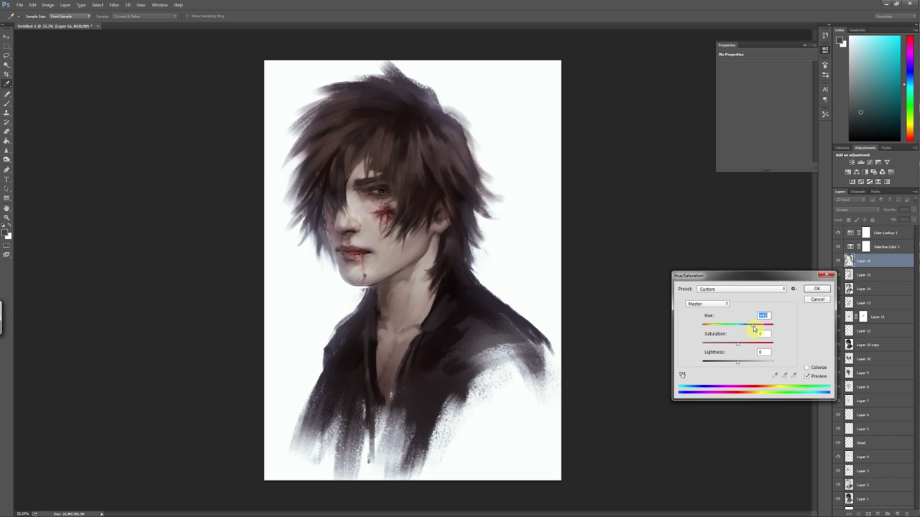
{"action": "left_click", "coordinate": [814, 291]}
{"action": "scroll", "coordinate": [528, 366], "scroll_direction": "down", "scroll_amount": 2}
{"action": "scroll", "coordinate": [431, 244], "scroll_direction": "up", "scroll_amount": 4}
{"action": "left_click_drag", "start_coordinate": [431, 245], "coordinate": [570, 392]}
Add a Color Dodge layer and brush faint light glows on the jaw and right-side hair
{"action": "key", "text": "b"}
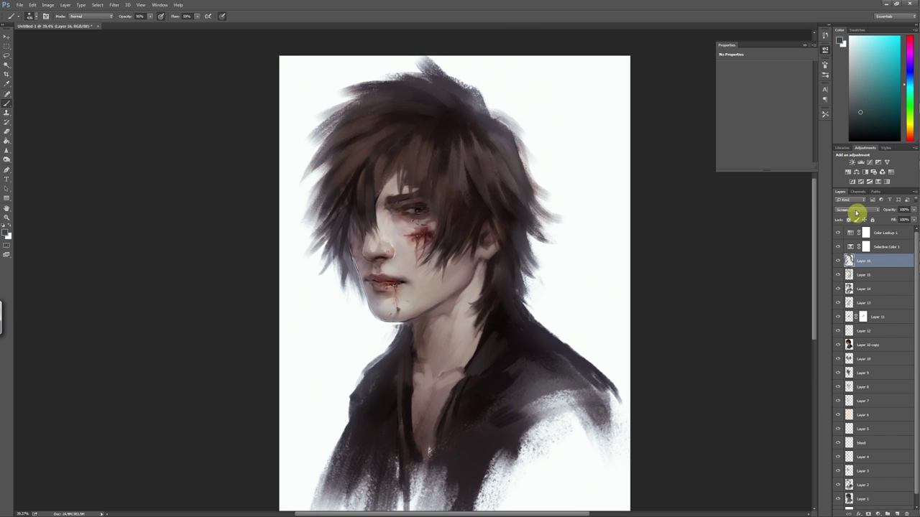
{"action": "key", "text": "ctrl+shift+n"}
{"action": "key", "text": "Return"}
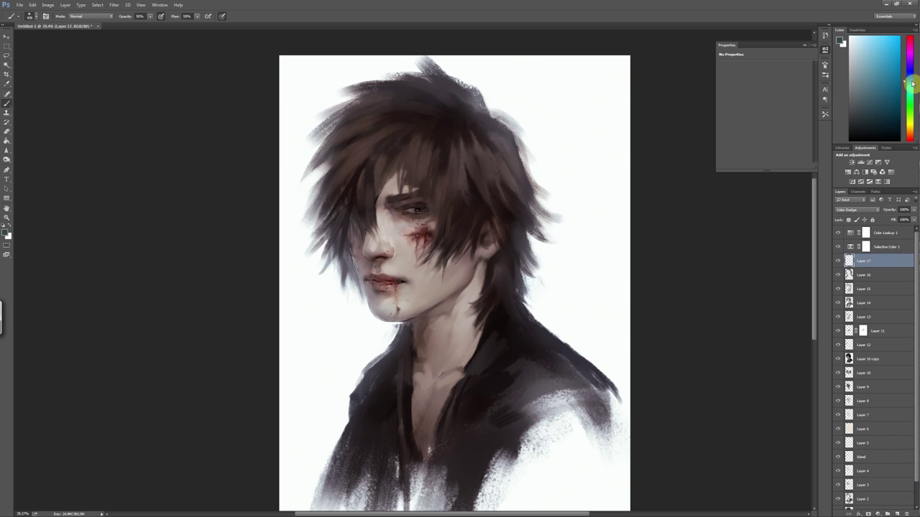
{"action": "left_click_drag", "start_coordinate": [357, 265], "coordinate": [392, 355]}
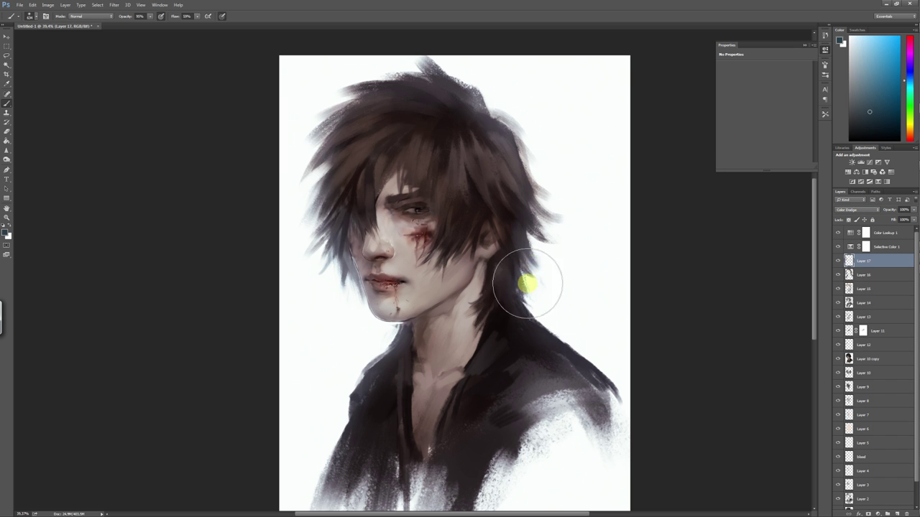
{"action": "left_click_drag", "start_coordinate": [549, 173], "coordinate": [523, 220]}
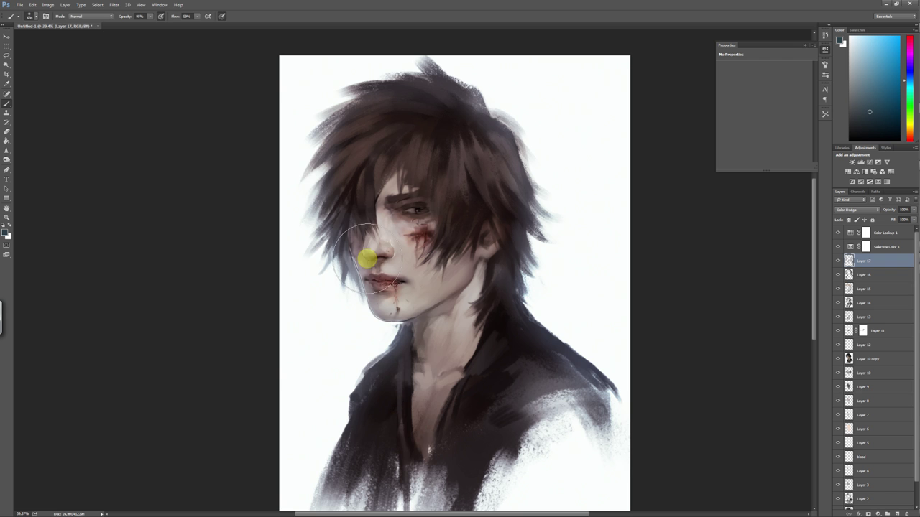
Sample a warm skin colour from the face and switch to the Eraser
{"action": "scroll", "coordinate": [472, 299], "scroll_direction": "down", "scroll_amount": 2}
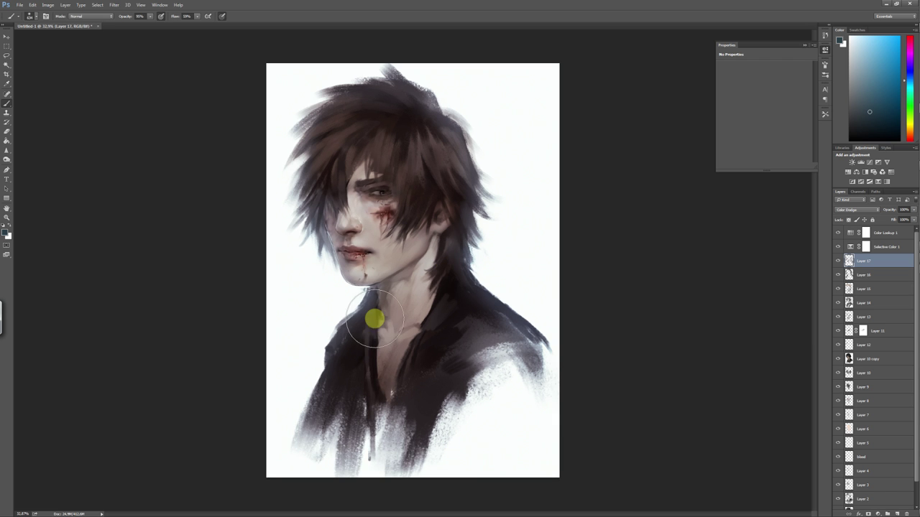
{"action": "scroll", "coordinate": [700, 364], "scroll_direction": "down", "scroll_amount": 1}
{"action": "scroll", "coordinate": [328, 257], "scroll_direction": "up", "scroll_amount": 3}
{"action": "left_click", "coordinate": [328, 257], "text": "alt"}
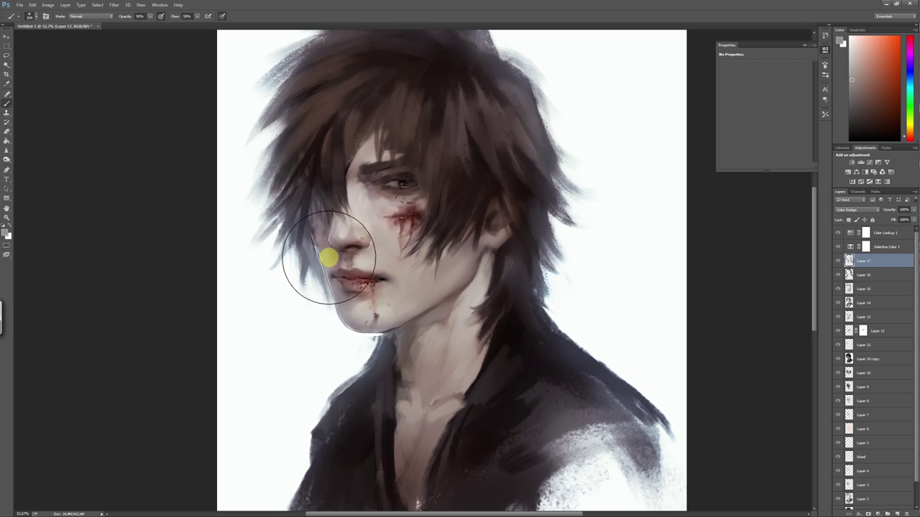
{"action": "key", "text": "e"}
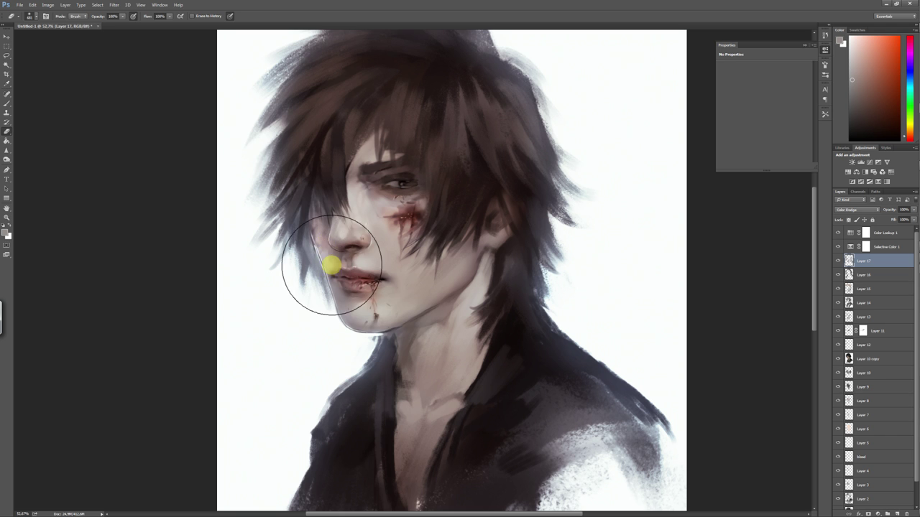
{"action": "scroll", "coordinate": [335, 263], "scroll_direction": "down", "scroll_amount": 2}
Rename Layer 17 to 'dodge', then open and dismiss Hue/Saturation
{"action": "scroll", "coordinate": [478, 339], "scroll_direction": "down", "scroll_amount": 4}
{"action": "double_click", "coordinate": [863, 261]}
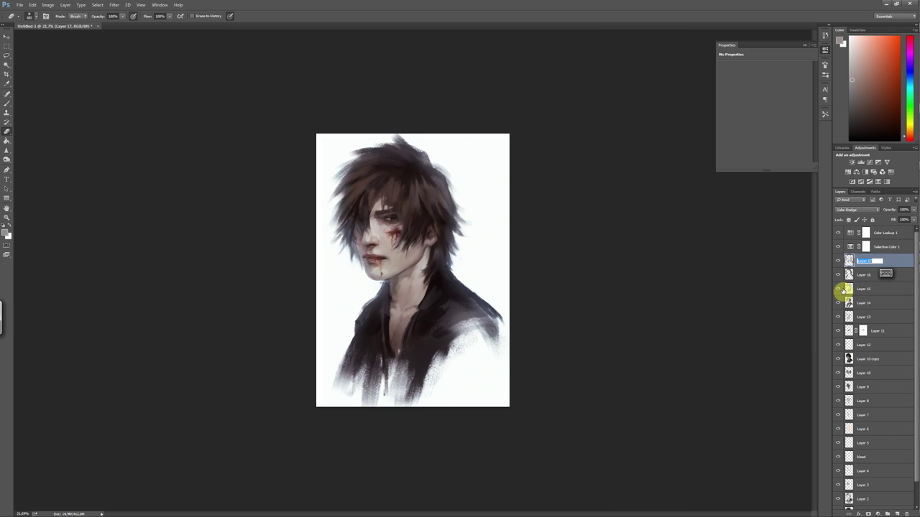
{"action": "type", "text": "dodge"}
{"action": "key", "text": "Tab"}
{"action": "scroll", "coordinate": [744, 337], "scroll_direction": "up", "scroll_amount": 2}
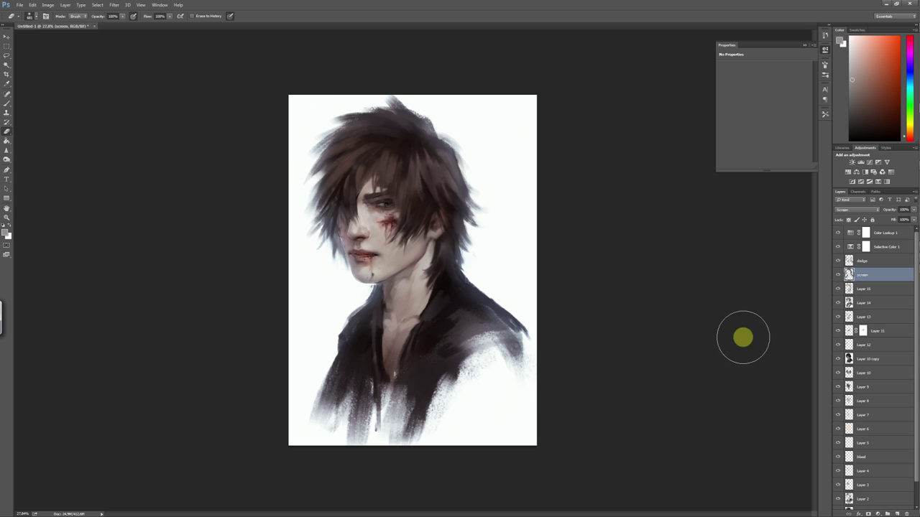
{"action": "key", "text": "ctrl+u"}
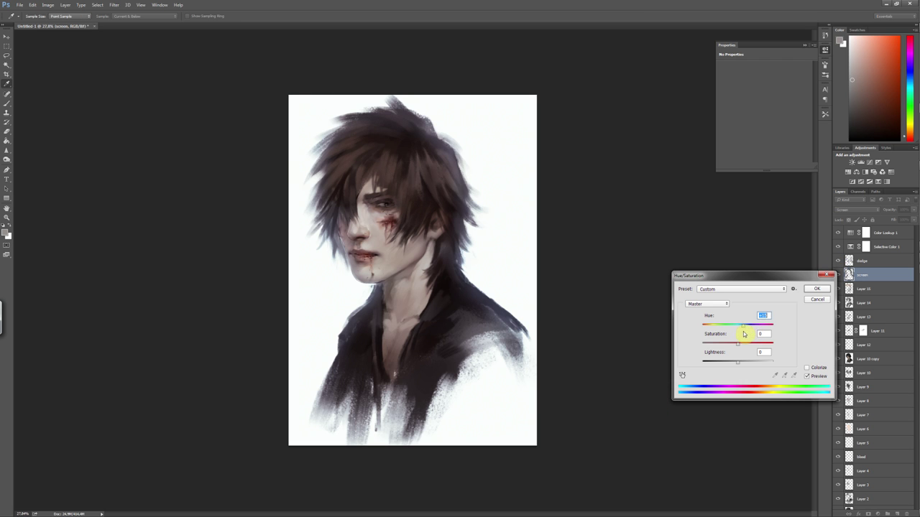
{"action": "key", "text": "Return"}
{"action": "scroll", "coordinate": [636, 386], "scroll_direction": "up", "scroll_amount": 1}
Add a new layer below 'screen', make the brush much smaller, and apply a Drop Shadow effect
{"action": "key", "text": "ctrl+shift+alt+n"}
{"action": "key", "text": "b"}
{"action": "right_click", "coordinate": [429, 248]}
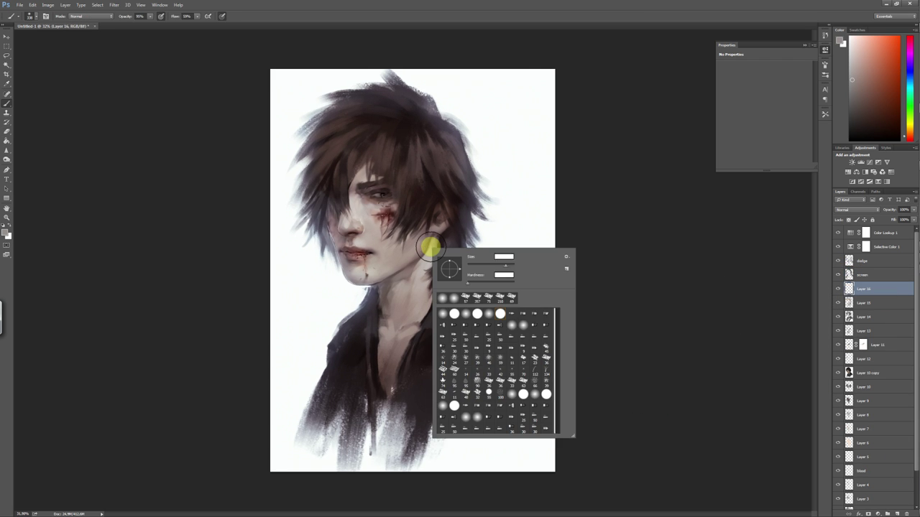
{"action": "left_click_drag", "start_coordinate": [506, 266], "coordinate": [446, 225]}
{"action": "key", "text": "Return"}
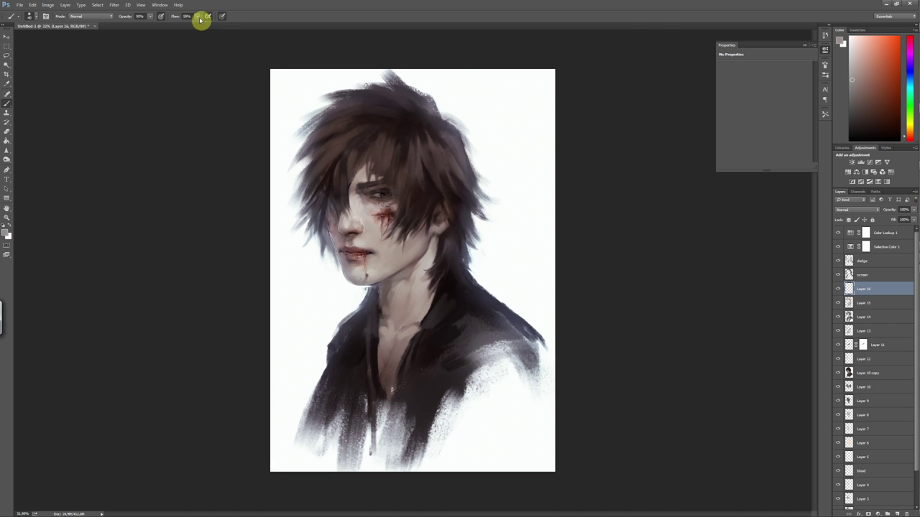
{"action": "scroll", "coordinate": [437, 197], "scroll_direction": "up", "scroll_amount": 3}
{"action": "left_click", "coordinate": [869, 515]}
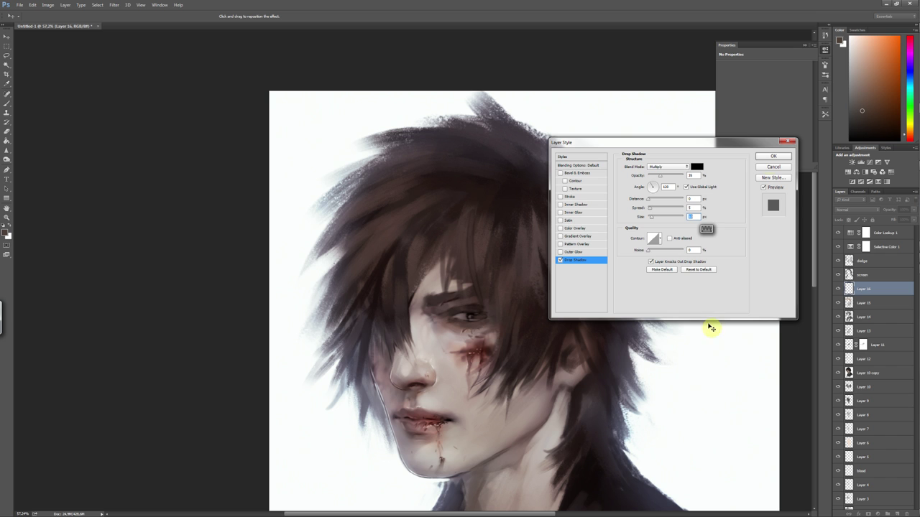
{"action": "key", "text": "Return"}
Select the Brush and open and close its tip choices several times
{"action": "key", "text": "b"}
{"action": "right_click", "coordinate": [489, 228]}
{"action": "key", "text": "Escape"}
{"action": "right_click", "coordinate": [513, 263]}
{"action": "key", "text": "Escape"}
{"action": "right_click", "coordinate": [513, 290]}
{"action": "key", "text": "Escape"}
{"action": "right_click", "coordinate": [486, 271]}
{"action": "key", "text": "Escape"}
Sample painting colours from the hair, the top of the hair and the cheek
{"action": "left_click", "coordinate": [386, 260], "text": "alt"}
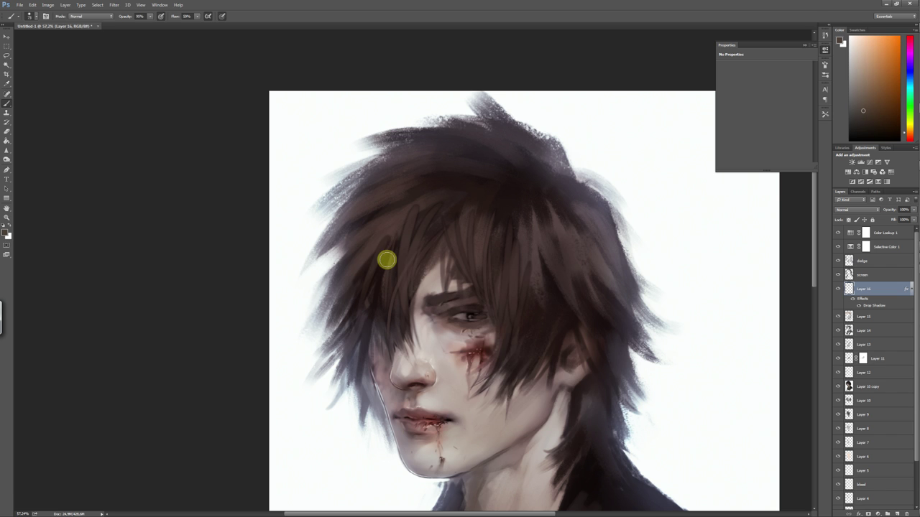
{"action": "scroll", "coordinate": [379, 196], "scroll_direction": "down", "scroll_amount": 5}
{"action": "scroll", "coordinate": [401, 165], "scroll_direction": "up", "scroll_amount": 2}
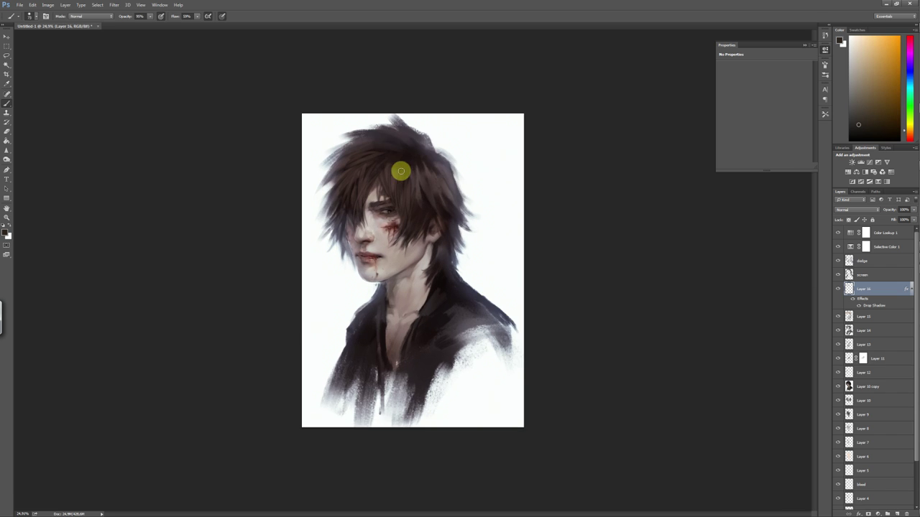
{"action": "scroll", "coordinate": [398, 98], "scroll_direction": "up", "scroll_amount": 2}
{"action": "left_click", "coordinate": [385, 147], "text": "alt"}
{"action": "left_click", "coordinate": [414, 212], "text": "alt"}
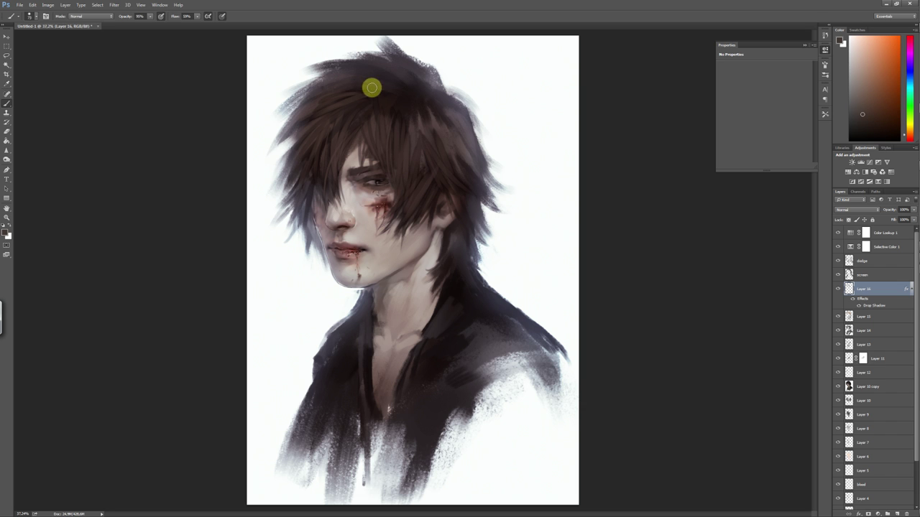
Rotate the canvas view, reset it to fit, and add a new empty layer above Layer 16
{"action": "left_click_drag", "start_coordinate": [561, 294], "coordinate": [236, 379]}
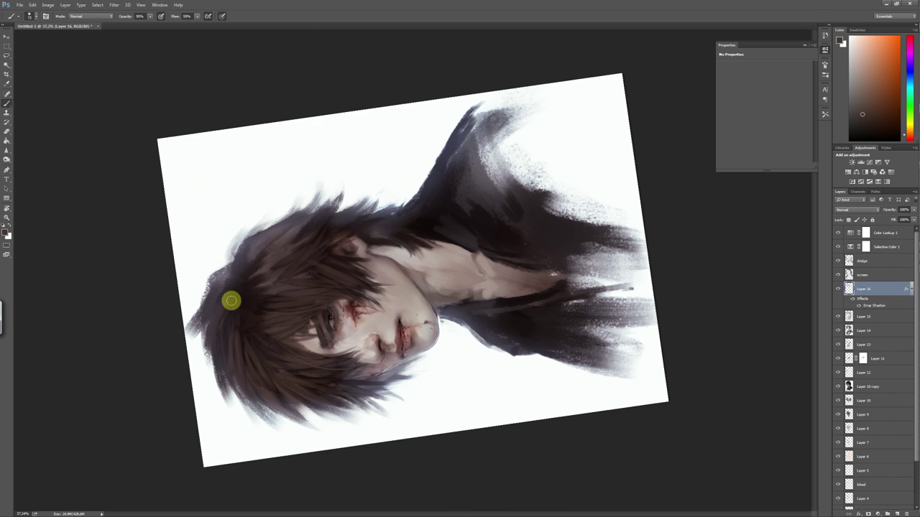
{"action": "left_click_drag", "start_coordinate": [249, 341], "coordinate": [351, 328]}
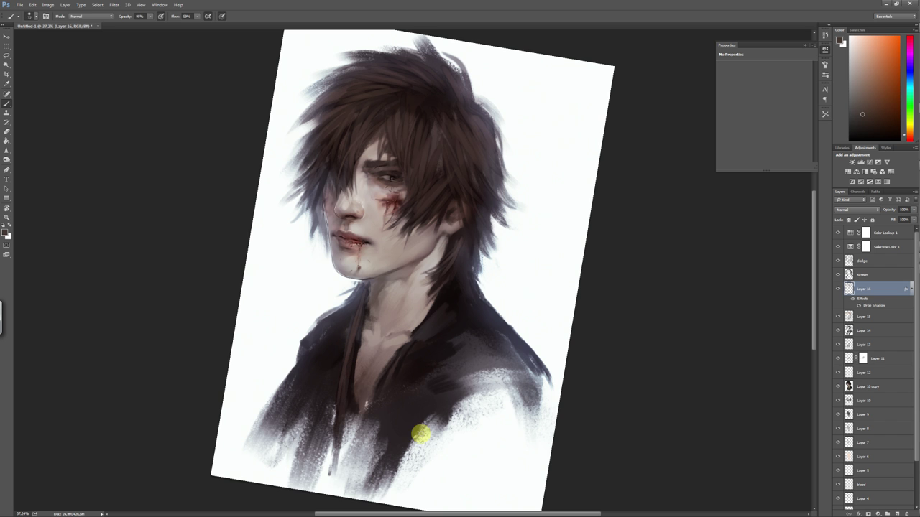
{"action": "key", "text": "ctrl+0"}
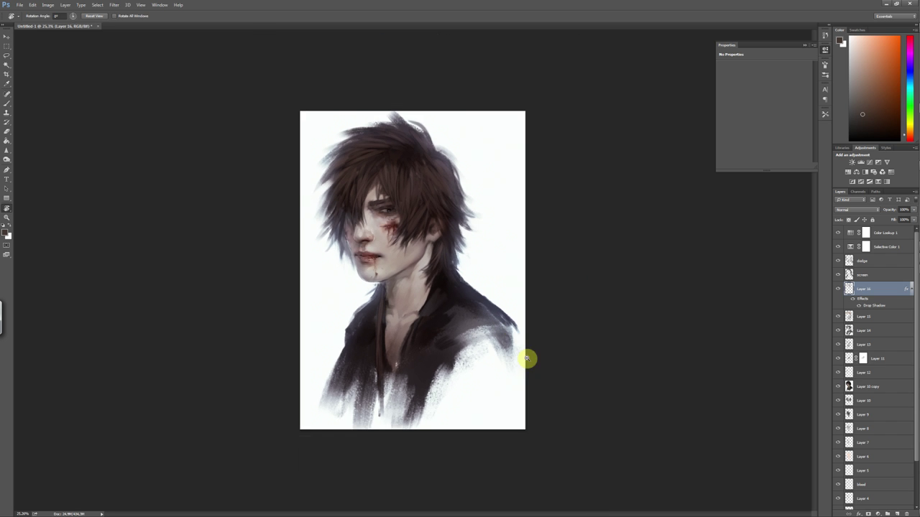
{"action": "left_click", "coordinate": [477, 335]}
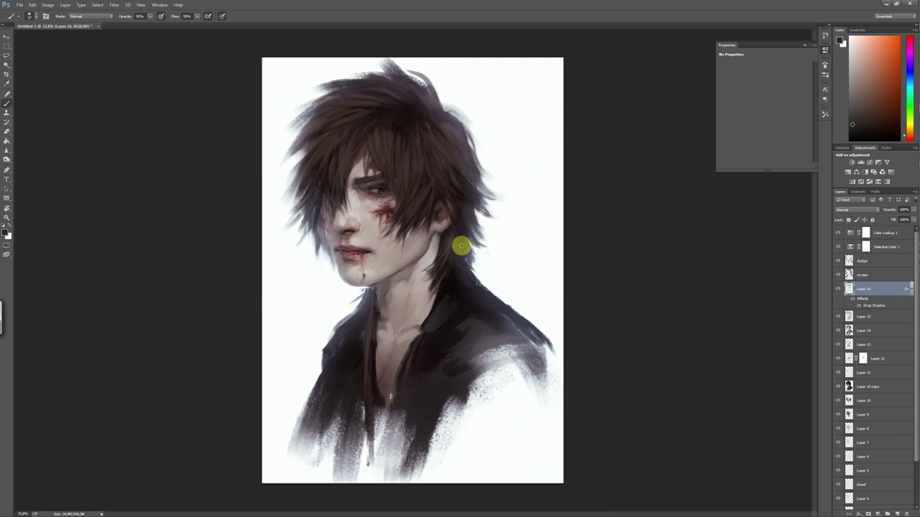
{"action": "key", "text": "ctrl+shift+alt+n"}
{"action": "scroll", "coordinate": [503, 267], "scroll_direction": "up", "scroll_amount": 2}
Sample dark brown hair tones and bring the right side of the face near the eye into view
{"action": "left_click", "coordinate": [513, 180], "text": "alt"}
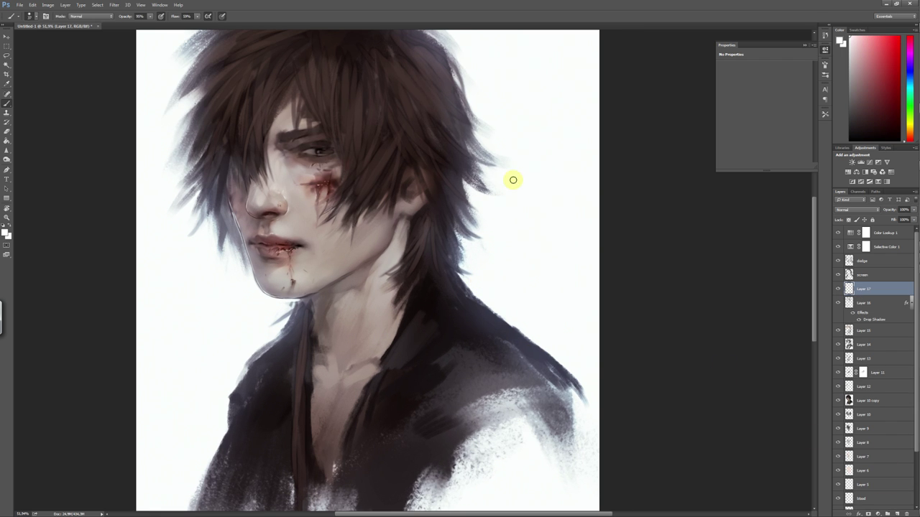
{"action": "left_click", "coordinate": [349, 170], "text": "alt"}
{"action": "left_click_drag", "start_coordinate": [386, 232], "coordinate": [530, 270]}
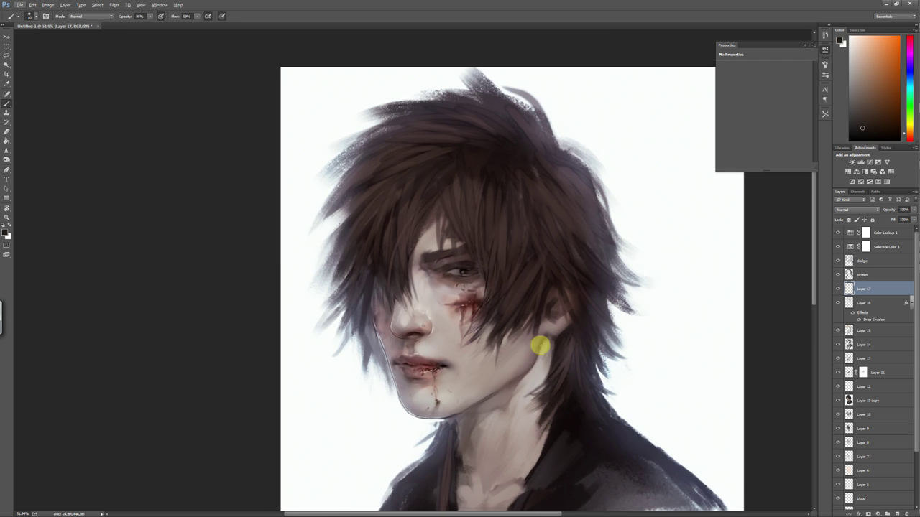
{"action": "left_click", "coordinate": [465, 247], "text": "alt"}
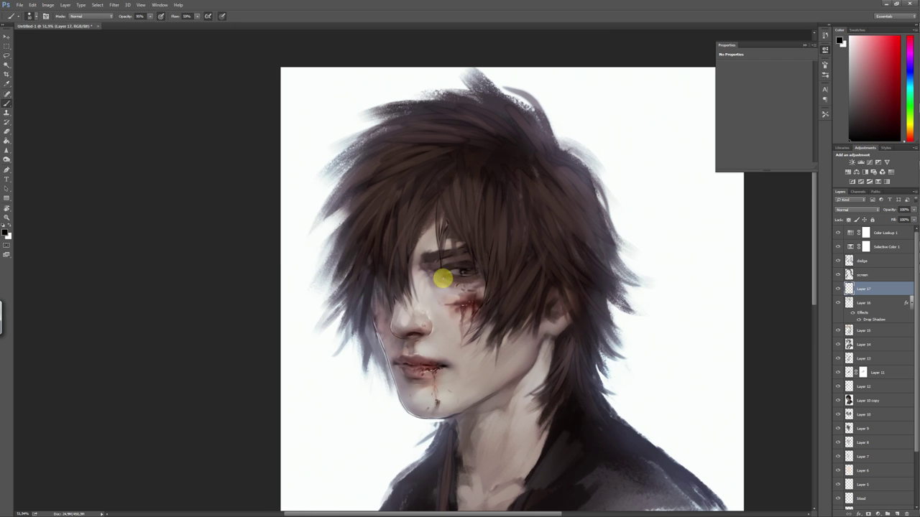
{"action": "left_click", "coordinate": [441, 278], "text": "alt"}
{"action": "scroll", "coordinate": [513, 308], "scroll_direction": "up", "scroll_amount": 2}
Touch up the hair with lighter, near-black and dark brown tones sampled from it
{"action": "right_click", "coordinate": [460, 213]}
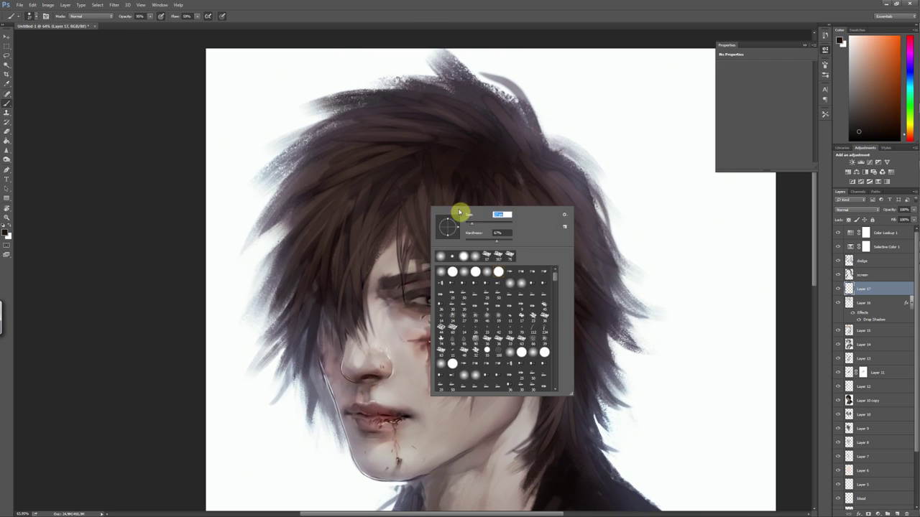
{"action": "left_click", "coordinate": [432, 173], "text": "alt"}
{"action": "left_click", "coordinate": [435, 196], "text": "alt"}
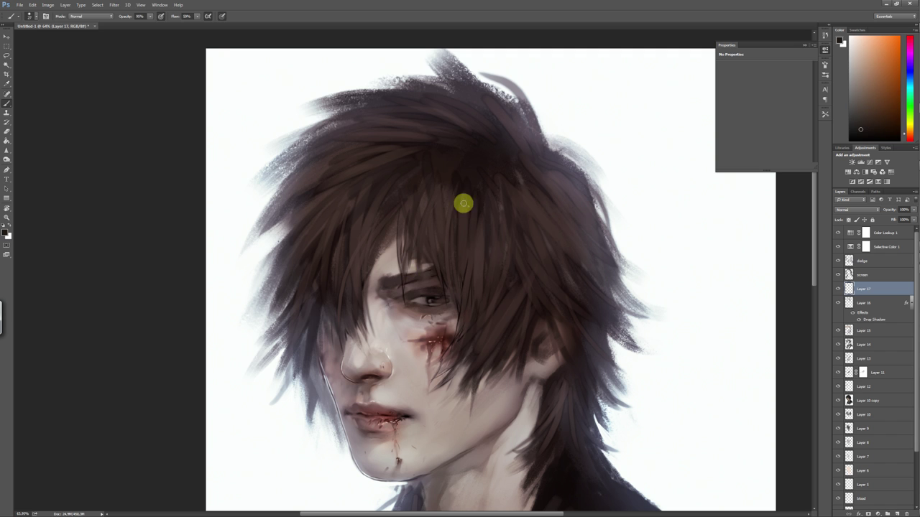
{"action": "left_click", "coordinate": [457, 261], "text": "alt"}
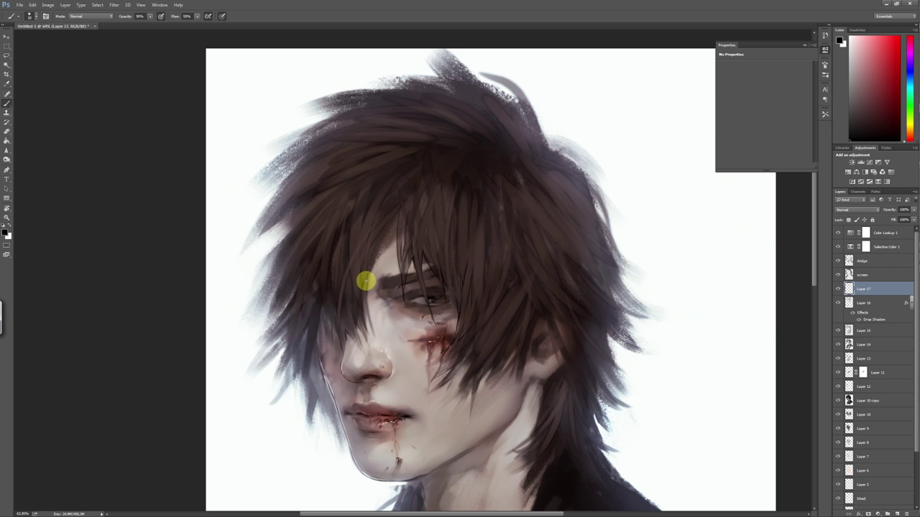
{"action": "left_click", "coordinate": [367, 307], "text": "alt"}
{"action": "right_click", "coordinate": [395, 338]}
{"action": "key", "text": "Escape"}
Deepen the shadows with near-black and dark brown tones sampled from the hair
{"action": "scroll", "coordinate": [379, 311], "scroll_direction": "up", "scroll_amount": 2}
{"action": "left_click", "coordinate": [365, 332], "text": "alt"}
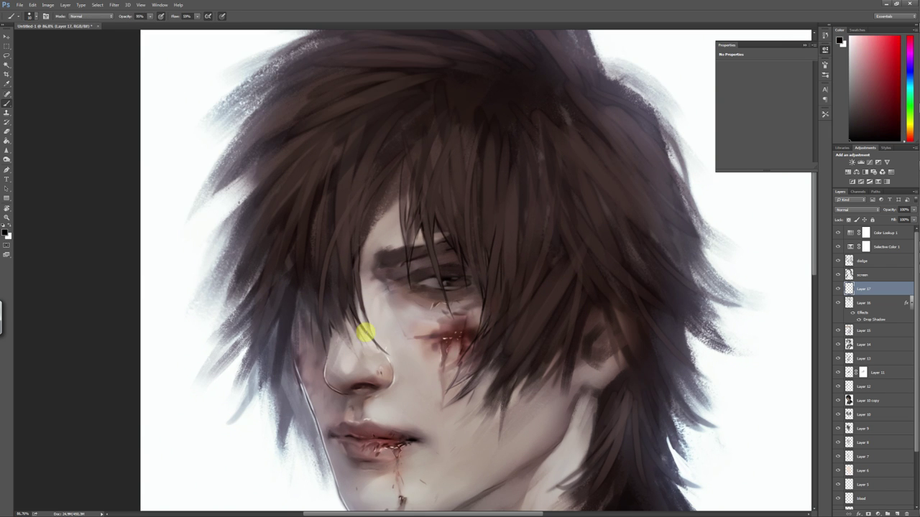
{"action": "left_click", "coordinate": [332, 314], "text": "alt"}
{"action": "left_click", "coordinate": [335, 297], "text": "alt"}
{"action": "right_click", "coordinate": [435, 333]}
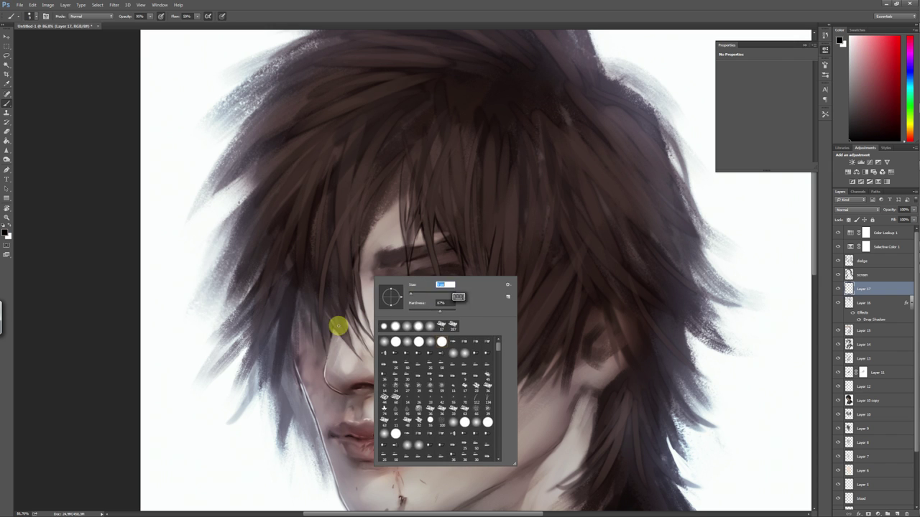
{"action": "left_click", "coordinate": [338, 326]}
Paint light skin tones sampled from the nose back onto the nose with a new brush
{"action": "left_click", "coordinate": [315, 352], "text": "alt"}
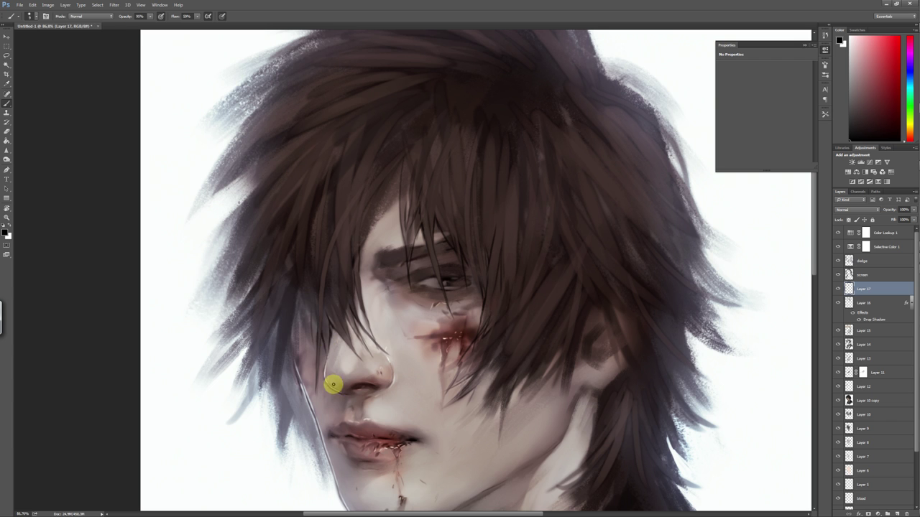
{"action": "scroll", "coordinate": [352, 332], "scroll_direction": "up", "scroll_amount": 3}
{"action": "left_click", "coordinate": [349, 364], "text": "alt"}
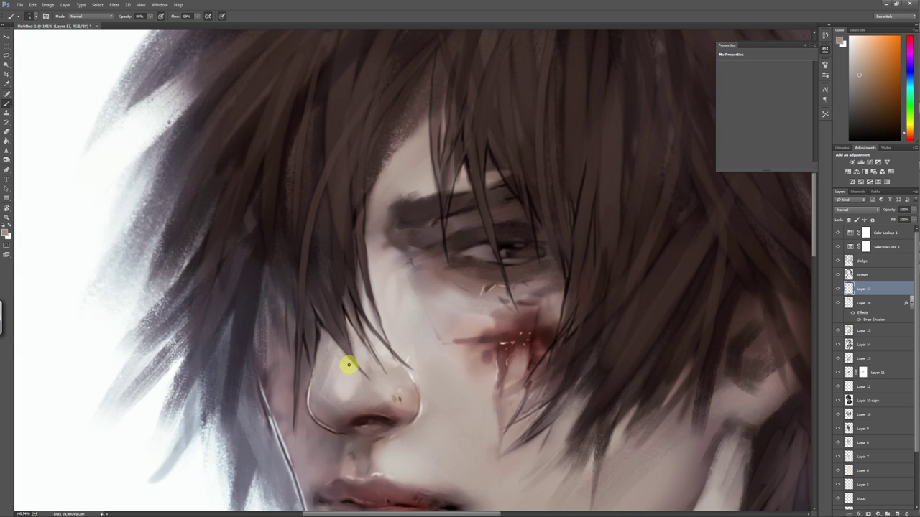
{"action": "left_click", "coordinate": [370, 357], "text": "alt"}
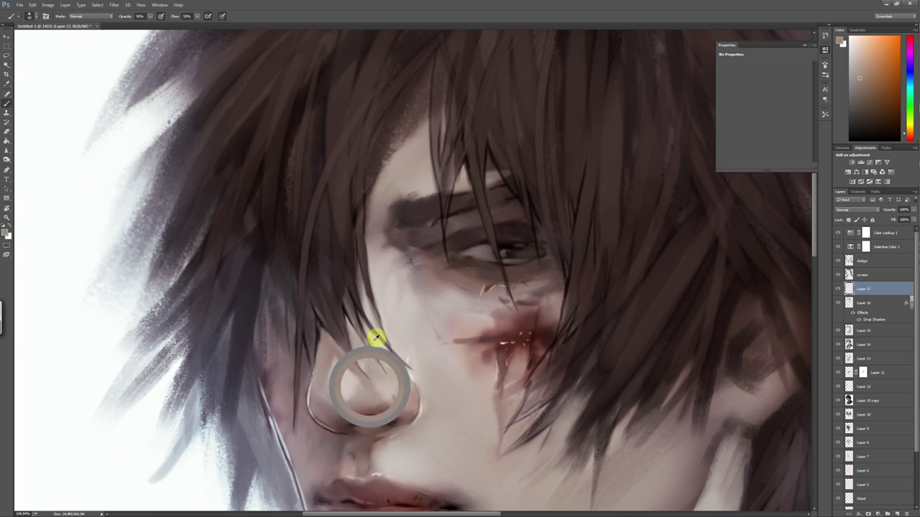
{"action": "right_click", "coordinate": [427, 368]}
{"action": "double_click", "coordinate": [372, 385]}
{"action": "mouse_move", "coordinate": [462, 413]}
{"action": "left_mouse_down"}
{"action": "mouse_move", "coordinate": [400, 211]}
{"action": "mouse_move", "coordinate": [349, 189]}
{"action": "left_mouse_up"}
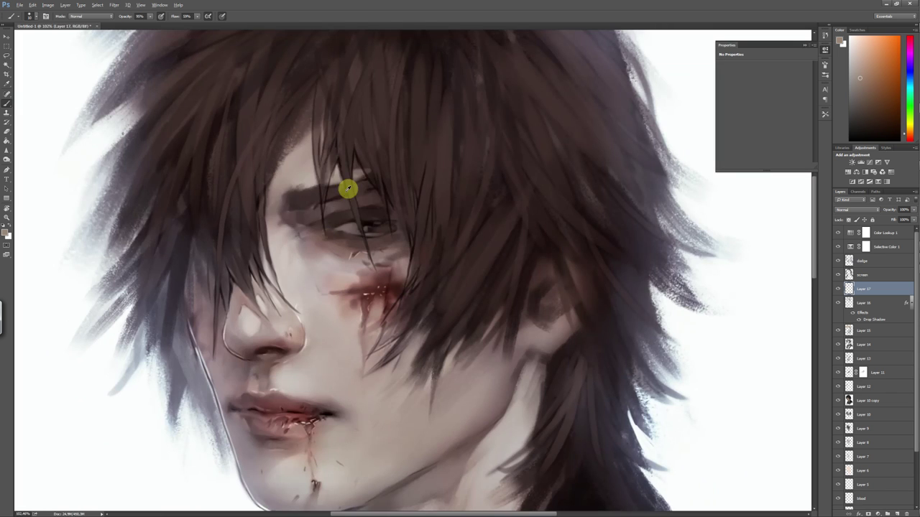
Paint dark and lighter browns along the eyebrow and orange-browns near the eye
{"action": "key", "text": "d"}
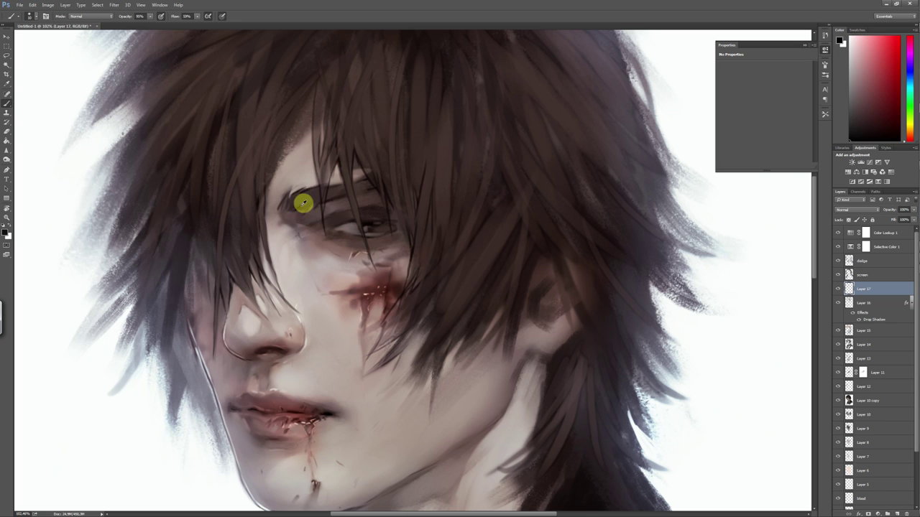
{"action": "left_click", "coordinate": [303, 204], "text": "alt"}
{"action": "left_click", "coordinate": [284, 224], "text": "alt"}
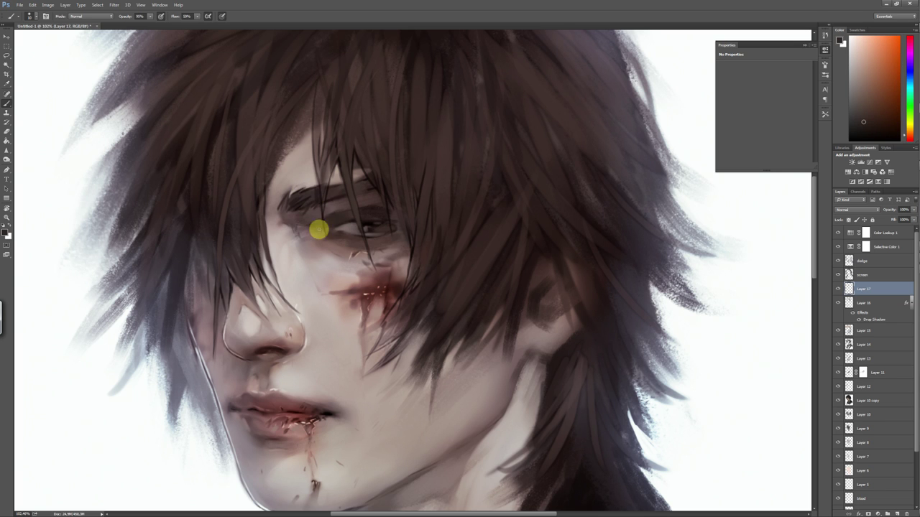
{"action": "key", "text": "d"}
{"action": "scroll", "coordinate": [411, 242], "scroll_direction": "down", "scroll_amount": 3}
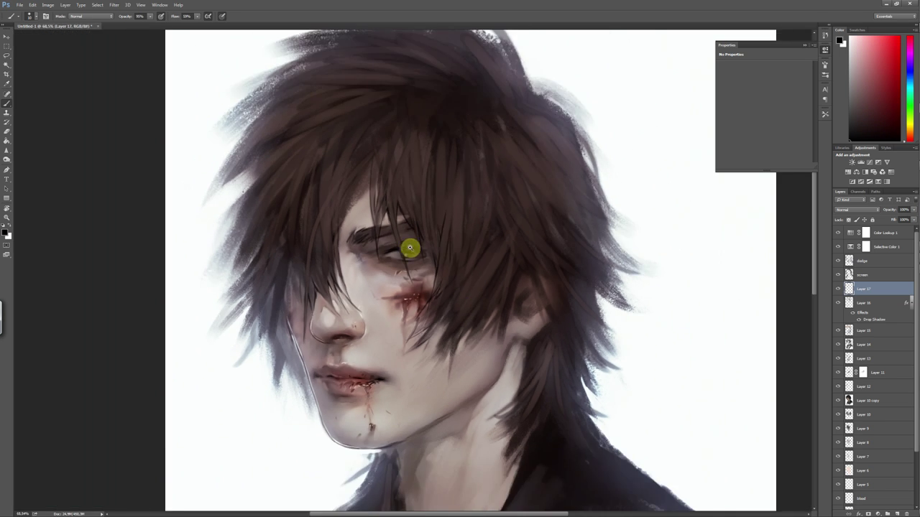
{"action": "scroll", "coordinate": [367, 217], "scroll_direction": "up", "scroll_amount": 5}
{"action": "left_click", "coordinate": [370, 220], "text": "alt"}
{"action": "left_click", "coordinate": [396, 192], "text": "alt"}
Add small brown and reddish touches around the iris
{"action": "scroll", "coordinate": [431, 273], "scroll_direction": "down", "scroll_amount": 5}
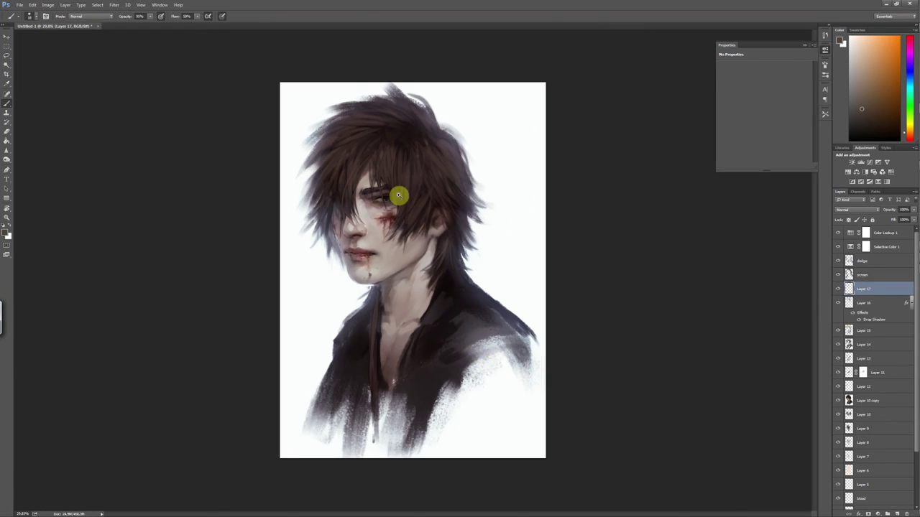
{"action": "left_click", "coordinate": [398, 196], "text": "alt"}
{"action": "scroll", "coordinate": [399, 191], "scroll_direction": "up", "scroll_amount": 2}
{"action": "scroll", "coordinate": [388, 242], "scroll_direction": "up", "scroll_amount": 1}
{"action": "right_click", "coordinate": [373, 189]}
{"action": "left_click", "coordinate": [370, 189], "text": "alt"}
{"action": "scroll", "coordinate": [370, 189], "scroll_direction": "up", "scroll_amount": 2}
{"action": "left_click", "coordinate": [384, 192], "text": "alt"}
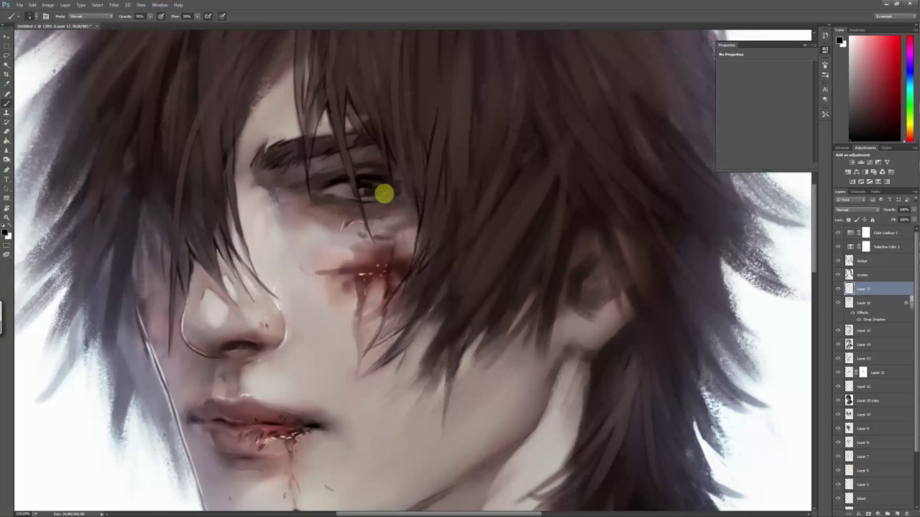
{"action": "scroll", "coordinate": [368, 186], "scroll_direction": "up", "scroll_amount": 1}
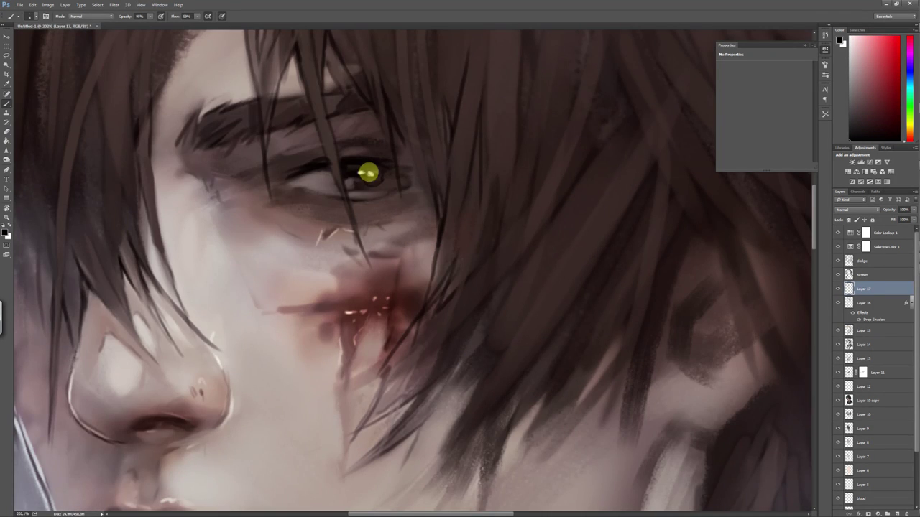
{"action": "left_click", "coordinate": [352, 182], "text": "alt"}
Add orange and red tones sampled from the face around the eye
{"action": "left_click", "coordinate": [384, 176], "text": "alt"}
{"action": "scroll", "coordinate": [432, 268], "scroll_direction": "down", "scroll_amount": 2}
{"action": "left_click", "coordinate": [419, 261], "text": "alt"}
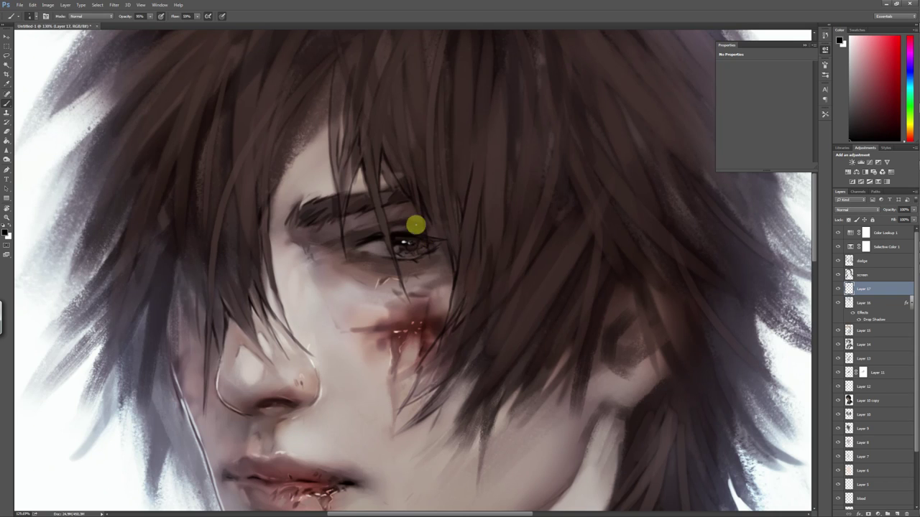
{"action": "scroll", "coordinate": [412, 312], "scroll_direction": "down", "scroll_amount": 1}
{"action": "right_click", "coordinate": [472, 273]}
{"action": "key", "text": "Escape"}
{"action": "left_click", "coordinate": [404, 254], "text": "alt"}
{"action": "scroll", "coordinate": [480, 313], "scroll_direction": "down", "scroll_amount": 1}
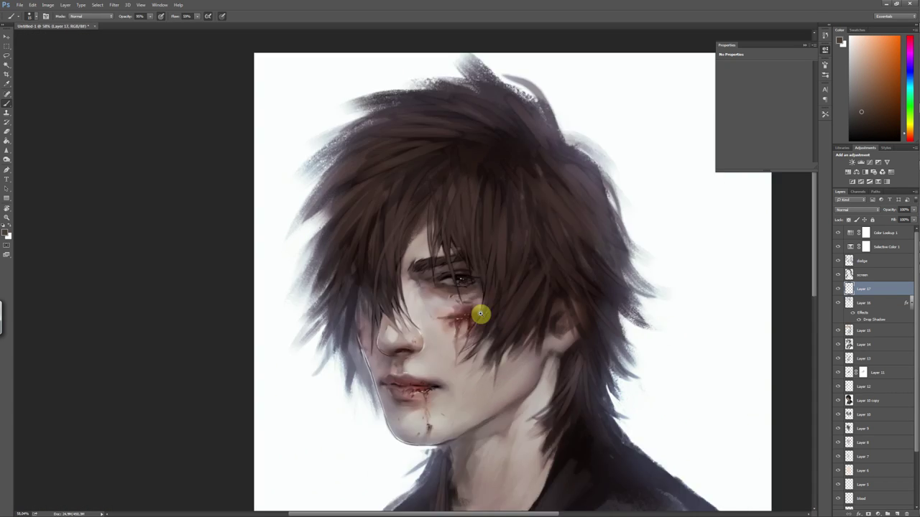
{"action": "scroll", "coordinate": [480, 314], "scroll_direction": "down", "scroll_amount": 1}
{"action": "scroll", "coordinate": [391, 215], "scroll_direction": "up", "scroll_amount": 4}
Shade beside and below the eye with darker brown, lighter and near-black tones
{"action": "left_click", "coordinate": [406, 232], "text": "alt"}
{"action": "right_click", "coordinate": [440, 195]}
{"action": "key", "text": "Escape"}
{"action": "left_click", "coordinate": [381, 213], "text": "alt"}
{"action": "left_click", "coordinate": [419, 221], "text": "alt"}
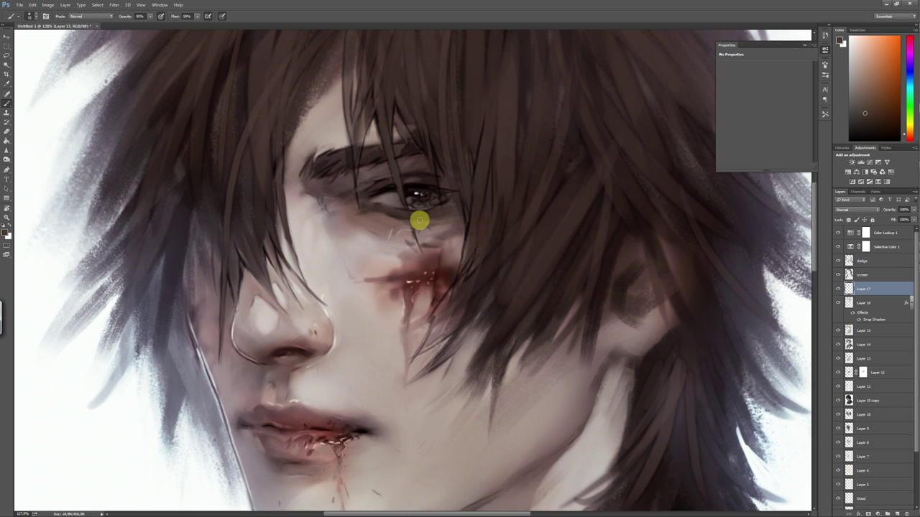
{"action": "left_click", "coordinate": [361, 207], "text": "alt"}
{"action": "left_click", "coordinate": [388, 194], "text": "alt"}
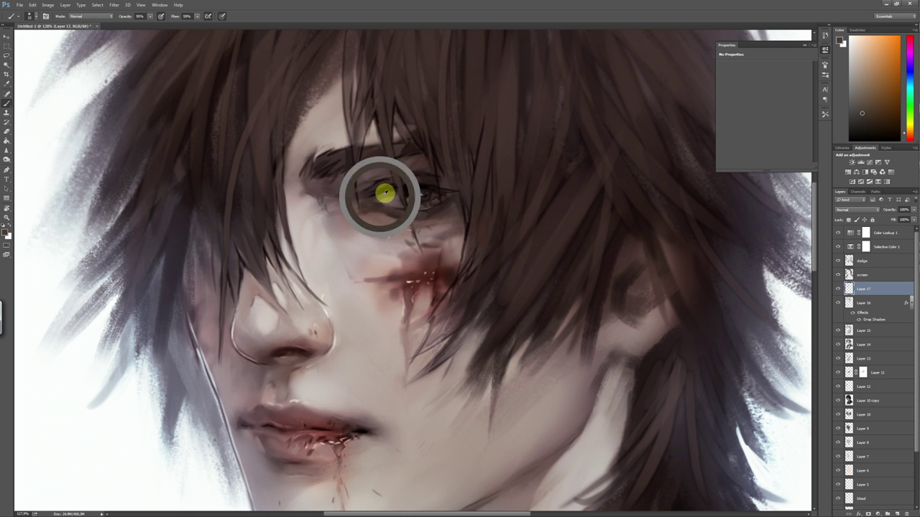
{"action": "scroll", "coordinate": [437, 350], "scroll_direction": "down", "scroll_amount": 3}
{"action": "scroll", "coordinate": [437, 314], "scroll_direction": "up", "scroll_amount": 3}
{"action": "right_click", "coordinate": [411, 157]}
{"action": "key", "text": "Escape"}
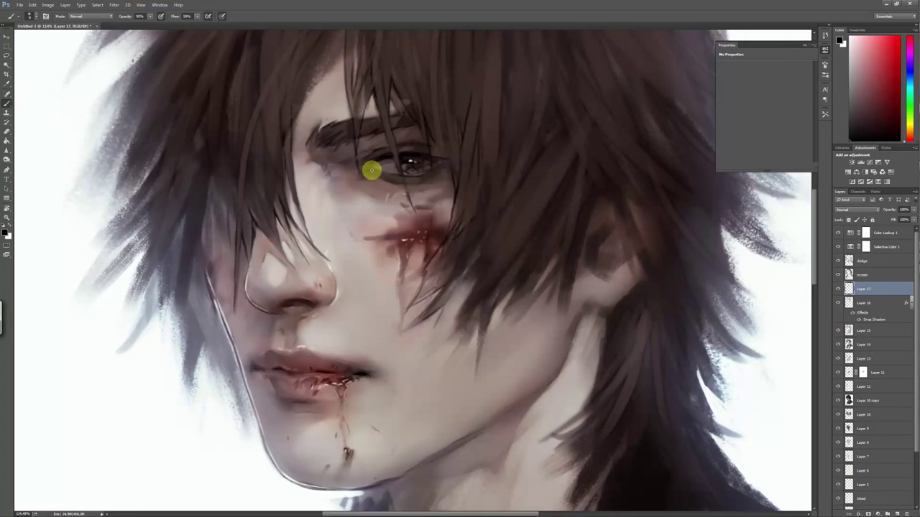
Soften the eye area with light and muted brownish skin tones
{"action": "left_click", "coordinate": [377, 178], "text": "alt"}
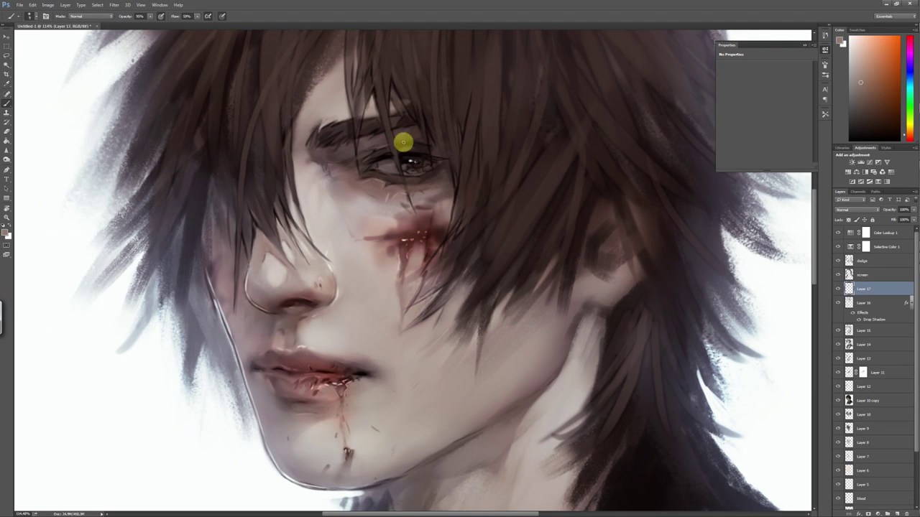
{"action": "key", "text": "d"}
{"action": "left_click", "coordinate": [421, 188], "text": "alt"}
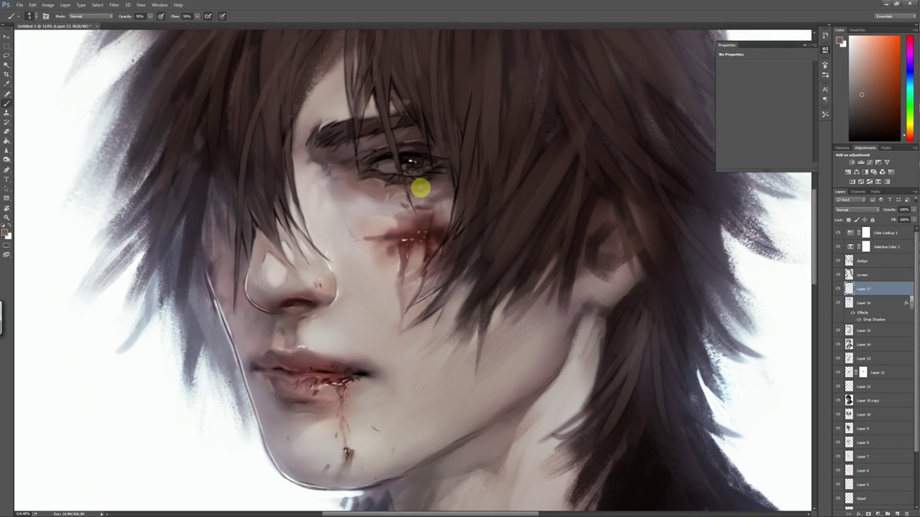
{"action": "scroll", "coordinate": [396, 174], "scroll_direction": "down", "scroll_amount": 3}
{"action": "scroll", "coordinate": [407, 217], "scroll_direction": "up", "scroll_amount": 3}
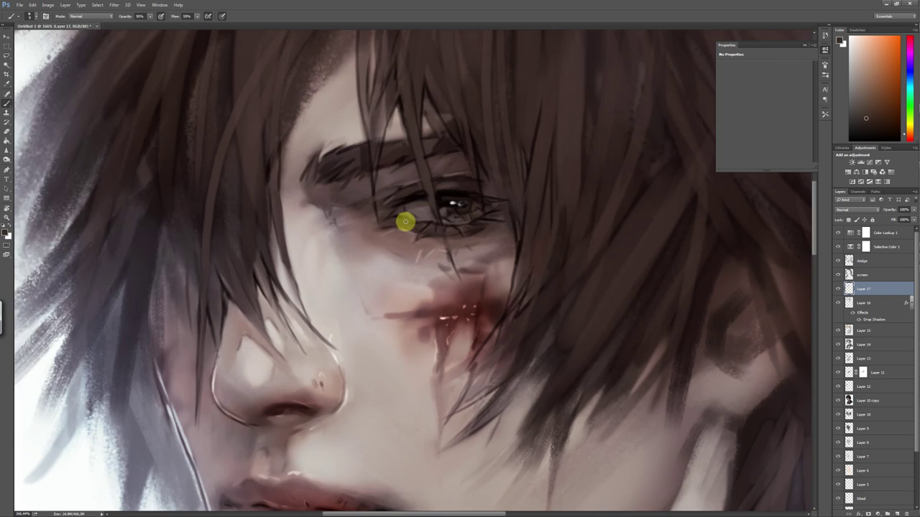
{"action": "scroll", "coordinate": [462, 318], "scroll_direction": "down", "scroll_amount": 5}
{"action": "scroll", "coordinate": [417, 209], "scroll_direction": "up", "scroll_amount": 2}
{"action": "scroll", "coordinate": [403, 197], "scroll_direction": "up", "scroll_amount": 2}
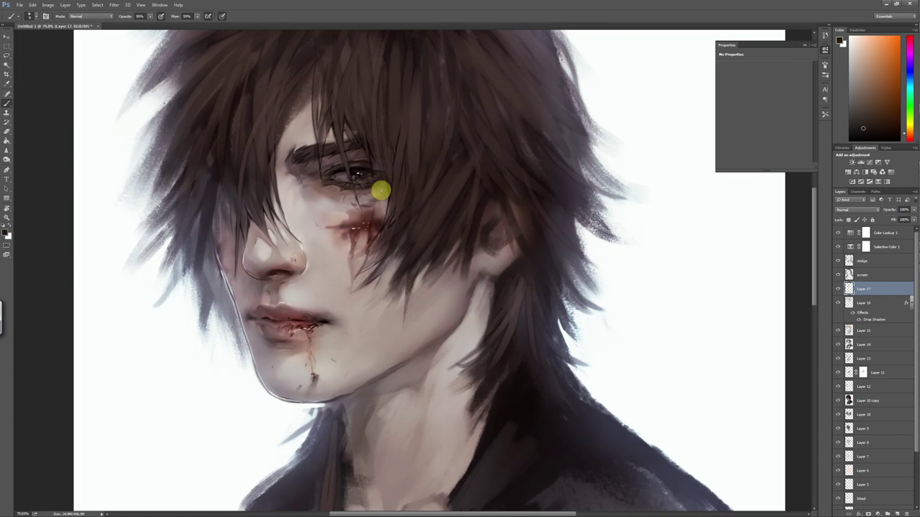
Paint reddish tones sampled from the cheek into the cheek wound
{"action": "right_click", "coordinate": [383, 241]}
{"action": "left_click", "coordinate": [353, 219], "text": "alt"}
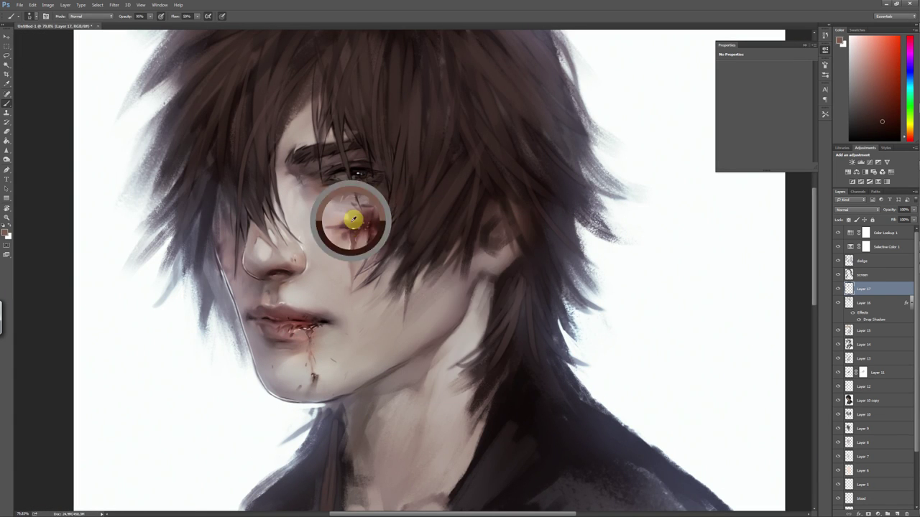
{"action": "scroll", "coordinate": [352, 221], "scroll_direction": "up", "scroll_amount": 2}
{"action": "left_click", "coordinate": [374, 217], "text": "alt"}
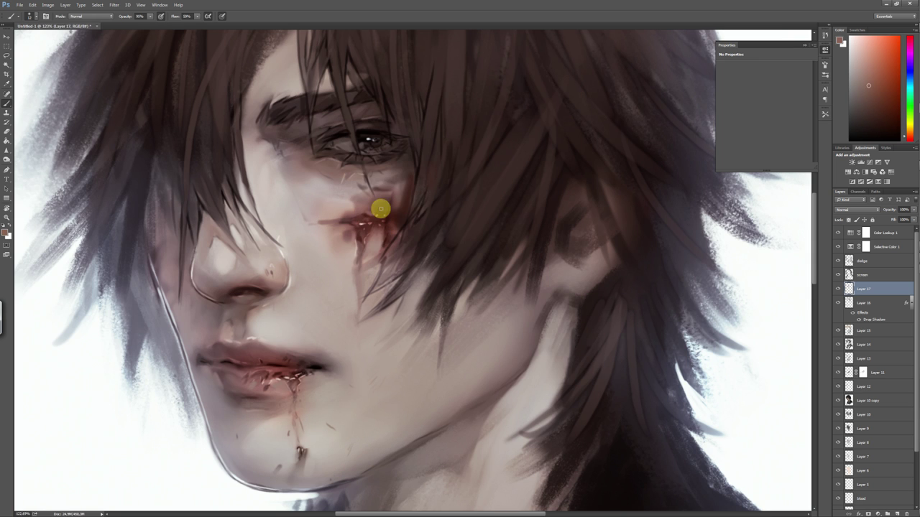
{"action": "left_click", "coordinate": [363, 213], "text": "alt"}
{"action": "right_click", "coordinate": [389, 215]}
{"action": "key", "text": "Escape"}
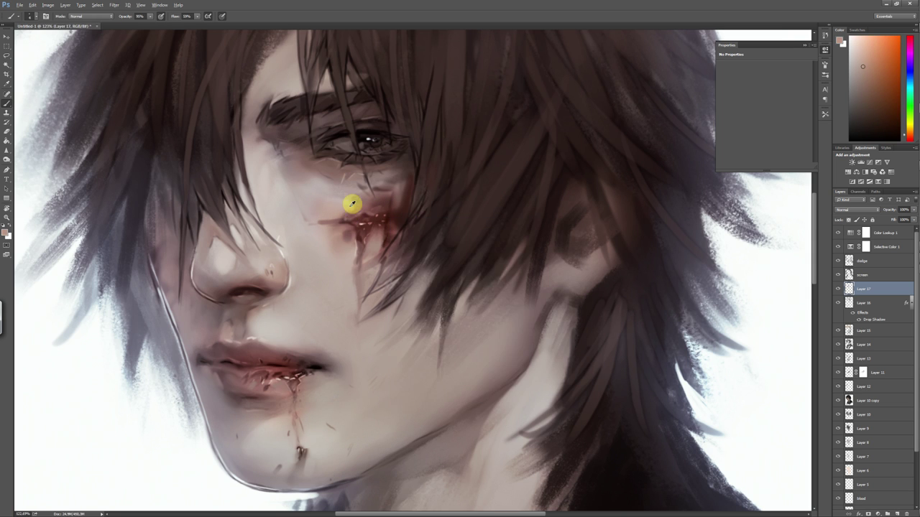
{"action": "scroll", "coordinate": [421, 304], "scroll_direction": "down", "scroll_amount": 5}
{"action": "scroll", "coordinate": [421, 261], "scroll_direction": "up", "scroll_amount": 4}
{"action": "scroll", "coordinate": [273, 427], "scroll_direction": "up", "scroll_amount": 2}
Paint dark red into the wound and a soft pink stroke on the cheek, erasing excess
{"action": "left_click", "coordinate": [277, 430], "text": "alt"}
{"action": "left_click", "coordinate": [382, 235], "text": "alt"}
{"action": "left_click", "coordinate": [424, 245], "text": "alt"}
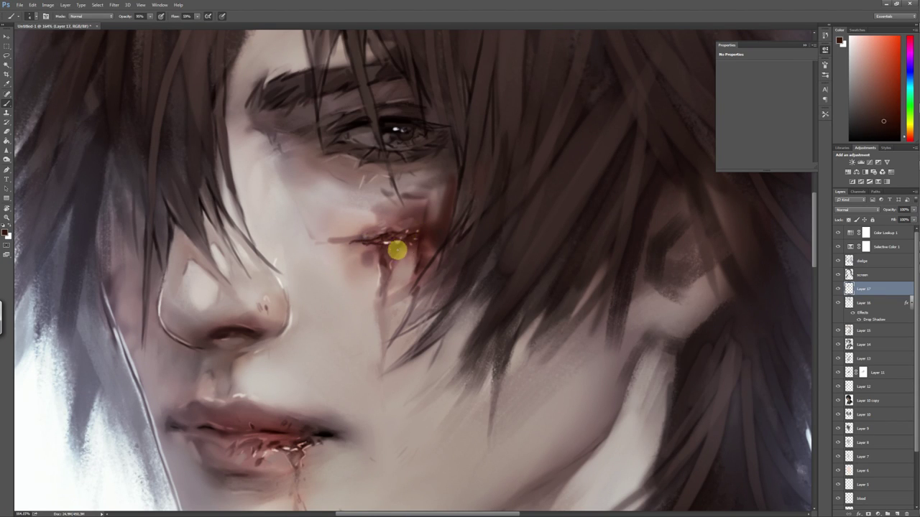
{"action": "left_click", "coordinate": [373, 302], "text": "alt"}
{"action": "left_click_drag", "start_coordinate": [362, 323], "coordinate": [381, 289]}
{"action": "key", "text": "e"}
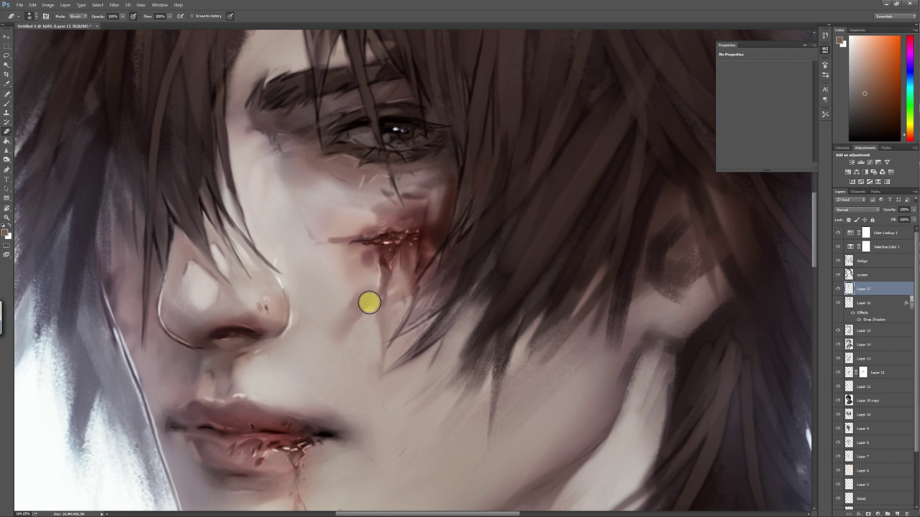
{"action": "key", "text": "b"}
Blend the cheek around the cut with darker and lighter sampled tones
{"action": "scroll", "coordinate": [452, 300], "scroll_direction": "down", "scroll_amount": 3}
{"action": "scroll", "coordinate": [379, 276], "scroll_direction": "up", "scroll_amount": 2}
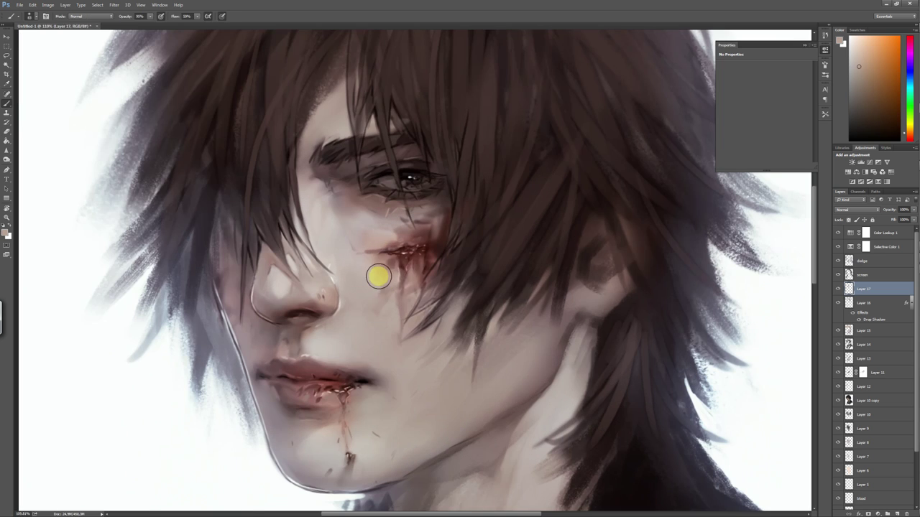
{"action": "left_click", "coordinate": [379, 276], "text": "alt"}
{"action": "left_click", "coordinate": [381, 267], "text": "alt"}
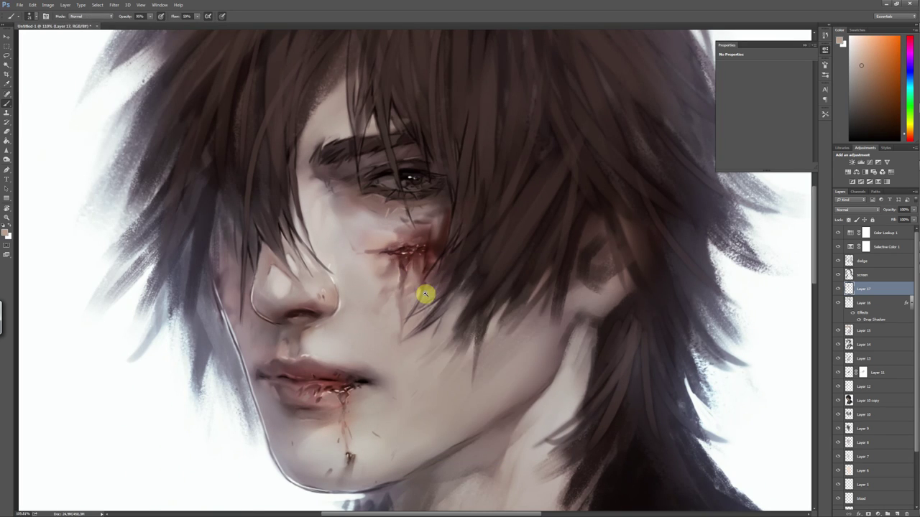
{"action": "scroll", "coordinate": [425, 294], "scroll_direction": "down", "scroll_amount": 3}
{"action": "scroll", "coordinate": [429, 314], "scroll_direction": "up", "scroll_amount": 2}
{"action": "scroll", "coordinate": [362, 307], "scroll_direction": "up", "scroll_amount": 2}
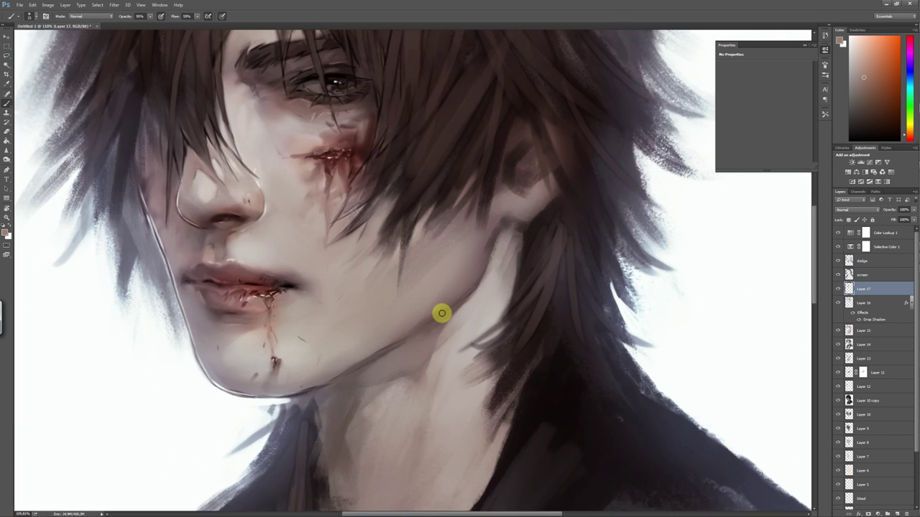
{"action": "scroll", "coordinate": [499, 312], "scroll_direction": "up", "scroll_amount": 1}
Add a new layer above Layer 17, choose a 60 px brush shape and sample a darker red
{"action": "key", "text": "ctrl+shift+alt+n"}
{"action": "right_click", "coordinate": [510, 222]}
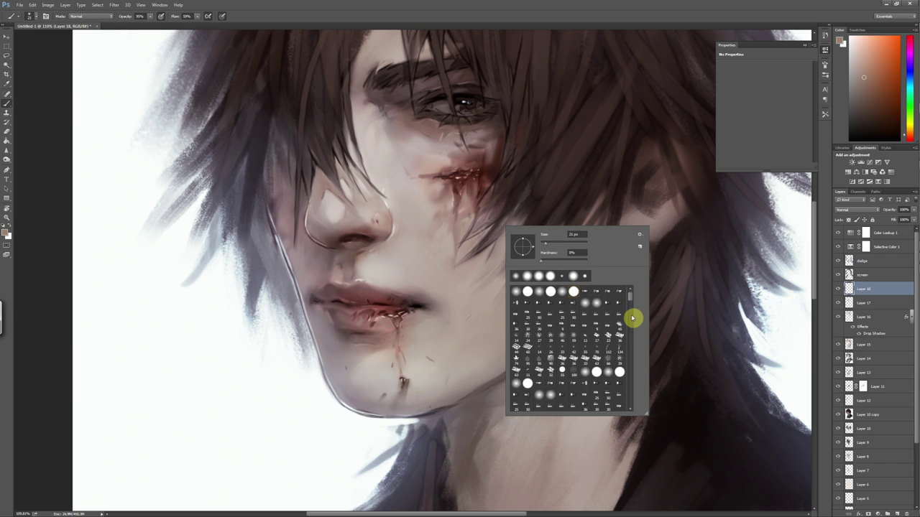
{"action": "left_click", "coordinate": [475, 345]}
{"action": "right_click", "coordinate": [496, 346]}
{"action": "double_click", "coordinate": [632, 409]}
{"action": "right_click", "coordinate": [503, 359]}
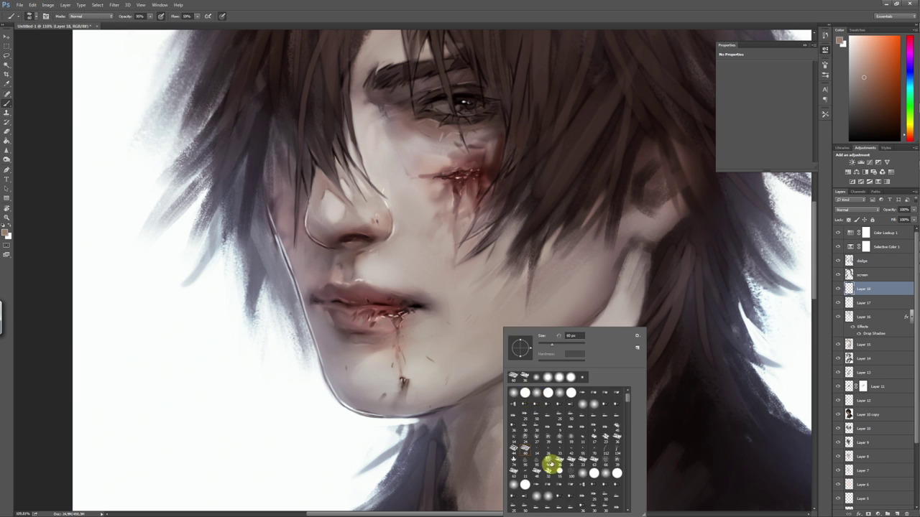
{"action": "double_click", "coordinate": [550, 465]}
{"action": "left_click", "coordinate": [409, 329], "text": "alt"}
{"action": "right_click", "coordinate": [470, 301]}
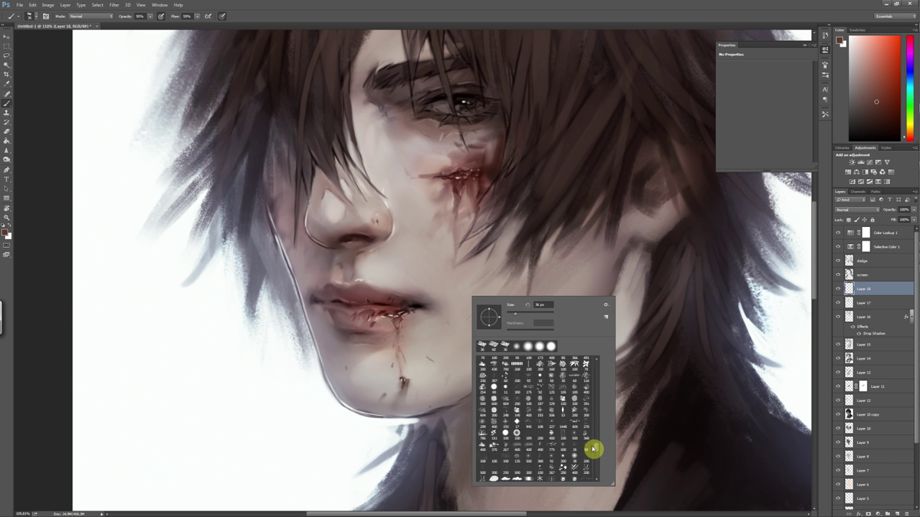
Paint a brown stroke near the chin, then erase and resample cheek and skin tones around it
{"action": "left_click_drag", "start_coordinate": [428, 377], "coordinate": [444, 377]}
{"action": "key", "text": "e"}
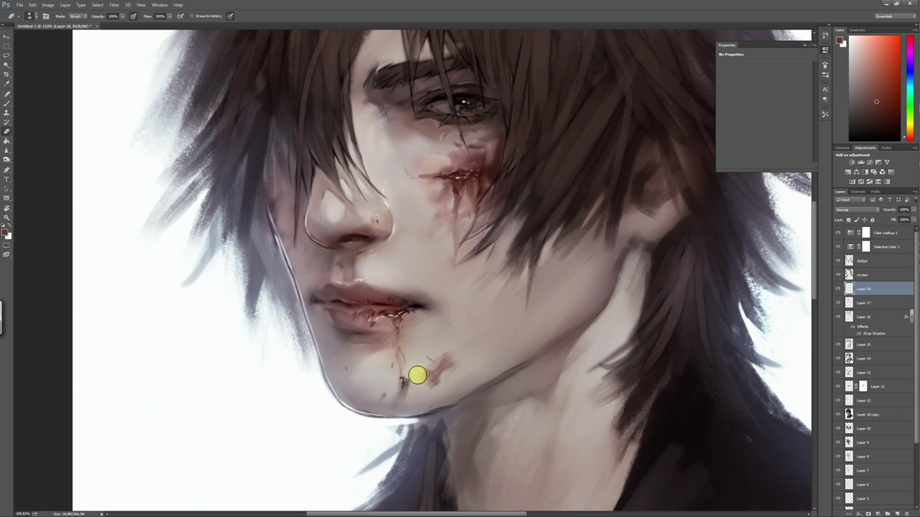
{"action": "scroll", "coordinate": [436, 373], "scroll_direction": "down", "scroll_amount": 3}
{"action": "left_click", "coordinate": [481, 398], "text": "alt"}
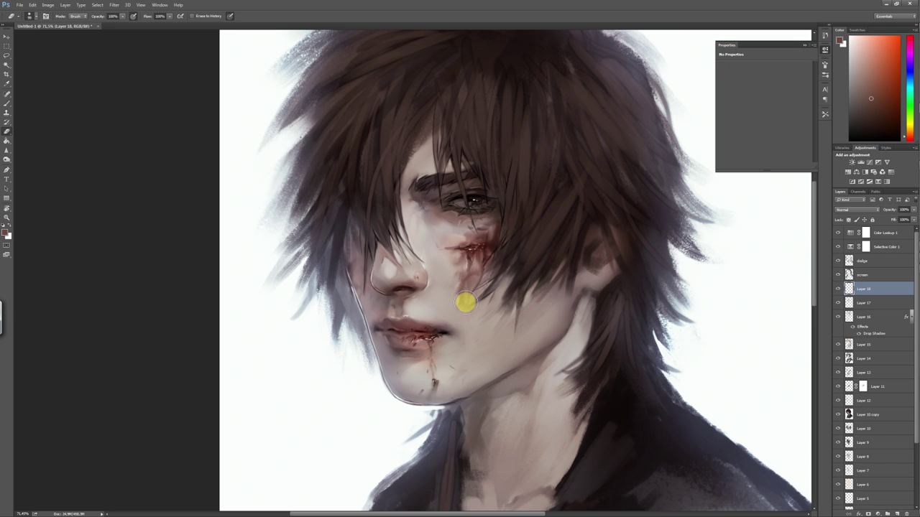
{"action": "left_click", "coordinate": [464, 220], "text": "alt"}
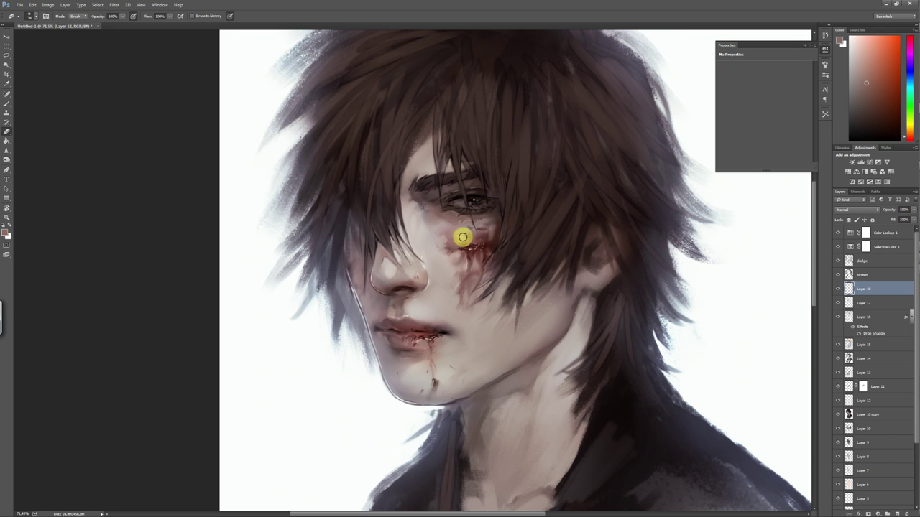
{"action": "scroll", "coordinate": [445, 250], "scroll_direction": "down", "scroll_amount": 1}
{"action": "key", "text": "b"}
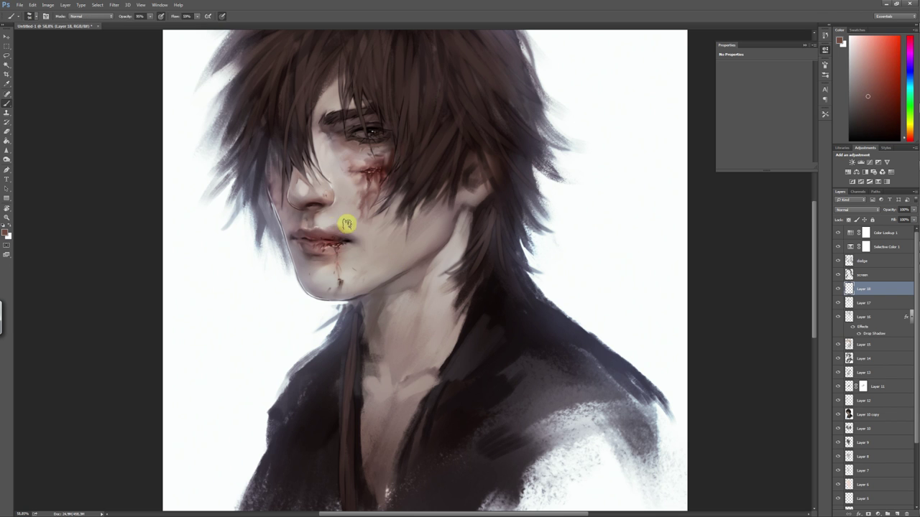
{"action": "left_click", "coordinate": [347, 224], "text": "alt"}
{"action": "key", "text": "e"}
{"action": "right_click", "coordinate": [334, 235]}
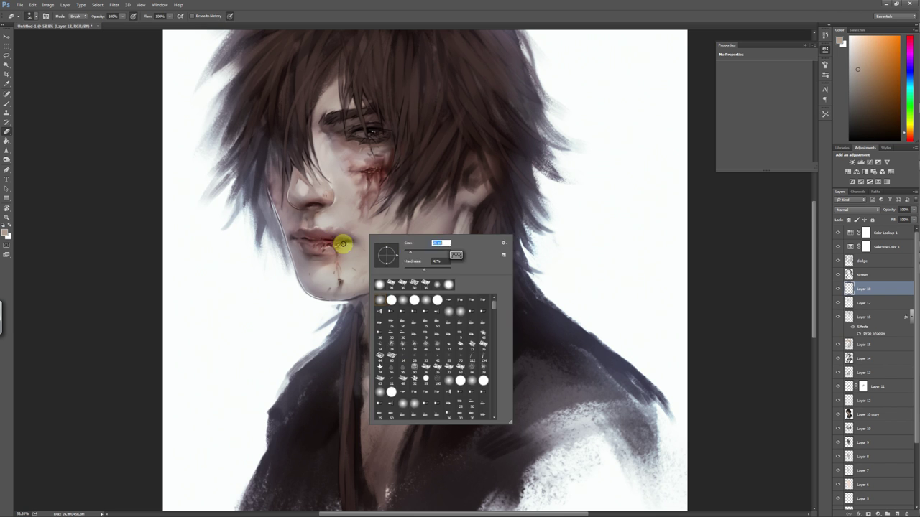
{"action": "scroll", "coordinate": [365, 417], "scroll_direction": "down", "scroll_amount": 3}
{"action": "scroll", "coordinate": [487, 372], "scroll_direction": "up", "scroll_amount": 5}
Repaint the red blood under the lower lip and add a red-brown smear down the chin
{"action": "key", "text": "b"}
{"action": "left_click", "coordinate": [391, 270], "text": "alt"}
{"action": "left_click_drag", "start_coordinate": [391, 268], "coordinate": [386, 284]}
{"action": "left_click", "coordinate": [390, 265], "text": "alt"}
{"action": "key", "text": "e"}
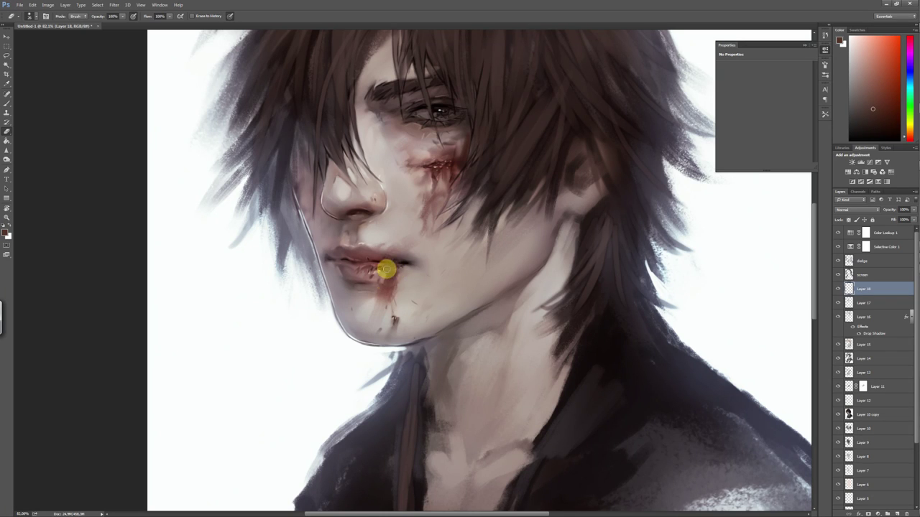
{"action": "key", "text": "b"}
{"action": "left_click_drag", "start_coordinate": [402, 302], "coordinate": [408, 352]}
{"action": "key", "text": "e"}
{"action": "right_click", "coordinate": [396, 310]}
View the whole painting and adjust the brush and eraser size and hardness
{"action": "key", "text": "ctrl+0"}
{"action": "scroll", "coordinate": [446, 335], "scroll_direction": "up", "scroll_amount": 2}
{"action": "scroll", "coordinate": [431, 251], "scroll_direction": "up", "scroll_amount": 2}
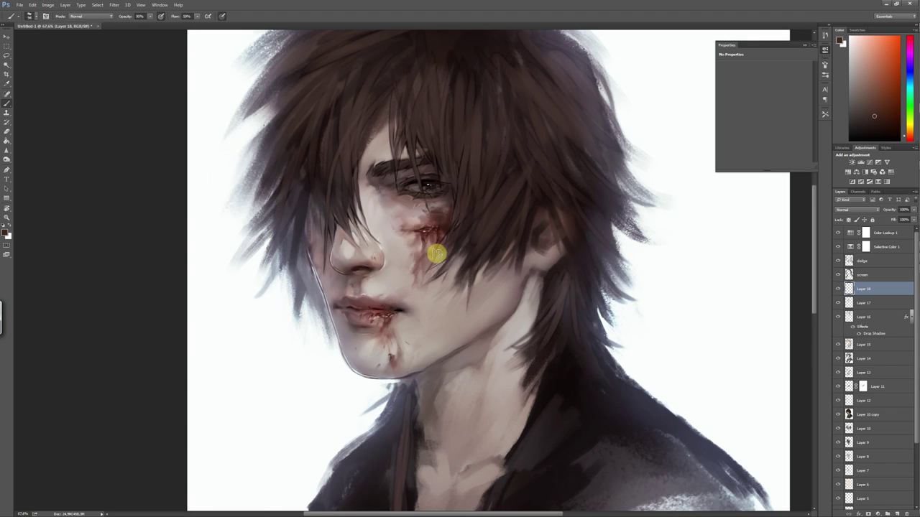
{"action": "right_click", "coordinate": [454, 218]}
{"action": "key", "text": "b"}
{"action": "key", "text": "e"}
{"action": "right_click", "coordinate": [443, 286]}
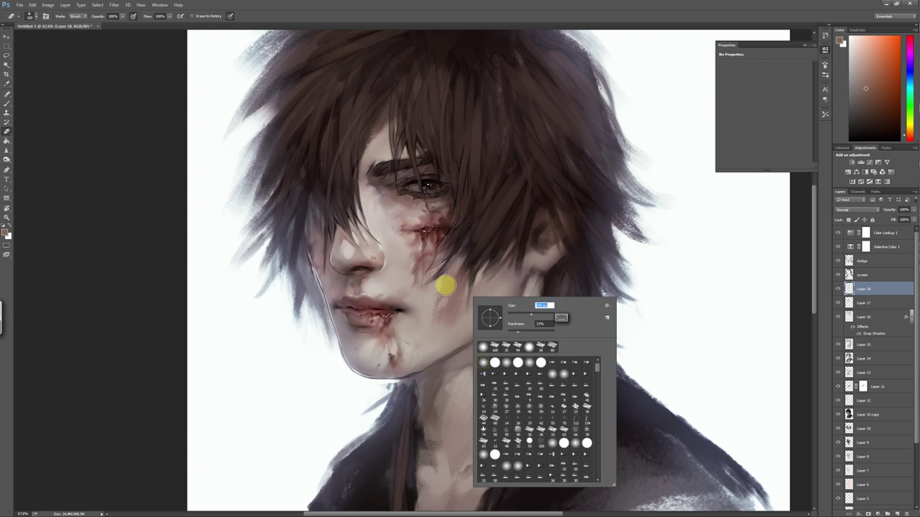
{"action": "scroll", "coordinate": [449, 331], "scroll_direction": "down", "scroll_amount": 3}
Sample a face colour and erase back parts of the blood with a resized eraser
{"action": "key", "text": "b"}
{"action": "left_click", "coordinate": [386, 214], "text": "alt"}
{"action": "key", "text": "e"}
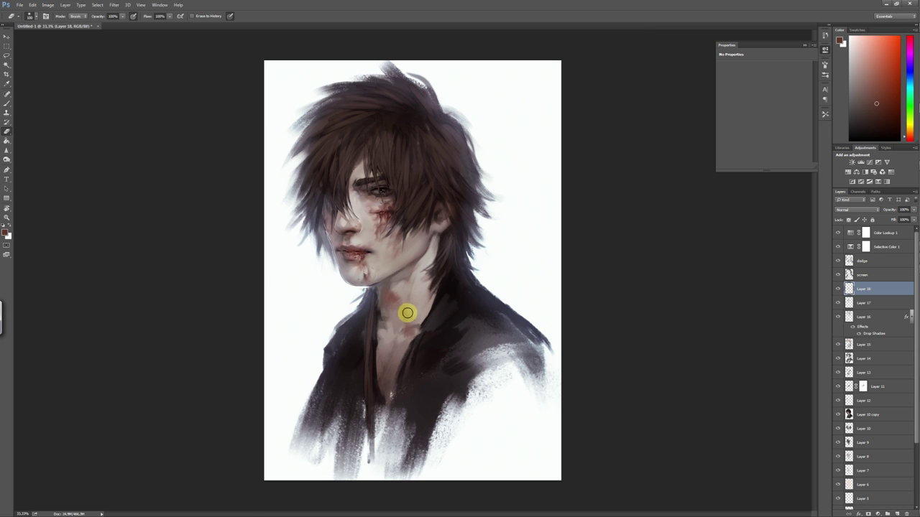
{"action": "scroll", "coordinate": [409, 312], "scroll_direction": "up", "scroll_amount": 2}
{"action": "right_click", "coordinate": [408, 312]}
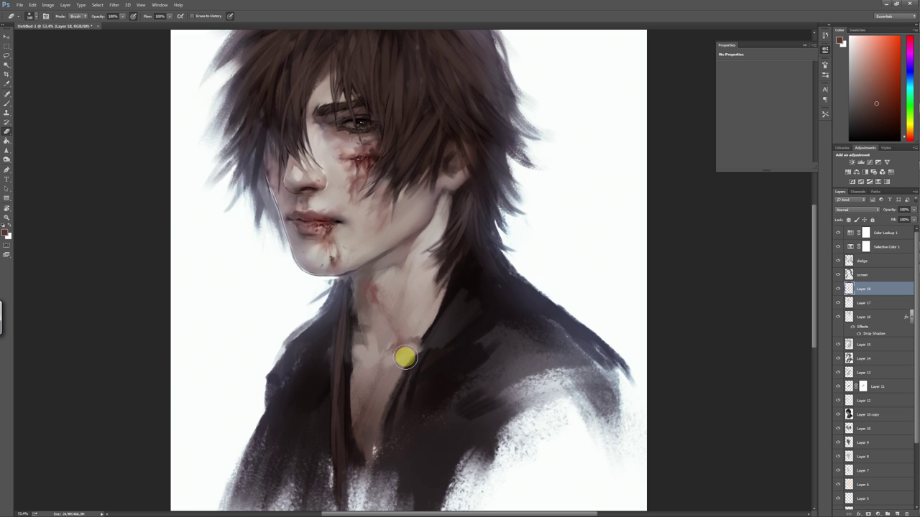
{"action": "scroll", "coordinate": [395, 335], "scroll_direction": "down", "scroll_amount": 1}
{"action": "scroll", "coordinate": [477, 372], "scroll_direction": "down", "scroll_amount": 1}
Lasso the blood area on the neck and darken it with Levels black input 39
{"action": "key", "text": "l"}
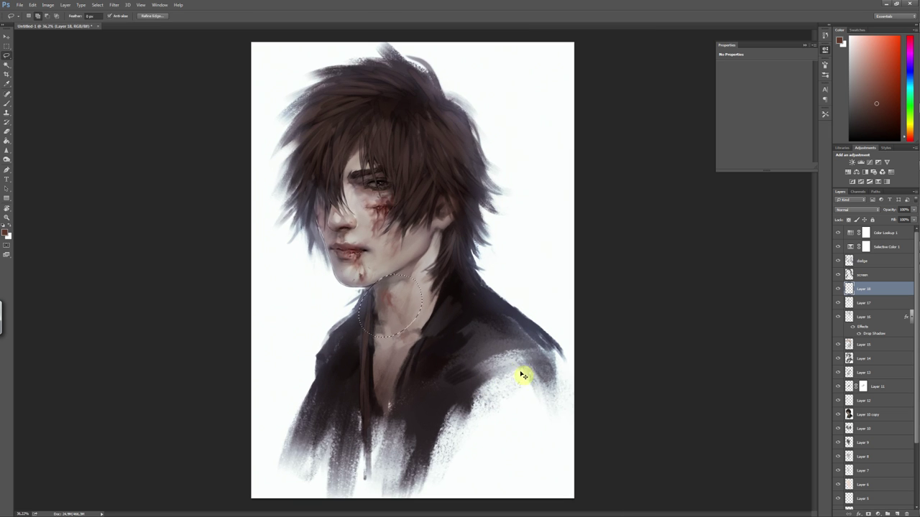
{"action": "key", "text": "ctrl+l"}
{"action": "left_click_drag", "start_coordinate": [504, 241], "coordinate": [518, 241]}
{"action": "key", "text": "Return"}
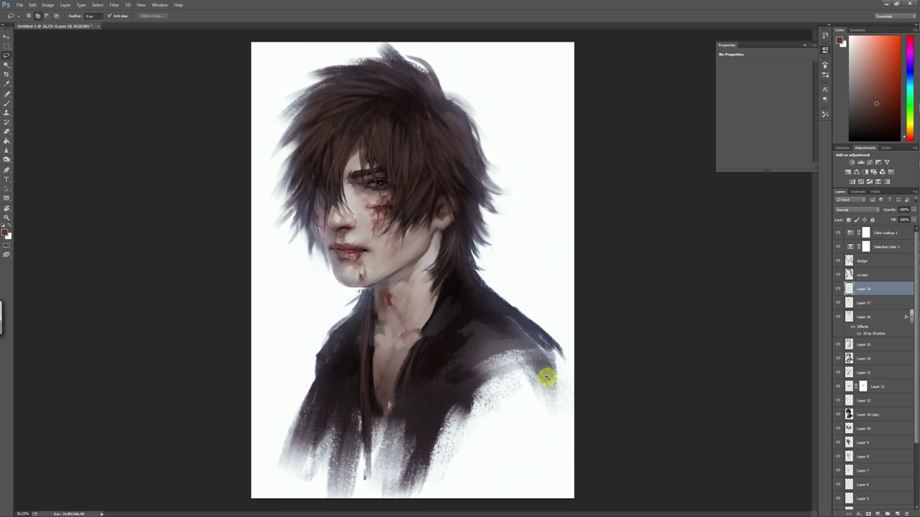
{"action": "key", "text": "ctrl+d"}
{"action": "scroll", "coordinate": [544, 379], "scroll_direction": "up", "scroll_amount": 1}
{"action": "key", "text": "e"}
{"action": "scroll", "coordinate": [468, 347], "scroll_direction": "down", "scroll_amount": 1}
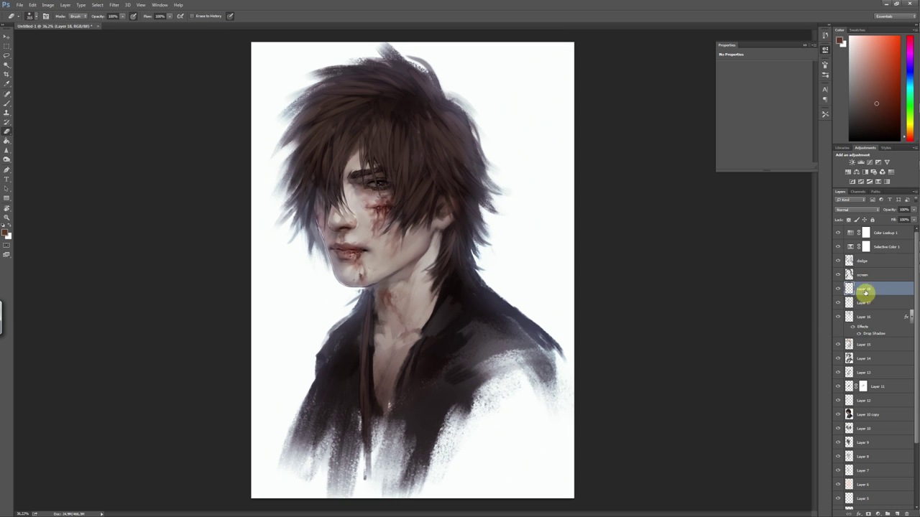
Switch to Layer 17, sample a dark hair tone and set the brush size and hardness
{"action": "left_click", "coordinate": [859, 303]}
{"action": "scroll", "coordinate": [462, 349], "scroll_direction": "up", "scroll_amount": 2}
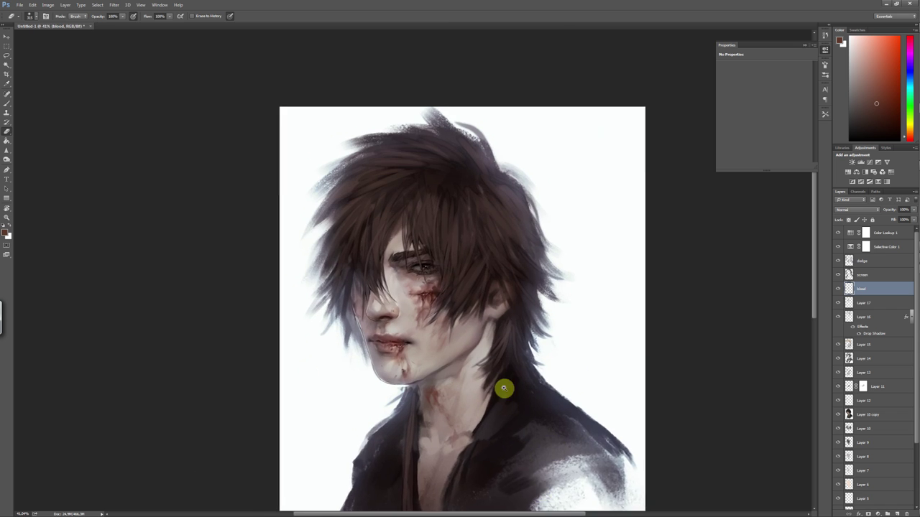
{"action": "scroll", "coordinate": [503, 386], "scroll_direction": "up", "scroll_amount": 6}
{"action": "key", "text": "b"}
{"action": "right_click", "coordinate": [590, 324]}
{"action": "key", "text": "Escape"}
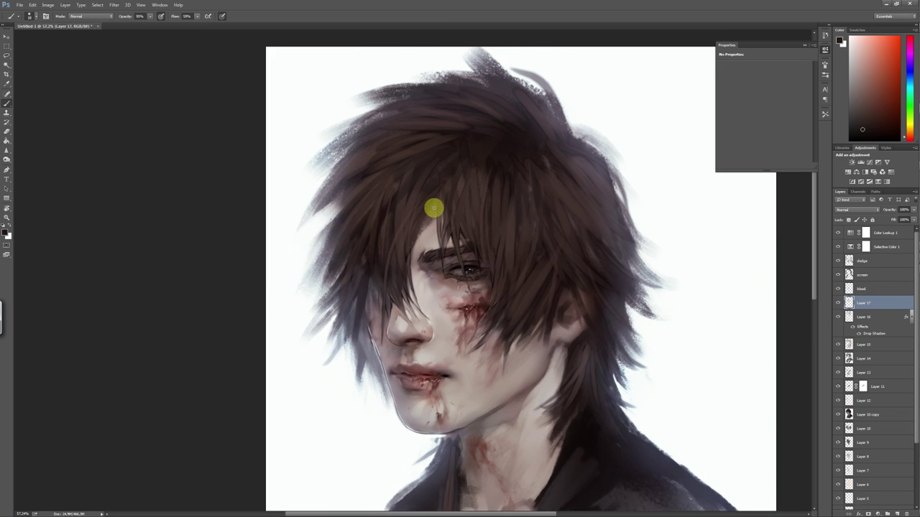
{"action": "right_click", "coordinate": [420, 189]}
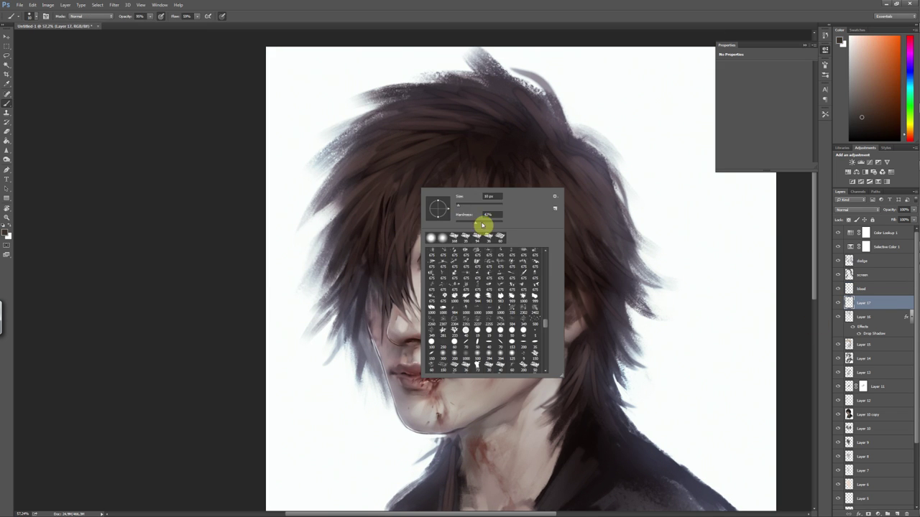
{"action": "key", "text": "Escape"}
{"action": "left_click", "coordinate": [468, 187], "text": "alt"}
{"action": "right_click", "coordinate": [417, 190]}
{"action": "key", "text": "Escape"}
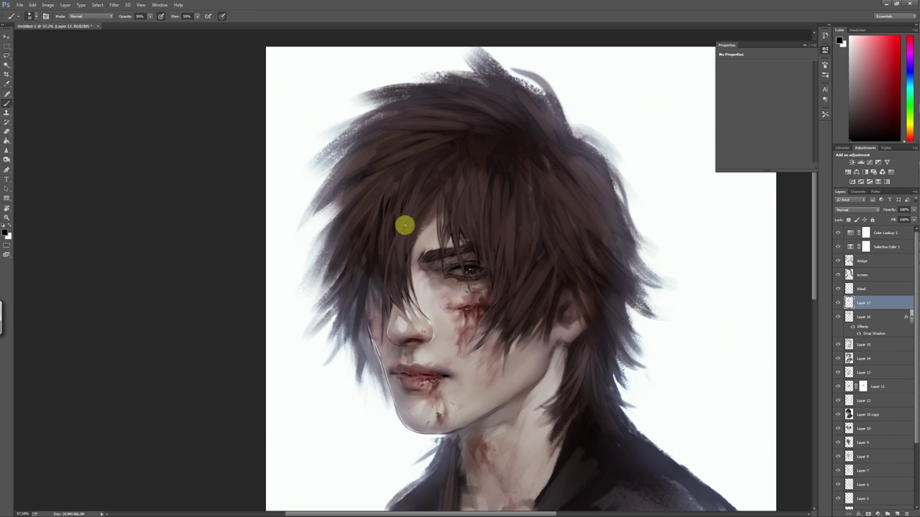
Sample dark browns and near-blacks to paint hair strands falling near the nose
{"action": "left_click", "coordinate": [400, 252], "text": "alt"}
{"action": "left_click", "coordinate": [424, 264], "text": "alt"}
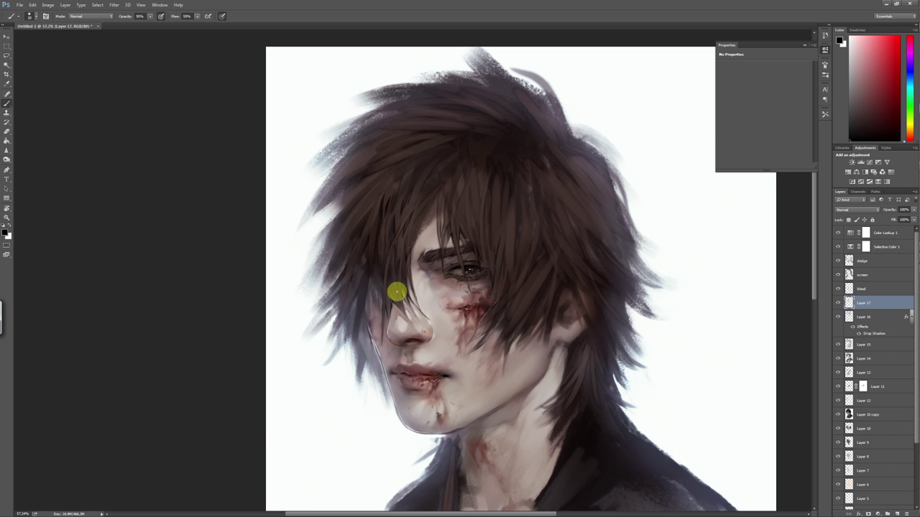
{"action": "left_click", "coordinate": [384, 279], "text": "alt"}
{"action": "left_click", "coordinate": [378, 280], "text": "alt"}
{"action": "left_click", "coordinate": [376, 310], "text": "alt"}
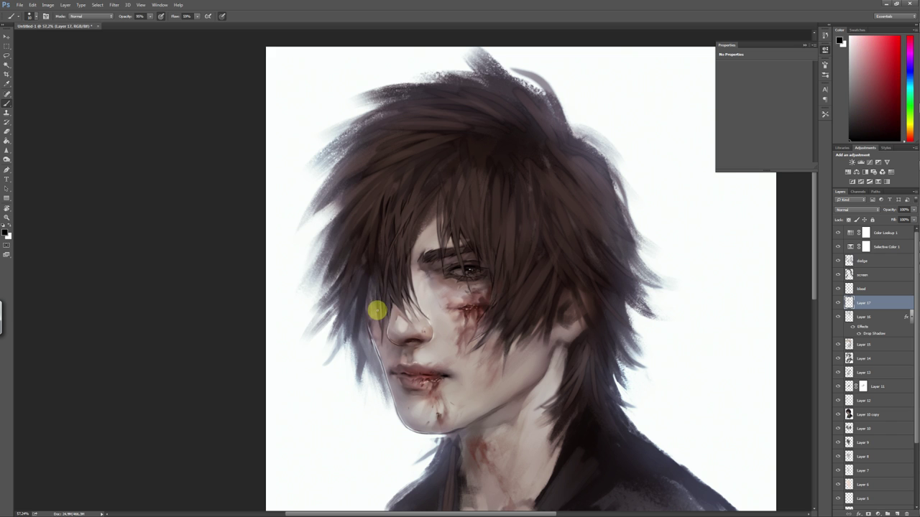
{"action": "left_click", "coordinate": [421, 217], "text": "alt"}
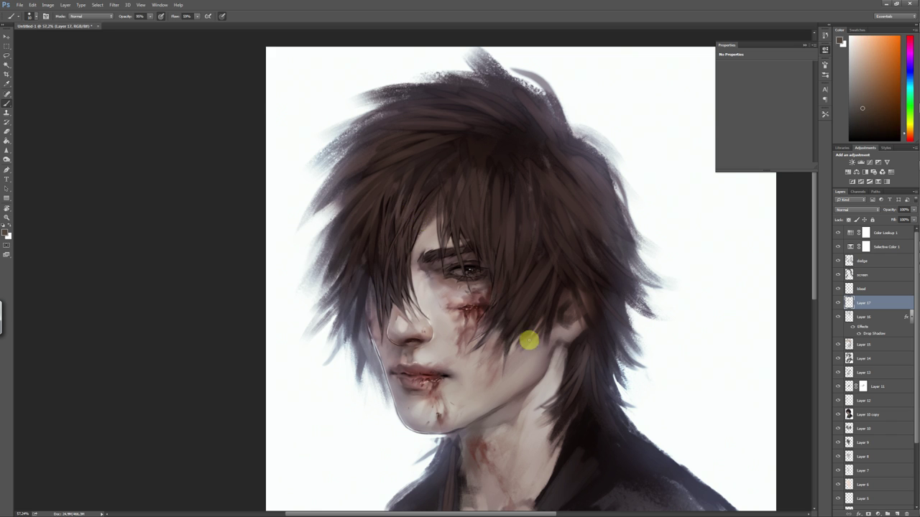
{"action": "scroll", "coordinate": [440, 253], "scroll_direction": "up", "scroll_amount": 2}
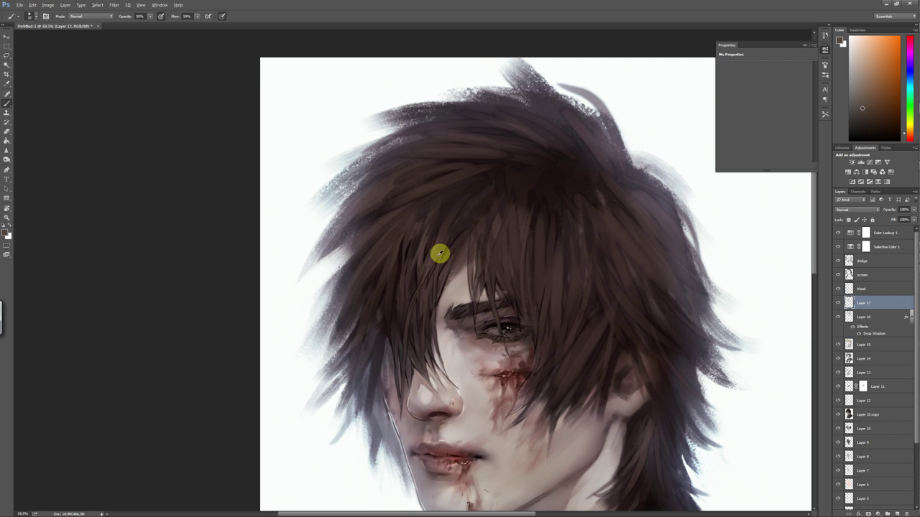
{"action": "left_click", "coordinate": [405, 273], "text": "alt"}
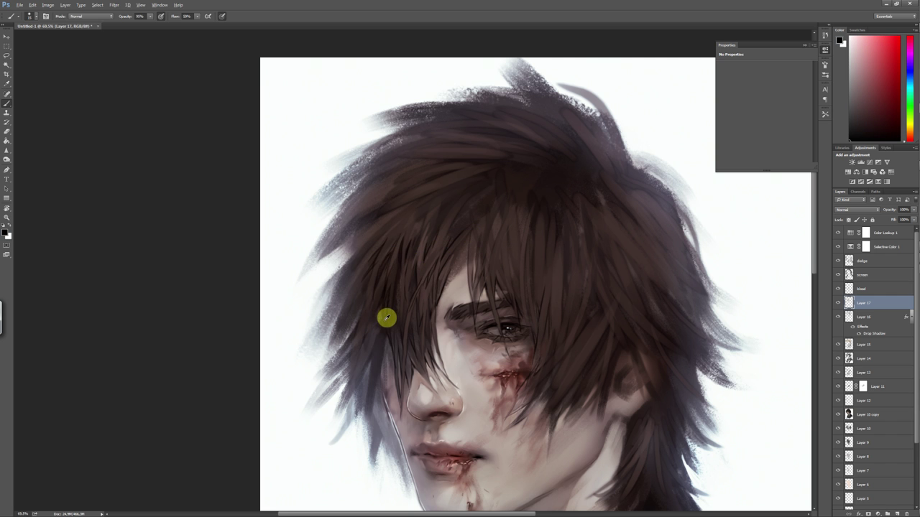
{"action": "left_click", "coordinate": [386, 317], "text": "alt"}
{"action": "scroll", "coordinate": [483, 364], "scroll_direction": "down", "scroll_amount": 3}
{"action": "scroll", "coordinate": [424, 273], "scroll_direction": "up", "scroll_amount": 4}
Touch up the wound and lip corner with sampled darker red and brownish tones
{"action": "left_click", "coordinate": [393, 248], "text": "alt"}
{"action": "right_click", "coordinate": [439, 263]}
{"action": "key", "text": "Escape"}
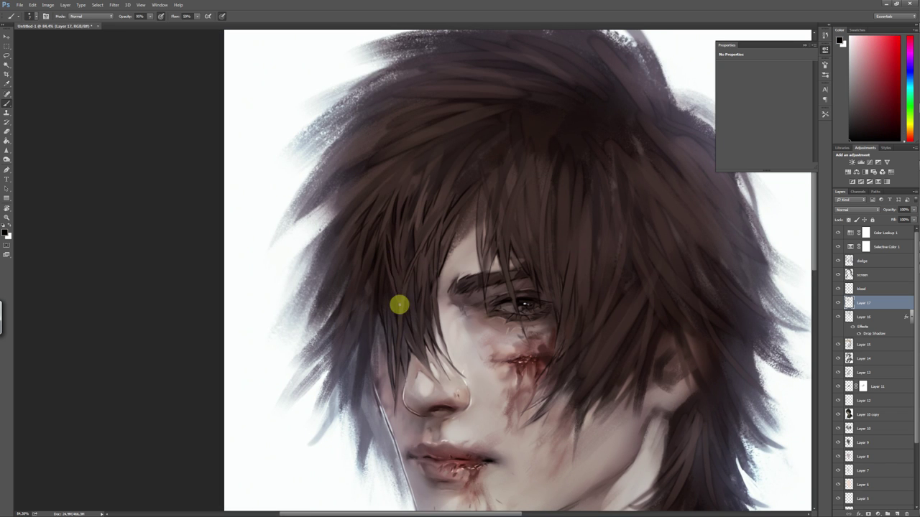
{"action": "left_click", "coordinate": [404, 304], "text": "alt"}
{"action": "left_click", "coordinate": [472, 310], "text": "alt"}
{"action": "right_click", "coordinate": [424, 263]}
{"action": "key", "text": "Escape"}
{"action": "scroll", "coordinate": [460, 294], "scroll_direction": "down", "scroll_amount": 5}
{"action": "scroll", "coordinate": [493, 379], "scroll_direction": "up", "scroll_amount": 3}
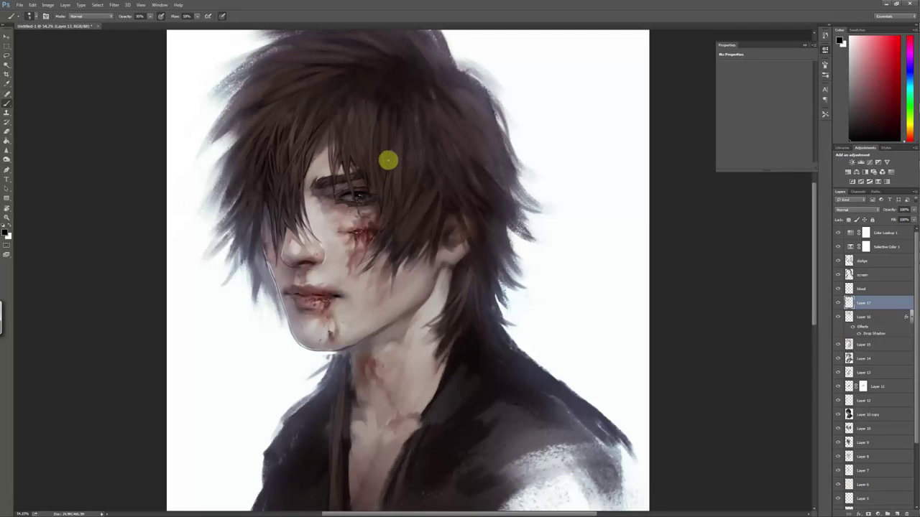
Refine hair strands over the forehead with darker hair tones and a resized brush
{"action": "left_click", "coordinate": [393, 181], "text": "alt"}
{"action": "scroll", "coordinate": [426, 208], "scroll_direction": "up", "scroll_amount": 1}
{"action": "left_click", "coordinate": [383, 235], "text": "alt"}
{"action": "right_click", "coordinate": [369, 288]}
{"action": "key", "text": "Escape"}
{"action": "left_click", "coordinate": [404, 225], "text": "alt"}
{"action": "right_click", "coordinate": [368, 231]}
{"action": "key", "text": "Escape"}
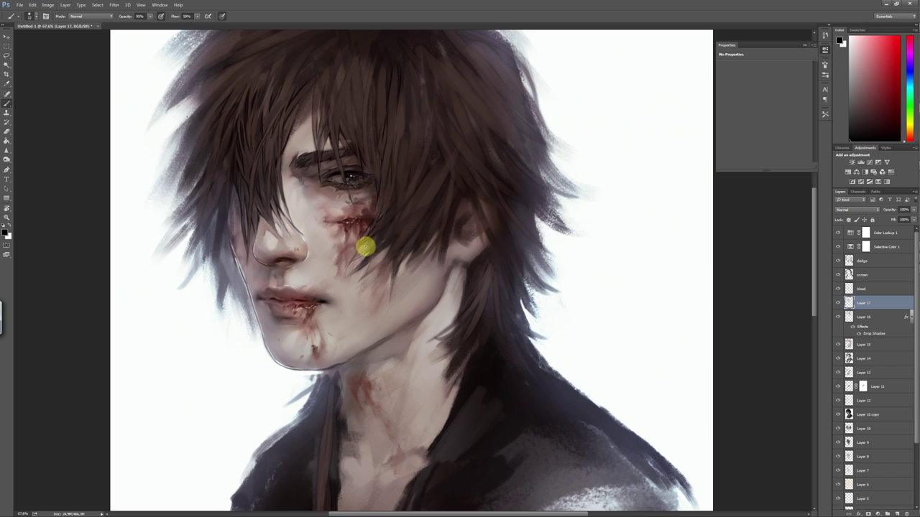
{"action": "left_click", "coordinate": [370, 258], "text": "alt"}
{"action": "scroll", "coordinate": [445, 241], "scroll_direction": "up", "scroll_amount": 1}
{"action": "right_click", "coordinate": [446, 240]}
{"action": "key", "text": "Escape"}
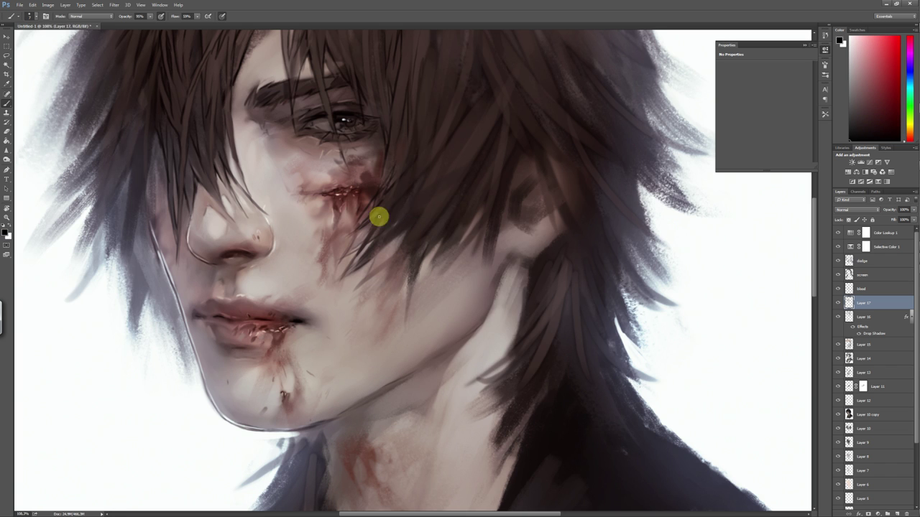
Paint more dark brown hair strands sampled from across the hair
{"action": "left_click", "coordinate": [349, 278], "text": "alt"}
{"action": "left_click", "coordinate": [419, 245], "text": "alt"}
{"action": "left_click", "coordinate": [451, 218], "text": "alt"}
{"action": "left_click", "coordinate": [421, 230], "text": "alt"}
{"action": "left_click", "coordinate": [424, 214], "text": "alt"}
{"action": "right_click", "coordinate": [452, 212]}
{"action": "key", "text": "Escape"}
Reset the painting colour to black and add dark flecks with an adjusted brush
{"action": "left_click", "coordinate": [372, 246], "text": "alt"}
{"action": "scroll", "coordinate": [460, 114], "scroll_direction": "up", "scroll_amount": 5}
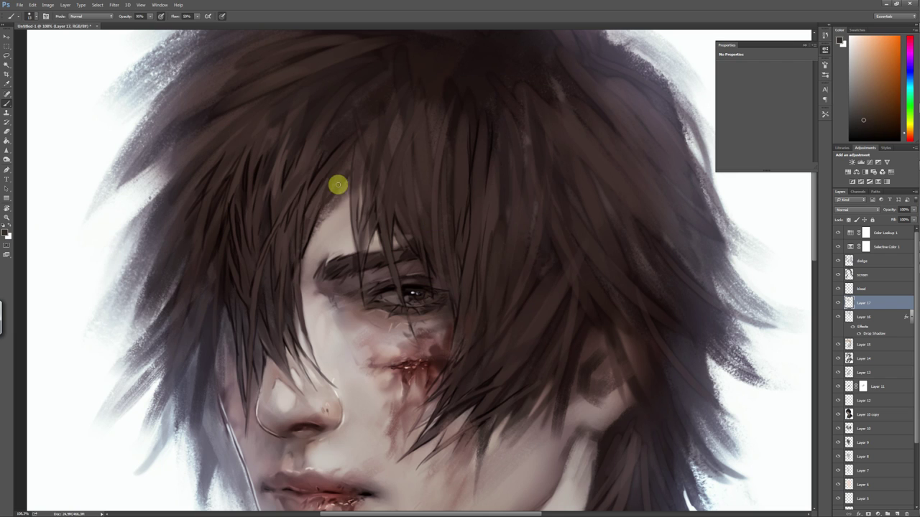
{"action": "key", "text": "d"}
{"action": "right_click", "coordinate": [403, 237]}
{"action": "key", "text": "Escape"}
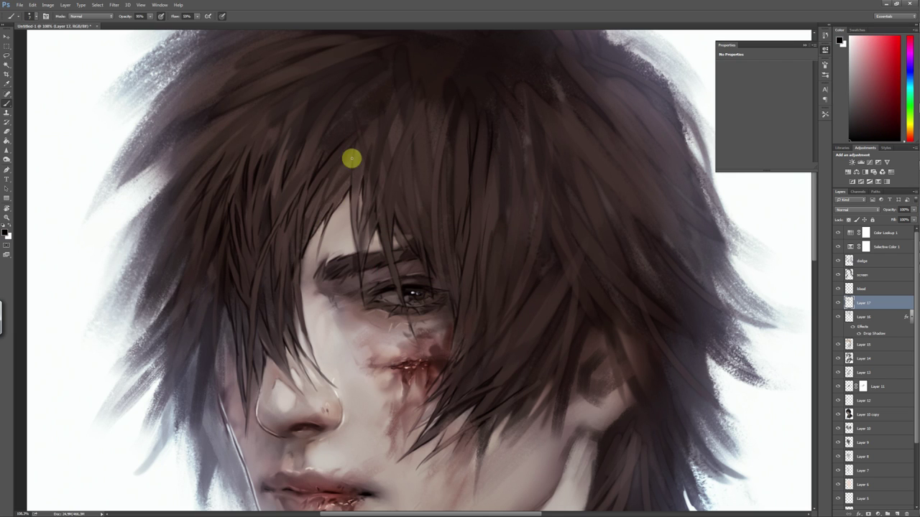
{"action": "scroll", "coordinate": [451, 329], "scroll_direction": "down", "scroll_amount": 5}
{"action": "scroll", "coordinate": [366, 182], "scroll_direction": "up", "scroll_amount": 5}
Touch up skin beside the nose and around the eye, and deepen the wound red
{"action": "left_click", "coordinate": [374, 209], "text": "alt"}
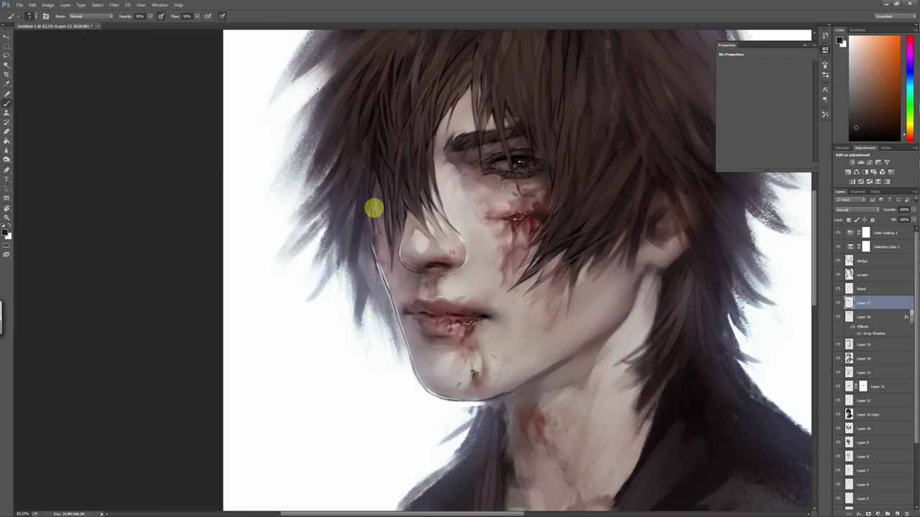
{"action": "left_click", "coordinate": [378, 230], "text": "alt"}
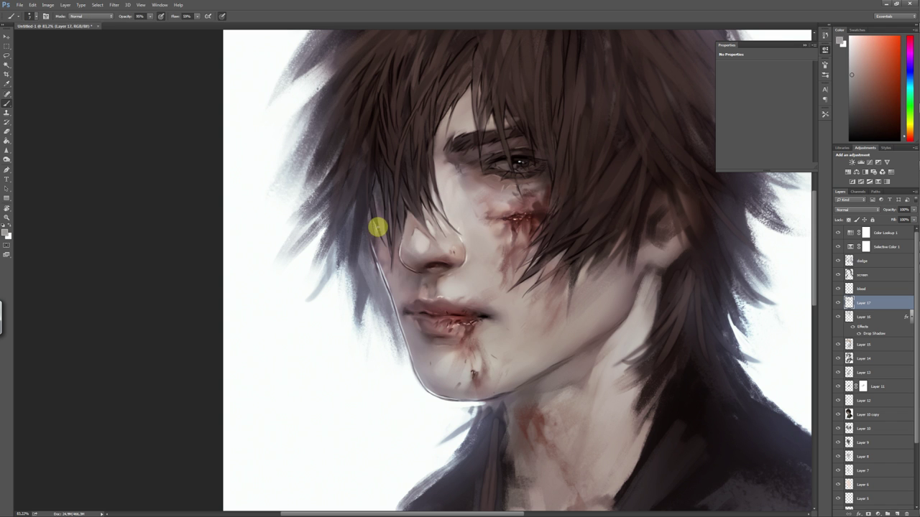
{"action": "scroll", "coordinate": [437, 345], "scroll_direction": "down", "scroll_amount": 2}
{"action": "scroll", "coordinate": [453, 374], "scroll_direction": "down", "scroll_amount": 3}
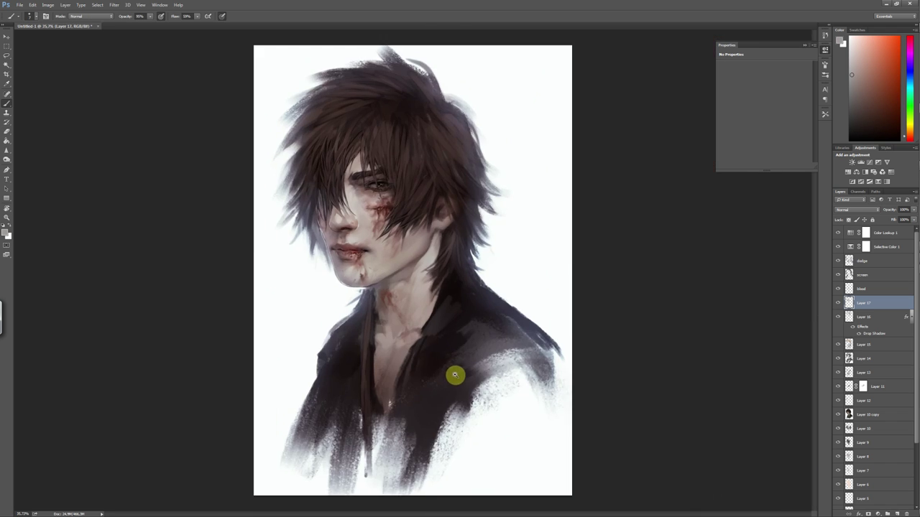
{"action": "scroll", "coordinate": [340, 76], "scroll_direction": "up", "scroll_amount": 5}
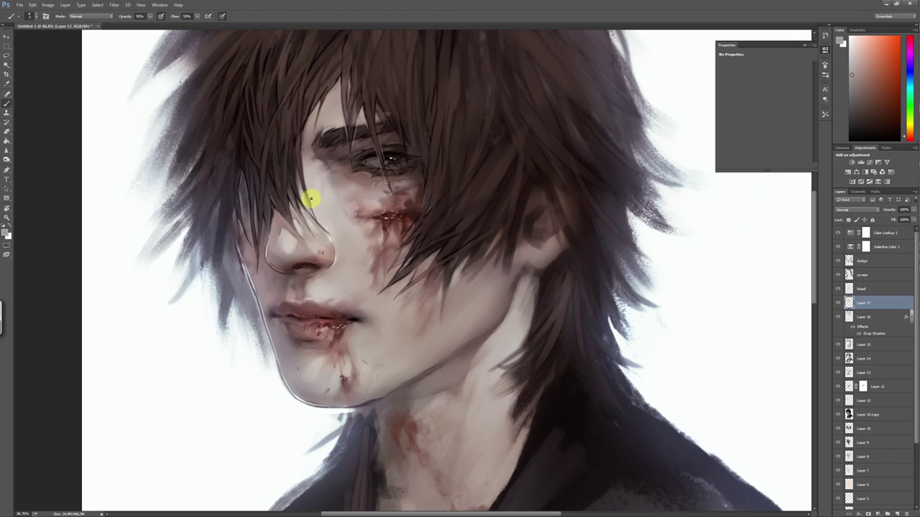
{"action": "scroll", "coordinate": [425, 383], "scroll_direction": "down", "scroll_amount": 5}
{"action": "scroll", "coordinate": [468, 144], "scroll_direction": "up", "scroll_amount": 3}
{"action": "scroll", "coordinate": [465, 130], "scroll_direction": "up", "scroll_amount": 2}
{"action": "left_click", "coordinate": [465, 130], "text": "alt"}
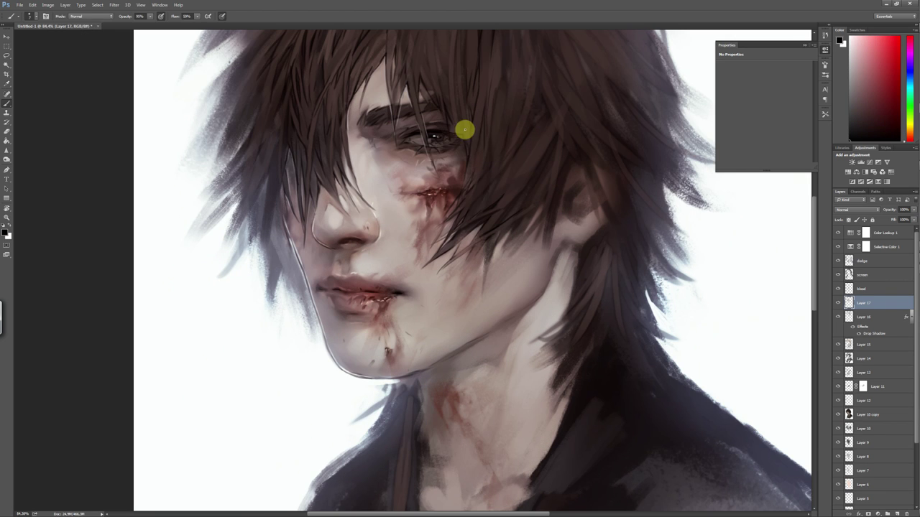
{"action": "left_click", "coordinate": [425, 172], "text": "alt"}
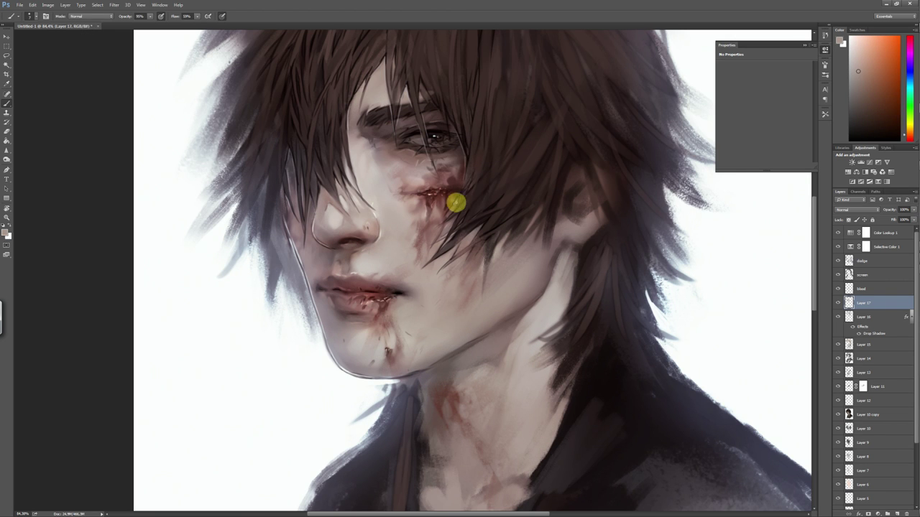
{"action": "scroll", "coordinate": [455, 203], "scroll_direction": "up", "scroll_amount": 2}
{"action": "left_click", "coordinate": [444, 194], "text": "alt"}
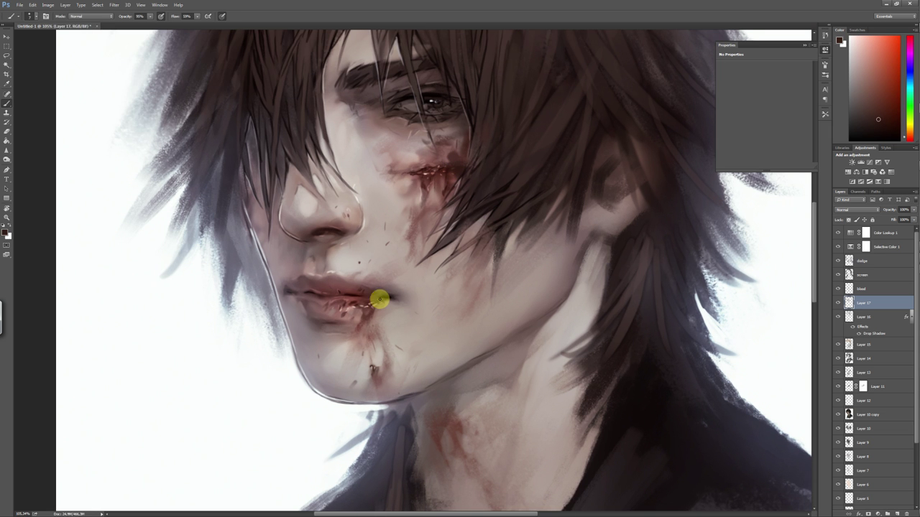
Sample near-black red and dark orange-brown tones from the lips and hair
{"action": "left_click", "coordinate": [329, 309], "text": "alt"}
{"action": "scroll", "coordinate": [305, 302], "scroll_direction": "up", "scroll_amount": 2}
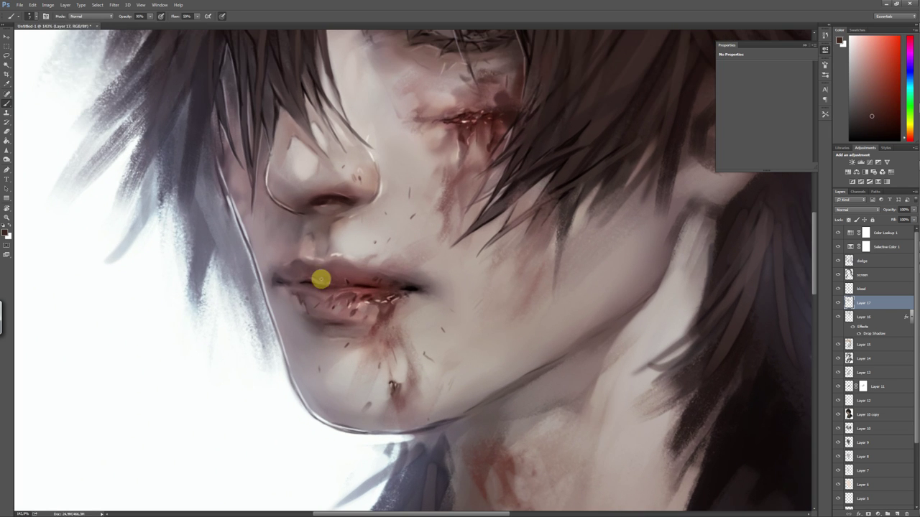
{"action": "scroll", "coordinate": [429, 372], "scroll_direction": "down", "scroll_amount": 5}
{"action": "scroll", "coordinate": [421, 309], "scroll_direction": "up", "scroll_amount": 4}
{"action": "left_click", "coordinate": [364, 222], "text": "alt"}
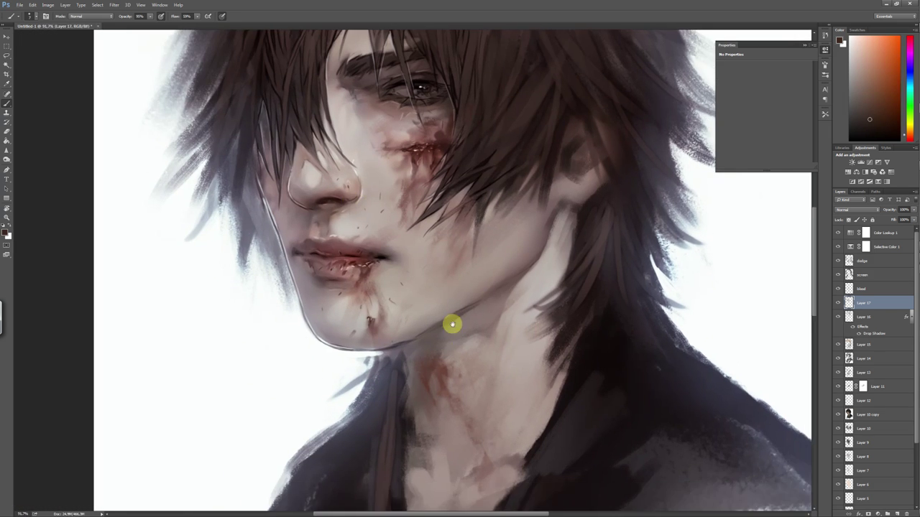
{"action": "left_click", "coordinate": [542, 209], "text": "alt"}
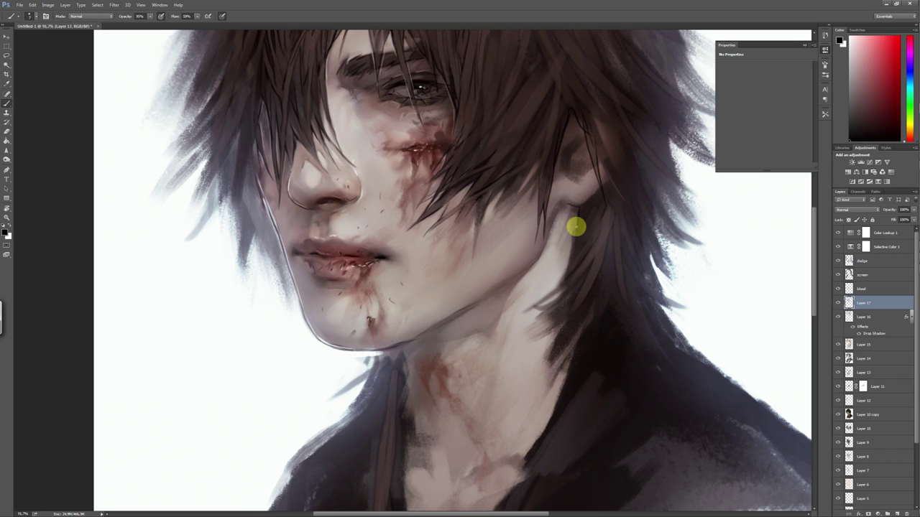
{"action": "left_click_drag", "start_coordinate": [460, 222], "coordinate": [486, 287]}
{"action": "left_click", "coordinate": [486, 286], "text": "alt"}
Briefly erase on the blood layer, then return to brushing Layer 17 with sampled hair reds
{"action": "key", "text": "e"}
{"action": "key", "text": "alt+bracketright"}
{"action": "key", "text": "alt+bracketleft"}
{"action": "key", "text": "b"}
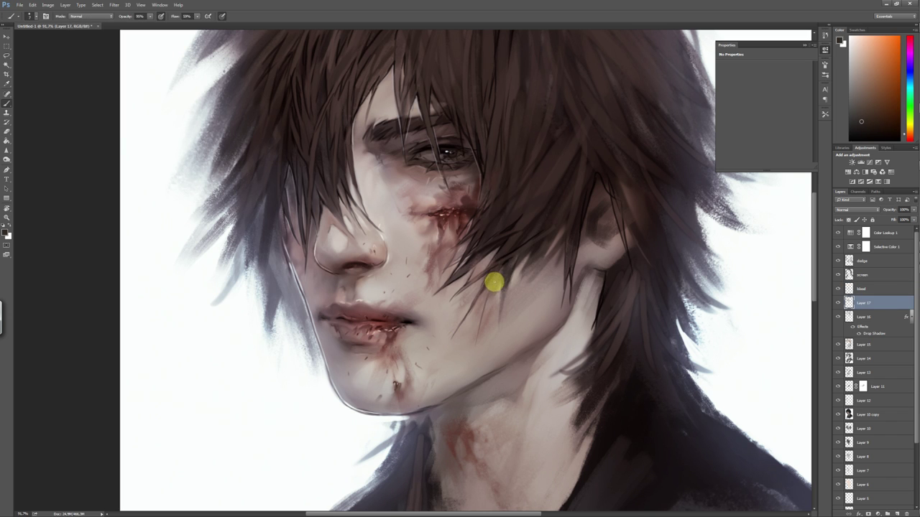
{"action": "left_click", "coordinate": [502, 280], "text": "alt"}
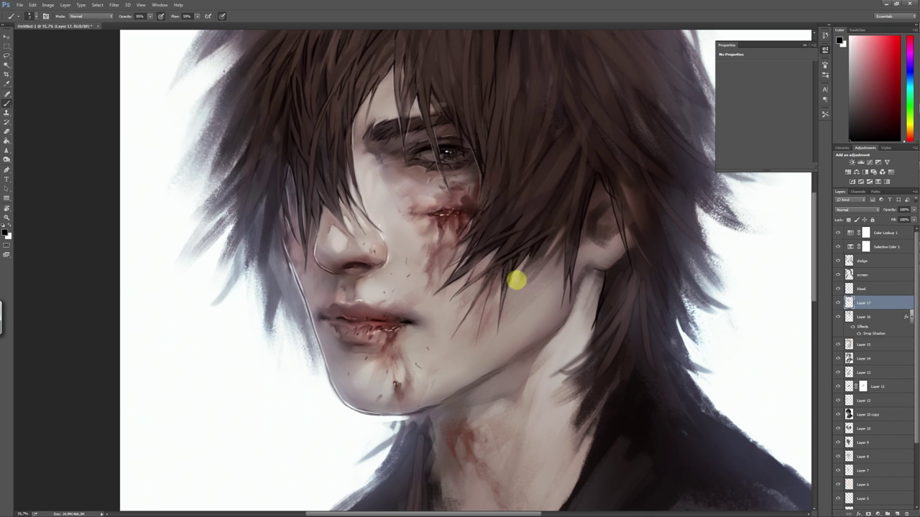
{"action": "left_click", "coordinate": [523, 270], "text": "alt"}
Fit the whole portrait in view and sample dark reds from the hair
{"action": "key", "text": "ctrl+0"}
{"action": "scroll", "coordinate": [497, 340], "scroll_direction": "up", "scroll_amount": 1}
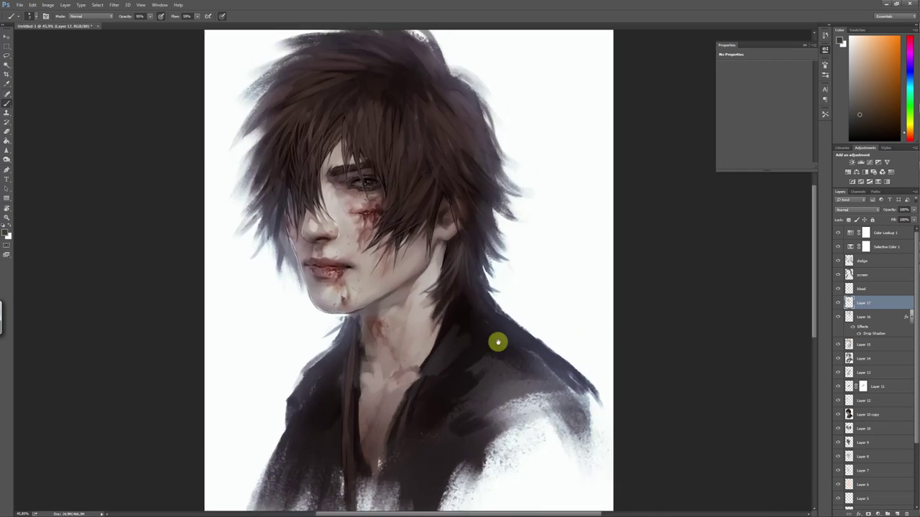
{"action": "scroll", "coordinate": [551, 326], "scroll_direction": "up", "scroll_amount": 2}
{"action": "left_click", "coordinate": [531, 339], "text": "alt"}
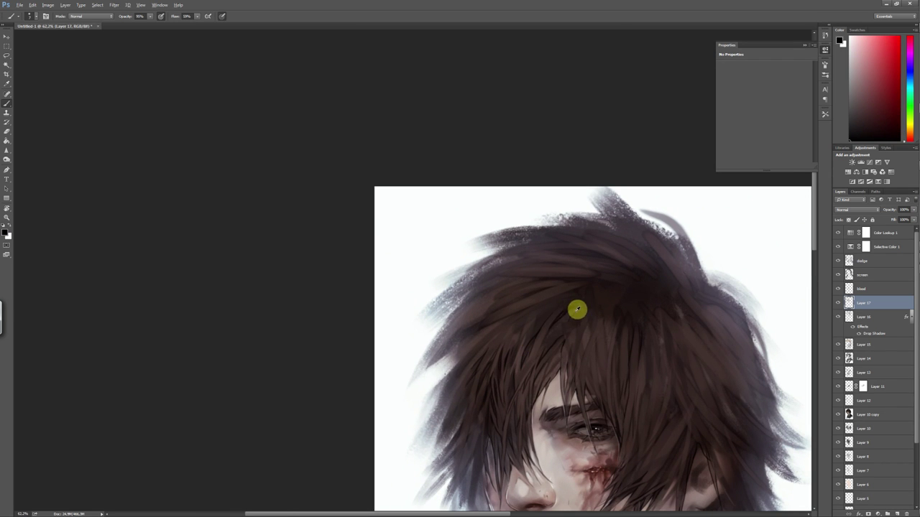
{"action": "left_click", "coordinate": [542, 329], "text": "alt"}
{"action": "scroll", "coordinate": [569, 351], "scroll_direction": "up", "scroll_amount": 2}
Check the brush size and pick dark red and dark brown hair colours
{"action": "right_click", "coordinate": [552, 326]}
{"action": "key", "text": "Escape"}
{"action": "left_click", "coordinate": [586, 328], "text": "alt"}
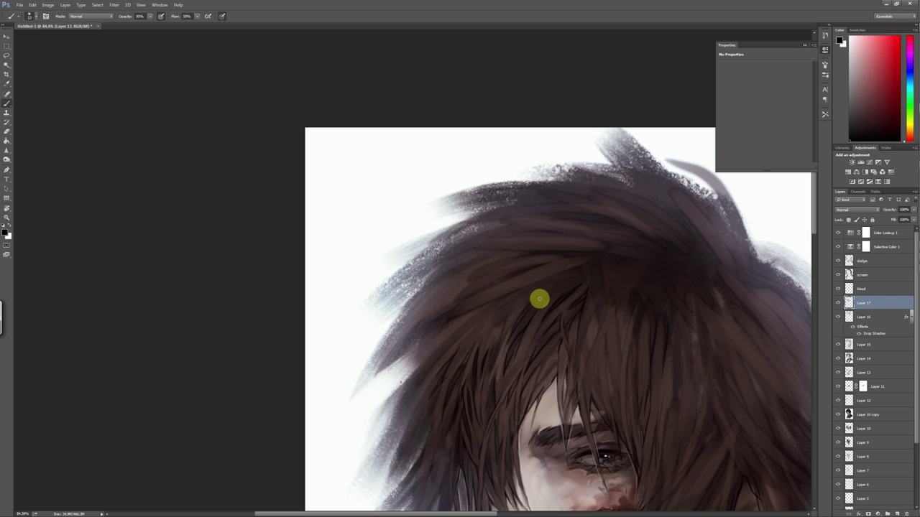
{"action": "left_click", "coordinate": [540, 299], "text": "alt"}
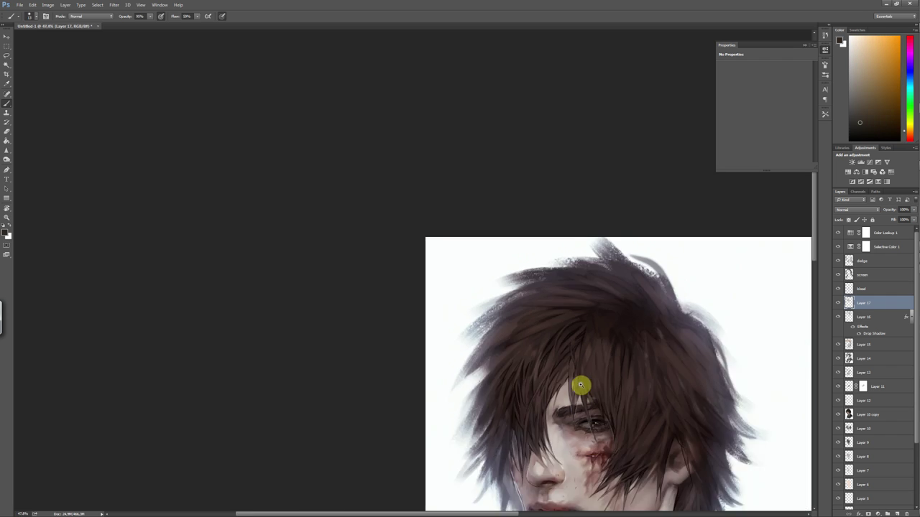
Create a new empty Layer 18 in Color Dodge mode above Layer 17
{"action": "left_click", "coordinate": [578, 350], "text": "alt"}
{"action": "scroll", "coordinate": [611, 316], "scroll_direction": "down", "scroll_amount": 5}
{"action": "scroll", "coordinate": [425, 208], "scroll_direction": "up", "scroll_amount": 2}
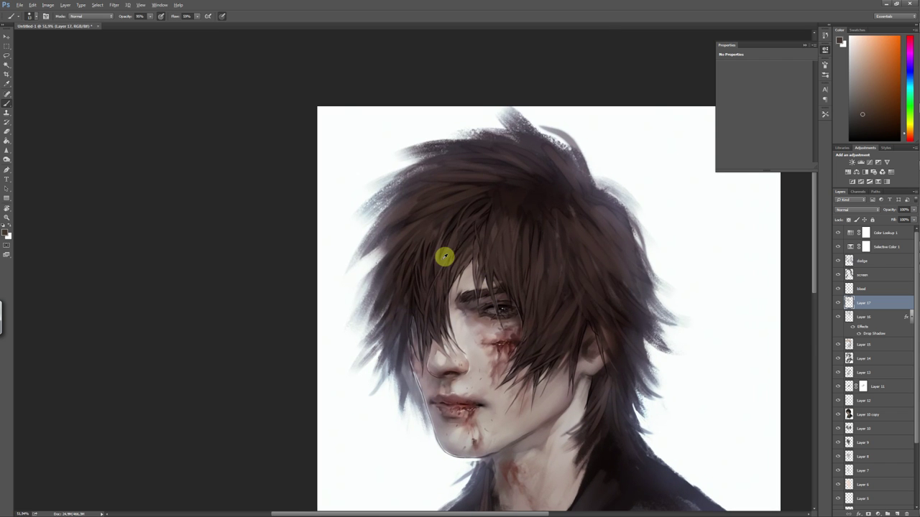
{"action": "key", "text": "ctrl+shift+n"}
{"action": "left_click", "coordinate": [404, 118]}
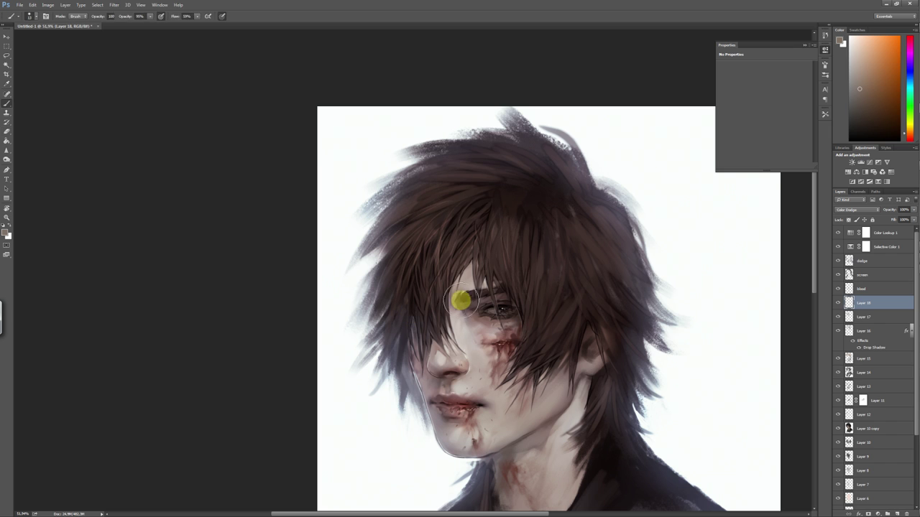
On Layer 17, paint white light strands along the left edge of the hair
{"action": "scroll", "coordinate": [474, 238], "scroll_direction": "up", "scroll_amount": 2}
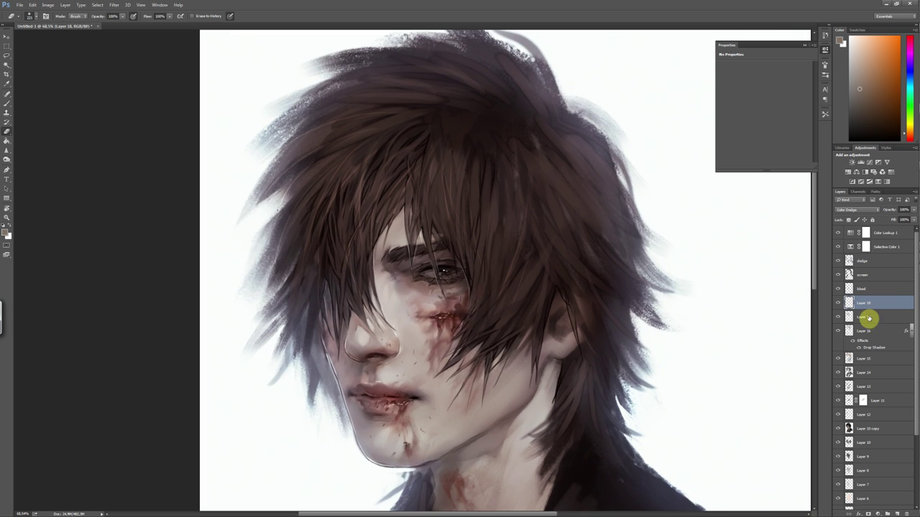
{"action": "left_click", "coordinate": [862, 317]}
{"action": "left_click", "coordinate": [289, 268], "text": "alt"}
{"action": "left_click", "coordinate": [242, 326], "text": "alt"}
{"action": "left_click_drag", "start_coordinate": [291, 255], "coordinate": [278, 314]}
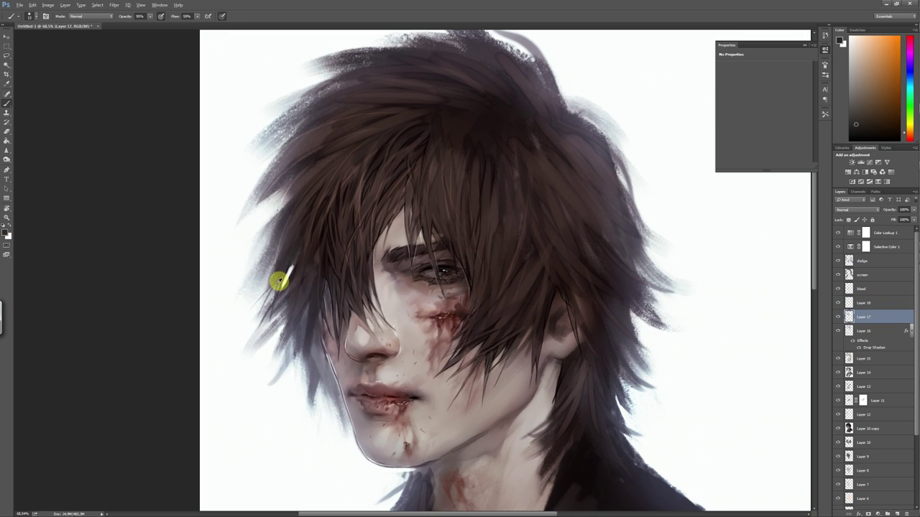
{"action": "left_click_drag", "start_coordinate": [277, 278], "coordinate": [271, 294]}
{"action": "left_click_drag", "start_coordinate": [253, 364], "coordinate": [275, 324]}
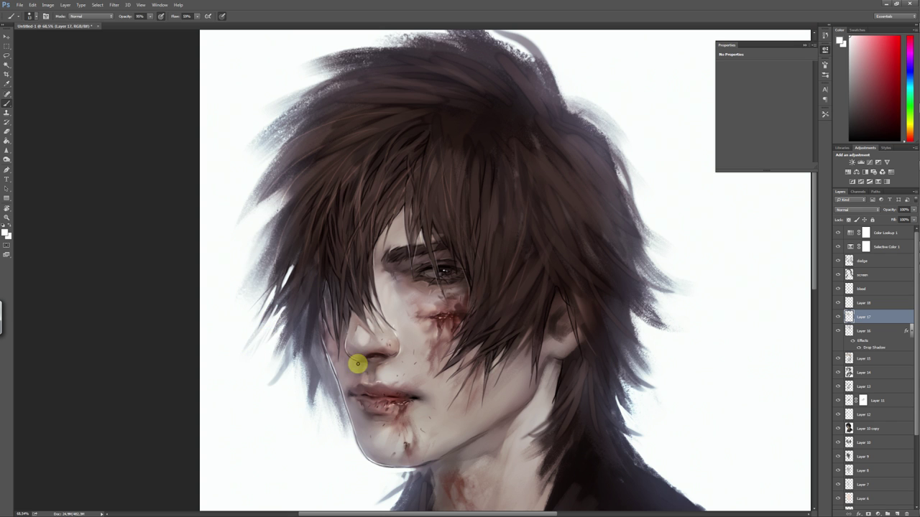
{"action": "left_click", "coordinate": [403, 322], "text": "alt"}
{"action": "scroll", "coordinate": [366, 381], "scroll_direction": "down", "scroll_amount": 3}
{"action": "scroll", "coordinate": [366, 278], "scroll_direction": "up", "scroll_amount": 2}
Sample dark tones from the hair, face and cheek and resize the brush
{"action": "left_click", "coordinate": [382, 271], "text": "alt"}
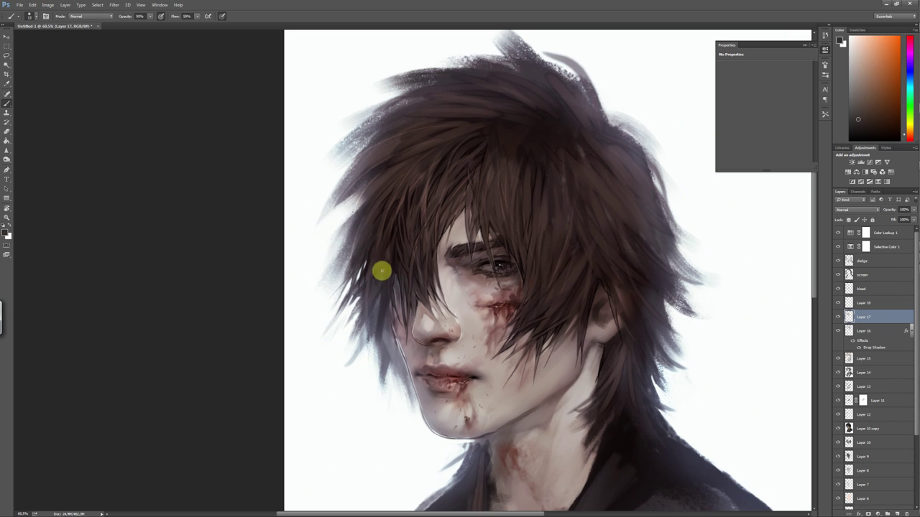
{"action": "scroll", "coordinate": [382, 294], "scroll_direction": "up", "scroll_amount": 1}
{"action": "left_click", "coordinate": [383, 304], "text": "alt"}
{"action": "right_click", "coordinate": [424, 303]}
{"action": "left_click", "coordinate": [384, 307]}
{"action": "left_click", "coordinate": [390, 389], "text": "alt"}
{"action": "left_click", "coordinate": [400, 388], "text": "alt"}
{"action": "right_click", "coordinate": [418, 314]}
Draw a thin dark line down the jaw edge
{"action": "left_click_drag", "start_coordinate": [393, 338], "coordinate": [404, 412]}
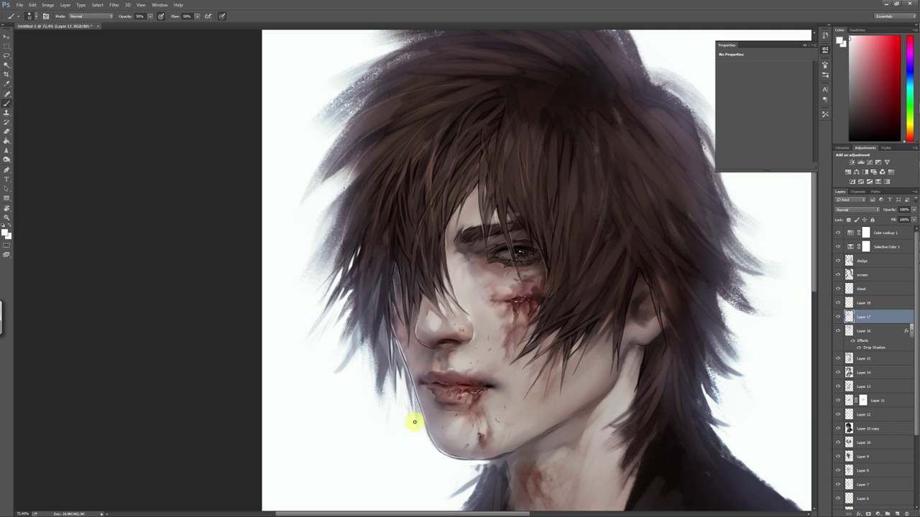
{"action": "scroll", "coordinate": [421, 402], "scroll_direction": "down", "scroll_amount": 5}
{"action": "scroll", "coordinate": [403, 359], "scroll_direction": "up", "scroll_amount": 2}
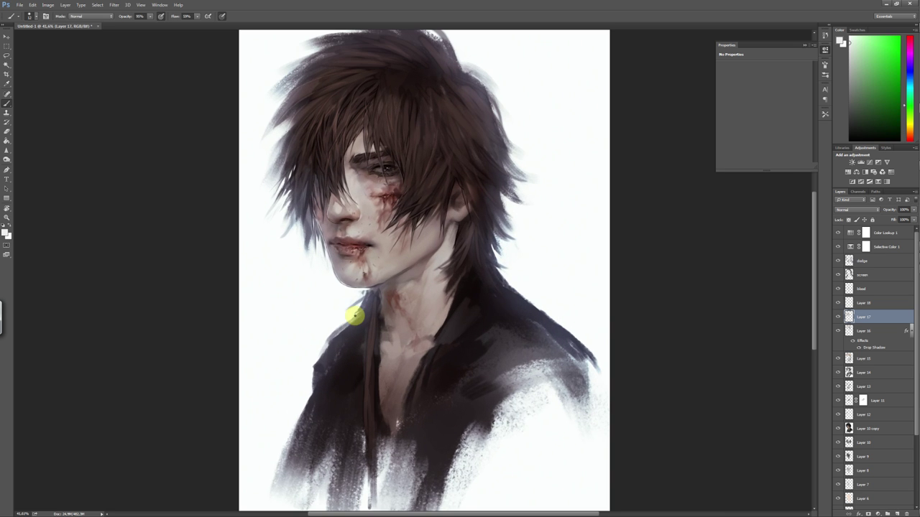
{"action": "scroll", "coordinate": [353, 314], "scroll_direction": "down", "scroll_amount": 1}
{"action": "scroll", "coordinate": [322, 249], "scroll_direction": "up", "scroll_amount": 3}
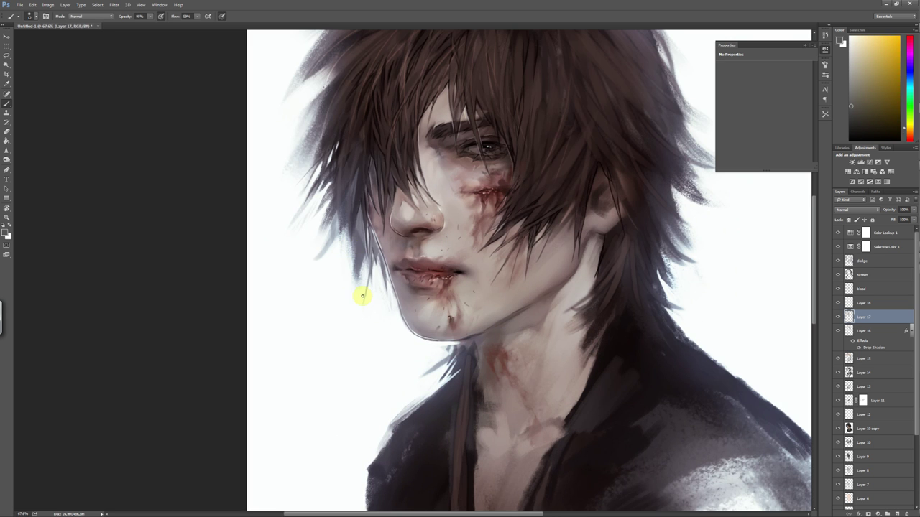
Reset the paint colour to black, resize the brush, and sample dark orange-brown hair tones
{"action": "left_click", "coordinate": [370, 304], "text": "alt"}
{"action": "key", "text": "d"}
{"action": "right_click", "coordinate": [361, 266]}
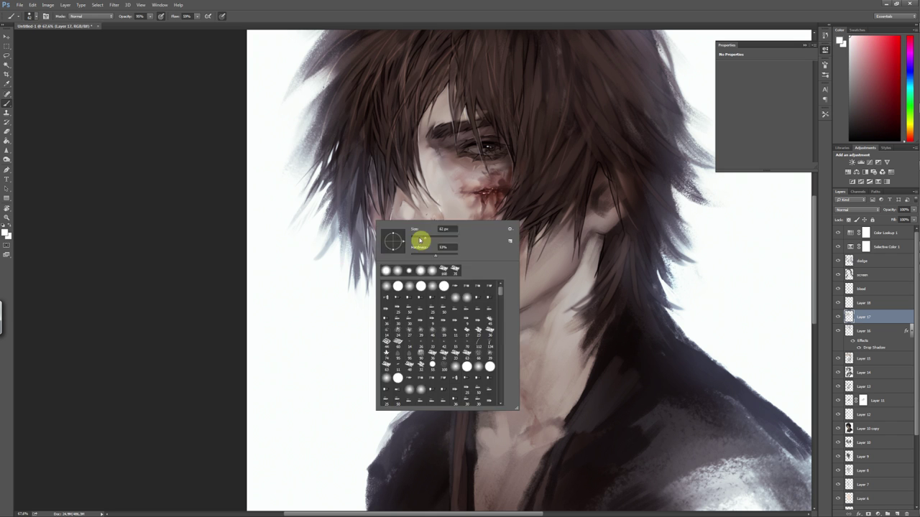
{"action": "right_click", "coordinate": [398, 210]}
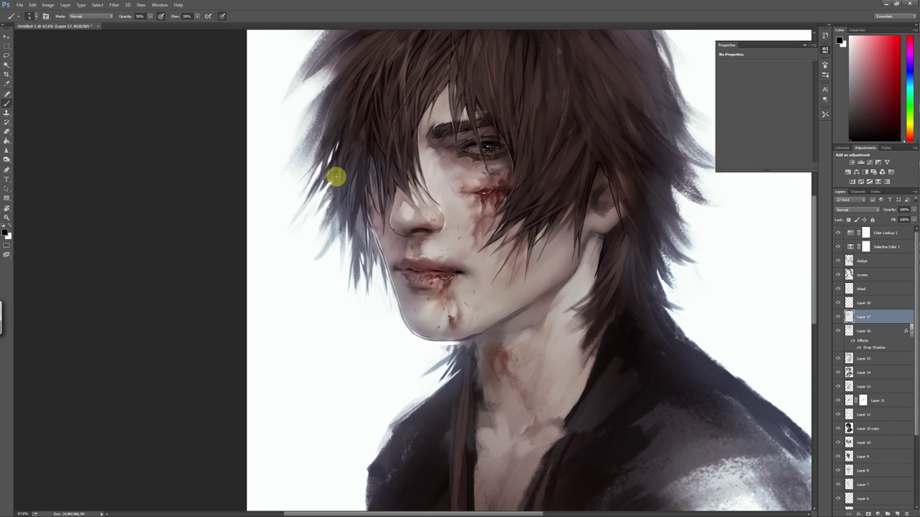
{"action": "scroll", "coordinate": [337, 176], "scroll_direction": "down", "scroll_amount": 1}
{"action": "scroll", "coordinate": [391, 328], "scroll_direction": "up", "scroll_amount": 1}
{"action": "left_click", "coordinate": [450, 328], "text": "alt"}
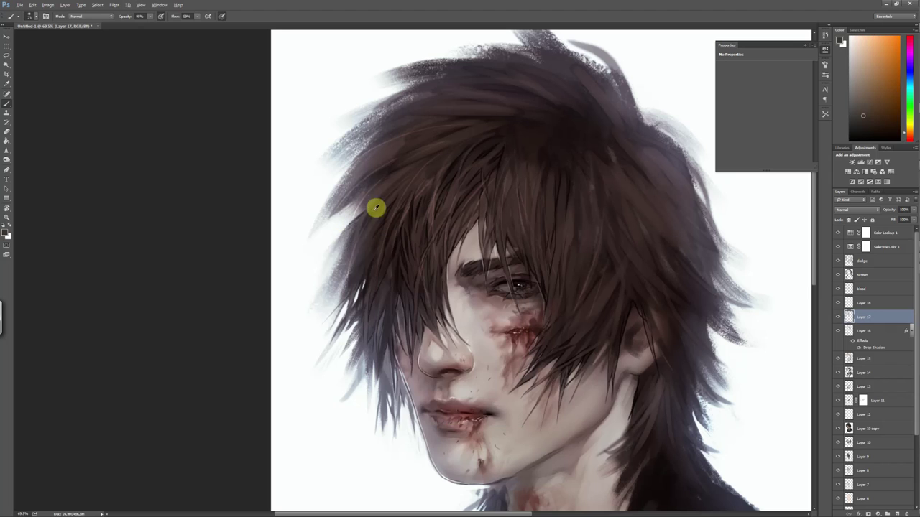
{"action": "left_click", "coordinate": [362, 269], "text": "alt"}
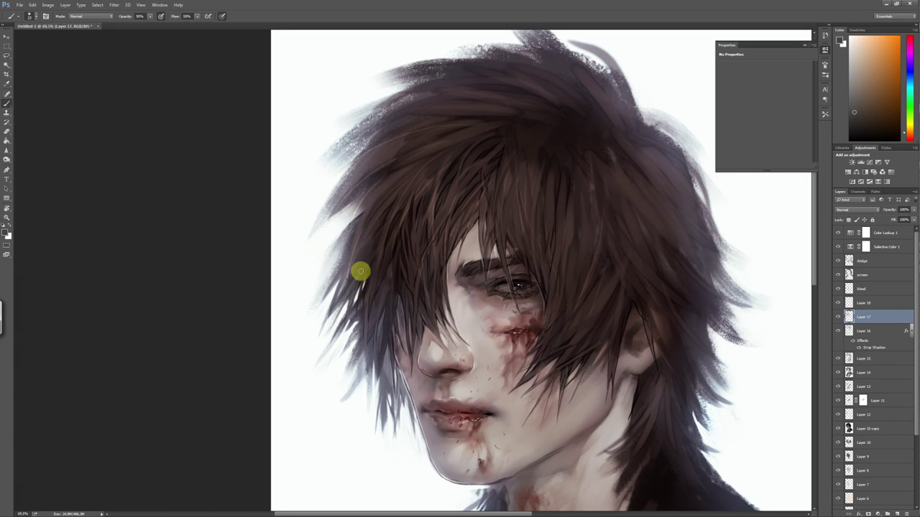
Sample a dark red, adjust the brush size, and zoom in closer on the face
{"action": "left_click", "coordinate": [329, 389], "text": "alt"}
{"action": "scroll", "coordinate": [437, 396], "scroll_direction": "down", "scroll_amount": 2}
{"action": "scroll", "coordinate": [311, 251], "scroll_direction": "up", "scroll_amount": 1}
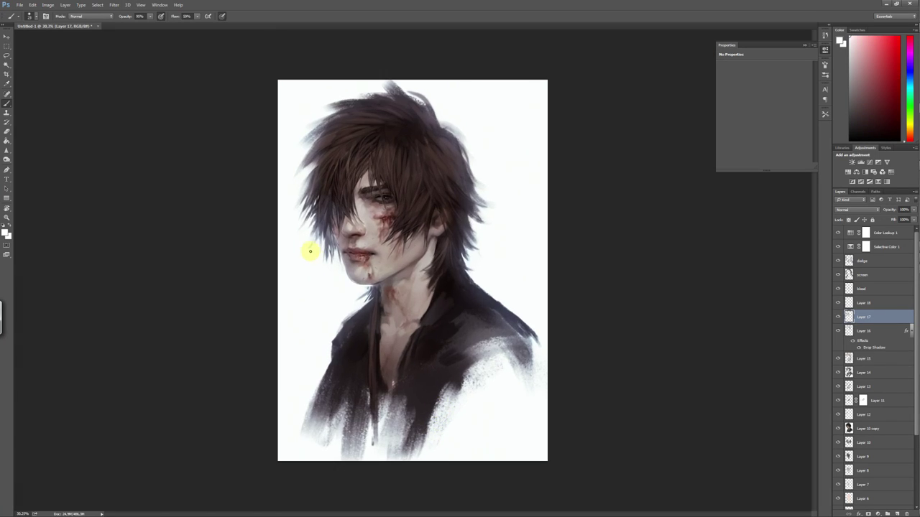
{"action": "scroll", "coordinate": [316, 209], "scroll_direction": "up", "scroll_amount": 2}
{"action": "scroll", "coordinate": [323, 179], "scroll_direction": "up", "scroll_amount": 1}
{"action": "right_click", "coordinate": [366, 165]}
{"action": "key", "text": "Escape"}
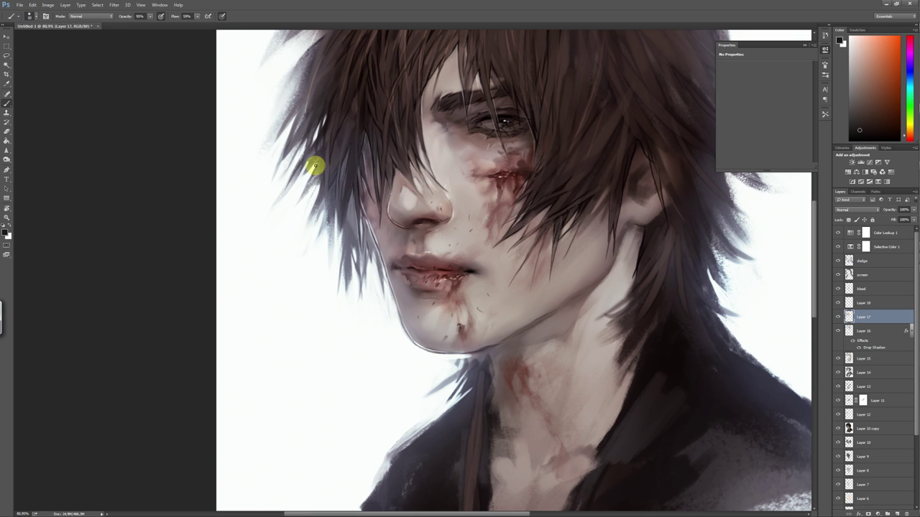
{"action": "right_click", "coordinate": [320, 190]}
{"action": "key", "text": "Escape"}
{"action": "scroll", "coordinate": [324, 186], "scroll_direction": "up", "scroll_amount": 1}
{"action": "key", "text": "Escape"}
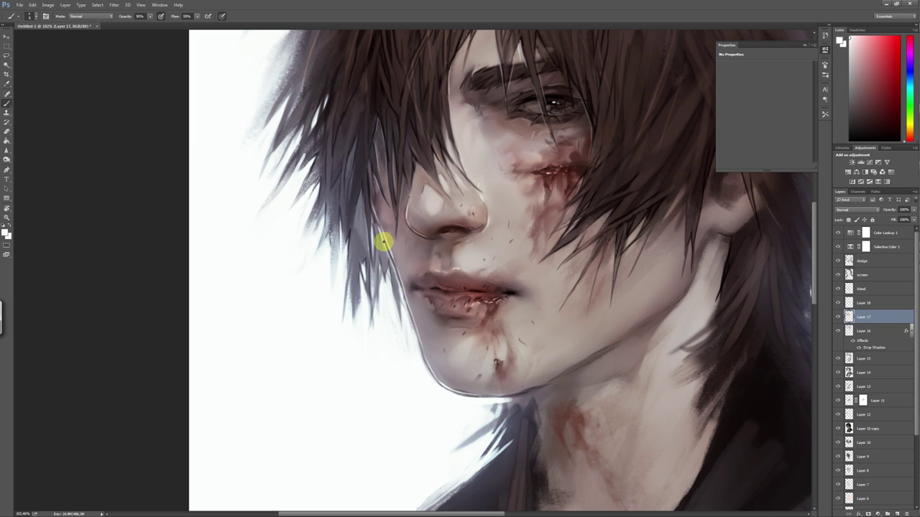
Zoom around the head and check the current brush size
{"action": "scroll", "coordinate": [498, 408], "scroll_direction": "down", "scroll_amount": 1}
{"action": "scroll", "coordinate": [525, 363], "scroll_direction": "down", "scroll_amount": 4}
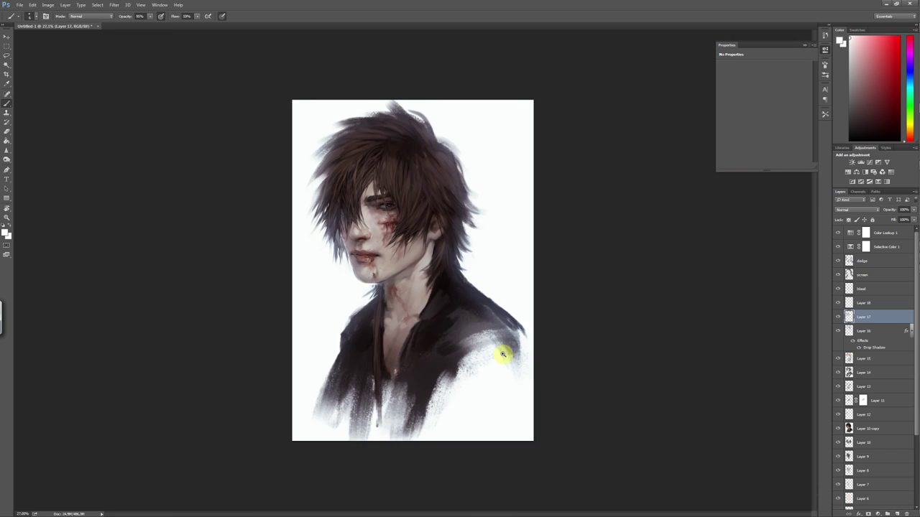
{"action": "scroll", "coordinate": [501, 302], "scroll_direction": "up", "scroll_amount": 2}
{"action": "scroll", "coordinate": [489, 244], "scroll_direction": "up", "scroll_amount": 1}
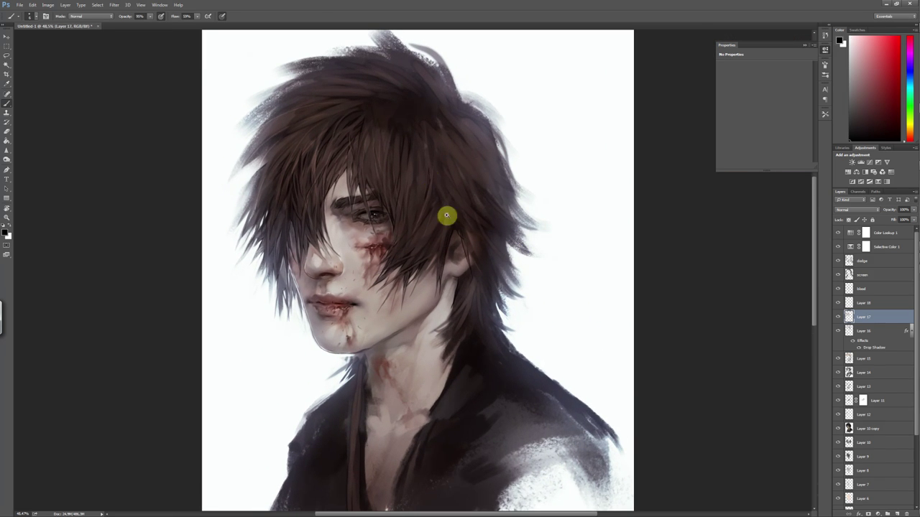
{"action": "scroll", "coordinate": [446, 216], "scroll_direction": "up", "scroll_amount": 2}
{"action": "right_click", "coordinate": [415, 160]}
{"action": "key", "text": "Escape"}
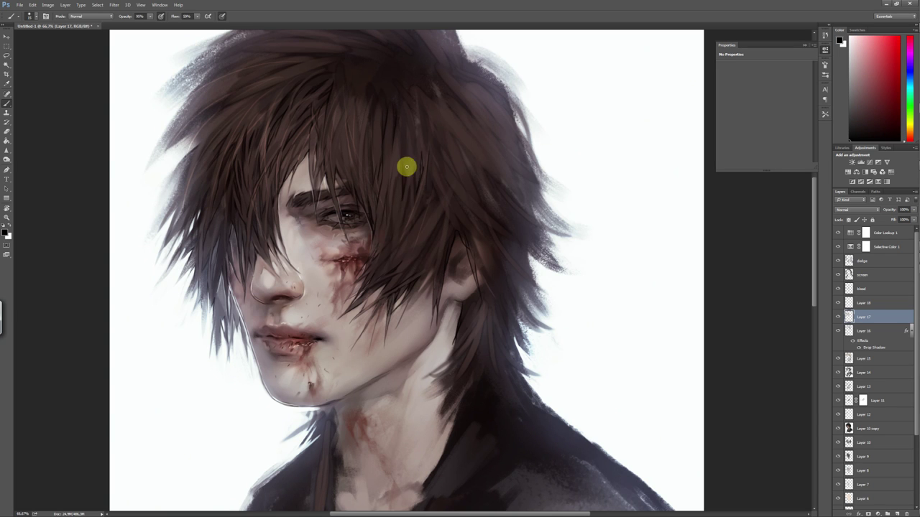
{"action": "right_click", "coordinate": [444, 234]}
{"action": "key", "text": "Escape"}
Sample orange-brown and red hair tones and adjust the brush size
{"action": "left_click", "coordinate": [462, 222], "text": "alt"}
{"action": "left_click", "coordinate": [423, 263], "text": "alt"}
{"action": "right_click", "coordinate": [427, 240]}
{"action": "key", "text": "Escape"}
{"action": "right_click", "coordinate": [434, 251]}
{"action": "key", "text": "Escape"}
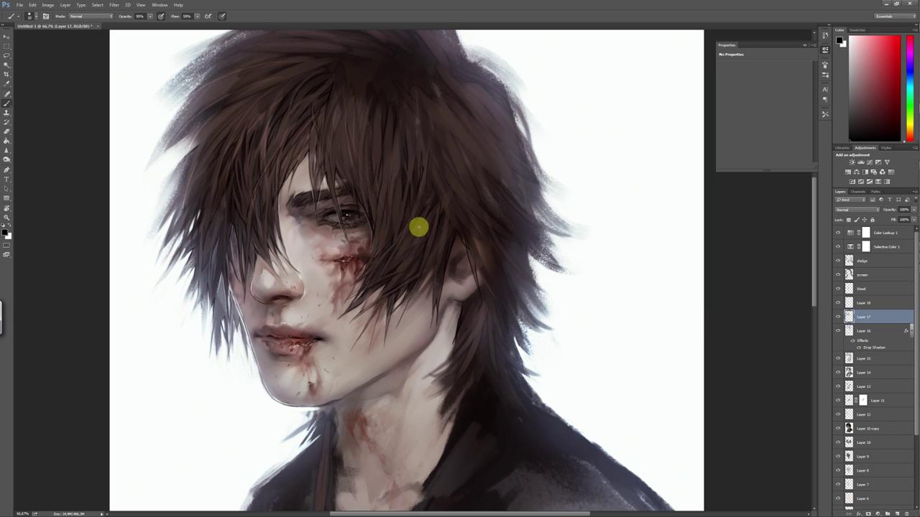
Pick orange-brown and red shades from the hair around the ear
{"action": "left_click", "coordinate": [432, 232], "text": "alt"}
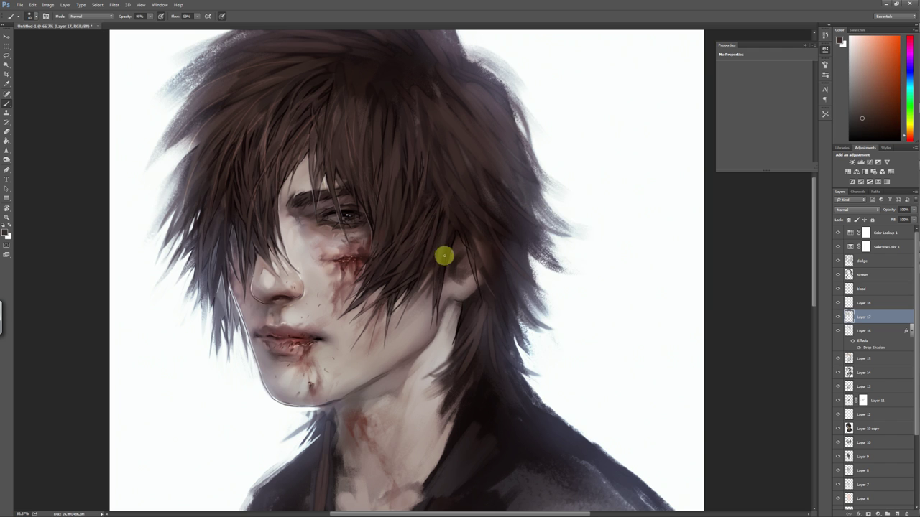
{"action": "left_click", "coordinate": [423, 274], "text": "alt"}
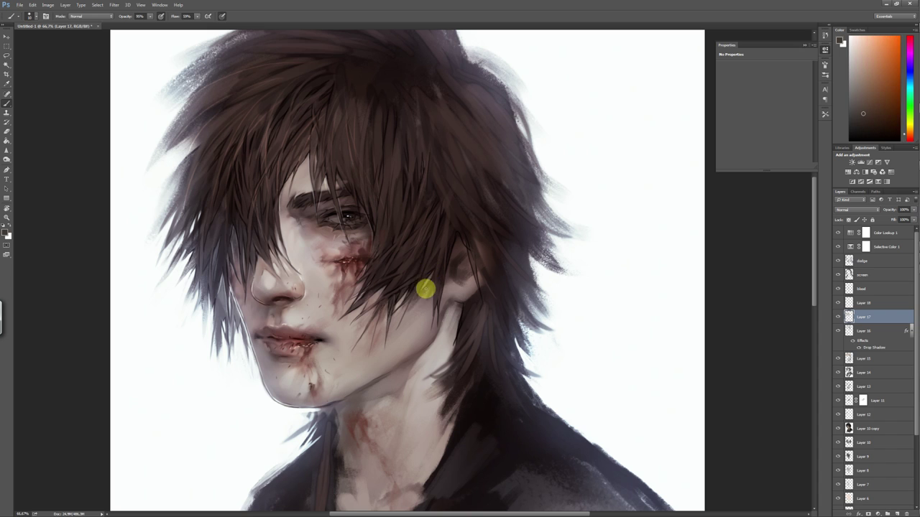
{"action": "left_click", "coordinate": [427, 303], "text": "alt"}
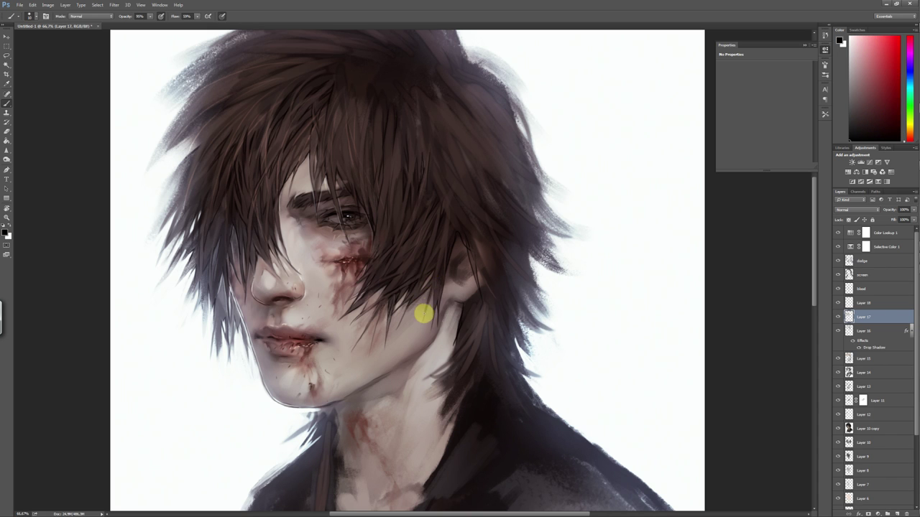
{"action": "left_click", "coordinate": [436, 285], "text": "alt"}
{"action": "left_click", "coordinate": [436, 184], "text": "alt"}
{"action": "left_click", "coordinate": [452, 220], "text": "alt"}
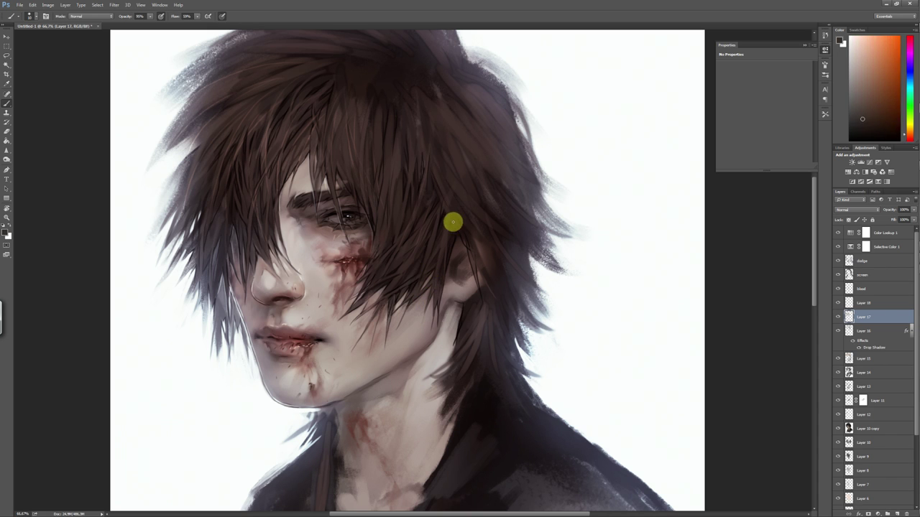
Zoom out to show the top of the head and sample orange-brown and dark brown
{"action": "left_click_drag", "start_coordinate": [358, 192], "coordinate": [419, 263]}
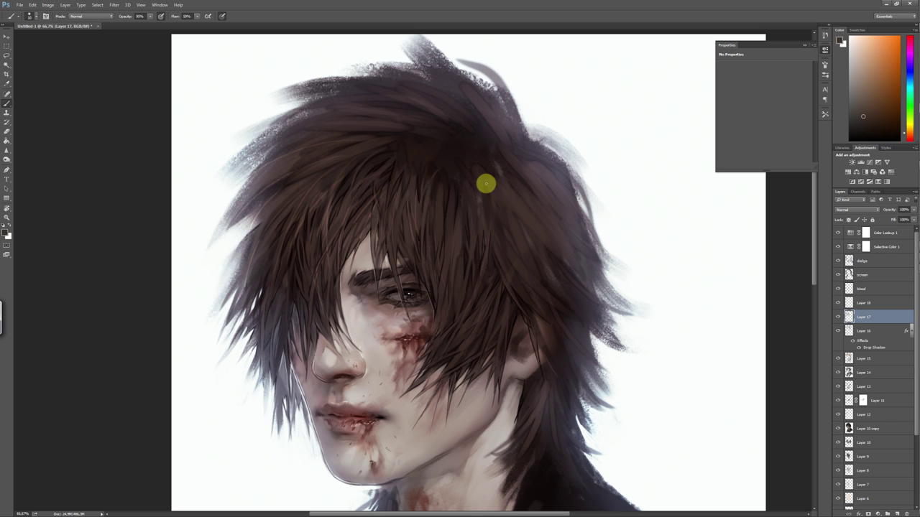
{"action": "key", "text": "ctrl+minus"}
{"action": "left_click", "coordinate": [375, 205], "text": "alt"}
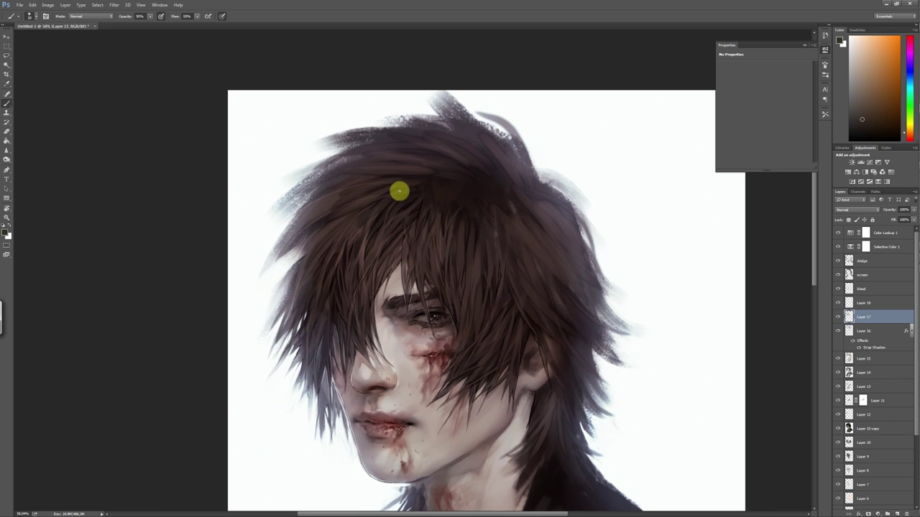
{"action": "left_click", "coordinate": [406, 190], "text": "alt"}
{"action": "left_click", "coordinate": [366, 225], "text": "alt"}
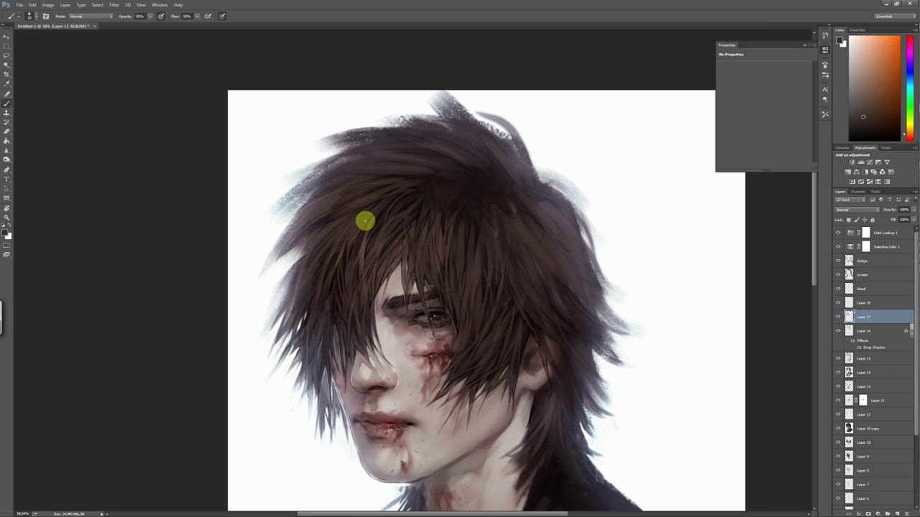
Sample dark reds plus lighter and darker shades from the hair strands
{"action": "scroll", "coordinate": [365, 222], "scroll_direction": "up", "scroll_amount": 2, "text": "alt"}
{"action": "left_click", "coordinate": [356, 224], "text": "alt"}
{"action": "left_click", "coordinate": [329, 212], "text": "alt"}
{"action": "left_click", "coordinate": [296, 253], "text": "alt"}
{"action": "left_click", "coordinate": [296, 287], "text": "alt"}
{"action": "left_click", "coordinate": [295, 268], "text": "alt"}
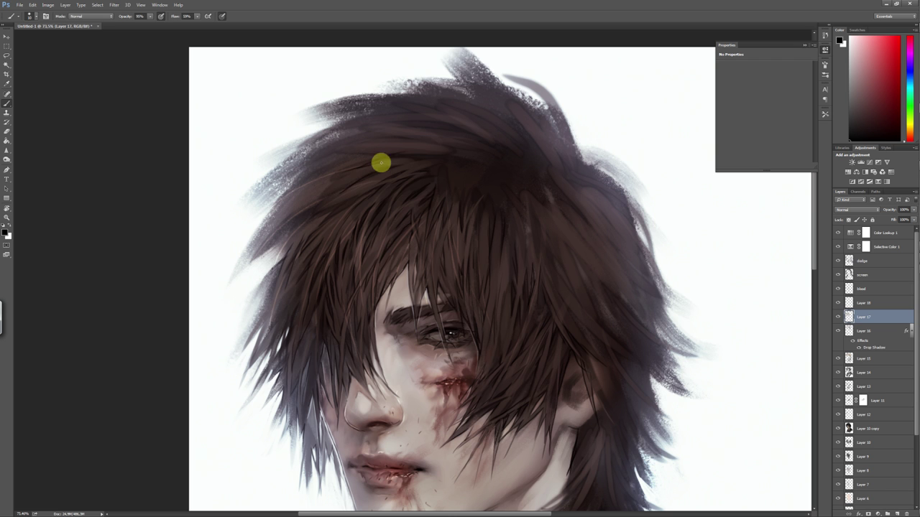
Pick further orange-brown and red tones from the painting to paint the crown
{"action": "scroll", "coordinate": [530, 314], "scroll_direction": "down", "scroll_amount": 5, "text": "alt"}
{"action": "scroll", "coordinate": [343, 154], "scroll_direction": "up", "scroll_amount": 3, "text": "alt"}
{"action": "scroll", "coordinate": [323, 142], "scroll_direction": "up", "scroll_amount": 2, "text": "alt"}
{"action": "left_click", "coordinate": [323, 141], "text": "alt"}
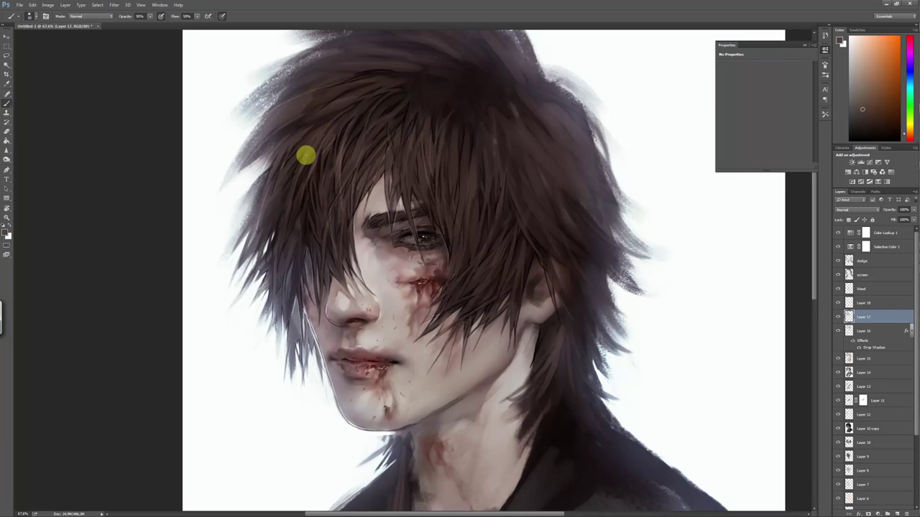
{"action": "scroll", "coordinate": [550, 349], "scroll_direction": "down", "scroll_amount": 3, "text": "alt"}
{"action": "scroll", "coordinate": [320, 286], "scroll_direction": "up", "scroll_amount": 2, "text": "alt"}
{"action": "left_click", "coordinate": [320, 285], "text": "alt"}
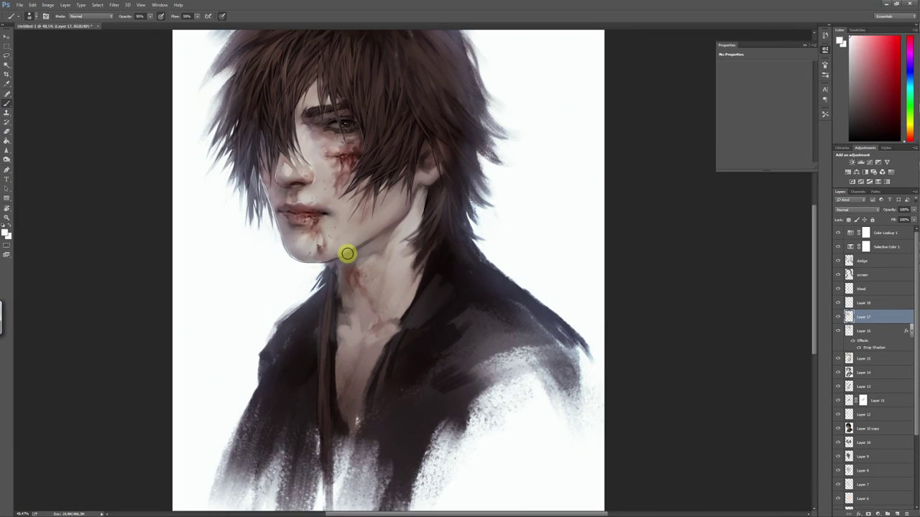
Zoom in on the neck and check the brush presets
{"action": "scroll", "coordinate": [347, 253], "scroll_direction": "up", "scroll_amount": 3, "text": "alt"}
{"action": "right_click", "coordinate": [349, 231]}
{"action": "key", "text": "Escape"}
{"action": "right_click", "coordinate": [372, 243]}
{"action": "key", "text": "Escape"}
{"action": "right_click", "coordinate": [378, 208]}
{"action": "key", "text": "Escape"}
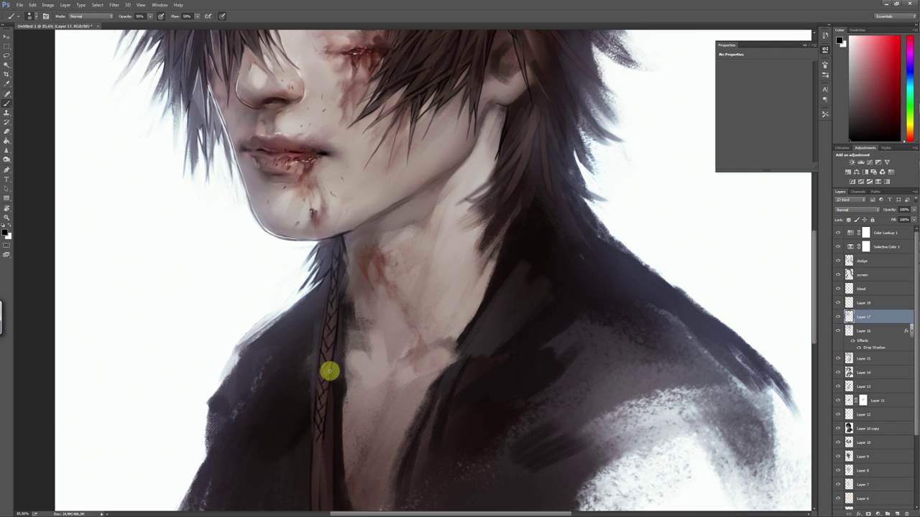
Sample light and dark skin tones from the jaw and neck, then dark and orange-brown hair tones
{"action": "left_click", "coordinate": [351, 267], "text": "alt"}
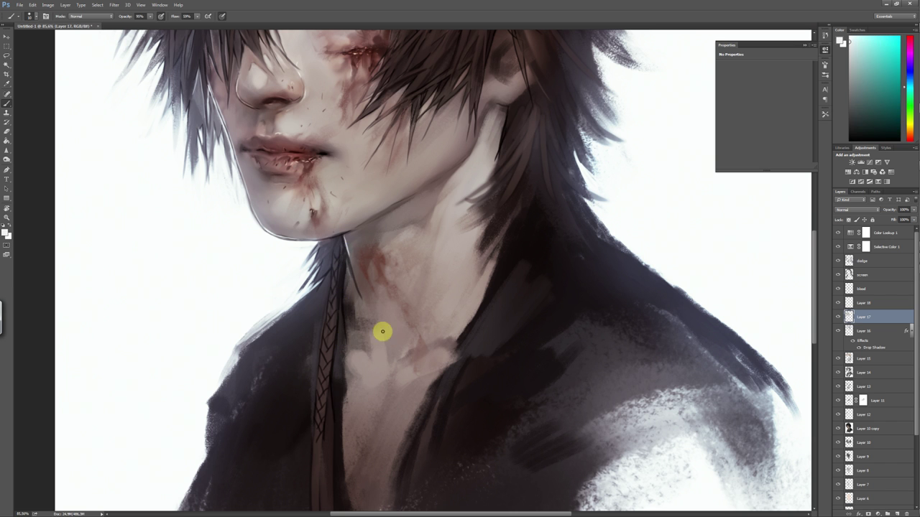
{"action": "scroll", "coordinate": [382, 331], "scroll_direction": "up", "scroll_amount": 2}
{"action": "left_click", "coordinate": [366, 222], "text": "alt"}
{"action": "left_click", "coordinate": [446, 194], "text": "alt"}
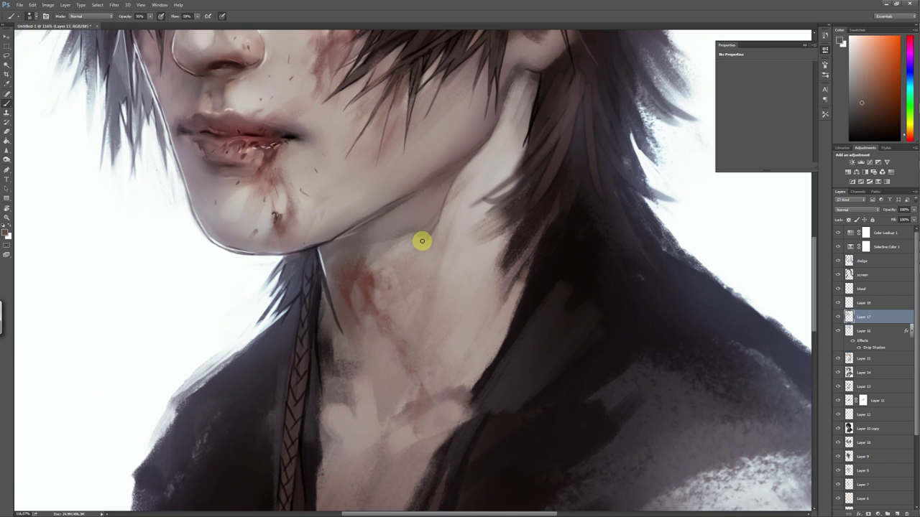
{"action": "scroll", "coordinate": [424, 323], "scroll_direction": "down", "scroll_amount": 3}
{"action": "scroll", "coordinate": [408, 317], "scroll_direction": "up", "scroll_amount": 1}
{"action": "scroll", "coordinate": [408, 311], "scroll_direction": "up", "scroll_amount": 2}
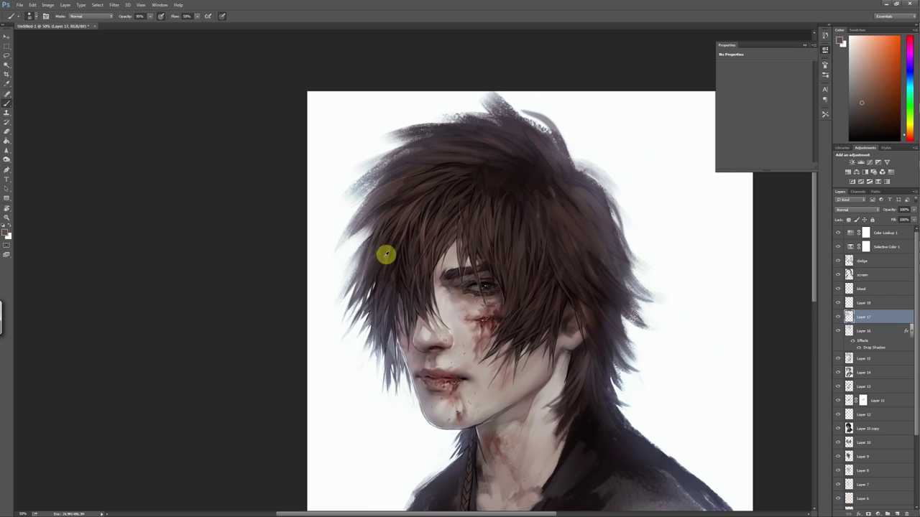
{"action": "scroll", "coordinate": [365, 294], "scroll_direction": "up", "scroll_amount": 1}
{"action": "left_click", "coordinate": [388, 299], "text": "alt"}
{"action": "left_click", "coordinate": [388, 221], "text": "alt"}
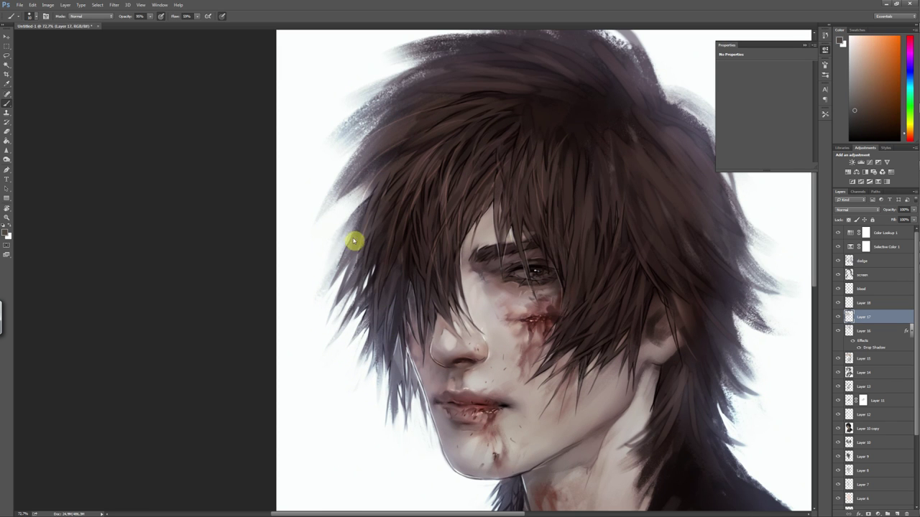
{"action": "left_click", "coordinate": [336, 257], "text": "alt"}
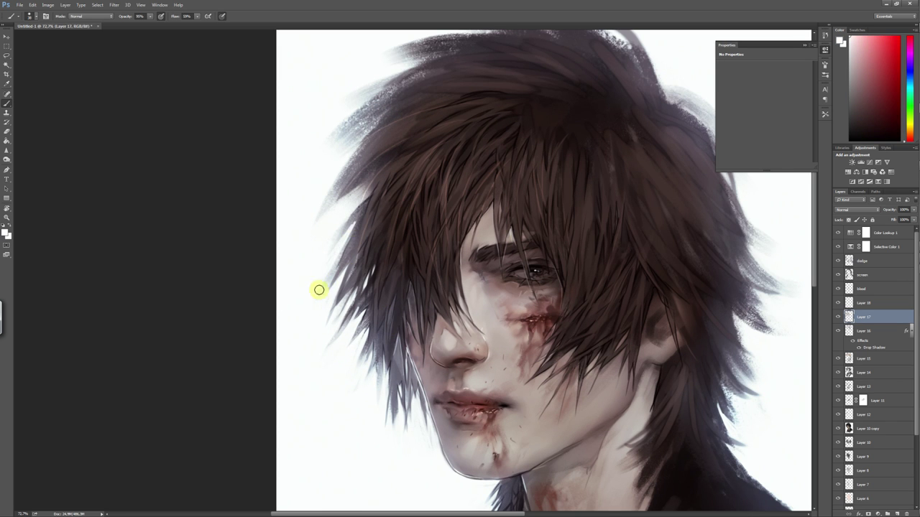
{"action": "key", "text": "x"}
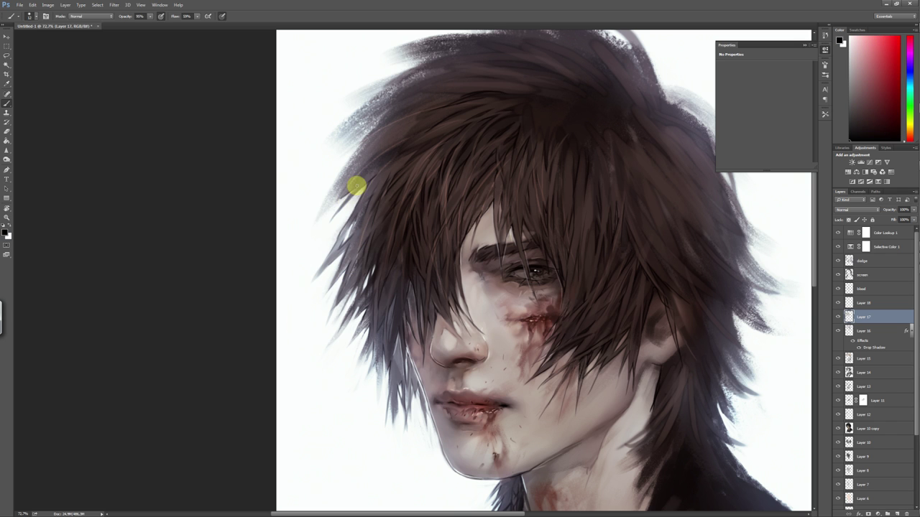
Sample a brown from the hair, then a pale skin tone from the neck
{"action": "scroll", "coordinate": [511, 333], "scroll_direction": "down", "scroll_amount": 2, "text": "alt"}
{"action": "left_click", "coordinate": [307, 200], "text": "alt"}
{"action": "scroll", "coordinate": [493, 364], "scroll_direction": "down", "scroll_amount": 3}
{"action": "scroll", "coordinate": [466, 370], "scroll_direction": "up", "scroll_amount": 3}
{"action": "left_click", "coordinate": [356, 237], "text": "alt"}
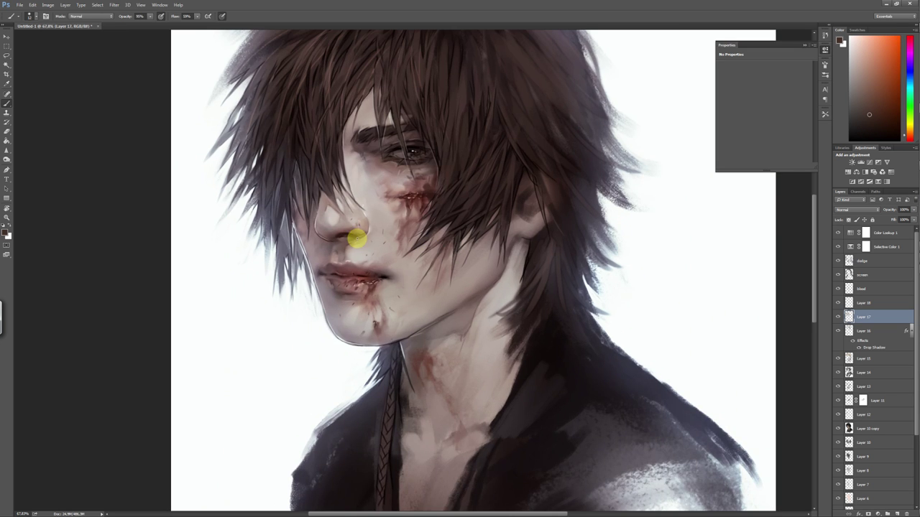
{"action": "scroll", "coordinate": [485, 377], "scroll_direction": "down", "scroll_amount": 3}
{"action": "scroll", "coordinate": [485, 377], "scroll_direction": "down", "scroll_amount": 2}
{"action": "scroll", "coordinate": [466, 328], "scroll_direction": "up", "scroll_amount": 3}
{"action": "left_click", "coordinate": [413, 273], "text": "alt"}
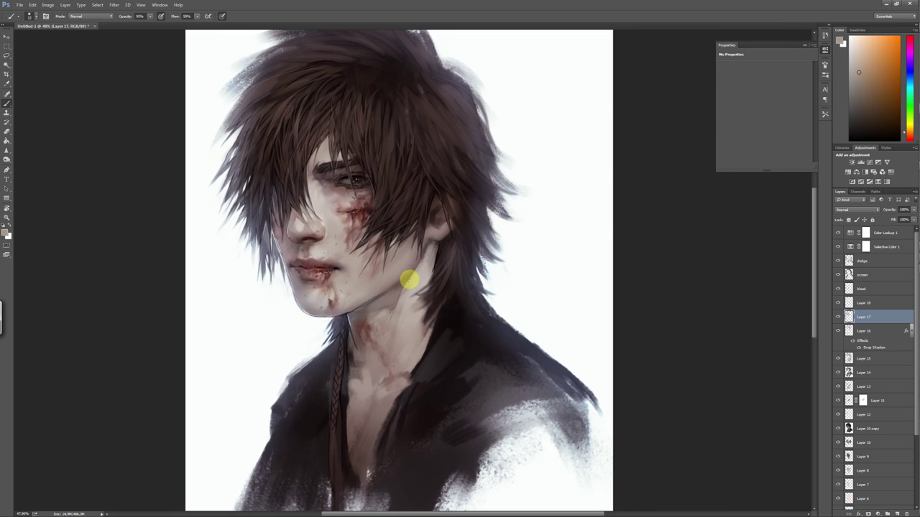
Lighten the neck skin below the ear, then resample redder and hair tones
{"action": "left_click_drag", "start_coordinate": [420, 281], "coordinate": [439, 302]}
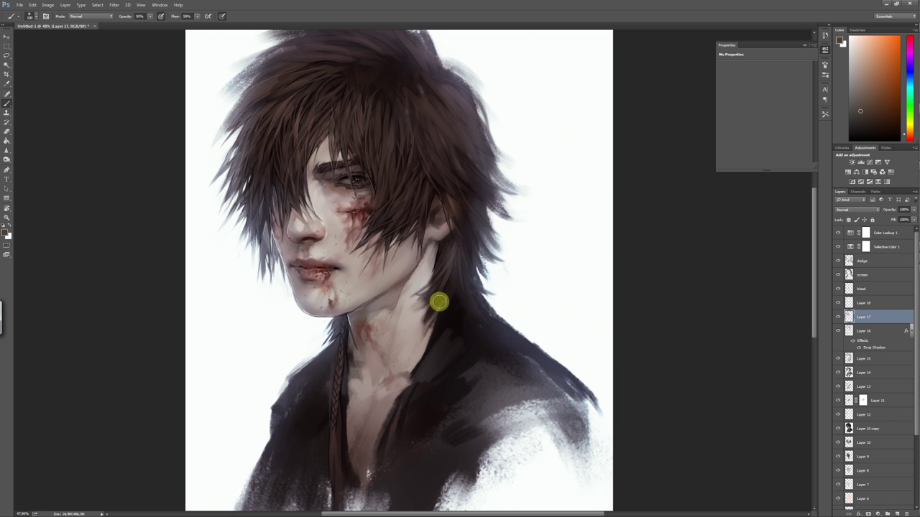
{"action": "left_click", "coordinate": [358, 343], "text": "alt"}
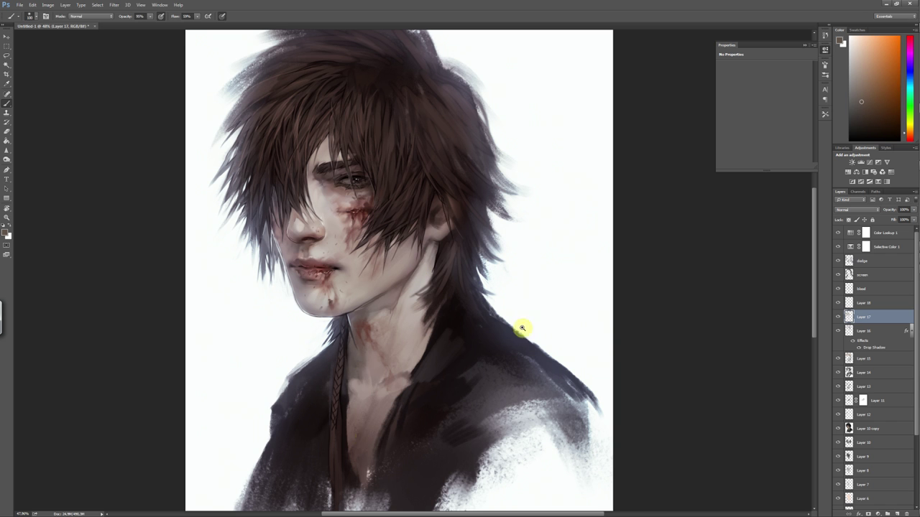
{"action": "scroll", "coordinate": [521, 328], "scroll_direction": "up", "scroll_amount": 2}
{"action": "right_click", "coordinate": [470, 171]}
{"action": "left_click", "coordinate": [395, 148], "text": "alt"}
{"action": "left_click", "coordinate": [402, 164], "text": "alt"}
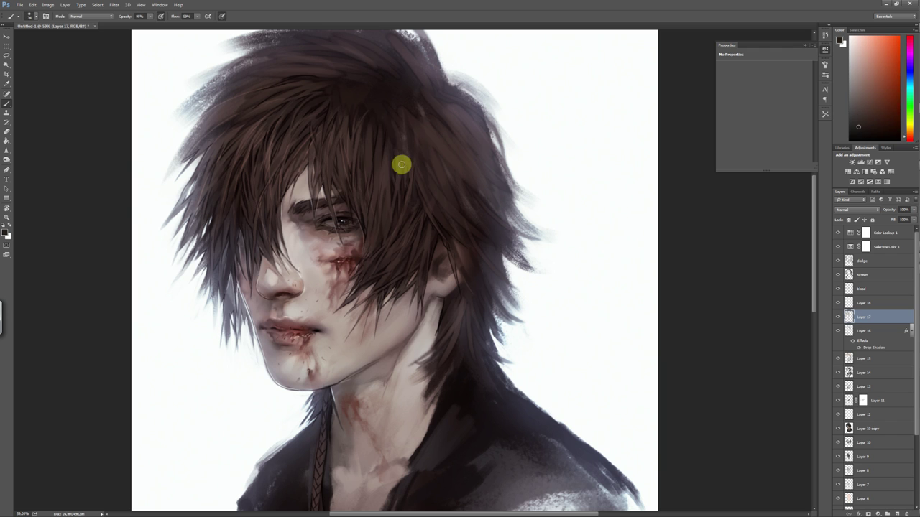
{"action": "left_click", "coordinate": [392, 132], "text": "alt"}
{"action": "left_click", "coordinate": [409, 181], "text": "alt"}
{"action": "left_click", "coordinate": [425, 183], "text": "alt"}
{"action": "left_click", "coordinate": [410, 182], "text": "alt"}
{"action": "scroll", "coordinate": [357, 249], "scroll_direction": "up", "scroll_amount": 2}
{"action": "key", "text": "r"}
{"action": "left_click_drag", "start_coordinate": [550, 263], "coordinate": [435, 256]}
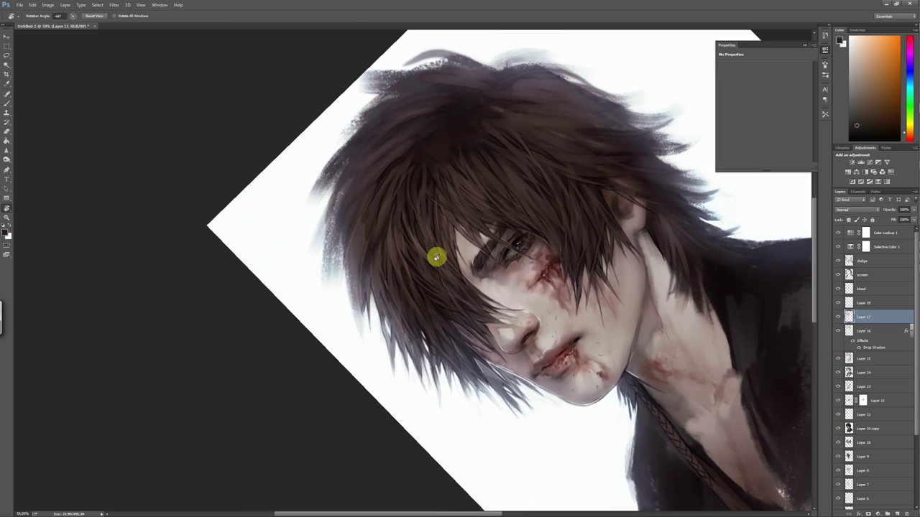
{"action": "left_click", "coordinate": [352, 245], "text": "alt"}
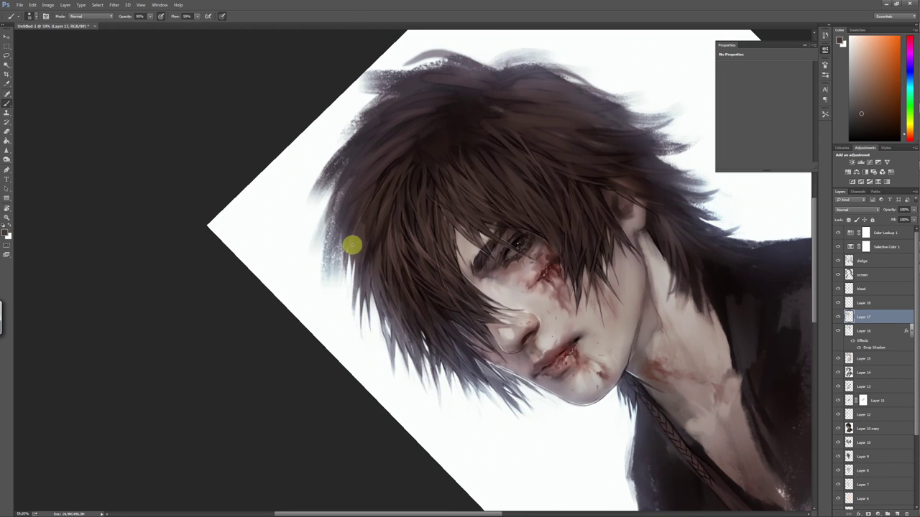
{"action": "right_click", "coordinate": [442, 236]}
{"action": "left_click", "coordinate": [353, 236], "text": "alt"}
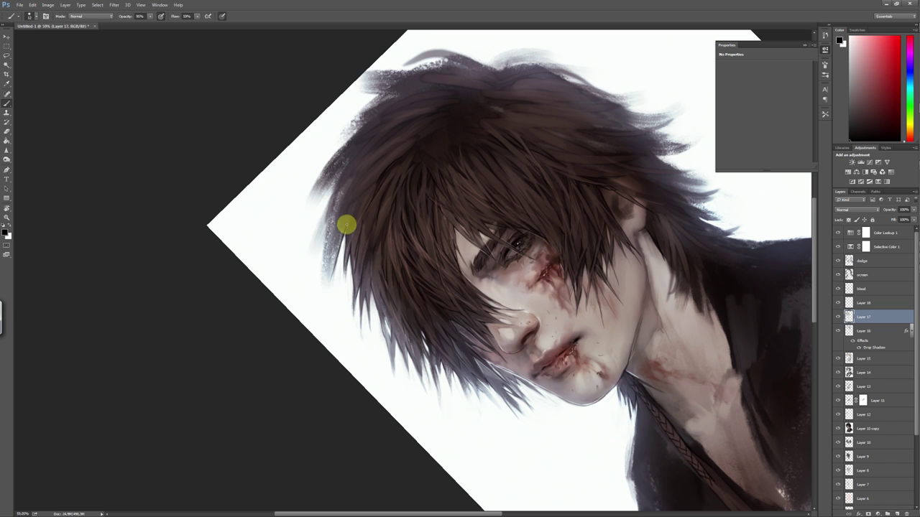
{"action": "left_click", "coordinate": [360, 199], "text": "alt"}
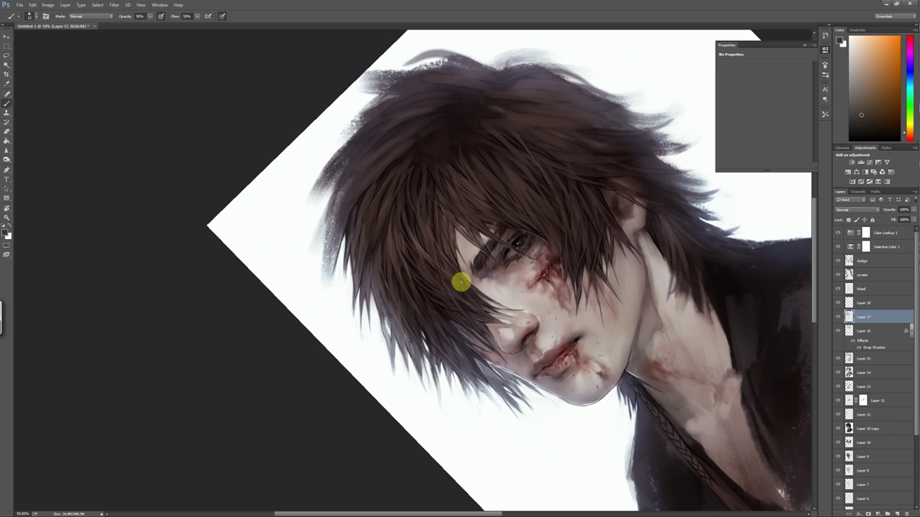
{"action": "key", "text": "r"}
{"action": "left_click_drag", "start_coordinate": [462, 280], "coordinate": [373, 256]}
{"action": "left_click", "coordinate": [374, 256], "text": "alt"}
{"action": "left_click", "coordinate": [317, 251], "text": "alt"}
{"action": "left_click", "coordinate": [288, 225], "text": "alt"}
{"action": "mouse_move", "coordinate": [297, 232]}
{"action": "left_mouse_down"}
{"action": "mouse_move", "coordinate": [446, 369]}
{"action": "mouse_move", "coordinate": [501, 267]}
{"action": "mouse_move", "coordinate": [421, 237]}
{"action": "mouse_move", "coordinate": [486, 249]}
{"action": "mouse_move", "coordinate": [511, 384]}
{"action": "mouse_move", "coordinate": [636, 335]}
{"action": "left_mouse_up"}
{"action": "right_click", "coordinate": [426, 244]}
{"action": "key", "text": "Escape"}
{"action": "left_click", "coordinate": [461, 282], "text": "alt"}
{"action": "left_click", "coordinate": [459, 250], "text": "alt"}
{"action": "left_click", "coordinate": [513, 386], "text": "alt"}
{"action": "left_click", "coordinate": [555, 395], "text": "alt"}
{"action": "left_click", "coordinate": [550, 424], "text": "alt"}
{"action": "key", "text": "r"}
{"action": "key", "text": "Escape"}
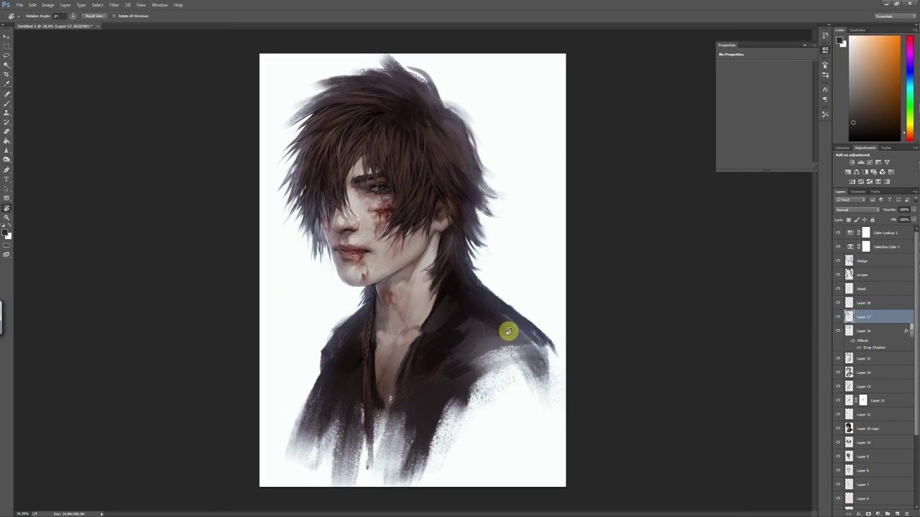
Return to the Brush tool and sample skin tones from the neck, face and lip
{"action": "scroll", "coordinate": [396, 297], "scroll_direction": "up", "scroll_amount": 4}
{"action": "key", "text": "b"}
{"action": "scroll", "coordinate": [321, 343], "scroll_direction": "up", "scroll_amount": 2}
{"action": "left_click", "coordinate": [384, 269], "text": "alt"}
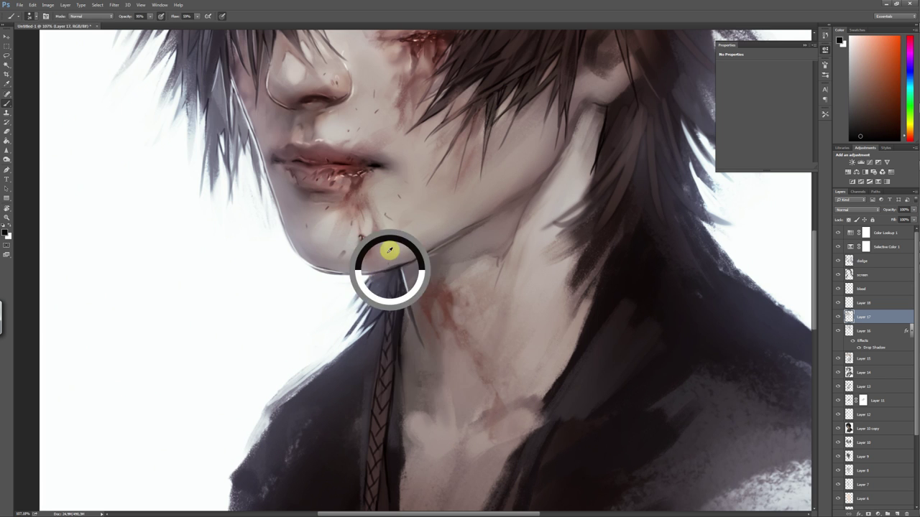
{"action": "scroll", "coordinate": [304, 258], "scroll_direction": "down", "scroll_amount": 3}
{"action": "scroll", "coordinate": [441, 345], "scroll_direction": "down", "scroll_amount": 2}
{"action": "scroll", "coordinate": [367, 150], "scroll_direction": "up", "scroll_amount": 3}
{"action": "scroll", "coordinate": [378, 269], "scroll_direction": "up", "scroll_amount": 2}
{"action": "left_click", "coordinate": [385, 265], "text": "alt"}
{"action": "left_click", "coordinate": [390, 293], "text": "alt"}
Sample a redder chin tone, lighter facial skin tones and a darker reddish tone
{"action": "scroll", "coordinate": [455, 376], "scroll_direction": "down", "scroll_amount": 5}
{"action": "scroll", "coordinate": [477, 362], "scroll_direction": "up", "scroll_amount": 1}
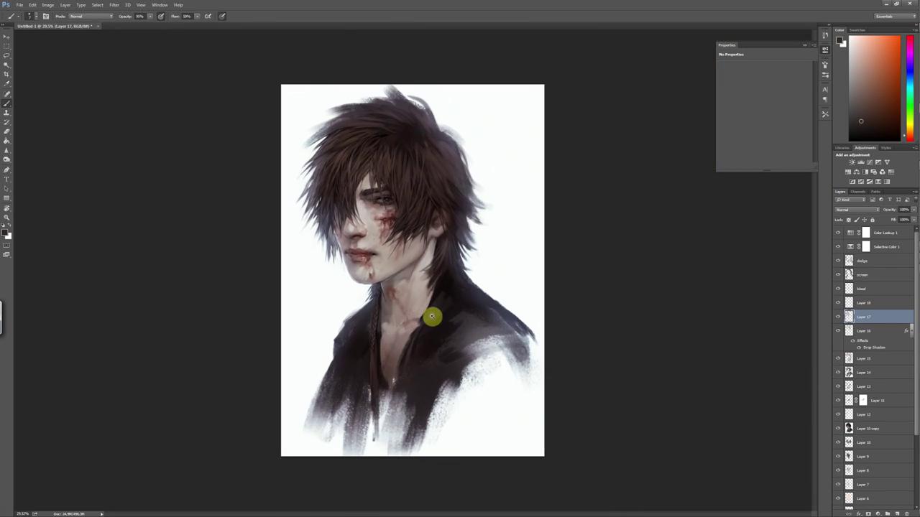
{"action": "scroll", "coordinate": [381, 281], "scroll_direction": "up", "scroll_amount": 5}
{"action": "left_click", "coordinate": [316, 277], "text": "alt"}
{"action": "scroll", "coordinate": [432, 307], "scroll_direction": "down", "scroll_amount": 2}
{"action": "left_click", "coordinate": [415, 302], "text": "alt"}
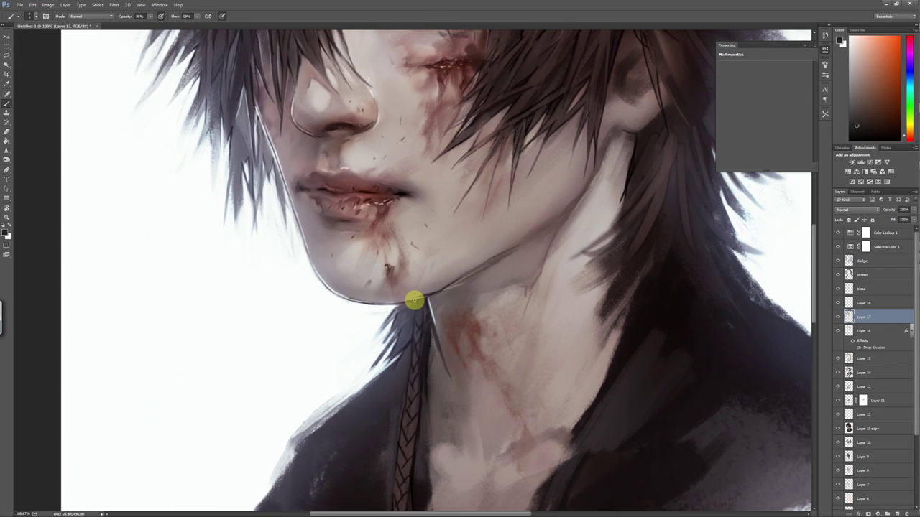
{"action": "scroll", "coordinate": [476, 357], "scroll_direction": "down", "scroll_amount": 3}
{"action": "scroll", "coordinate": [484, 333], "scroll_direction": "up", "scroll_amount": 1}
{"action": "scroll", "coordinate": [358, 194], "scroll_direction": "up", "scroll_amount": 3}
{"action": "left_click", "coordinate": [358, 194], "text": "alt"}
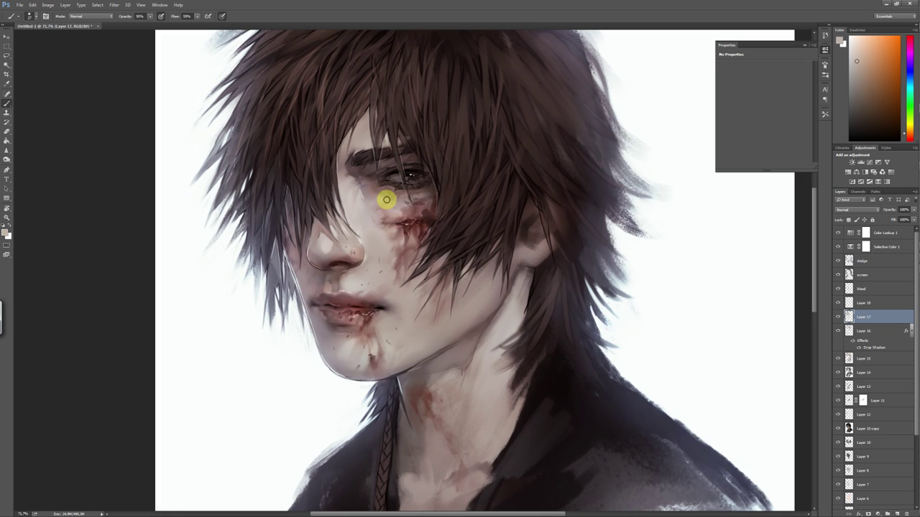
{"action": "left_click", "coordinate": [375, 211], "text": "alt"}
Shift the view left, sample darker tones and a dark hair brown, and check brush presets
{"action": "scroll", "coordinate": [369, 196], "scroll_direction": "down", "scroll_amount": 2}
{"action": "left_click_drag", "start_coordinate": [530, 322], "coordinate": [376, 232]}
{"action": "left_click", "coordinate": [366, 269], "text": "alt"}
{"action": "left_click", "coordinate": [381, 237], "text": "alt"}
{"action": "left_click", "coordinate": [421, 273], "text": "alt"}
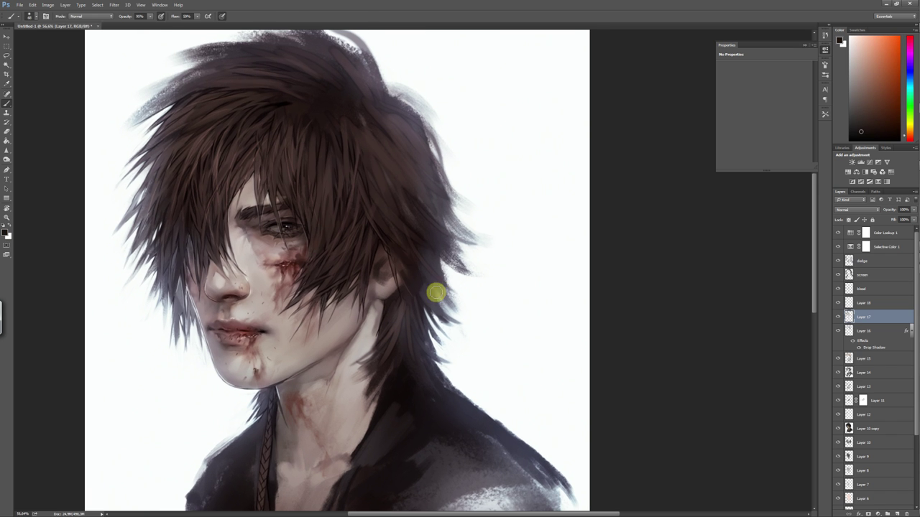
{"action": "right_click", "coordinate": [426, 203]}
{"action": "left_click", "coordinate": [407, 259], "text": "alt"}
{"action": "right_click", "coordinate": [431, 202]}
{"action": "key", "text": "Escape"}
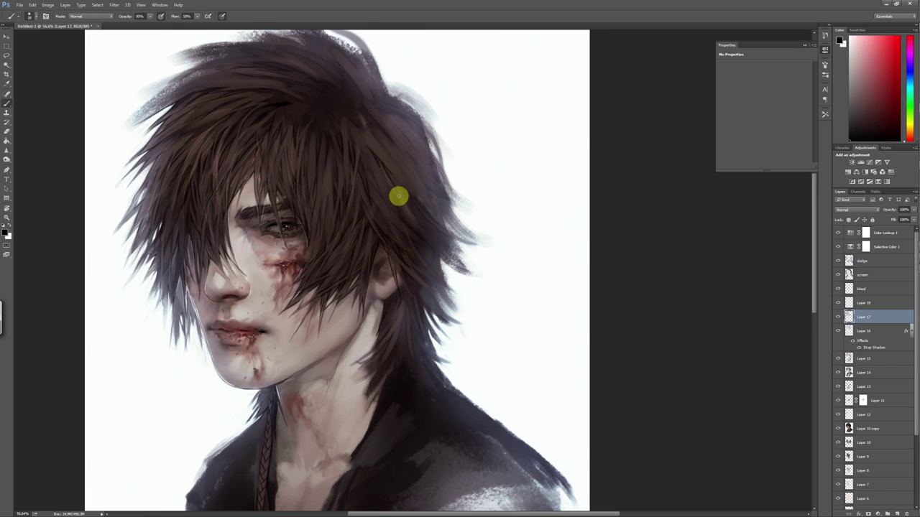
{"action": "left_click", "coordinate": [376, 169], "text": "alt"}
{"action": "left_click_drag", "start_coordinate": [279, 290], "coordinate": [358, 332]}
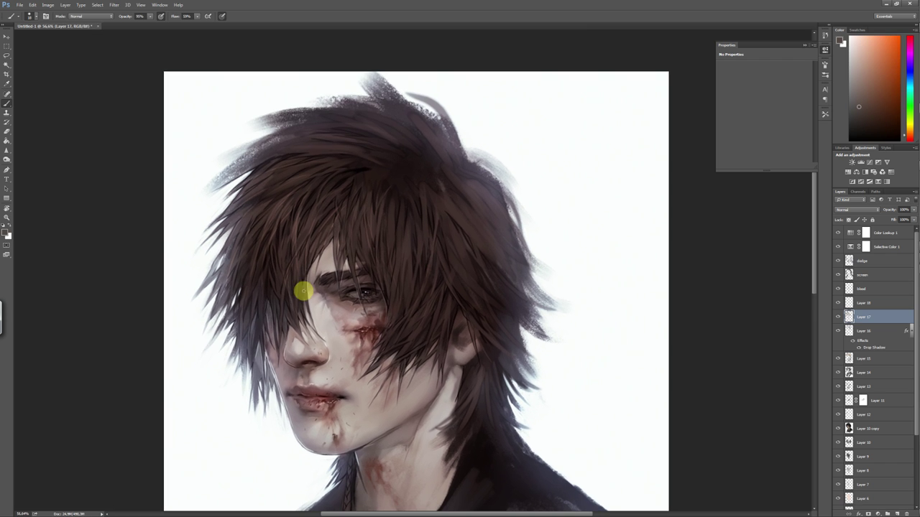
Sample red-brown and orange-brown tones, then reset the paint colours to black and white
{"action": "left_click", "coordinate": [273, 308], "text": "alt"}
{"action": "scroll", "coordinate": [417, 354], "scroll_direction": "down", "scroll_amount": 3}
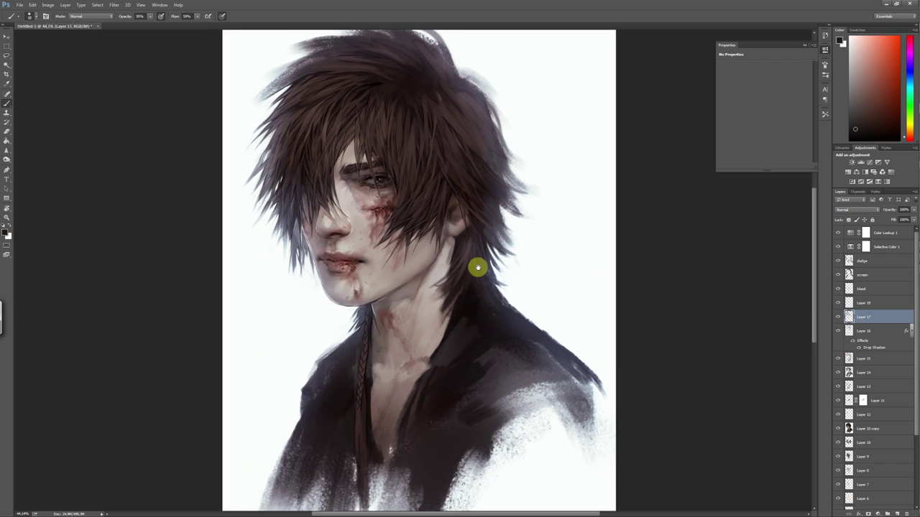
{"action": "scroll", "coordinate": [395, 183], "scroll_direction": "up", "scroll_amount": 2}
{"action": "left_click", "coordinate": [395, 183], "text": "alt"}
{"action": "key", "text": "x"}
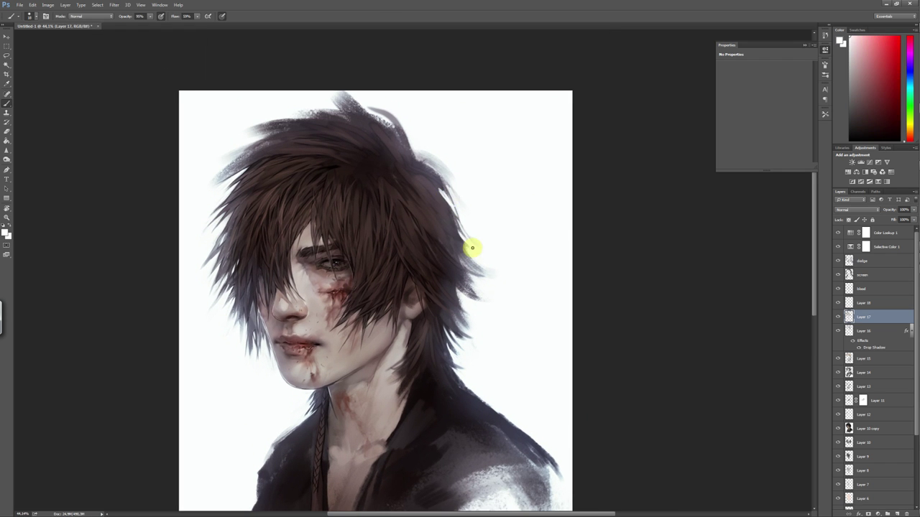
{"action": "left_click_drag", "start_coordinate": [294, 407], "coordinate": [362, 243]}
{"action": "scroll", "coordinate": [351, 316], "scroll_direction": "up", "scroll_amount": 2}
{"action": "key", "text": "e"}
{"action": "key", "text": "b"}
{"action": "key", "text": "d"}
{"action": "right_click", "coordinate": [437, 304]}
{"action": "key", "text": "Escape"}
Paint a dark stroke on the chest below the braid, then sample darker browns
{"action": "left_click", "coordinate": [411, 370], "text": "alt"}
{"action": "left_click_drag", "start_coordinate": [416, 391], "coordinate": [431, 453]}
{"action": "scroll", "coordinate": [467, 482], "scroll_direction": "up", "scroll_amount": 2}
{"action": "left_click", "coordinate": [381, 328], "text": "alt"}
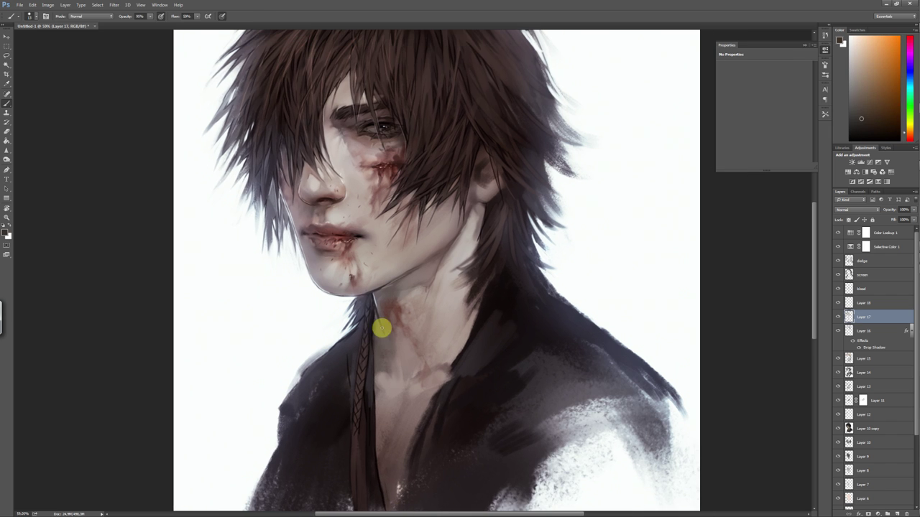
{"action": "left_click", "coordinate": [419, 288], "text": "alt"}
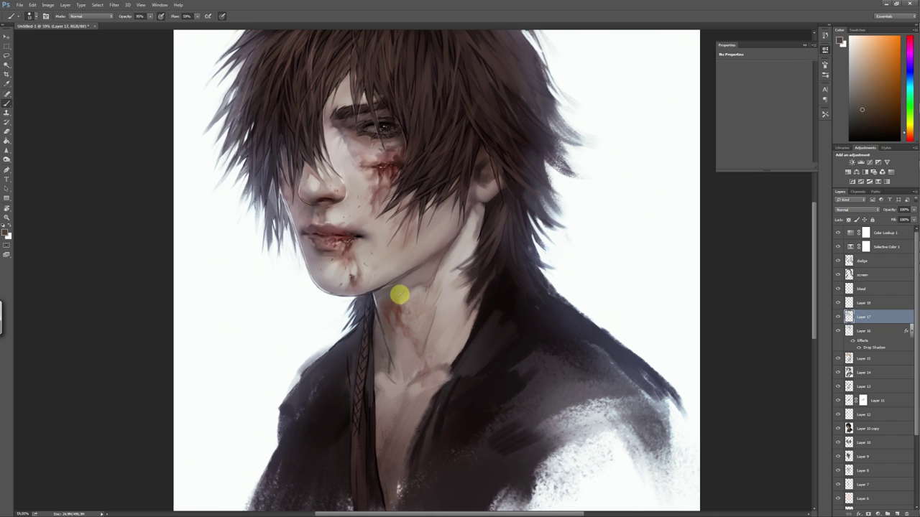
{"action": "left_click", "coordinate": [399, 353], "text": "alt"}
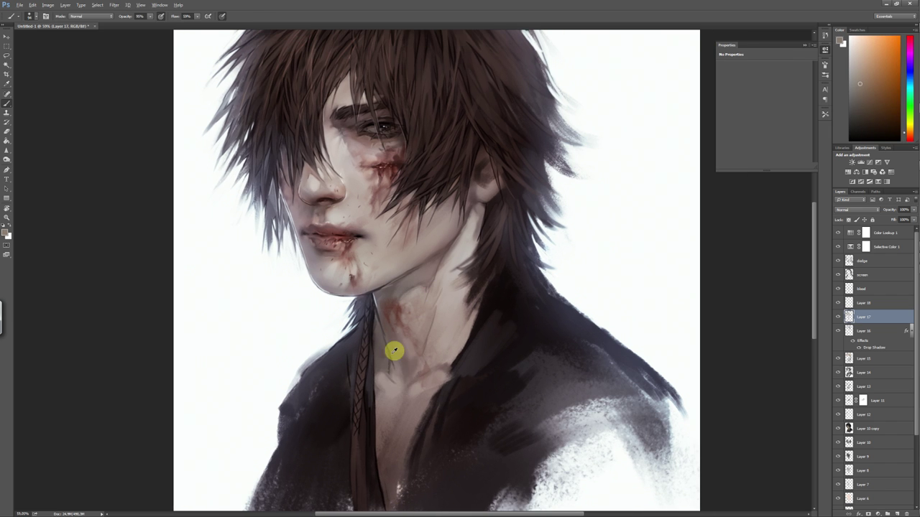
Fit the painting in view and sample a darker brown and a light chest skin tone
{"action": "key", "text": "ctrl+0"}
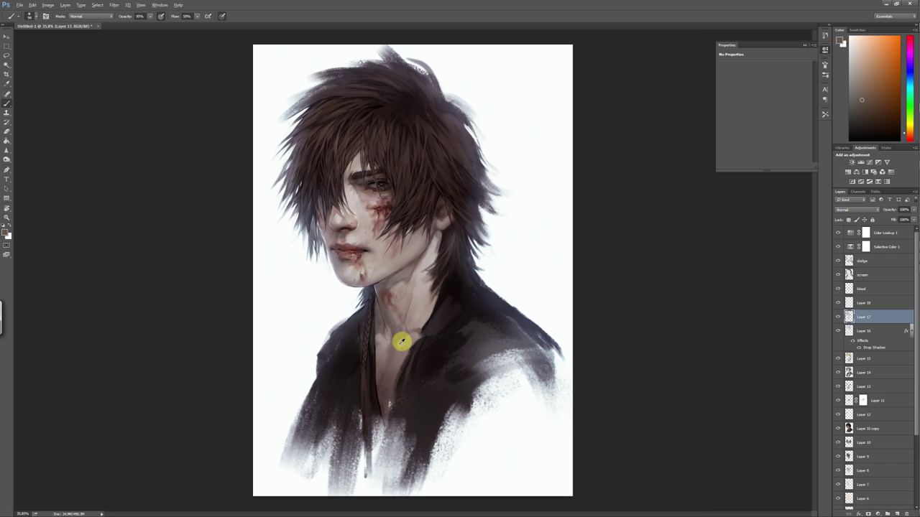
{"action": "scroll", "coordinate": [386, 319], "scroll_direction": "down", "scroll_amount": 2}
{"action": "left_click", "coordinate": [385, 319], "text": "alt"}
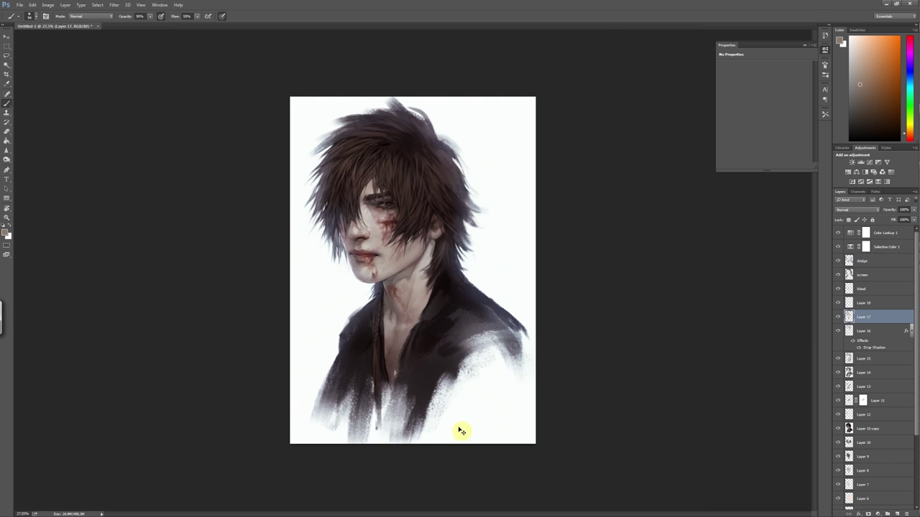
{"action": "scroll", "coordinate": [461, 431], "scroll_direction": "up", "scroll_amount": 3}
{"action": "left_click", "coordinate": [363, 267], "text": "alt"}
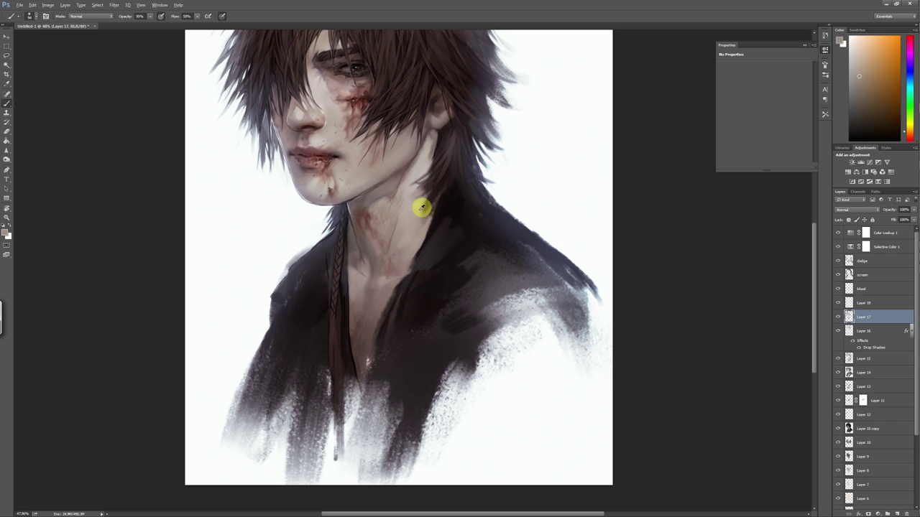
{"action": "scroll", "coordinate": [446, 251], "scroll_direction": "up", "scroll_amount": 2}
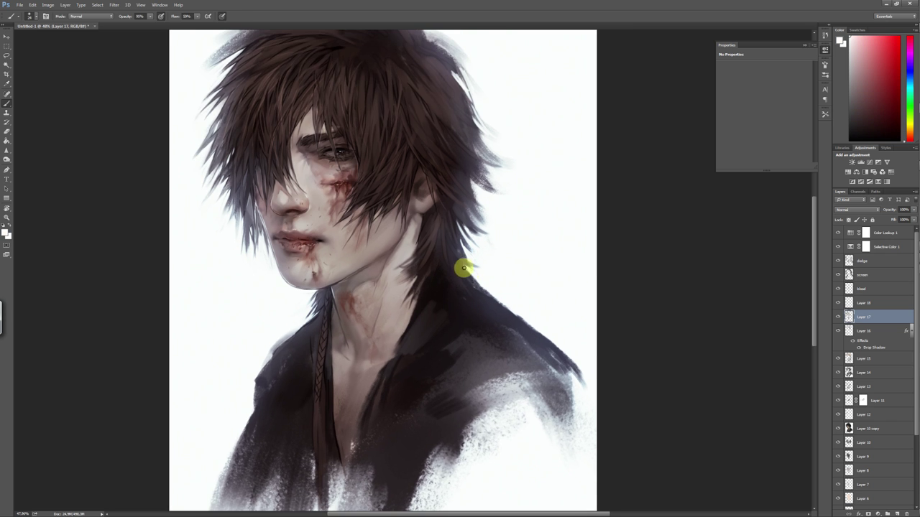
{"action": "scroll", "coordinate": [393, 229], "scroll_direction": "up", "scroll_amount": 1}
{"action": "scroll", "coordinate": [393, 229], "scroll_direction": "left", "scroll_amount": 1}
{"action": "scroll", "coordinate": [483, 266], "scroll_direction": "right", "scroll_amount": 1}
Pick a dark painting colour and adjust the brush size while resampling
{"action": "left_click", "coordinate": [365, 137], "text": "alt"}
{"action": "scroll", "coordinate": [402, 136], "scroll_direction": "up", "scroll_amount": 1}
{"action": "right_click", "coordinate": [432, 133]}
{"action": "key", "text": "Escape"}
{"action": "left_click", "coordinate": [397, 175], "text": "alt"}
{"action": "left_click", "coordinate": [357, 185], "text": "alt"}
{"action": "right_click", "coordinate": [388, 176]}
{"action": "key", "text": "Escape"}
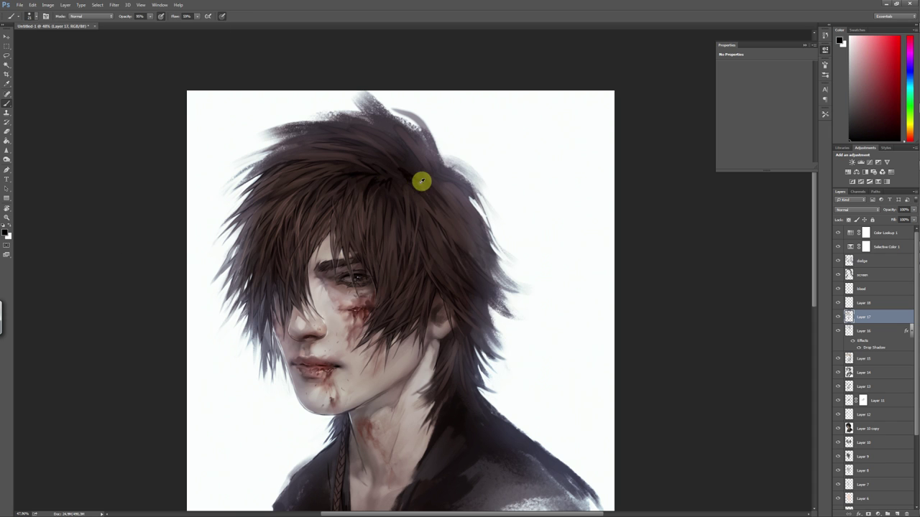
Sample brown-orange tones from the painting and adjust the brush size
{"action": "left_click", "coordinate": [424, 195], "text": "alt"}
{"action": "left_click", "coordinate": [415, 174], "text": "alt"}
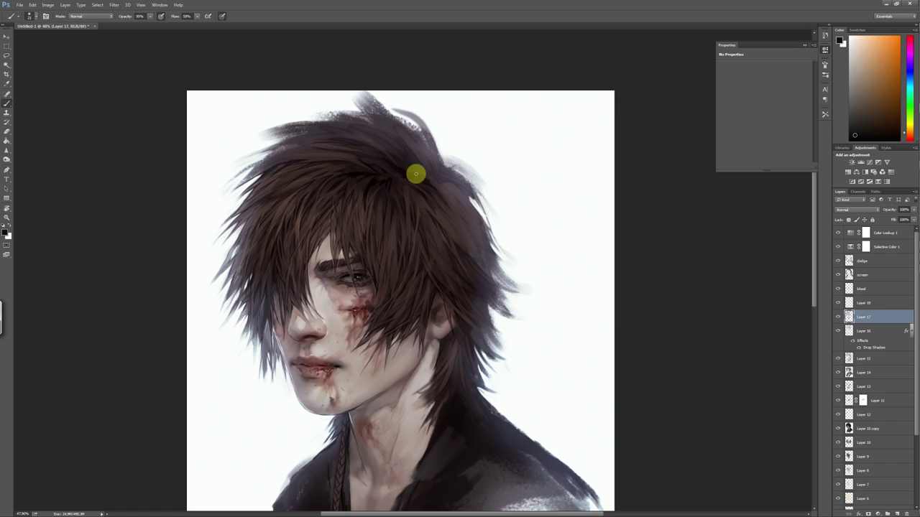
{"action": "scroll", "coordinate": [493, 376], "scroll_direction": "down", "scroll_amount": 5}
{"action": "scroll", "coordinate": [484, 222], "scroll_direction": "up", "scroll_amount": 3}
{"action": "scroll", "coordinate": [465, 240], "scroll_direction": "up", "scroll_amount": 2}
{"action": "right_click", "coordinate": [431, 241]}
{"action": "key", "text": "Escape"}
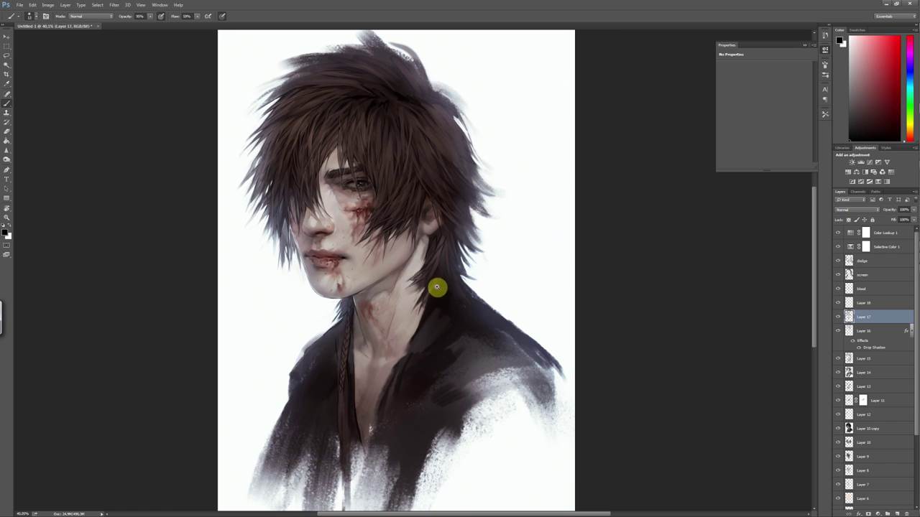
{"action": "scroll", "coordinate": [436, 288], "scroll_direction": "up", "scroll_amount": 2}
Paint light tones over the neck in white, then sample skin and dark brown tones
{"action": "key", "text": "x"}
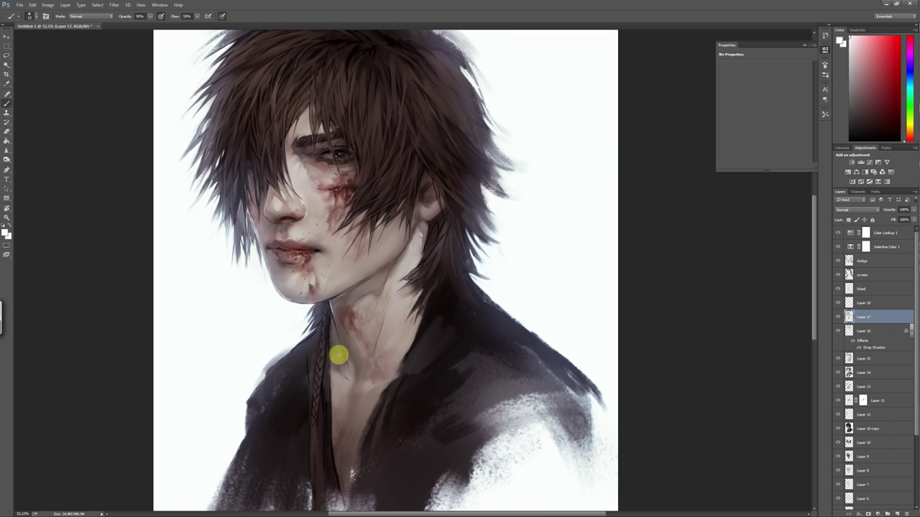
{"action": "left_click_drag", "start_coordinate": [338, 355], "coordinate": [329, 372]}
{"action": "key", "text": "x"}
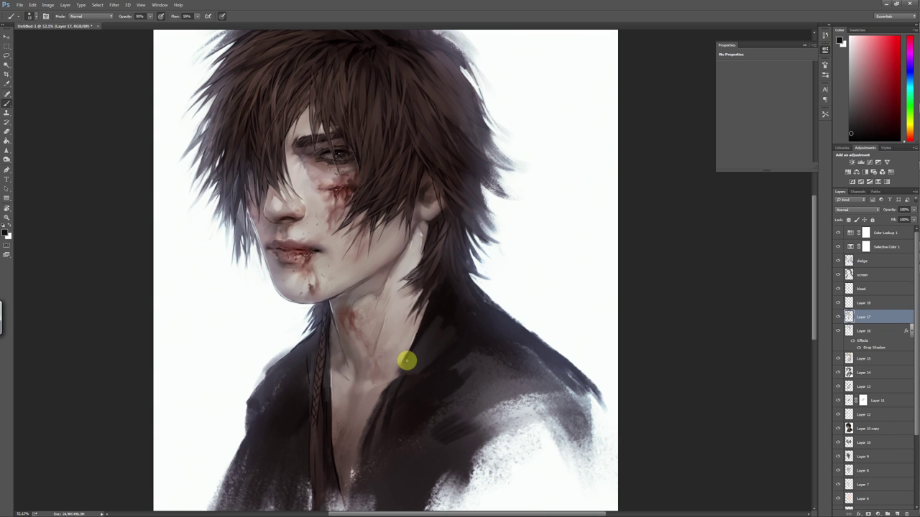
{"action": "left_click", "coordinate": [383, 392], "text": "alt"}
{"action": "left_click", "coordinate": [343, 507], "text": "alt"}
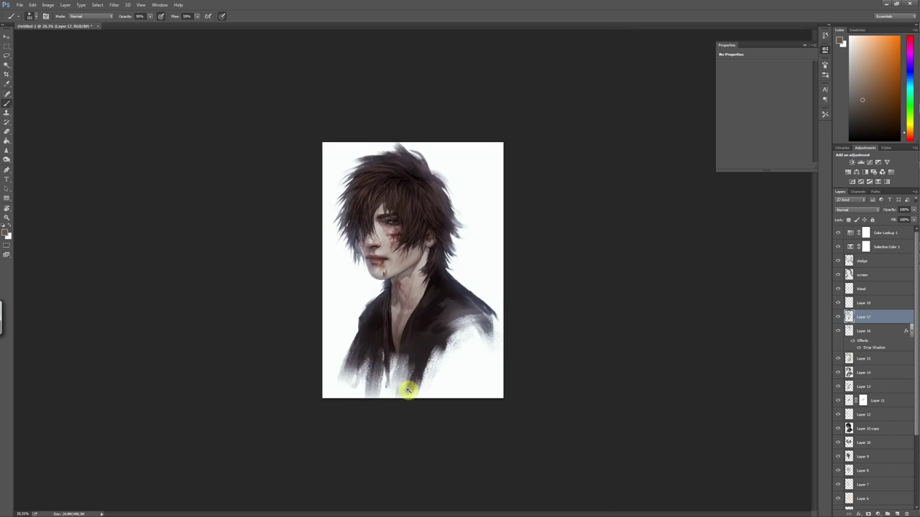
{"action": "scroll", "coordinate": [390, 396], "scroll_direction": "down", "scroll_amount": 3}
Sample light skin and background white, resize the brush, and pick a new painting colour
{"action": "left_click", "coordinate": [395, 351], "text": "alt"}
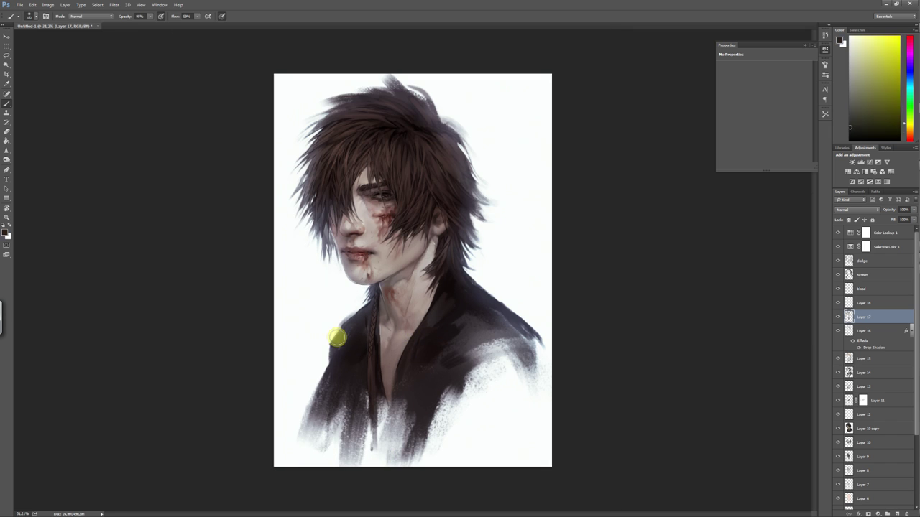
{"action": "left_click", "coordinate": [338, 317], "text": "alt"}
{"action": "left_click", "coordinate": [365, 304], "text": "alt"}
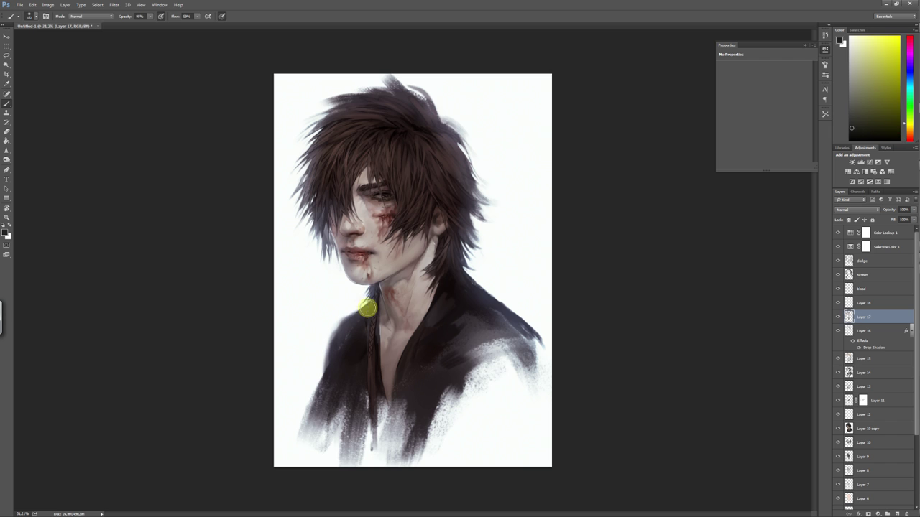
{"action": "left_click", "coordinate": [526, 317], "text": "alt"}
{"action": "right_click", "coordinate": [454, 398]}
{"action": "left_click_drag", "start_coordinate": [472, 385], "coordinate": [485, 394]}
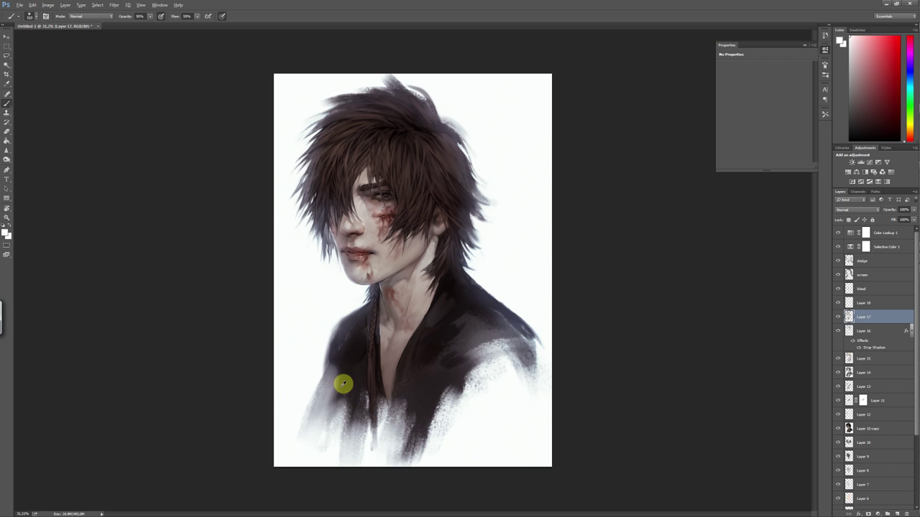
{"action": "right_click", "coordinate": [519, 402]}
{"action": "left_click", "coordinate": [503, 331]}
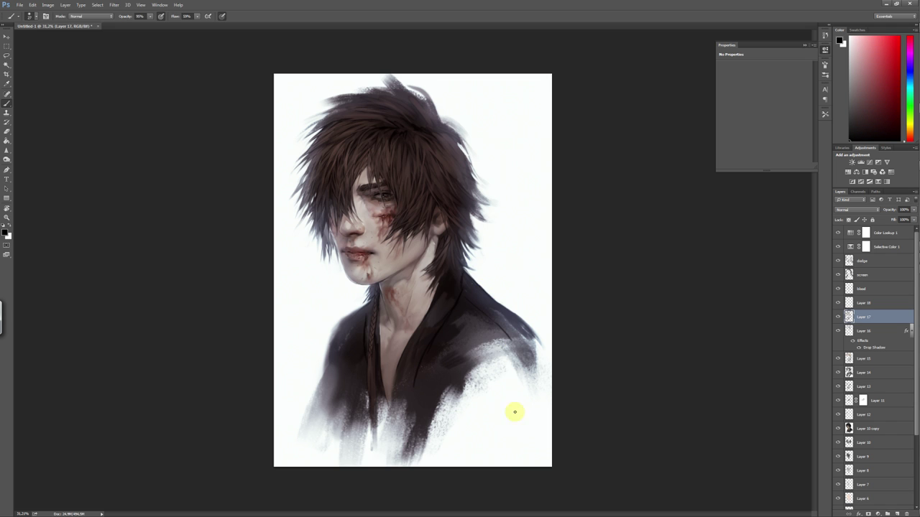
{"action": "left_click", "coordinate": [479, 302], "text": "alt"}
{"action": "scroll", "coordinate": [481, 359], "scroll_direction": "down", "scroll_amount": 3}
{"action": "scroll", "coordinate": [482, 345], "scroll_direction": "up", "scroll_amount": 2}
Return to the Brush, pick a starting paint colour and check the brush size
{"action": "key", "text": "e"}
{"action": "key", "text": "b"}
{"action": "left_click", "coordinate": [387, 325], "text": "alt"}
{"action": "scroll", "coordinate": [402, 338], "scroll_direction": "down", "scroll_amount": 2}
{"action": "scroll", "coordinate": [452, 376], "scroll_direction": "up", "scroll_amount": 5}
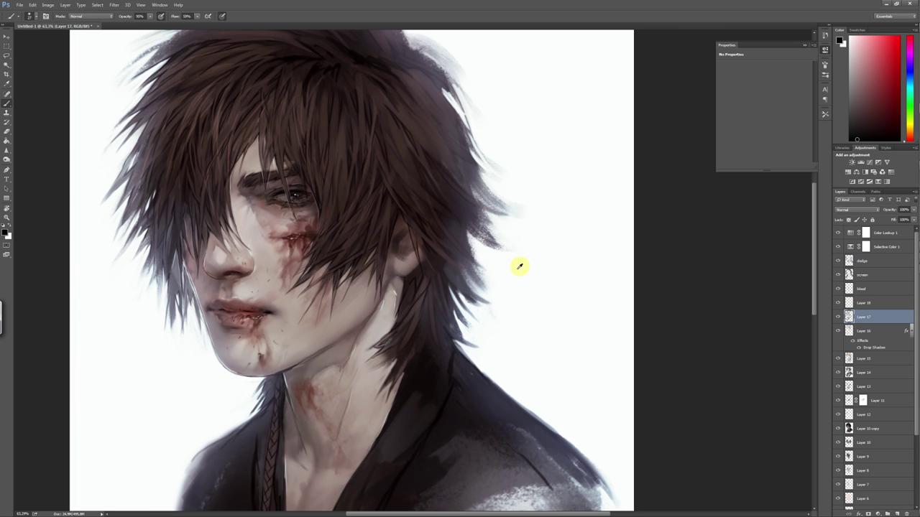
{"action": "right_click", "coordinate": [459, 287]}
{"action": "key", "text": "Escape"}
Sample skin and darker tones from the face and shrink the brush
{"action": "scroll", "coordinate": [494, 227], "scroll_direction": "up", "scroll_amount": 1}
{"action": "left_click", "coordinate": [421, 349], "text": "alt"}
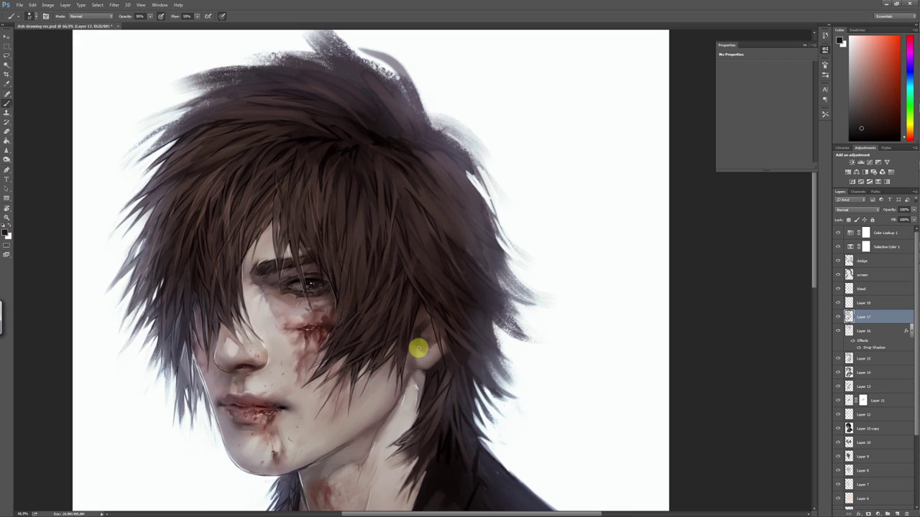
{"action": "left_click", "coordinate": [440, 291], "text": "alt"}
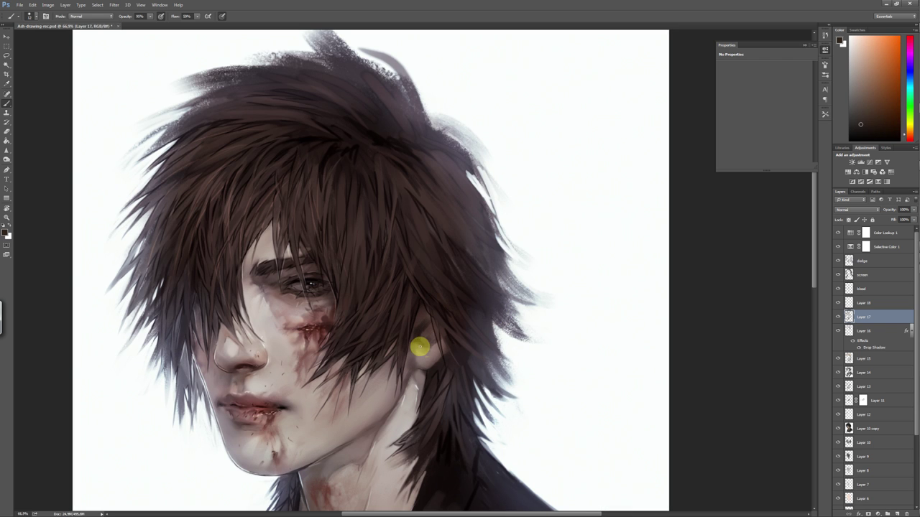
{"action": "left_click", "coordinate": [437, 329], "text": "alt"}
{"action": "left_click", "coordinate": [436, 351], "text": "alt"}
{"action": "right_click", "coordinate": [530, 403]}
{"action": "left_click", "coordinate": [499, 332], "text": "alt"}
{"action": "left_click", "coordinate": [468, 355], "text": "alt"}
{"action": "right_click", "coordinate": [498, 361]}
Sample dark brown and near-black from the hair, resizing the brush
{"action": "left_click", "coordinate": [401, 473], "text": "alt"}
{"action": "right_click", "coordinate": [496, 319]}
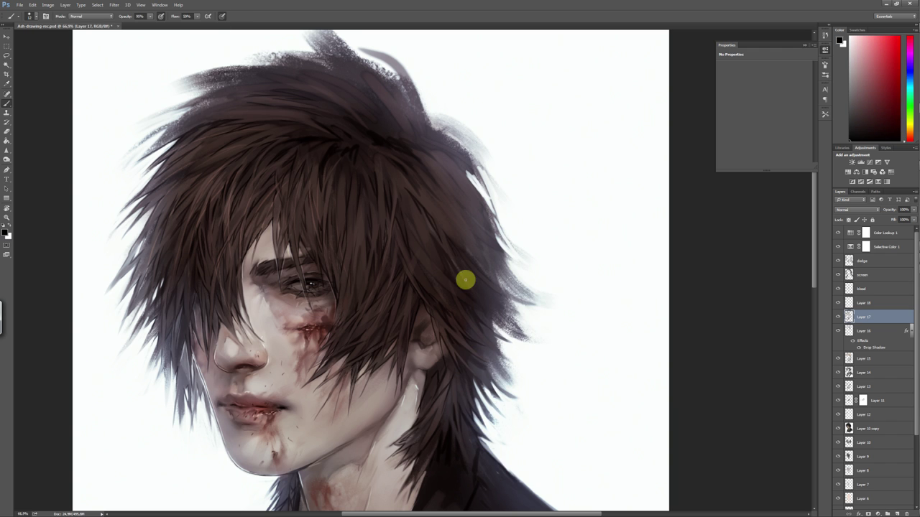
{"action": "left_click", "coordinate": [427, 281], "text": "alt"}
{"action": "left_click", "coordinate": [448, 295], "text": "alt"}
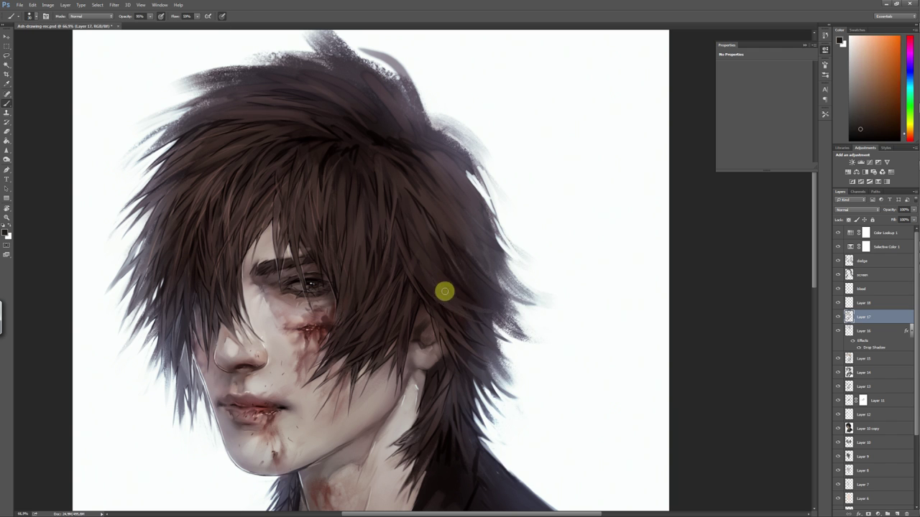
{"action": "right_click", "coordinate": [517, 332]}
{"action": "right_click", "coordinate": [476, 317]}
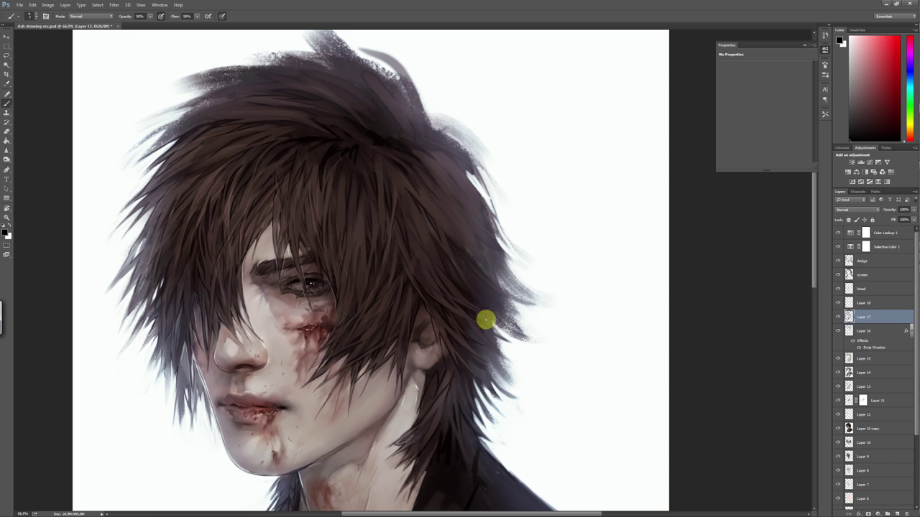
Sample several dark brown and near-black tones across the hair, adjusting brush size
{"action": "left_click", "coordinate": [424, 280], "text": "alt"}
{"action": "left_click", "coordinate": [409, 188], "text": "alt"}
{"action": "left_click", "coordinate": [424, 204], "text": "alt"}
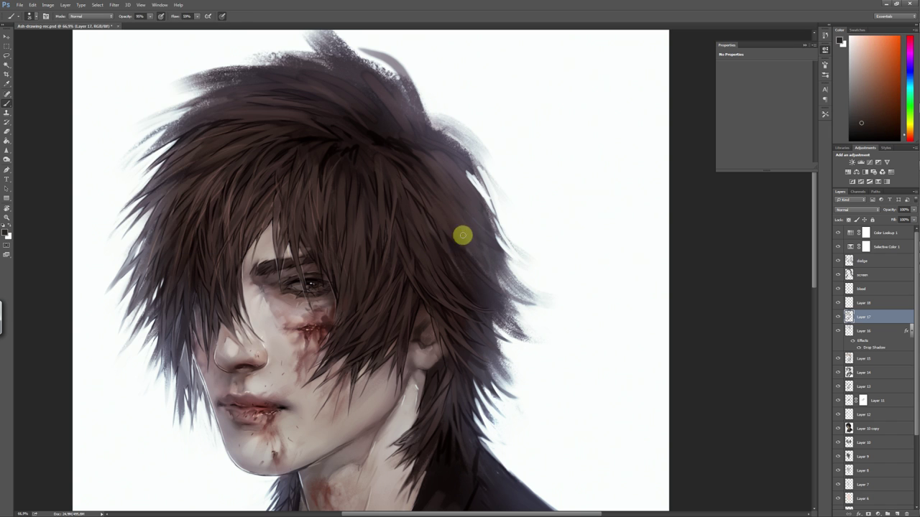
{"action": "left_click", "coordinate": [474, 272], "text": "alt"}
{"action": "left_click", "coordinate": [467, 249], "text": "alt"}
{"action": "left_click", "coordinate": [477, 279], "text": "alt"}
{"action": "left_click", "coordinate": [503, 207], "text": "alt"}
{"action": "left_click", "coordinate": [471, 284], "text": "alt"}
{"action": "left_click", "coordinate": [507, 265], "text": "alt"}
{"action": "right_click", "coordinate": [520, 218]}
{"action": "key", "text": "Escape"}
Sample dark red, near-white and other hair tones, resizing the brush between picks
{"action": "left_click", "coordinate": [458, 237], "text": "alt"}
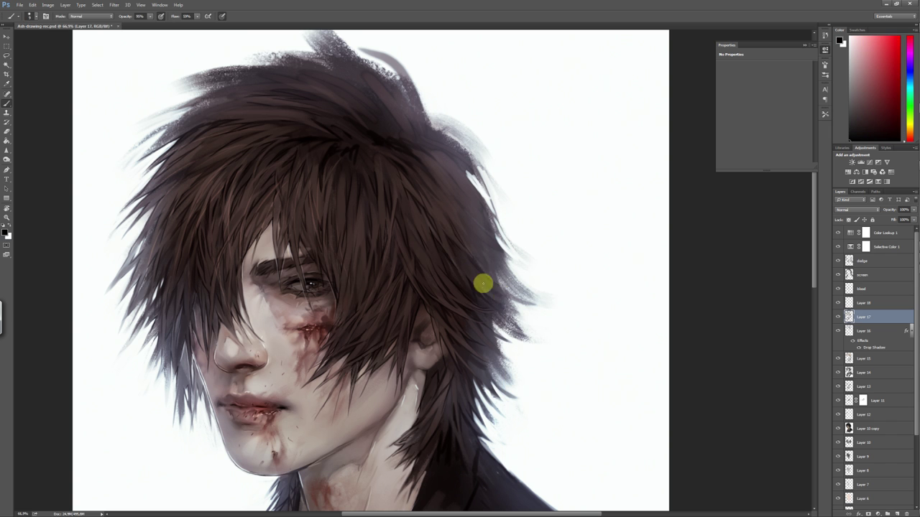
{"action": "scroll", "coordinate": [546, 359], "scroll_direction": "down", "scroll_amount": 3}
{"action": "scroll", "coordinate": [546, 324], "scroll_direction": "up", "scroll_amount": 4}
{"action": "left_click", "coordinate": [444, 270], "text": "alt"}
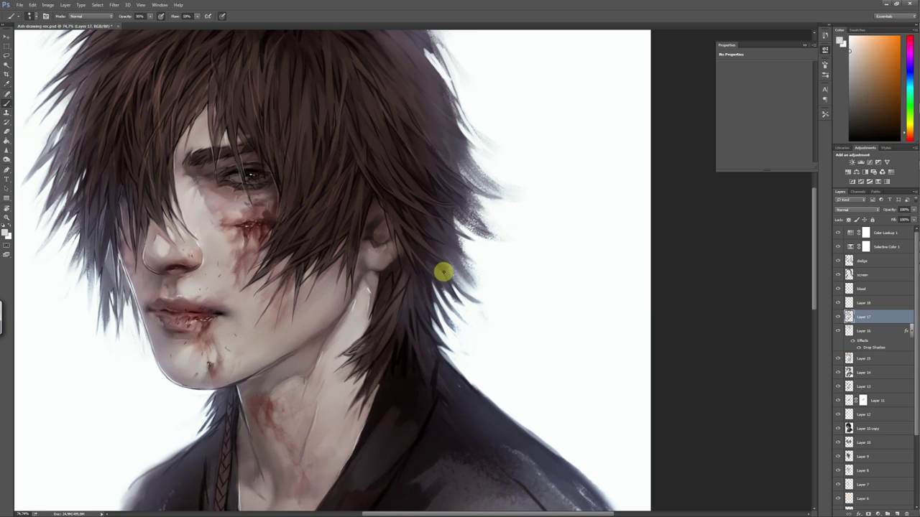
{"action": "right_click", "coordinate": [474, 255]}
{"action": "key", "text": "Escape"}
{"action": "left_click", "coordinate": [449, 327], "text": "alt"}
{"action": "left_click", "coordinate": [441, 287], "text": "alt"}
{"action": "right_click", "coordinate": [480, 246]}
{"action": "key", "text": "Escape"}
Paint a thin dark strand at the hair's right side and sample more tones
{"action": "left_click", "coordinate": [405, 327], "text": "alt"}
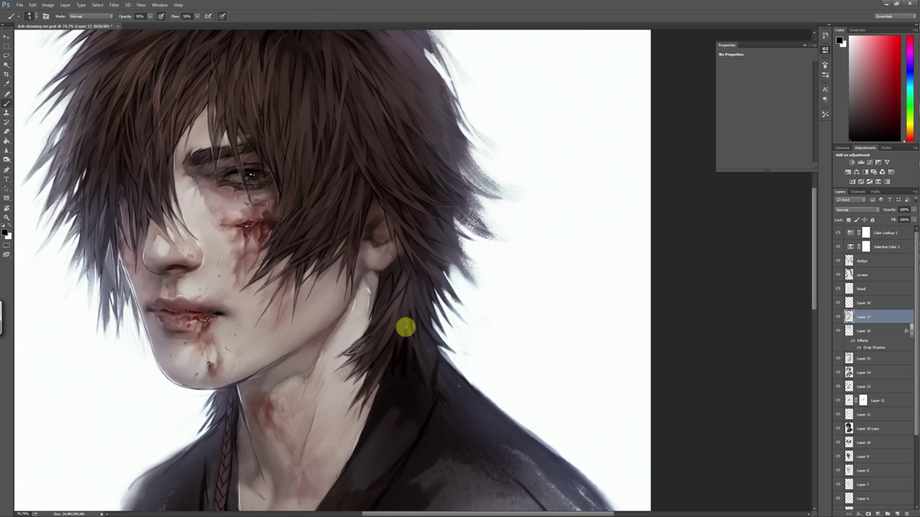
{"action": "left_click", "coordinate": [436, 257], "text": "alt"}
{"action": "left_click_drag", "start_coordinate": [452, 276], "coordinate": [488, 284]}
{"action": "left_click", "coordinate": [455, 271], "text": "alt"}
{"action": "left_click", "coordinate": [475, 286], "text": "alt"}
{"action": "left_click", "coordinate": [493, 269], "text": "alt"}
Sample colours around the portrait and adjust the brush size
{"action": "scroll", "coordinate": [581, 349], "scroll_direction": "down", "scroll_amount": 2}
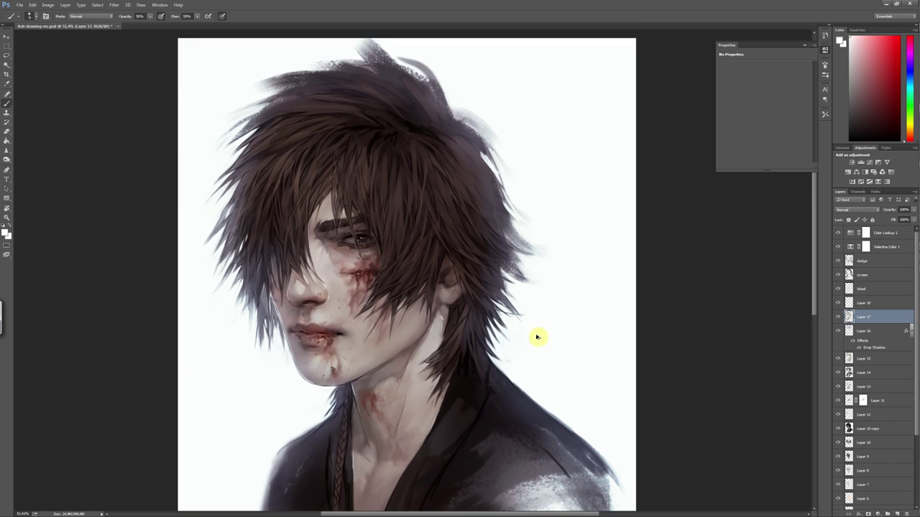
{"action": "left_click", "coordinate": [477, 328], "text": "alt"}
{"action": "left_click", "coordinate": [535, 314], "text": "alt"}
{"action": "right_click", "coordinate": [304, 147]}
{"action": "left_click", "coordinate": [247, 119], "text": "alt"}
{"action": "scroll", "coordinate": [501, 155], "scroll_direction": "down", "scroll_amount": 1}
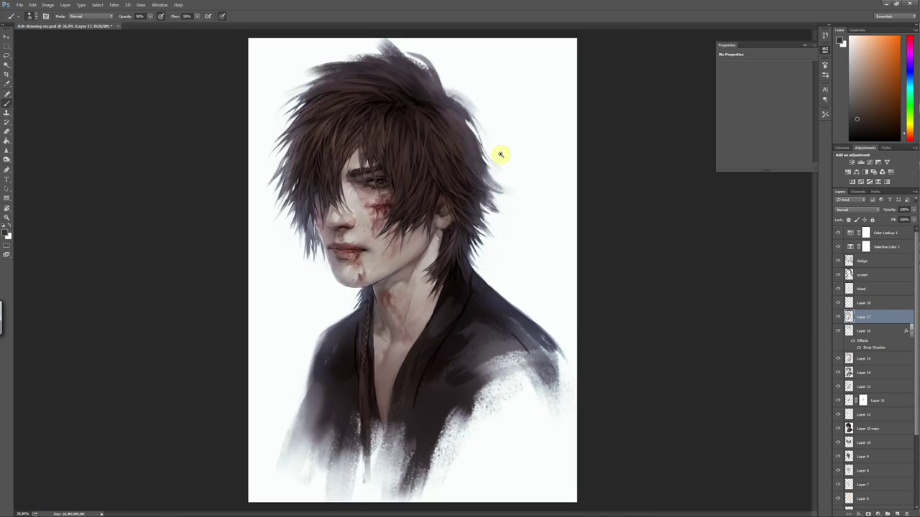
{"action": "scroll", "coordinate": [501, 155], "scroll_direction": "up", "scroll_amount": 1}
Sample dark red and brown tones from the upper hair, resizing the brush
{"action": "left_click", "coordinate": [452, 148], "text": "alt"}
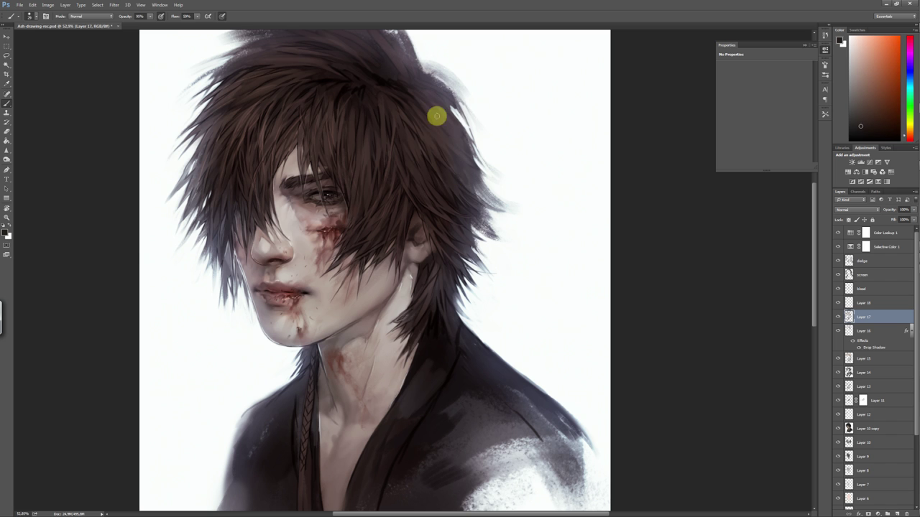
{"action": "right_click", "coordinate": [437, 116]}
{"action": "left_click", "coordinate": [432, 100]}
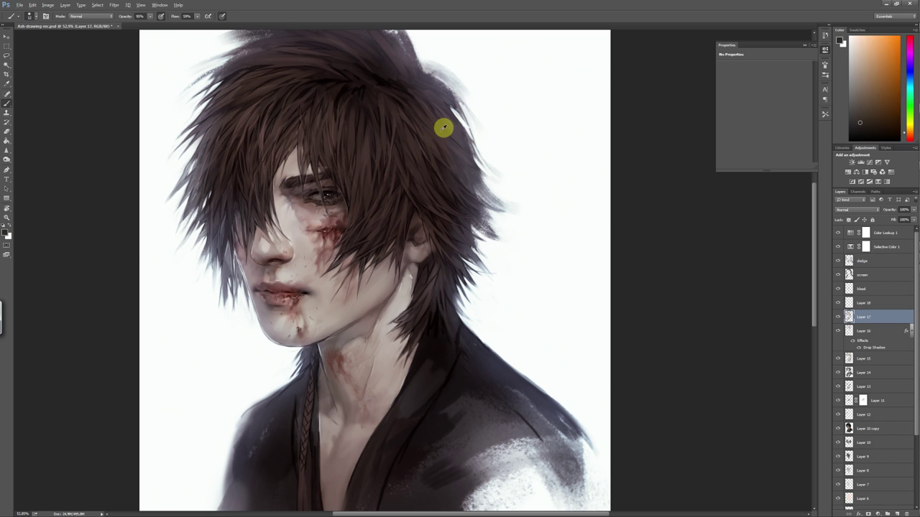
{"action": "left_click", "coordinate": [439, 148], "text": "alt"}
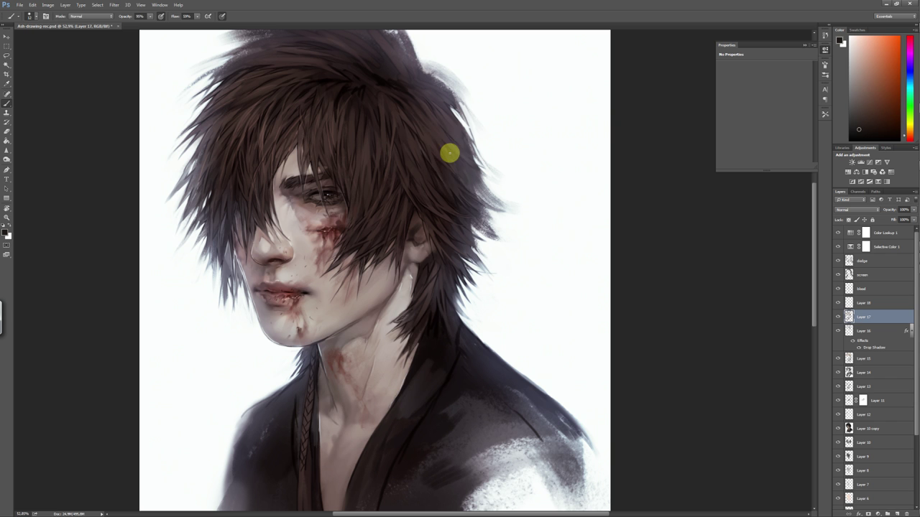
{"action": "left_click", "coordinate": [467, 151], "text": "alt"}
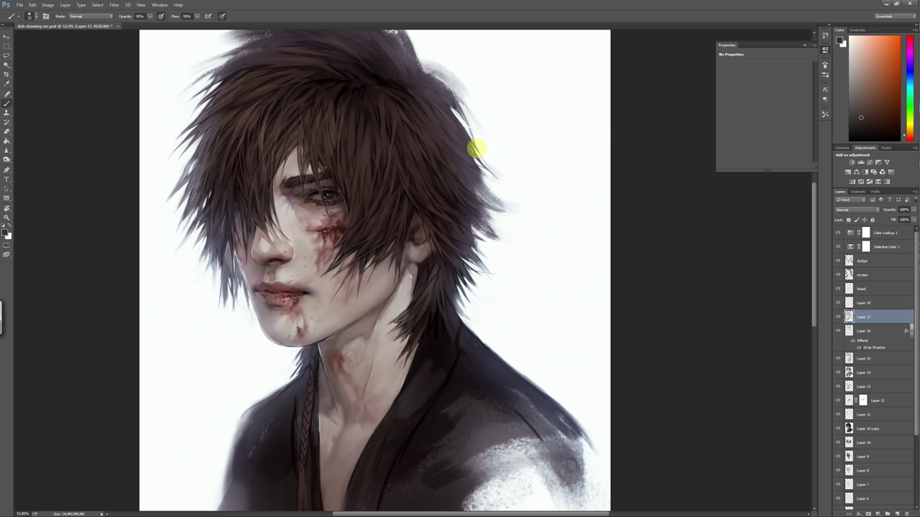
{"action": "left_click", "coordinate": [513, 173], "text": "alt"}
Pick red-brown, orange-brown and redder hair tones for the right-edge strands
{"action": "scroll", "coordinate": [529, 371], "scroll_direction": "down", "scroll_amount": 2}
{"action": "scroll", "coordinate": [501, 246], "scroll_direction": "up", "scroll_amount": 3}
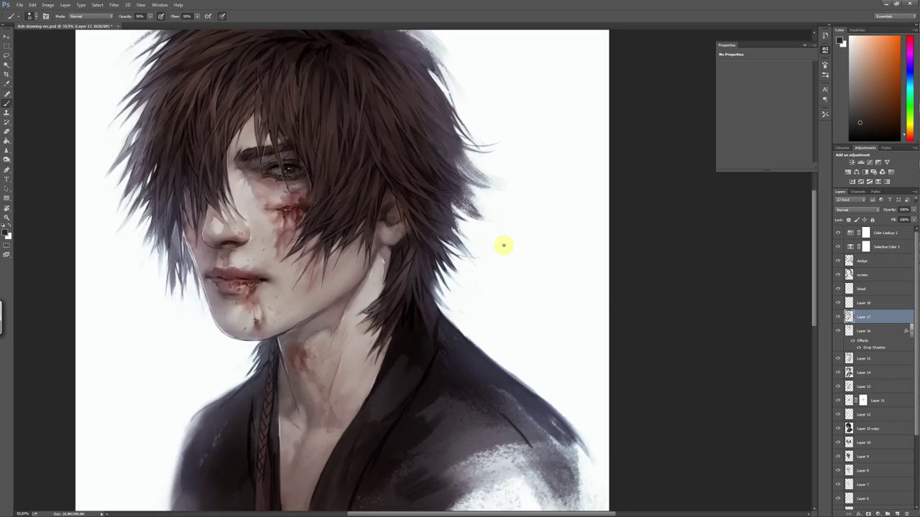
{"action": "left_click", "coordinate": [399, 239], "text": "alt"}
{"action": "left_click", "coordinate": [467, 295], "text": "alt"}
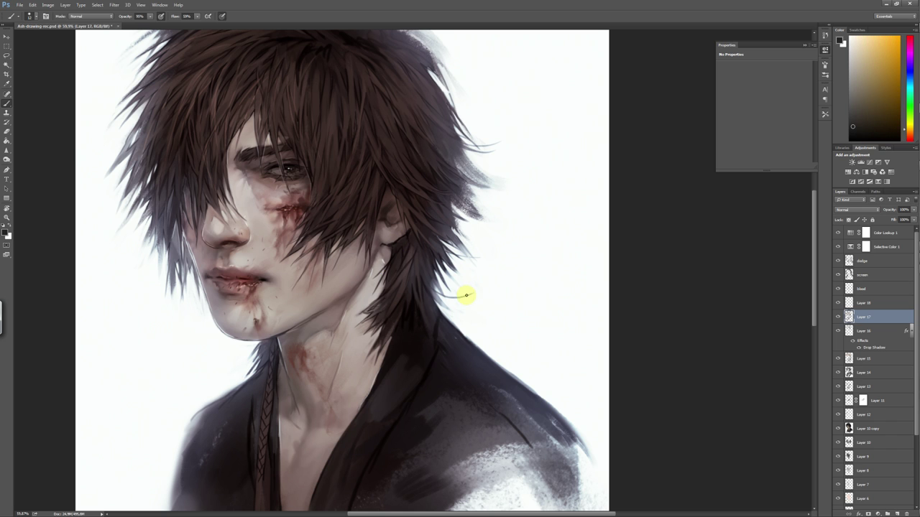
{"action": "left_click", "coordinate": [467, 213], "text": "alt"}
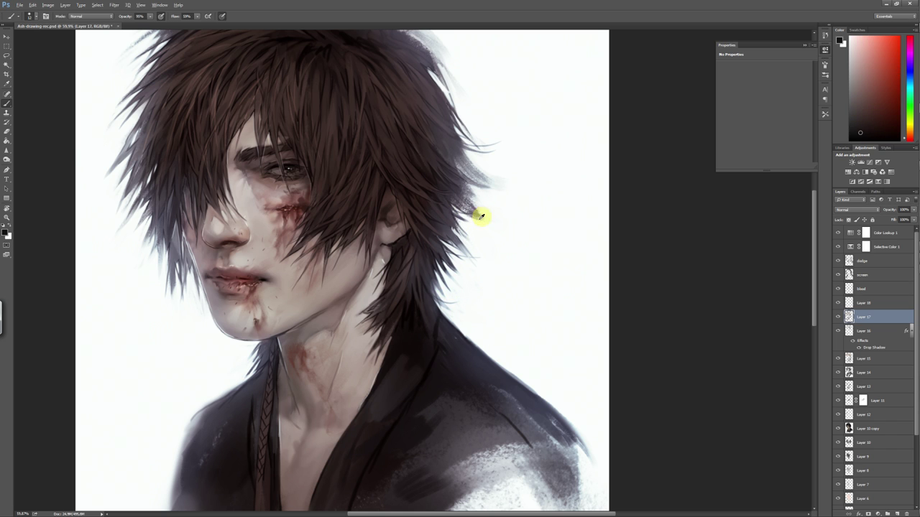
{"action": "left_click", "coordinate": [467, 209], "text": "alt"}
{"action": "left_click", "coordinate": [438, 179], "text": "alt"}
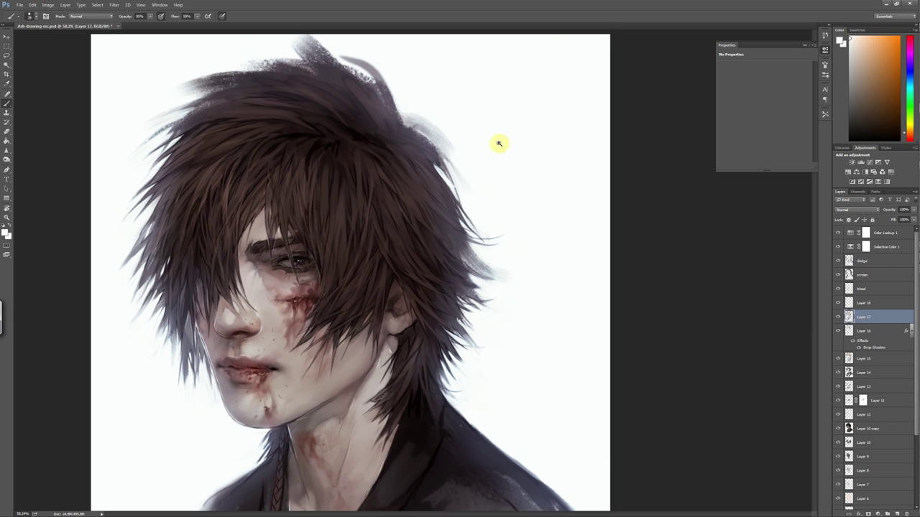
Sample reddish hair tones while browsing alternative brush tips
{"action": "left_click", "coordinate": [379, 161], "text": "alt"}
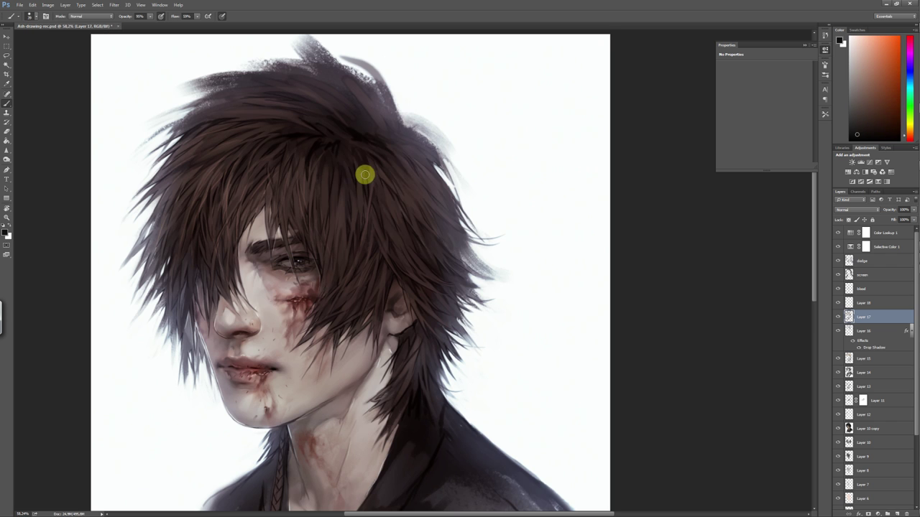
{"action": "right_click", "coordinate": [406, 147]}
{"action": "key", "text": "Escape"}
{"action": "left_click", "coordinate": [351, 152], "text": "alt"}
{"action": "left_click", "coordinate": [394, 144], "text": "alt"}
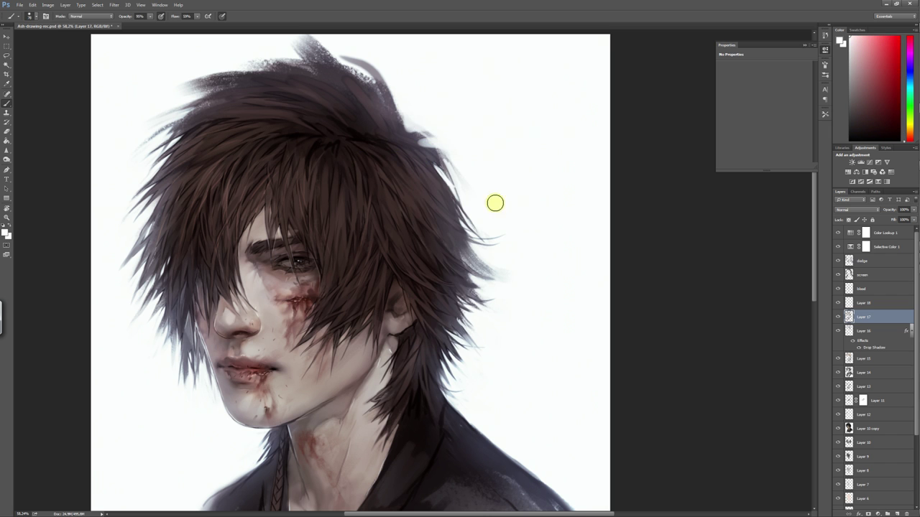
{"action": "right_click", "coordinate": [417, 141]}
{"action": "key", "text": "Escape"}
Lighten the strands at the hair's right edge with the near-white background tone
{"action": "left_click", "coordinate": [472, 294], "text": "alt"}
{"action": "right_click", "coordinate": [386, 141]}
{"action": "key", "text": "Escape"}
{"action": "left_click", "coordinate": [422, 139], "text": "alt"}
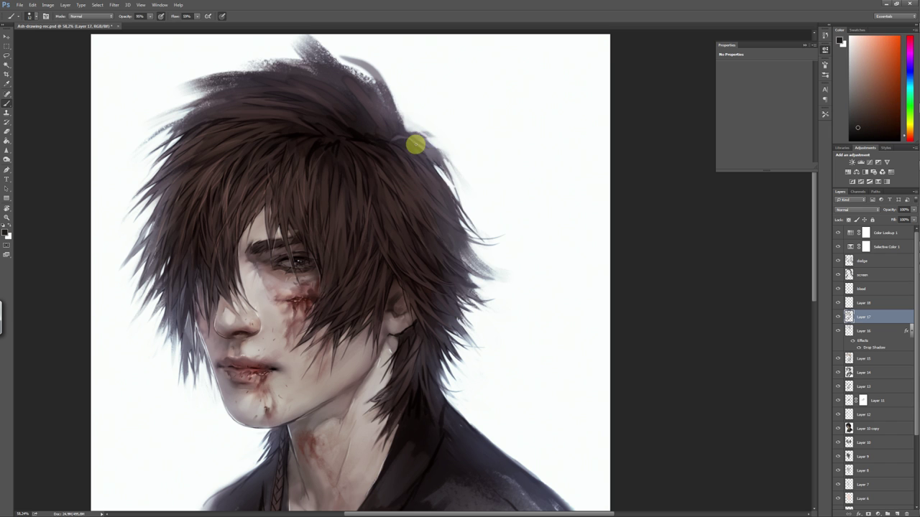
{"action": "left_click", "coordinate": [420, 149], "text": "alt"}
{"action": "left_click", "coordinate": [458, 207], "text": "alt"}
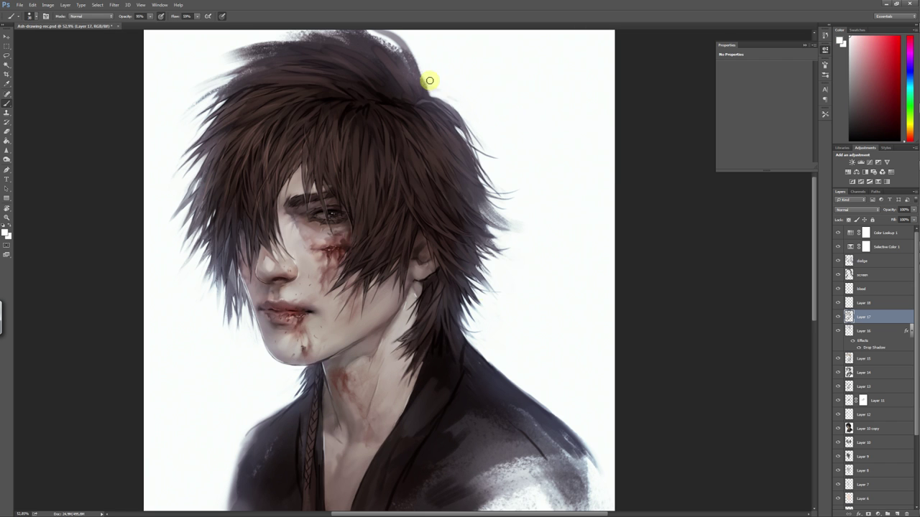
{"action": "left_click", "coordinate": [461, 107], "text": "alt"}
{"action": "left_click_drag", "start_coordinate": [494, 216], "coordinate": [520, 232]}
Switch to the hair-strand brush tip with dark brown and orange-brown tones
{"action": "left_click", "coordinate": [467, 190], "text": "alt"}
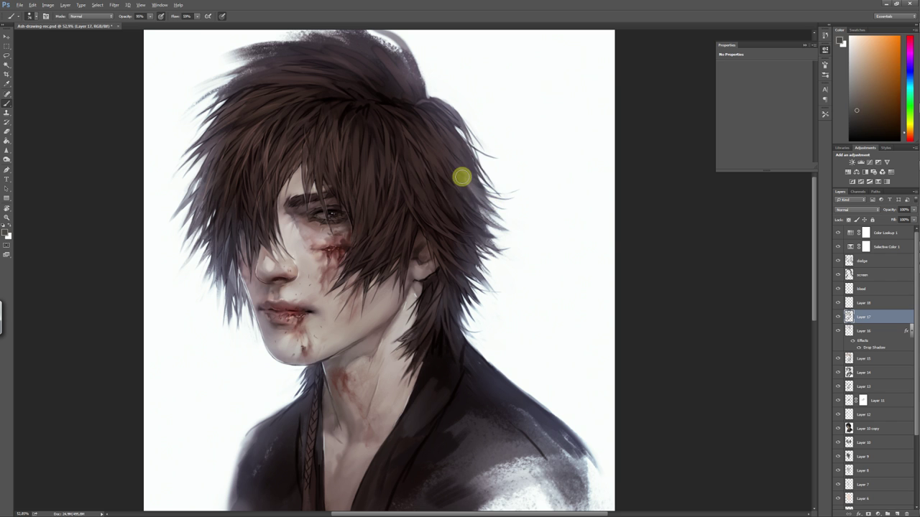
{"action": "left_click", "coordinate": [461, 176], "text": "alt"}
{"action": "right_click", "coordinate": [550, 210]}
{"action": "left_click", "coordinate": [476, 200]}
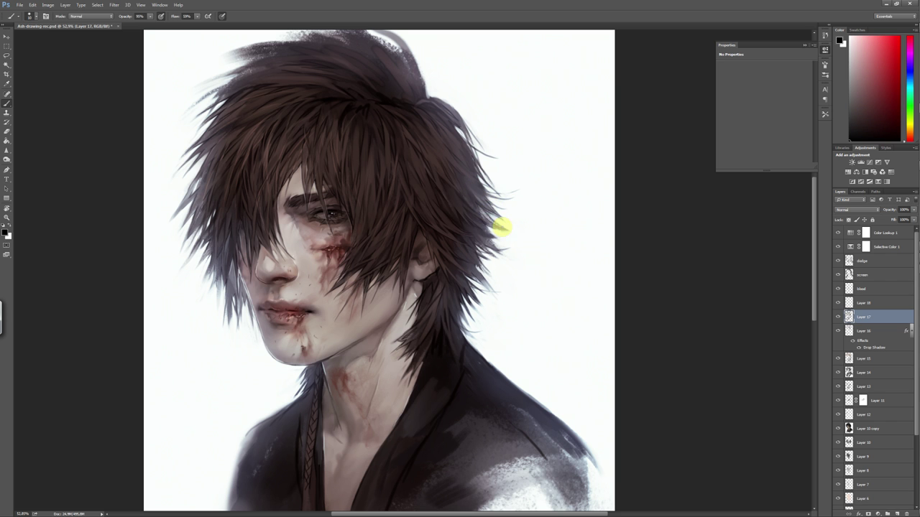
{"action": "left_click", "coordinate": [504, 231], "text": "alt"}
{"action": "scroll", "coordinate": [438, 118], "scroll_direction": "up", "scroll_amount": 2}
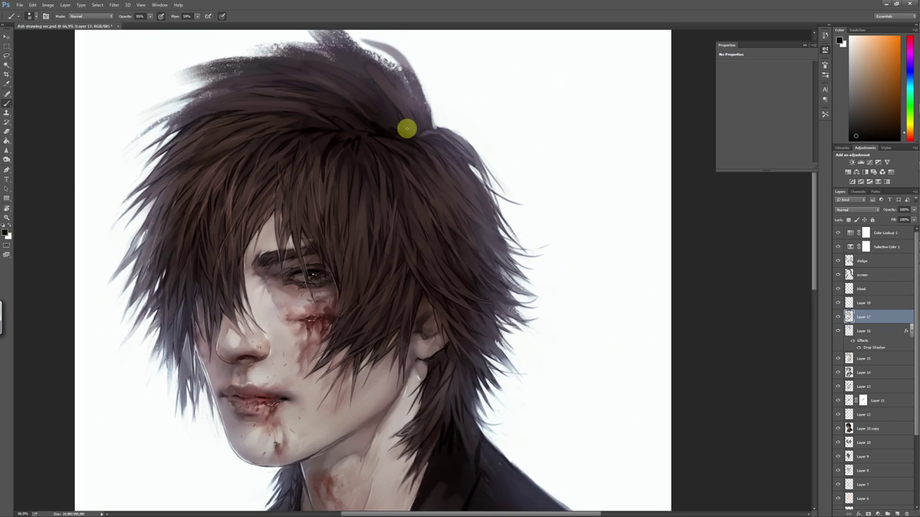
Paint light wisps at the top of the hair using reddish-brown and lighter tones
{"action": "left_click", "coordinate": [387, 117], "text": "alt"}
{"action": "left_click", "coordinate": [405, 105], "text": "alt"}
{"action": "left_click", "coordinate": [384, 117], "text": "alt"}
{"action": "left_click", "coordinate": [340, 64], "text": "alt"}
{"action": "left_click", "coordinate": [383, 54], "text": "alt"}
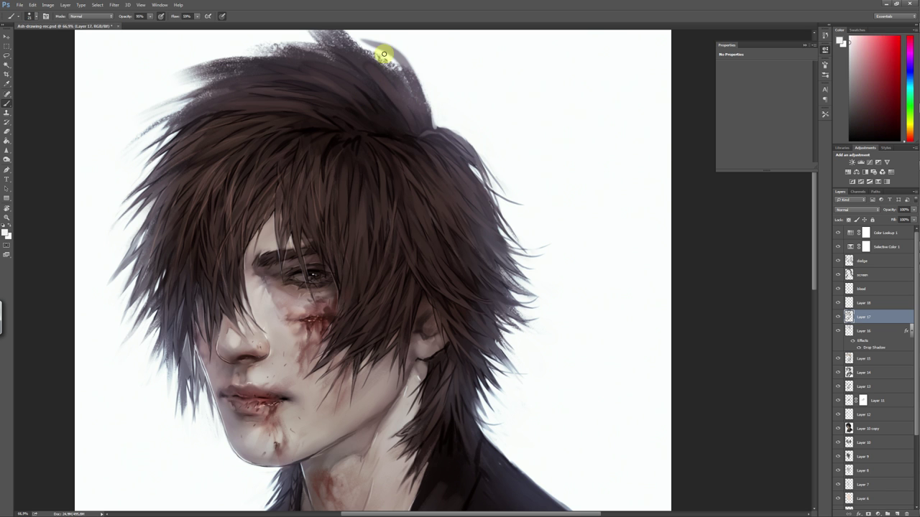
{"action": "scroll", "coordinate": [509, 410], "scroll_direction": "down", "scroll_amount": 2}
{"action": "scroll", "coordinate": [521, 288], "scroll_direction": "up", "scroll_amount": 2}
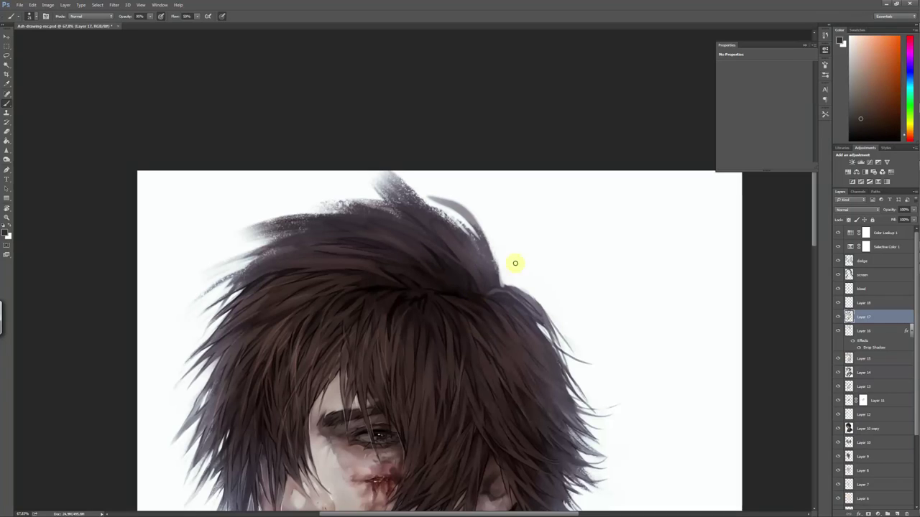
Sample dark red-brown and greyish hair tones and pick the wisp brush tip
{"action": "left_click", "coordinate": [467, 267], "text": "alt"}
{"action": "left_click", "coordinate": [424, 246], "text": "alt"}
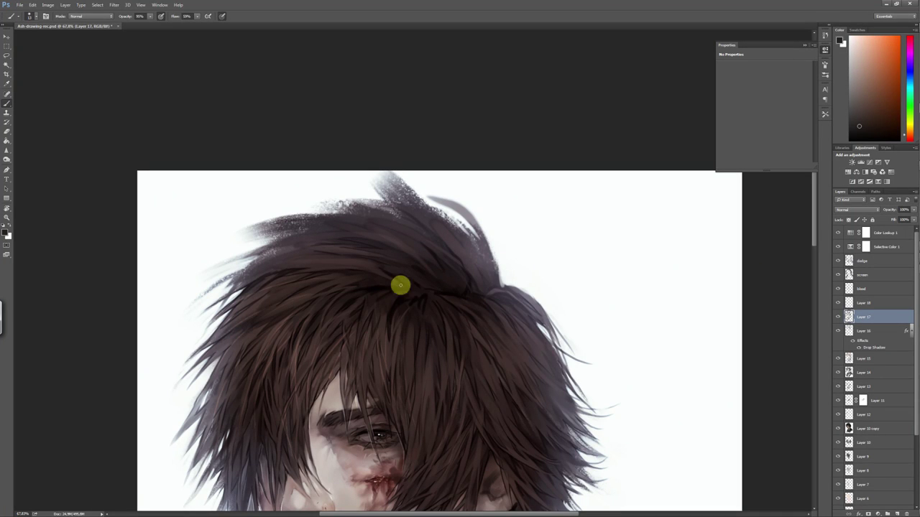
{"action": "left_click", "coordinate": [486, 288], "text": "alt"}
{"action": "right_click", "coordinate": [503, 283]}
{"action": "right_click", "coordinate": [486, 255]}
{"action": "left_click", "coordinate": [488, 243], "text": "alt"}
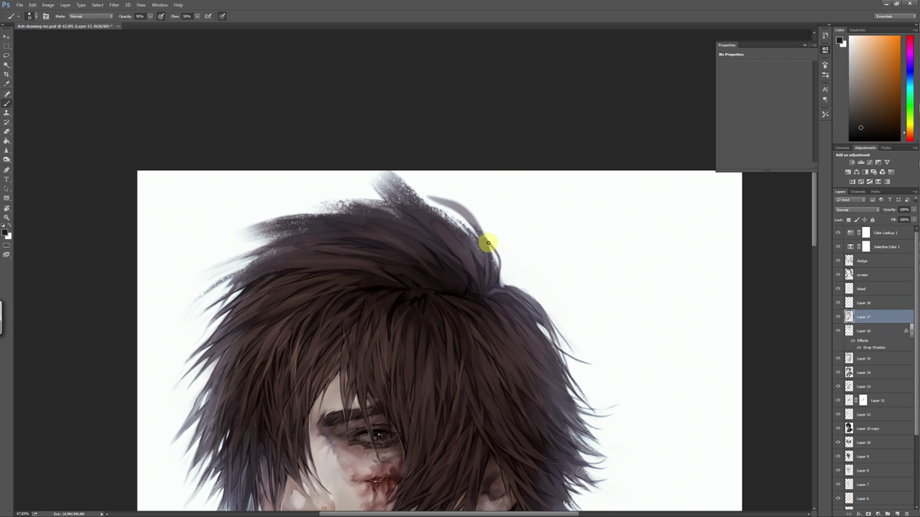
{"action": "left_click", "coordinate": [465, 212], "text": "alt"}
Rotate the view and paint dark strand ends on the hair's left edge with sampled near-blacks
{"action": "scroll", "coordinate": [427, 433], "scroll_direction": "down", "scroll_amount": 3}
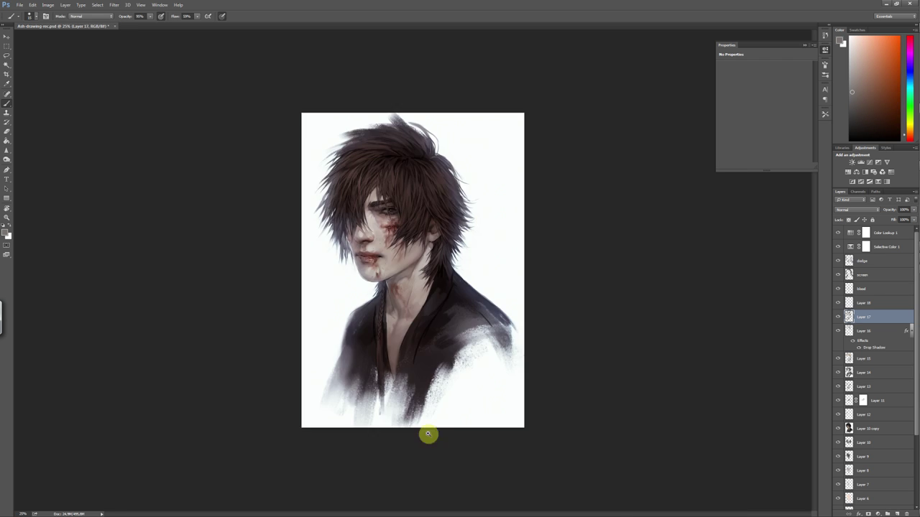
{"action": "scroll", "coordinate": [612, 353], "scroll_direction": "up", "scroll_amount": 2}
{"action": "key", "text": "r"}
{"action": "left_click_drag", "start_coordinate": [611, 353], "coordinate": [387, 298]}
{"action": "key", "text": "b"}
{"action": "left_click", "coordinate": [380, 281], "text": "alt"}
{"action": "key", "text": "alt+d"}
{"action": "key", "text": "Escape"}
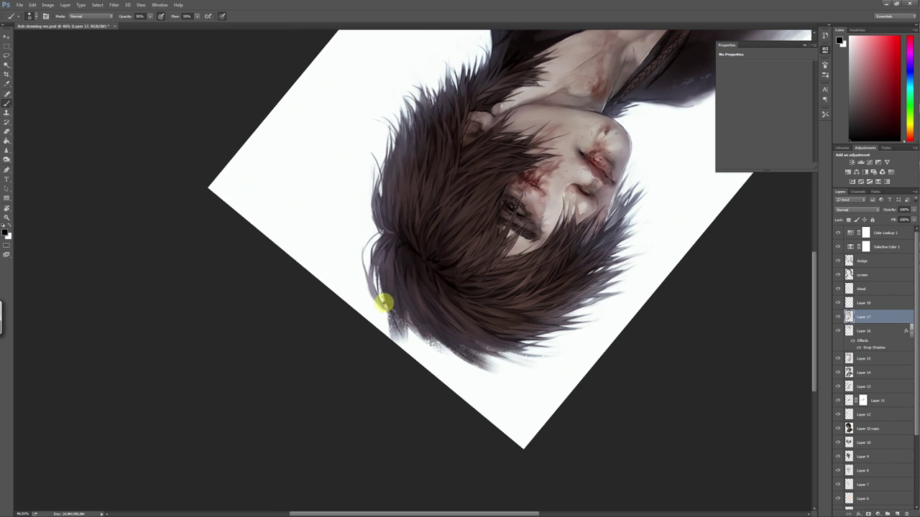
{"action": "left_click", "coordinate": [392, 280], "text": "alt"}
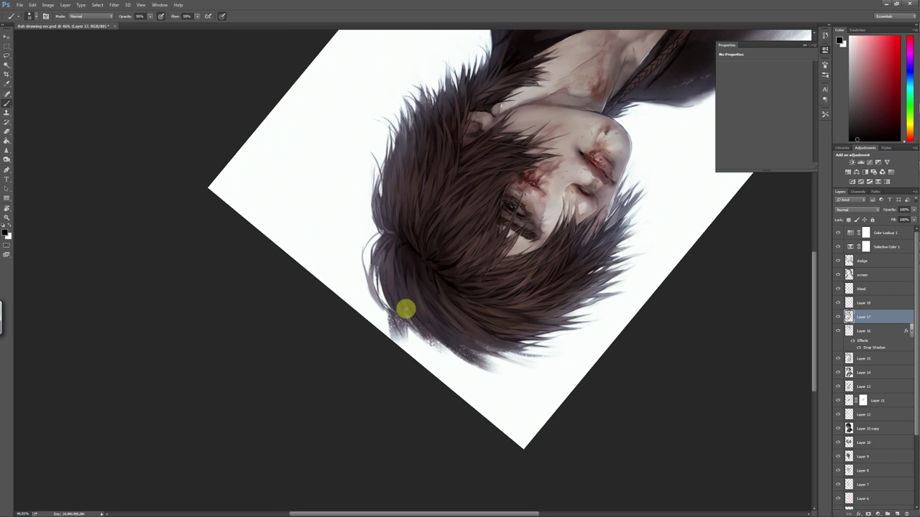
{"action": "left_click", "coordinate": [400, 324], "text": "alt"}
{"action": "left_click", "coordinate": [458, 317], "text": "alt"}
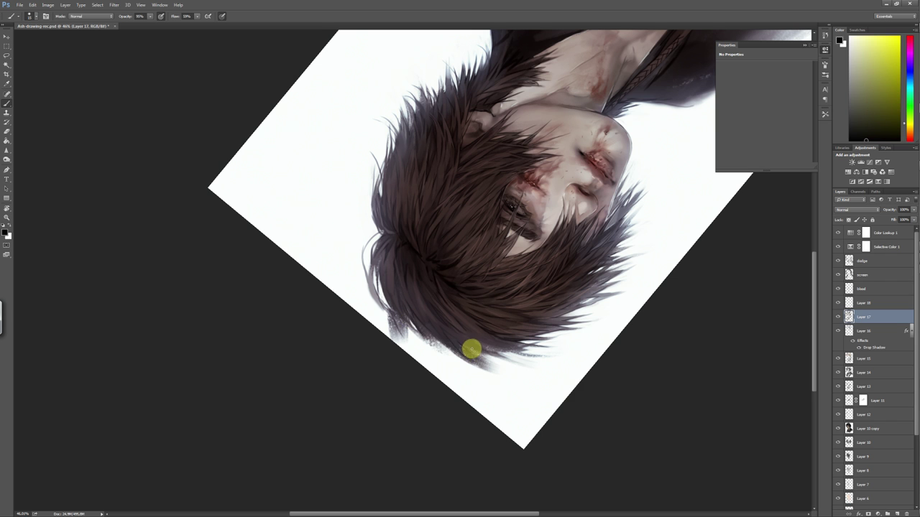
At a shallower angle, feather the hair ends with sampled reddish and orange-brown tones
{"action": "left_click_drag", "start_coordinate": [471, 349], "coordinate": [435, 410]}
{"action": "left_click", "coordinate": [427, 385], "text": "alt"}
{"action": "left_click", "coordinate": [410, 370], "text": "alt"}
{"action": "left_click", "coordinate": [451, 384], "text": "alt"}
{"action": "left_click", "coordinate": [454, 350], "text": "alt"}
{"action": "left_click", "coordinate": [439, 376], "text": "alt"}
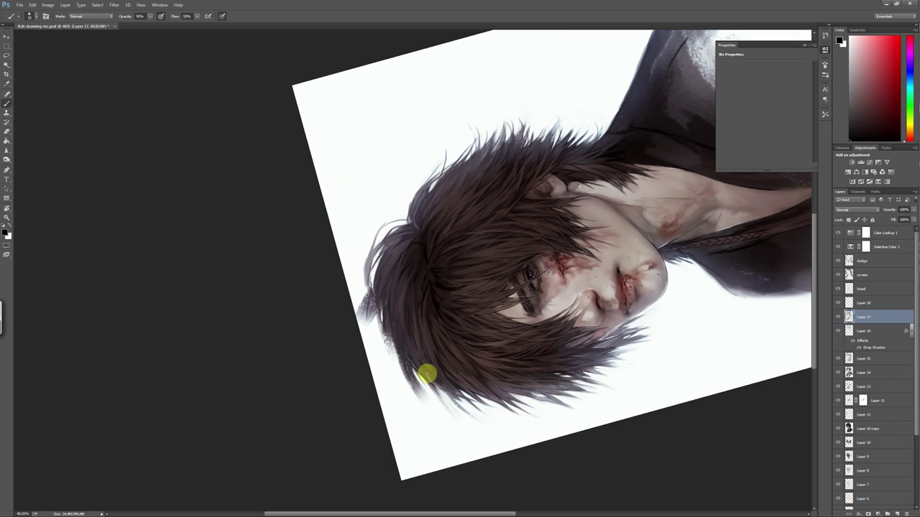
{"action": "left_click", "coordinate": [449, 396], "text": "alt"}
{"action": "left_click_drag", "start_coordinate": [449, 396], "coordinate": [412, 338]}
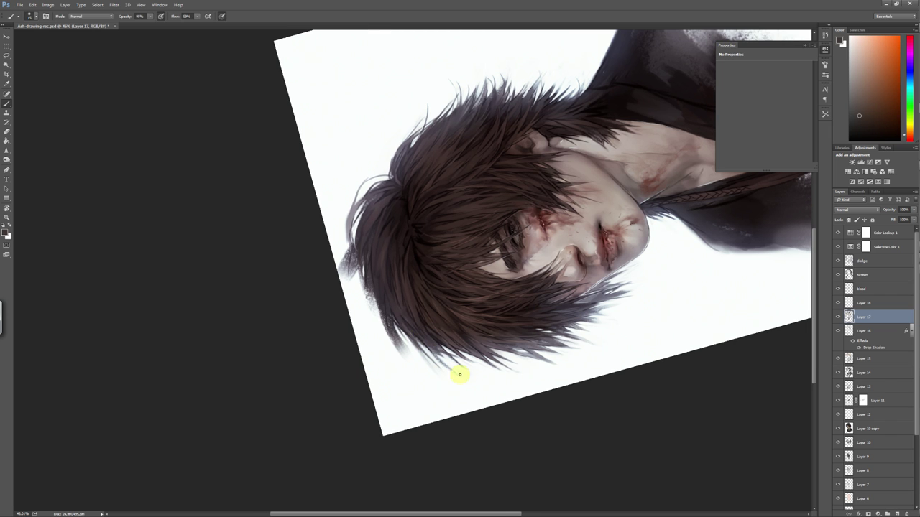
{"action": "left_click", "coordinate": [434, 353], "text": "alt"}
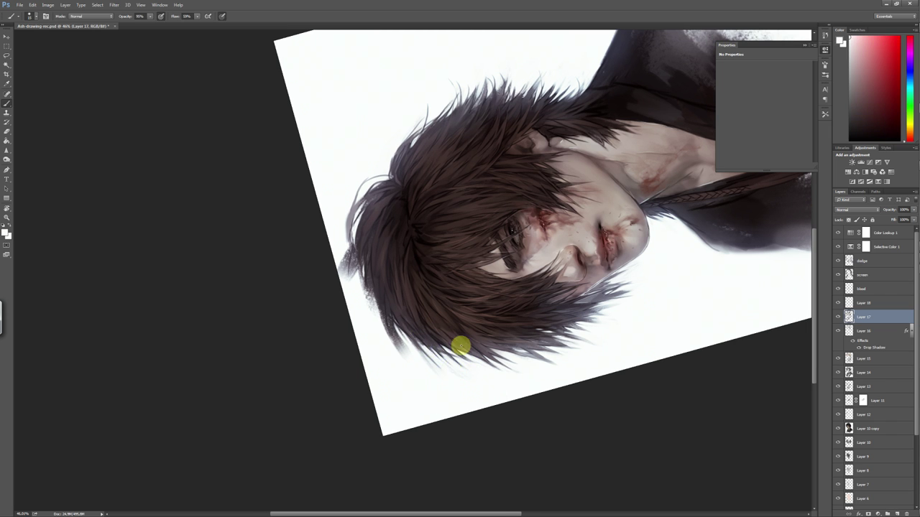
{"action": "scroll", "coordinate": [460, 347], "scroll_direction": "up", "scroll_amount": 5}
{"action": "left_click", "coordinate": [376, 311], "text": "alt"}
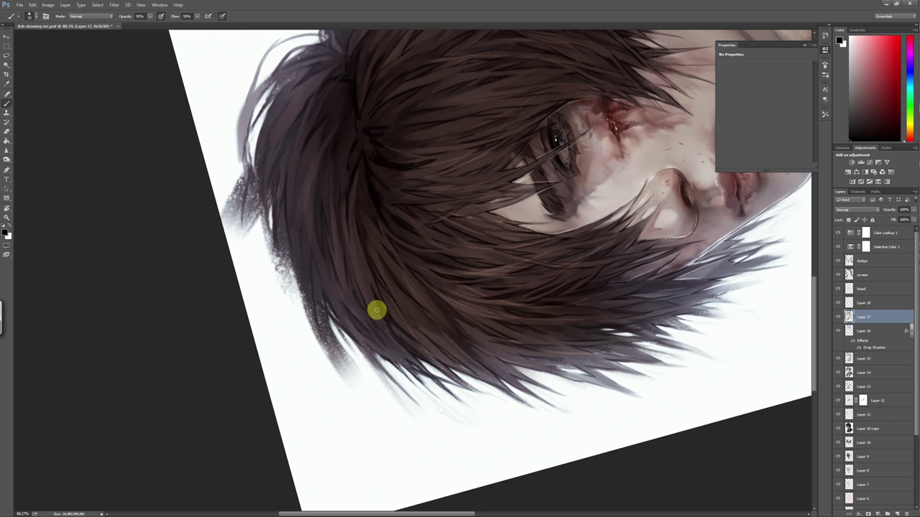
{"action": "left_click", "coordinate": [405, 374], "text": "alt"}
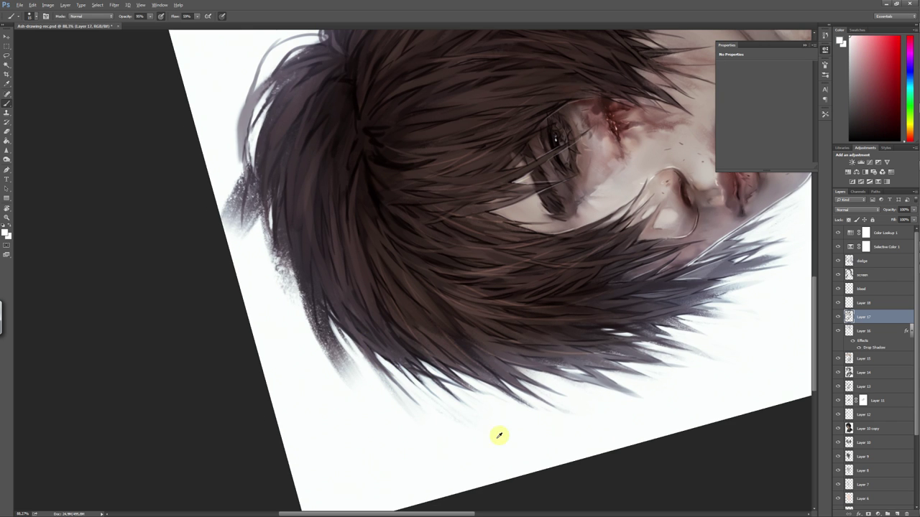
{"action": "left_click", "coordinate": [343, 312], "text": "alt"}
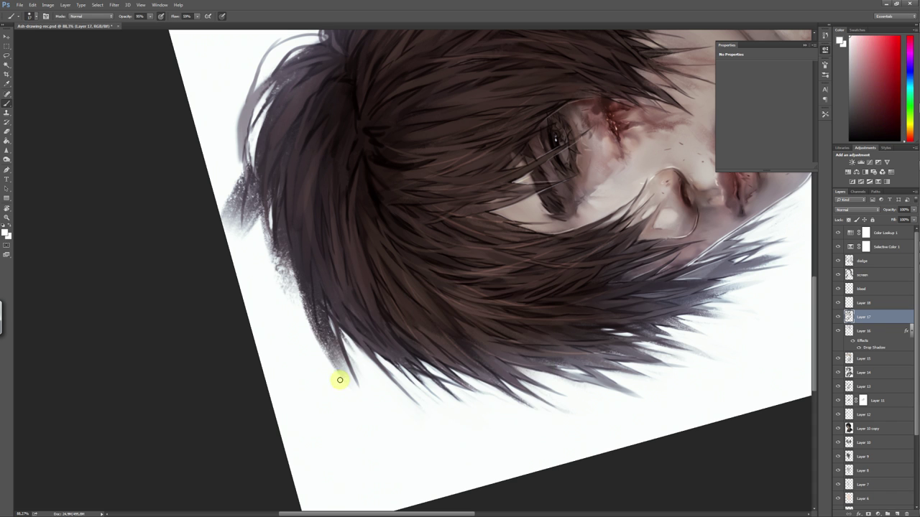
Add finer brown strands with a different brush tip, then rotate the view back upright
{"action": "key", "text": "alt+d"}
{"action": "left_click", "coordinate": [329, 314], "text": "alt"}
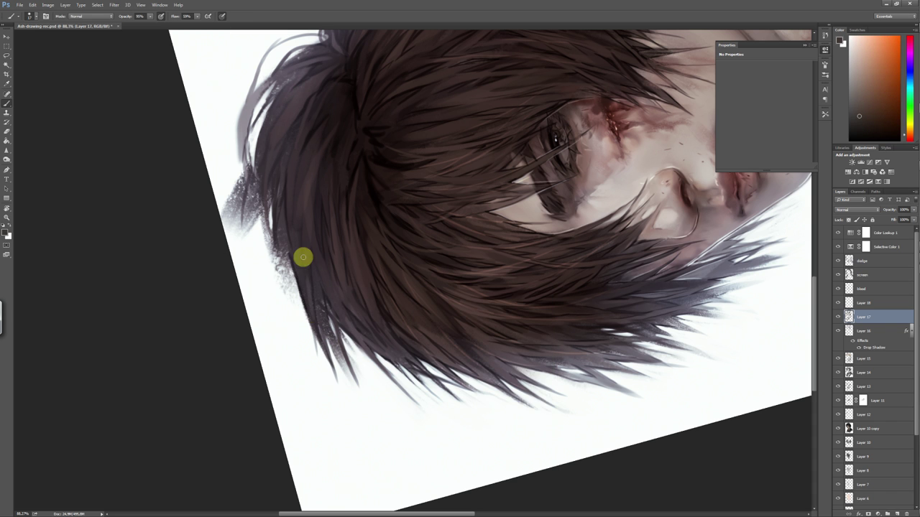
{"action": "scroll", "coordinate": [479, 408], "scroll_direction": "down", "scroll_amount": 1}
{"action": "scroll", "coordinate": [479, 408], "scroll_direction": "down", "scroll_amount": 3}
{"action": "scroll", "coordinate": [407, 357], "scroll_direction": "up", "scroll_amount": 2}
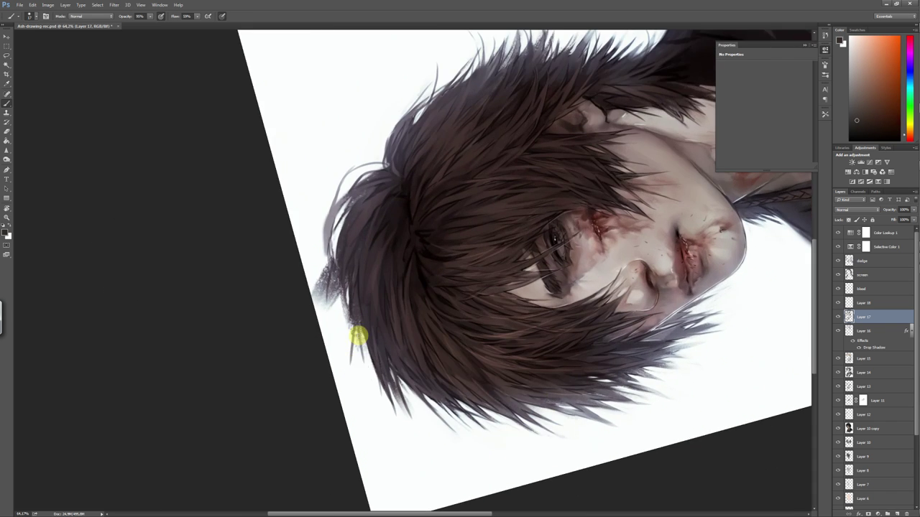
{"action": "left_click", "coordinate": [319, 305], "text": "alt"}
{"action": "right_click", "coordinate": [345, 260]}
{"action": "left_click", "coordinate": [335, 278], "text": "alt"}
{"action": "left_click", "coordinate": [339, 322], "text": "alt"}
{"action": "right_click", "coordinate": [357, 304]}
{"action": "key", "text": "Return"}
{"action": "left_click", "coordinate": [348, 348], "text": "alt"}
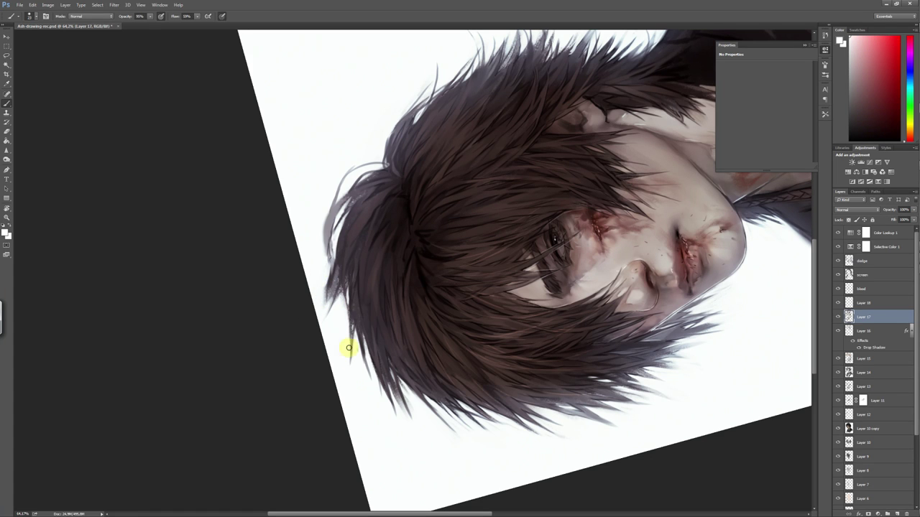
{"action": "left_click_drag", "start_coordinate": [400, 397], "coordinate": [376, 433]}
Add a new empty layer above the dodge layer
{"action": "scroll", "coordinate": [456, 370], "scroll_direction": "down", "scroll_amount": 5}
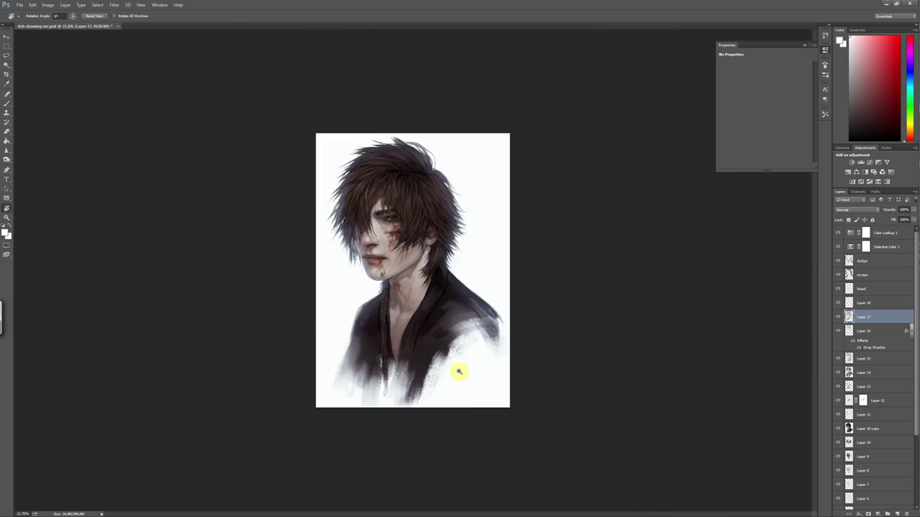
{"action": "scroll", "coordinate": [259, 300], "scroll_direction": "up", "scroll_amount": 3}
{"action": "left_click", "coordinate": [424, 338], "text": "alt"}
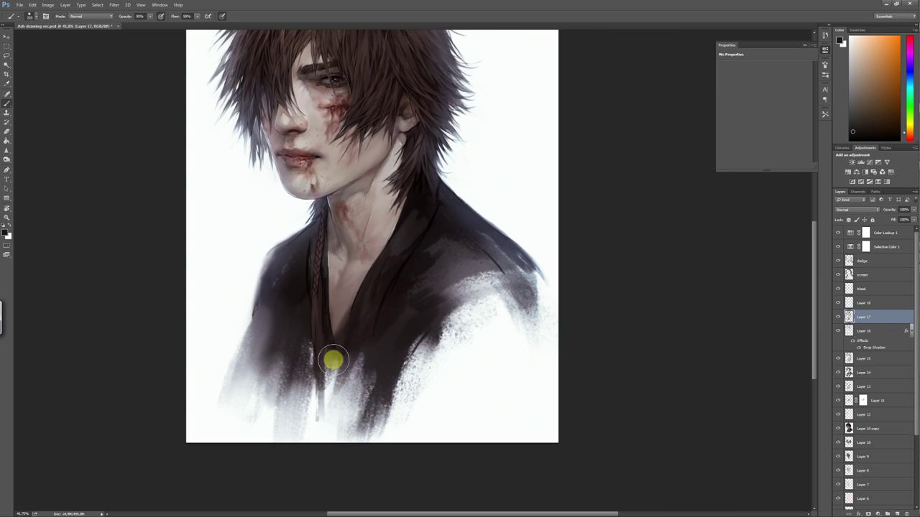
{"action": "scroll", "coordinate": [432, 365], "scroll_direction": "down", "scroll_amount": 3}
{"action": "scroll", "coordinate": [458, 391], "scroll_direction": "up", "scroll_amount": 3}
{"action": "left_click", "coordinate": [869, 260]}
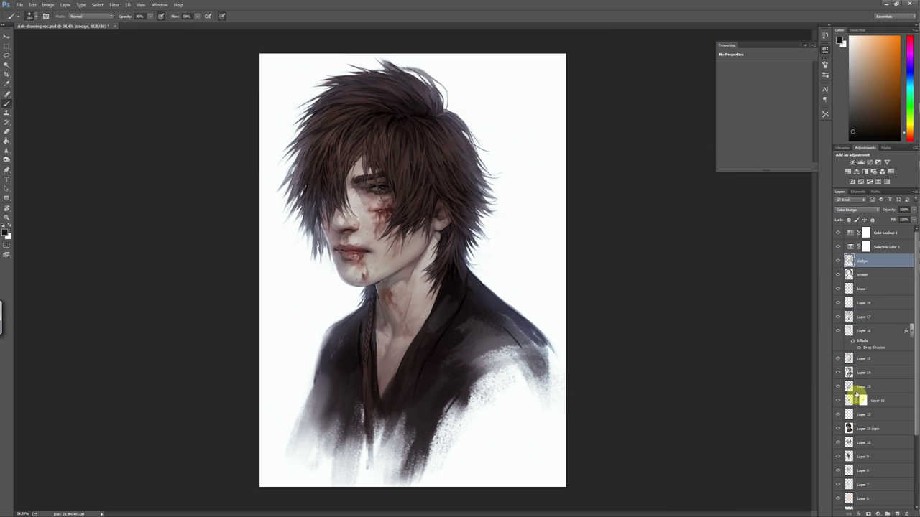
{"action": "key", "text": "ctrl+shift+alt+n"}
{"action": "left_click", "coordinate": [532, 263], "text": "alt"}
Paint soft white strokes across the chest, the robe's lower-left edge and right shoulder
{"action": "right_click", "coordinate": [533, 263]}
{"action": "left_click", "coordinate": [624, 430]}
{"action": "left_click", "coordinate": [607, 280]}
{"action": "key", "text": "Return"}
{"action": "mouse_move", "coordinate": [434, 380]}
{"action": "left_mouse_down"}
{"action": "mouse_move", "coordinate": [426, 431]}
{"action": "mouse_move", "coordinate": [530, 353]}
{"action": "mouse_move", "coordinate": [425, 476]}
{"action": "mouse_move", "coordinate": [323, 349]}
{"action": "mouse_move", "coordinate": [309, 438]}
{"action": "left_mouse_up"}
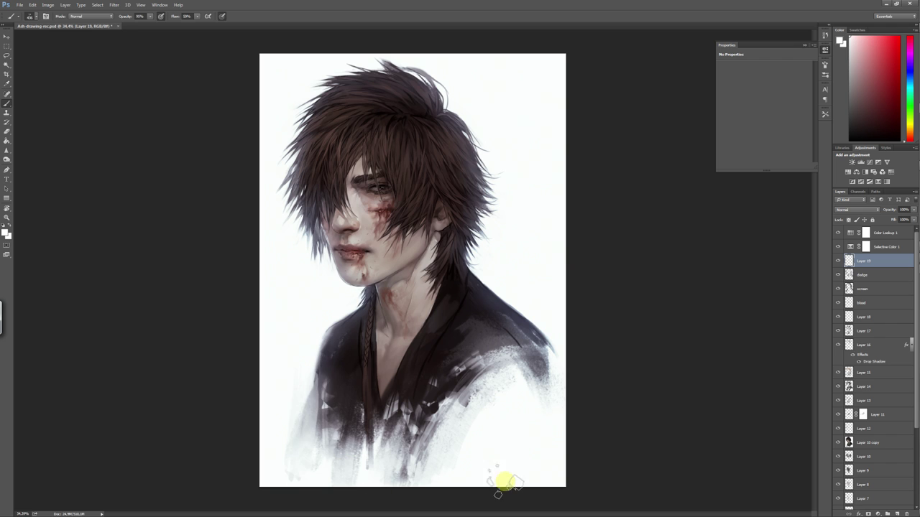
{"action": "key", "text": "ctrl+minus"}
{"action": "right_click", "coordinate": [478, 370]}
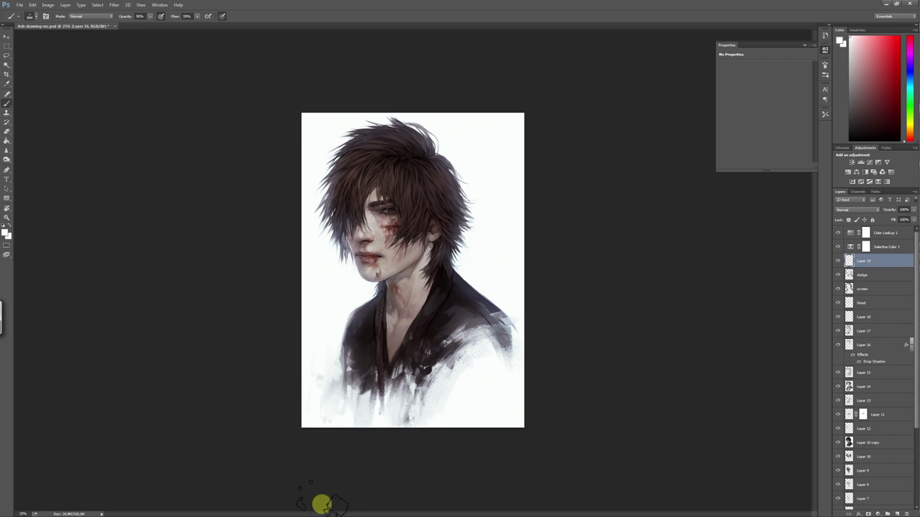
{"action": "left_click_drag", "start_coordinate": [343, 324], "coordinate": [317, 360]}
{"action": "left_click_drag", "start_coordinate": [493, 323], "coordinate": [499, 291]}
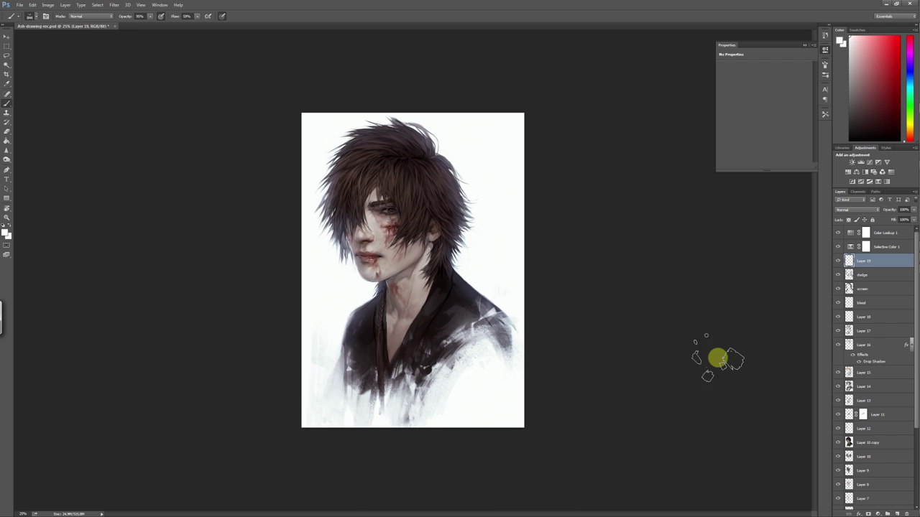
On another new layer, lighten the robe's right side and lower-left with white, erasing some strokes
{"action": "key", "text": "ctrl+shift+alt+n"}
{"action": "right_click", "coordinate": [586, 361]}
{"action": "left_click", "coordinate": [532, 305]}
{"action": "left_click", "coordinate": [417, 375]}
{"action": "left_click_drag", "start_coordinate": [417, 386], "coordinate": [460, 344]}
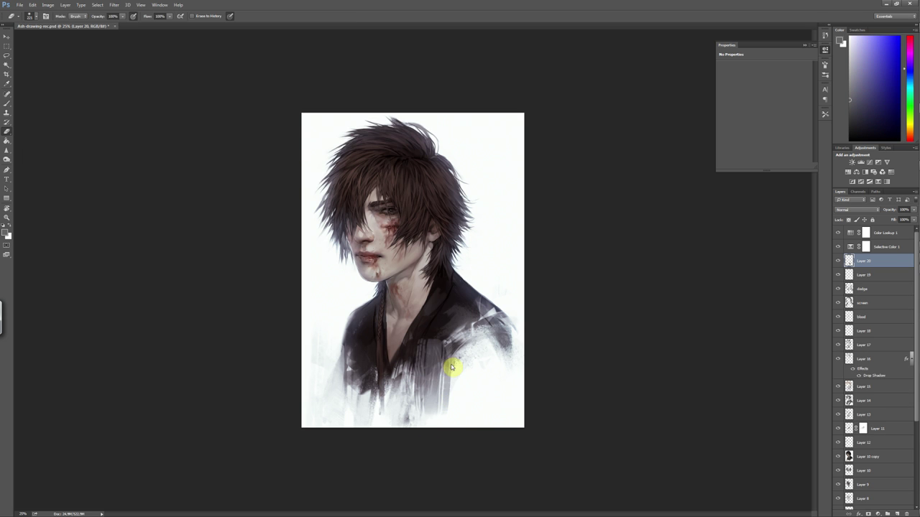
{"action": "key", "text": "x"}
{"action": "mouse_move", "coordinate": [359, 345]}
{"action": "left_mouse_down"}
{"action": "mouse_move", "coordinate": [374, 402]}
{"action": "mouse_move", "coordinate": [366, 436]}
{"action": "left_mouse_up"}
{"action": "key", "text": "x"}
{"action": "mouse_move", "coordinate": [489, 324]}
{"action": "left_mouse_down"}
{"action": "mouse_move", "coordinate": [489, 380]}
{"action": "mouse_move", "coordinate": [503, 356]}
{"action": "left_mouse_up"}
{"action": "key", "text": "e"}
{"action": "key", "text": "x"}
{"action": "left_click_drag", "start_coordinate": [479, 385], "coordinate": [479, 335]}
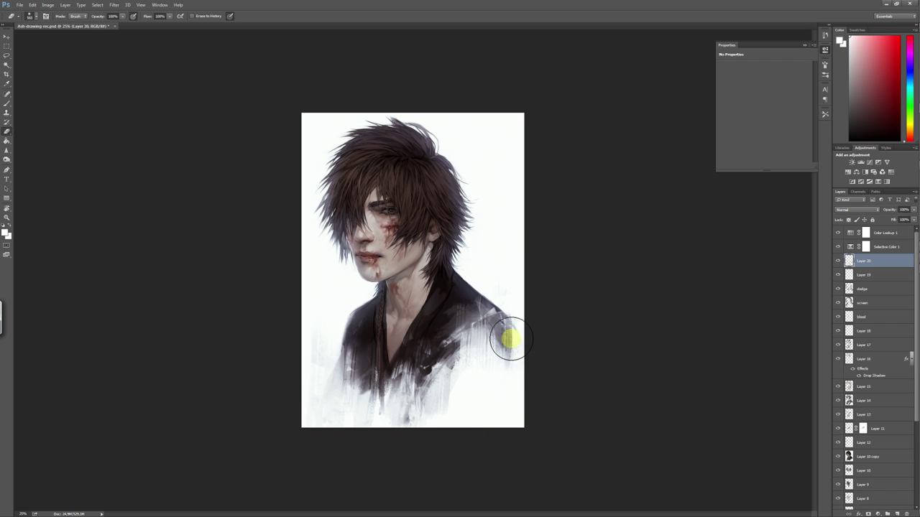
{"action": "left_click", "coordinate": [474, 380], "text": "alt"}
Add a new Layer 21 set to Color Dodge blend mode
{"action": "key", "text": "ctrl+shift+alt+n"}
{"action": "left_click", "coordinate": [855, 209]}
{"action": "left_click", "coordinate": [859, 263]}
{"action": "key", "text": "x"}
{"action": "key", "text": "b"}
{"action": "right_click", "coordinate": [565, 341]}
{"action": "key", "text": "Escape"}
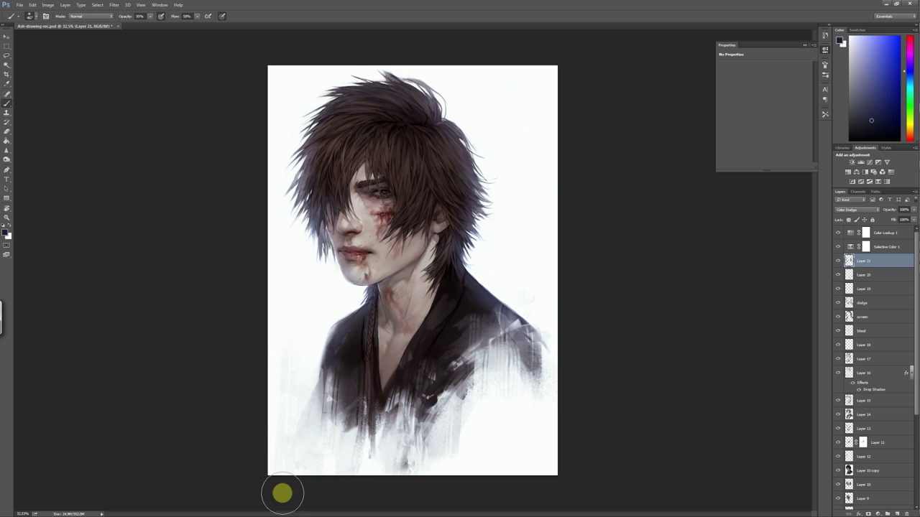
On Layer 17, sample the hair by the ear and tune the paint colour to warm orange-brown
{"action": "scroll", "coordinate": [486, 352], "scroll_direction": "up", "scroll_amount": 1}
{"action": "scroll", "coordinate": [392, 345], "scroll_direction": "up", "scroll_amount": 2}
{"action": "scroll", "coordinate": [411, 254], "scroll_direction": "up", "scroll_amount": 3}
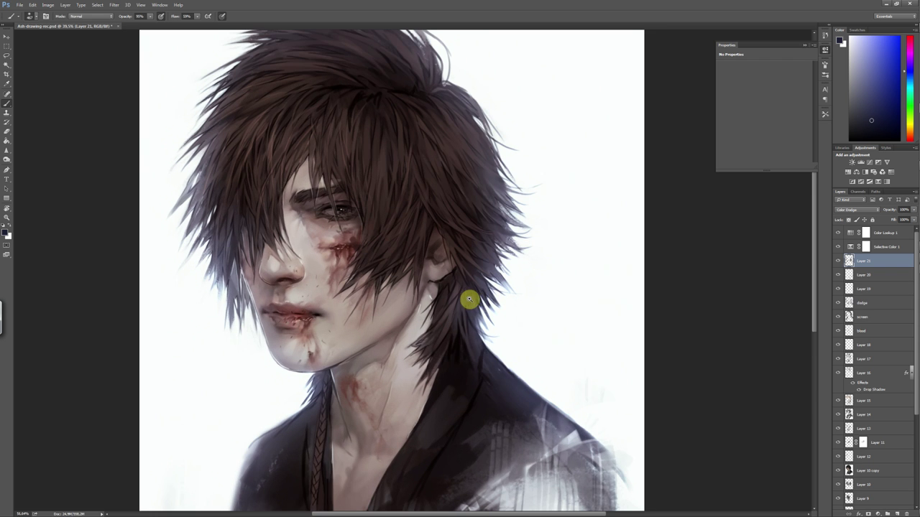
{"action": "left_click", "coordinate": [863, 358]}
{"action": "left_click", "coordinate": [472, 331], "text": "alt"}
{"action": "left_click", "coordinate": [439, 264], "text": "alt"}
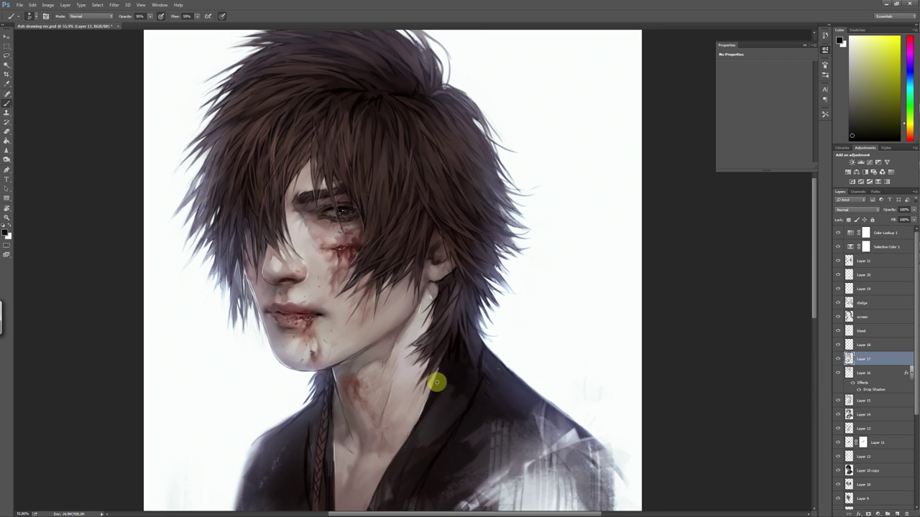
{"action": "left_click", "coordinate": [435, 255], "text": "alt"}
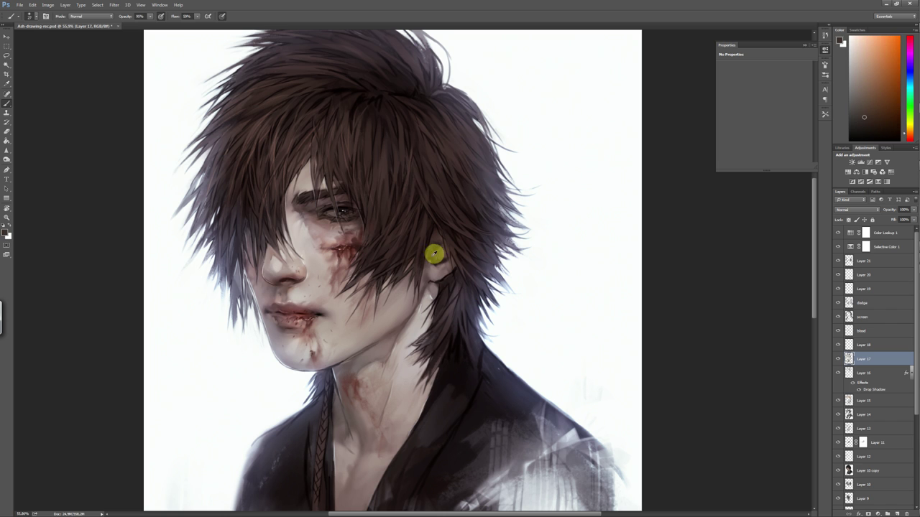
{"action": "left_click", "coordinate": [445, 267], "text": "alt"}
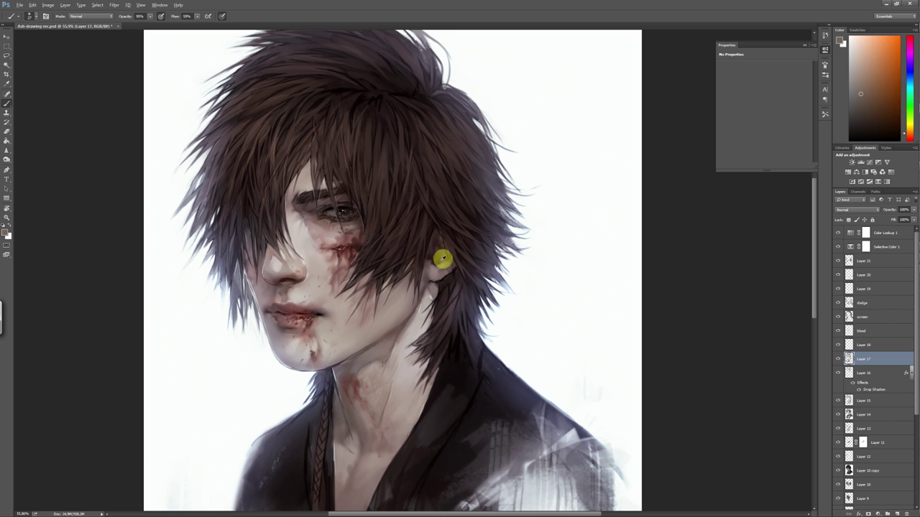
{"action": "left_click", "coordinate": [437, 266], "text": "alt"}
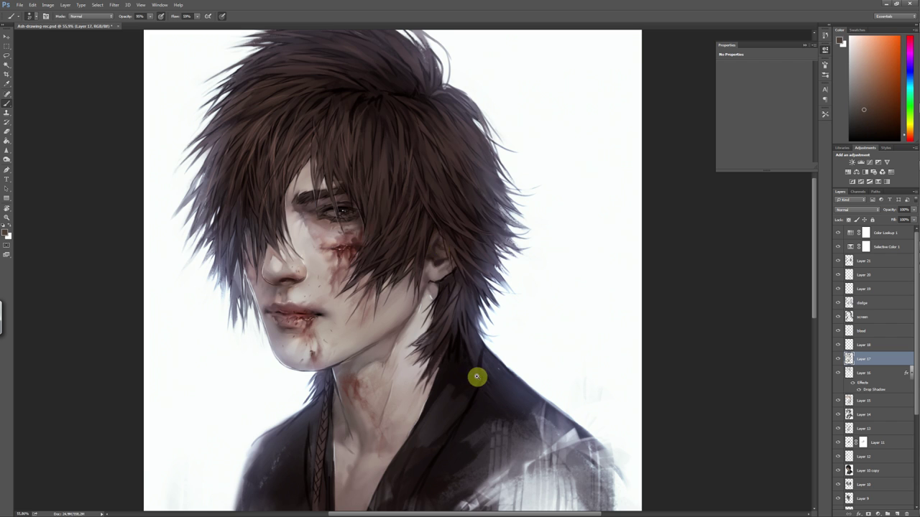
{"action": "scroll", "coordinate": [476, 377], "scroll_direction": "down", "scroll_amount": 3}
{"action": "left_click", "coordinate": [877, 264]}
{"action": "right_click", "coordinate": [883, 312]}
Stamp visible layers to a new layer and smear the lower robe into white with a bristle Smudge brush
{"action": "left_click", "coordinate": [832, 405]}
{"action": "right_click", "coordinate": [7, 150]}
{"action": "left_click", "coordinate": [30, 170]}
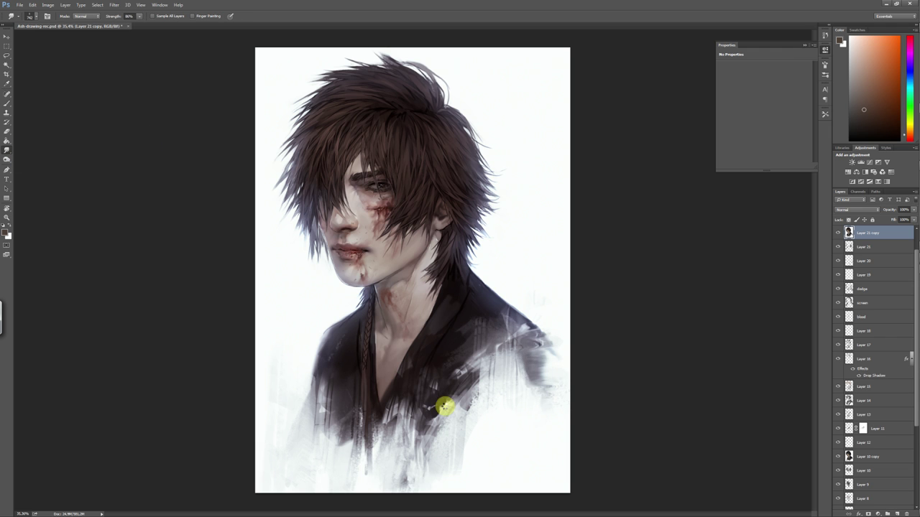
{"action": "right_click", "coordinate": [513, 246]}
{"action": "double_click", "coordinate": [535, 249]}
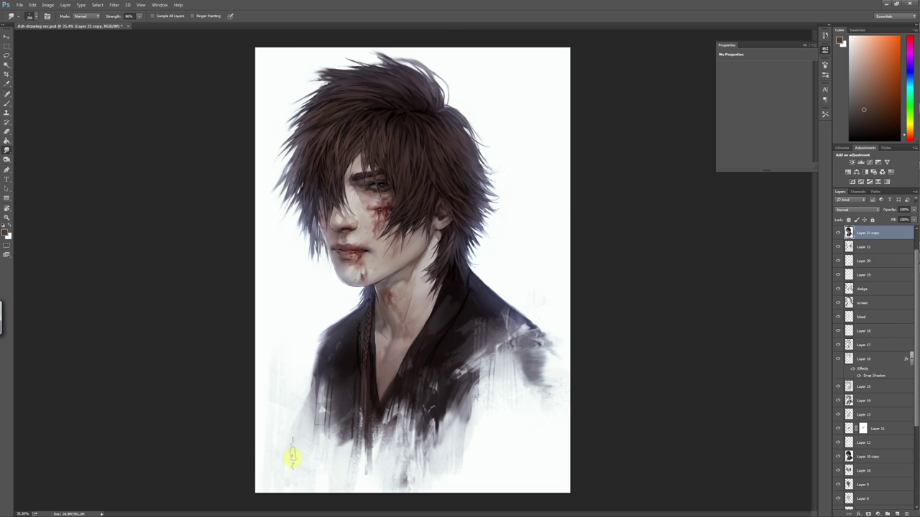
{"action": "mouse_move", "coordinate": [522, 404]}
{"action": "left_mouse_down"}
{"action": "mouse_move", "coordinate": [431, 489]}
{"action": "mouse_move", "coordinate": [379, 499]}
{"action": "mouse_move", "coordinate": [339, 463]}
{"action": "mouse_move", "coordinate": [249, 482]}
{"action": "mouse_move", "coordinate": [474, 433]}
{"action": "left_mouse_up"}
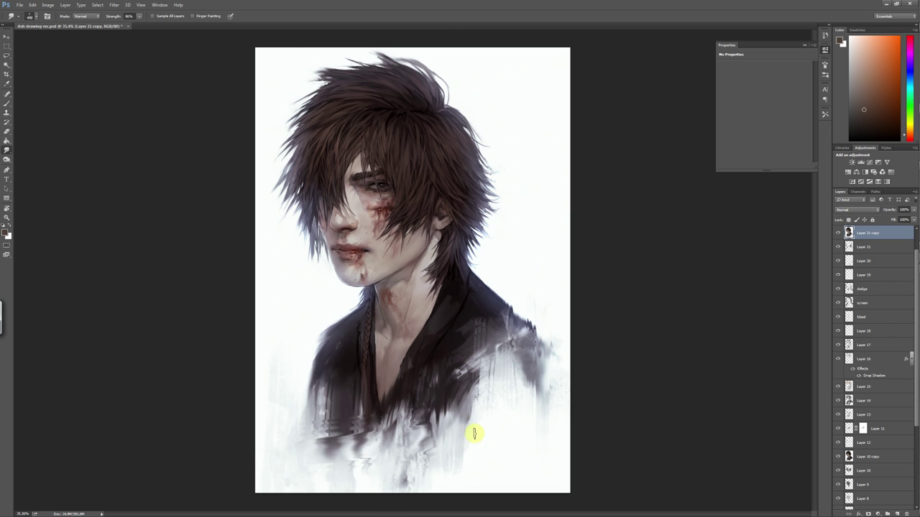
Add a new empty Layer 22 and set the brush colour to white
{"action": "key", "text": "ctrl+minus"}
{"action": "key", "text": "ctrl+shift+alt+n"}
{"action": "key", "text": "b"}
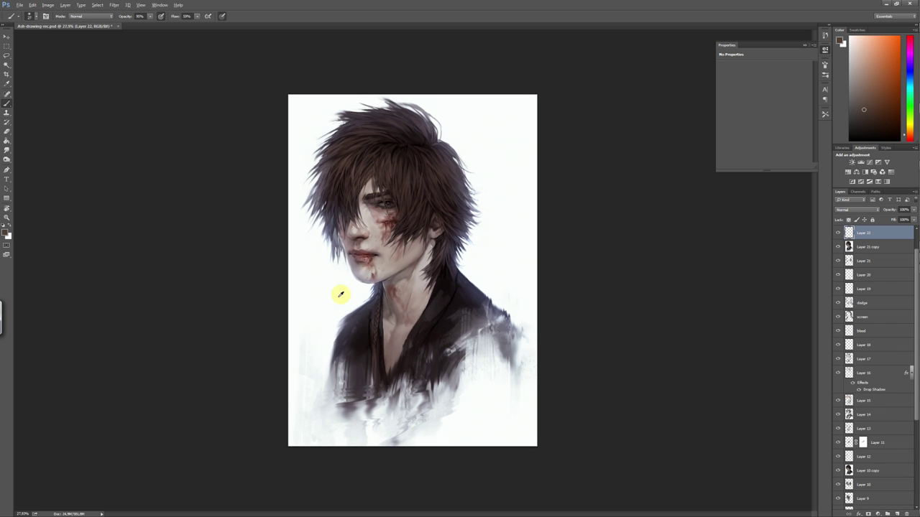
{"action": "left_click", "coordinate": [316, 324], "text": "alt"}
{"action": "scroll", "coordinate": [496, 424], "scroll_direction": "down", "scroll_amount": 1}
{"action": "scroll", "coordinate": [475, 399], "scroll_direction": "up", "scroll_amount": 2}
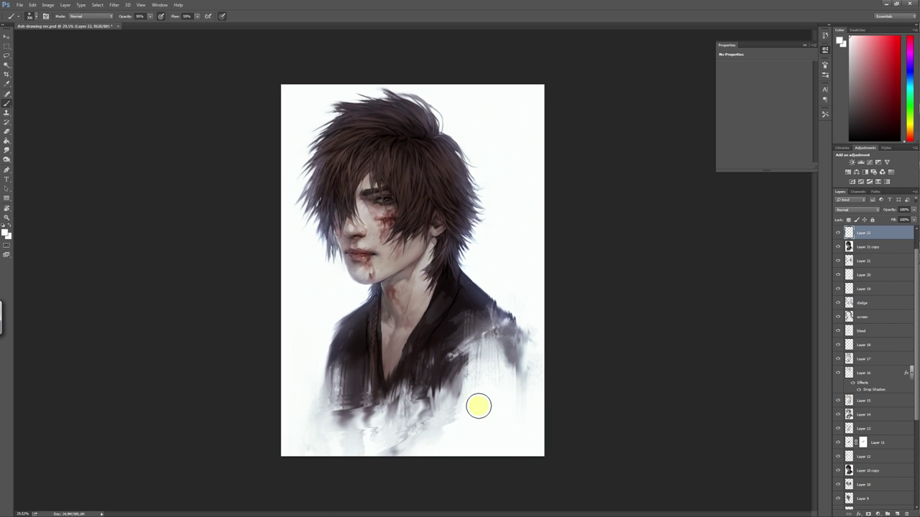
Add a Color Lookup layer and preview the Kodak 5205 Fuji 3510 and Soft_Warming looks
{"action": "left_click", "coordinate": [893, 172]}
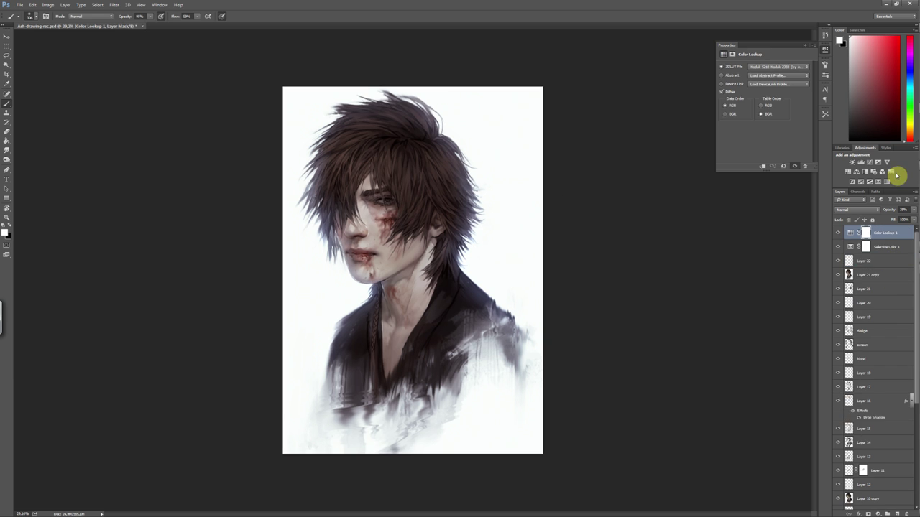
{"action": "left_click", "coordinate": [778, 67]}
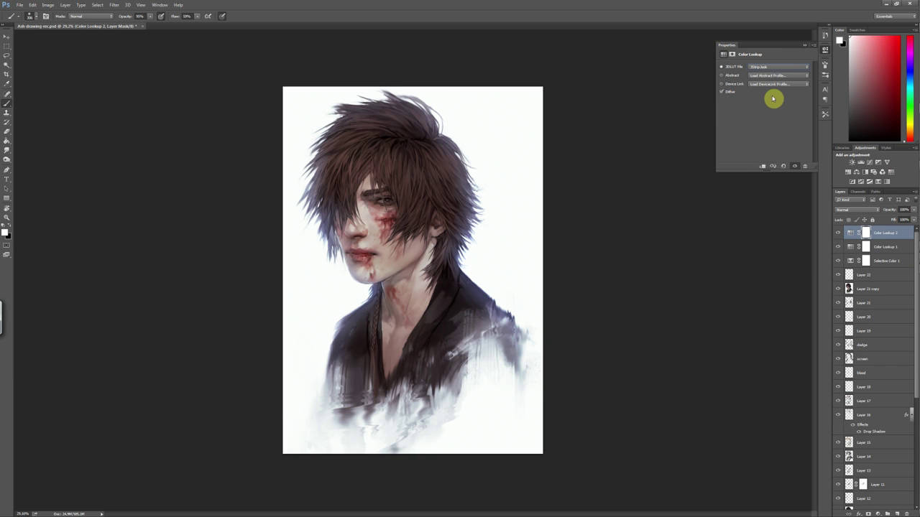
{"action": "left_click", "coordinate": [779, 67]}
{"action": "left_click", "coordinate": [777, 162]}
{"action": "left_click", "coordinate": [779, 67]}
{"action": "left_click", "coordinate": [776, 275]}
{"action": "left_click", "coordinate": [778, 84]}
{"action": "left_click", "coordinate": [782, 129]}
Try the RedBlueYellow device link and another LUT, then delete the Color Lookup layer
{"action": "left_click", "coordinate": [778, 84]}
{"action": "left_click", "coordinate": [778, 92]}
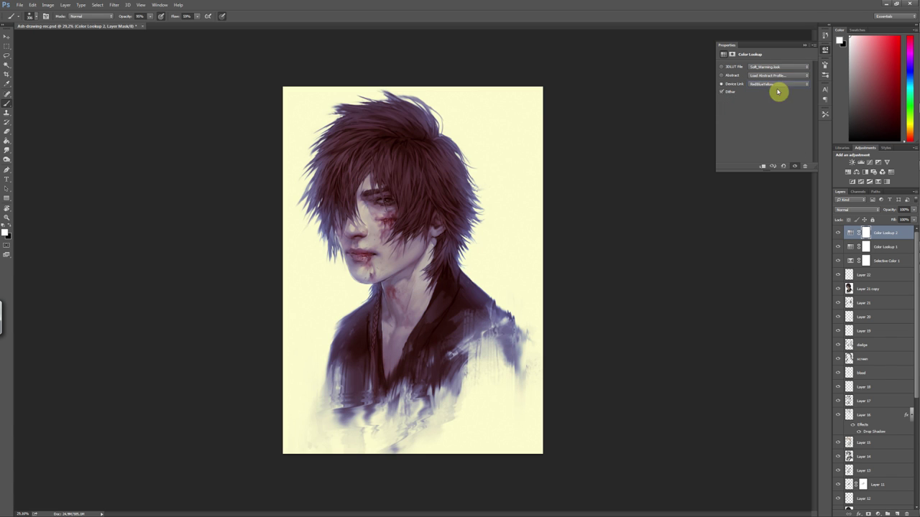
{"action": "left_click", "coordinate": [778, 85]}
{"action": "left_click", "coordinate": [766, 148]}
{"action": "left_click", "coordinate": [779, 67]}
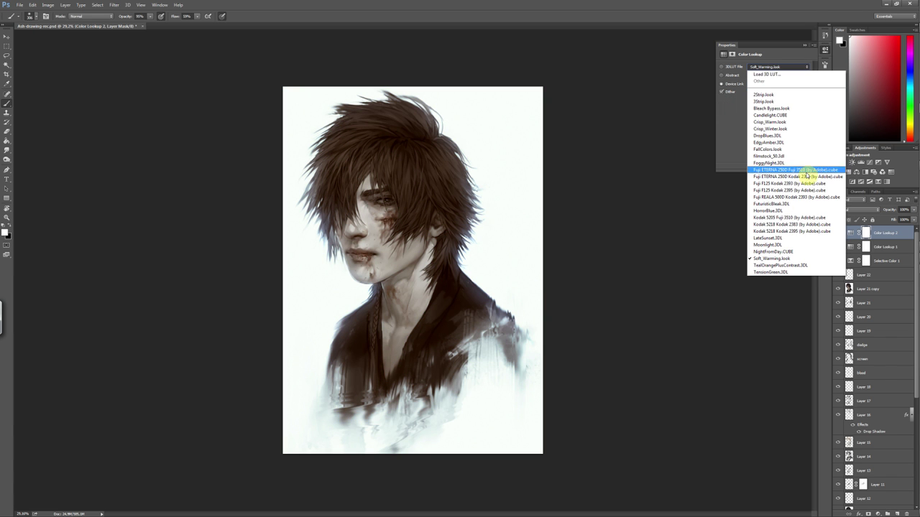
{"action": "left_click", "coordinate": [806, 175]}
{"action": "key", "text": "Delete"}
Add a Gradient Map using the brown-to-pale-blue gradient preset
{"action": "left_click", "coordinate": [878, 183]}
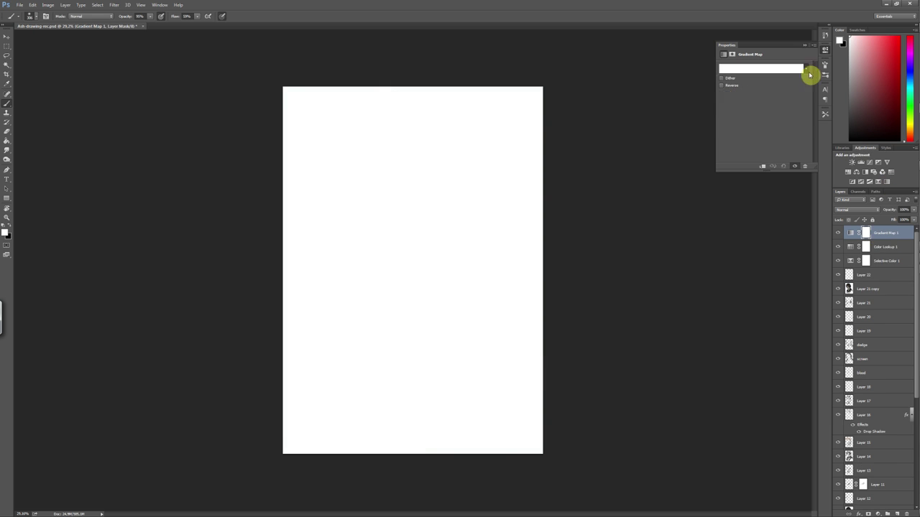
{"action": "left_click", "coordinate": [807, 68]}
{"action": "left_click", "coordinate": [780, 113]}
{"action": "left_click", "coordinate": [744, 113]}
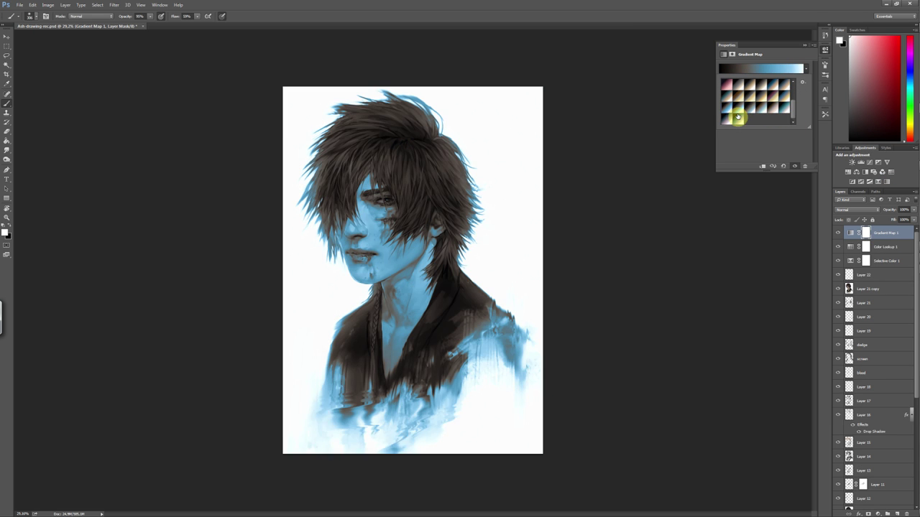
{"action": "key", "text": "Return"}
Set the gradient map to Soft Light blend mode at 22% opacity
{"action": "key", "text": "shift+alt+k"}
{"action": "left_click", "coordinate": [855, 209]}
{"action": "left_click", "coordinate": [854, 220]}
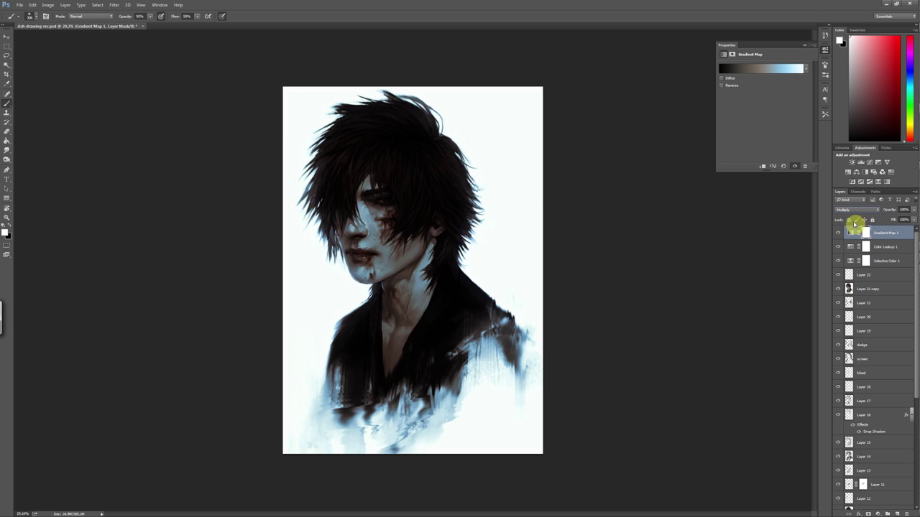
{"action": "left_click", "coordinate": [842, 263]}
{"action": "left_click", "coordinate": [855, 209]}
{"action": "left_click", "coordinate": [835, 237]}
{"action": "left_click", "coordinate": [856, 210]}
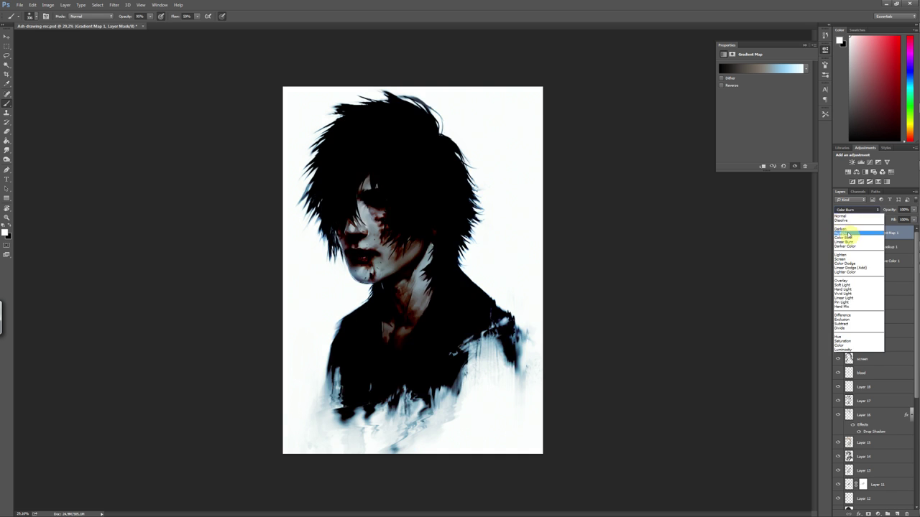
{"action": "left_click", "coordinate": [840, 228]}
{"action": "left_click", "coordinate": [855, 209]}
{"action": "left_click", "coordinate": [852, 285]}
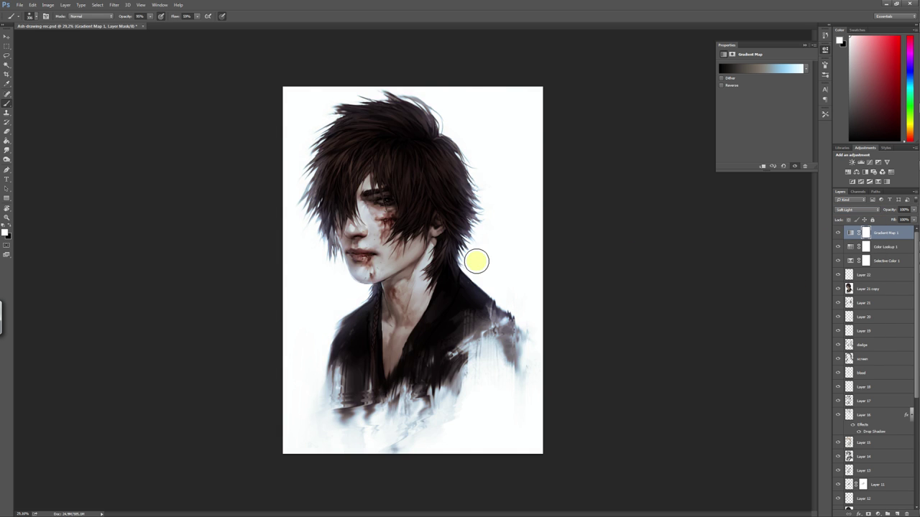
{"action": "scroll", "coordinate": [476, 261], "scroll_direction": "down", "scroll_amount": 3}
{"action": "left_click", "coordinate": [838, 235]}
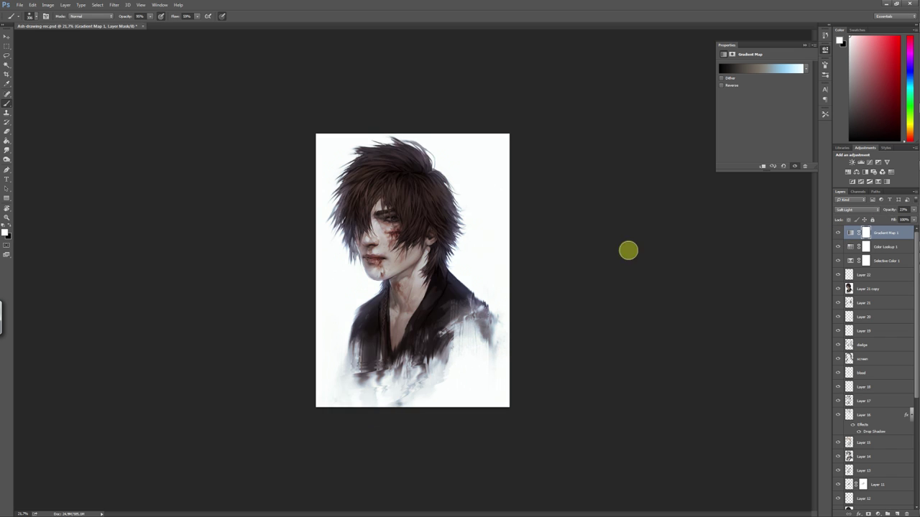
{"action": "scroll", "coordinate": [628, 250], "scroll_direction": "up", "scroll_amount": 3}
{"action": "left_click", "coordinate": [878, 182]}
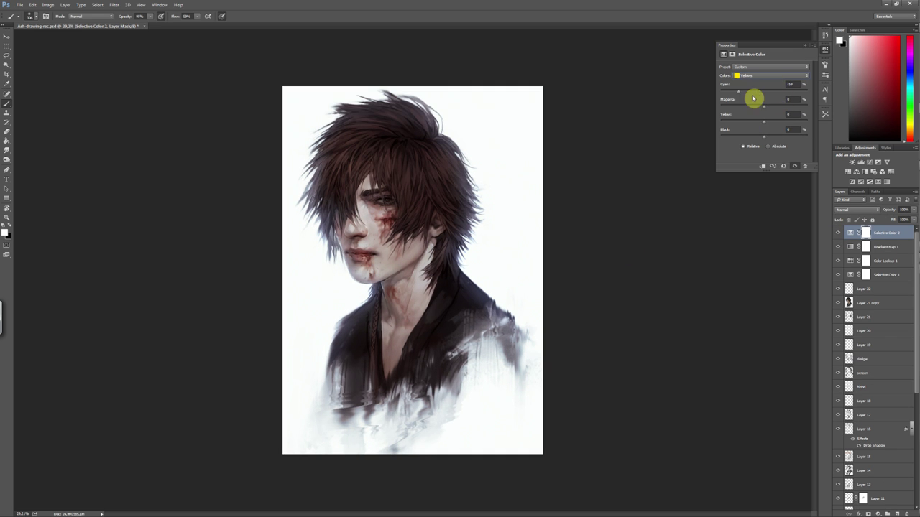
In Selective Color 2, raise Cyan in the Whites, then switch the range to Neutrals
{"action": "left_click", "coordinate": [769, 75]}
{"action": "left_click", "coordinate": [747, 120]}
{"action": "mouse_move", "coordinate": [765, 91]}
{"action": "left_mouse_down"}
{"action": "mouse_move", "coordinate": [790, 101]}
{"action": "mouse_move", "coordinate": [776, 106]}
{"action": "left_mouse_up"}
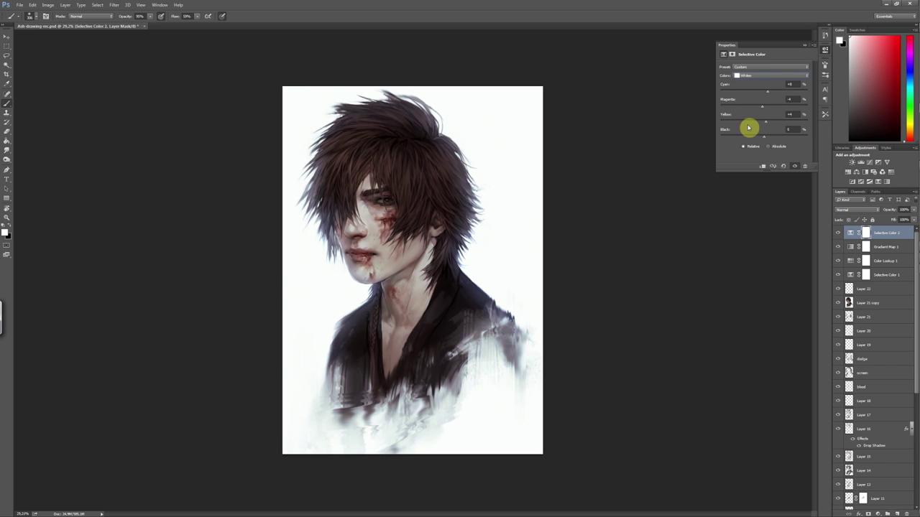
{"action": "left_click", "coordinate": [769, 75]}
{"action": "left_click", "coordinate": [751, 126]}
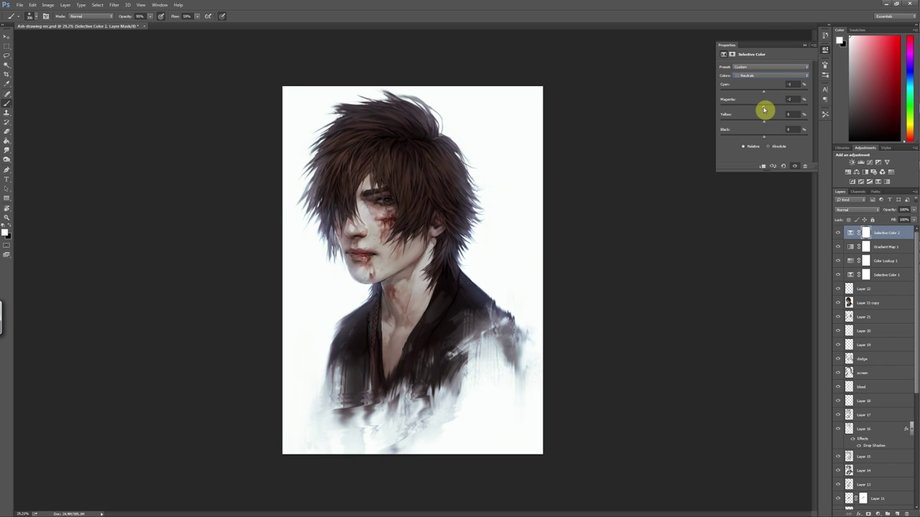
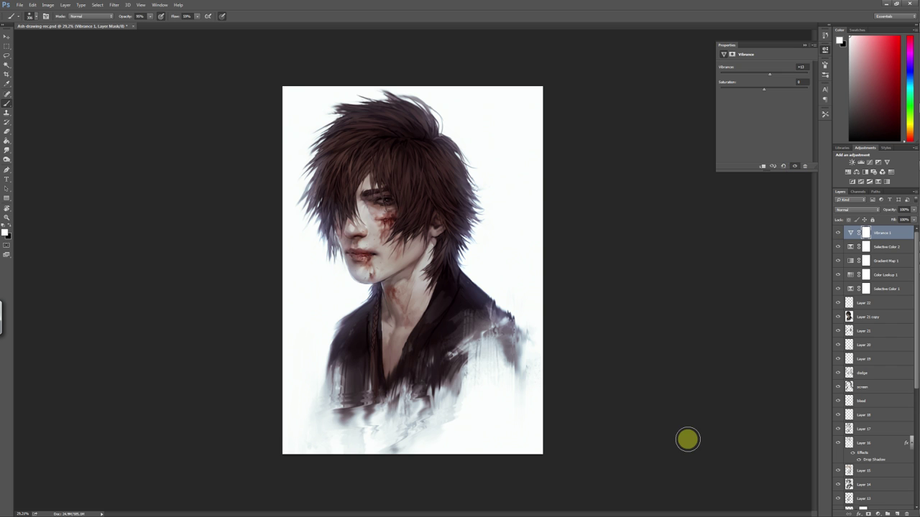
Duplicate all the portrait layers and merge the copies into one stamped layer
{"action": "left_click", "coordinate": [877, 499], "text": "shift"}
{"action": "right_click", "coordinate": [863, 244]}
{"action": "left_click", "coordinate": [797, 246]}
{"action": "key", "text": "Return"}
{"action": "right_click", "coordinate": [877, 352]}
{"action": "left_click", "coordinate": [798, 403]}
Apply Smart Sharpen at 500% with a slightly larger radius to the merged layer
{"action": "left_click", "coordinate": [114, 5]}
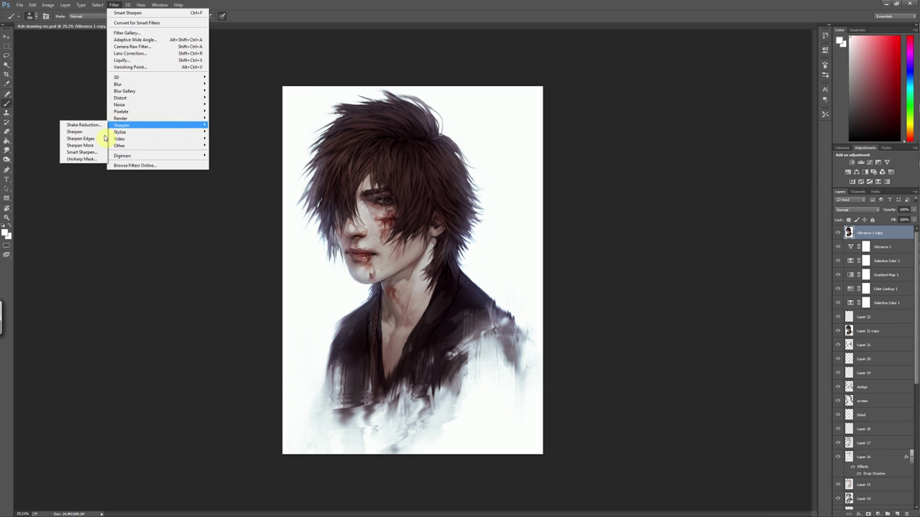
{"action": "left_click", "coordinate": [81, 152]}
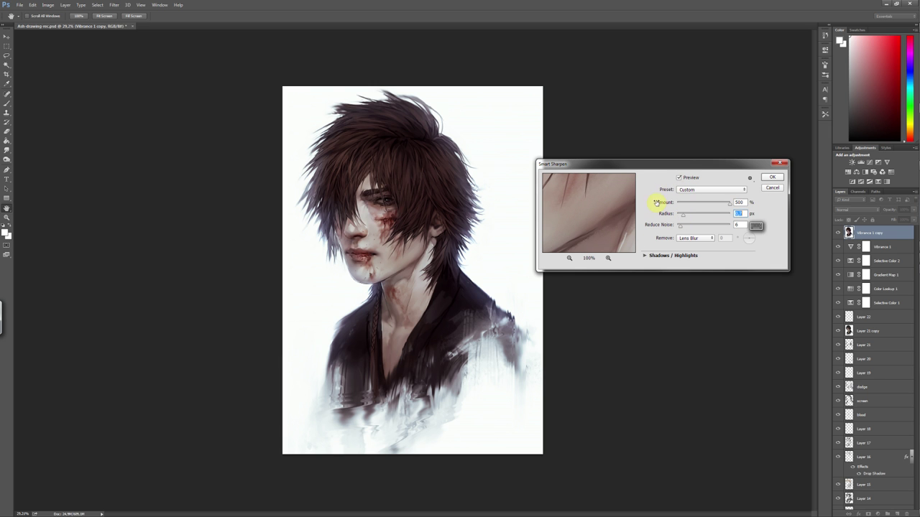
{"action": "scroll", "coordinate": [433, 274], "scroll_direction": "up", "scroll_amount": 5}
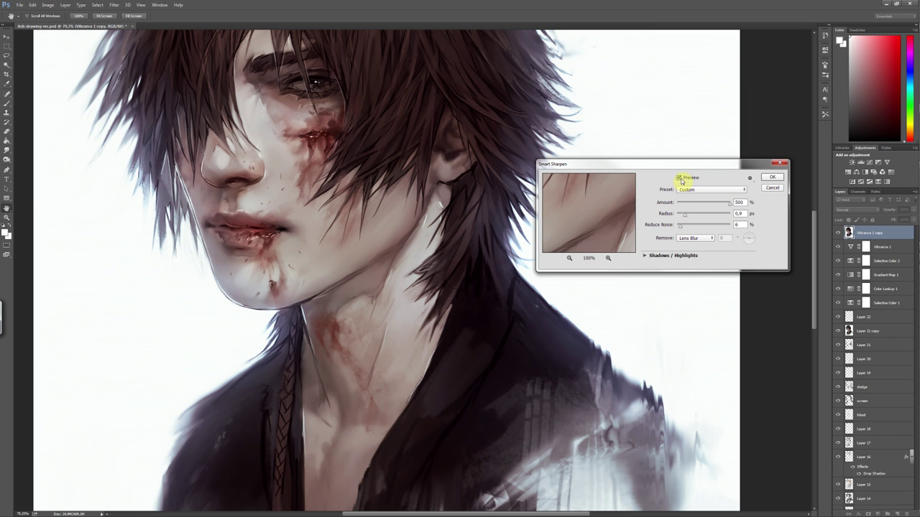
{"action": "left_click_drag", "start_coordinate": [684, 215], "coordinate": [687, 218]}
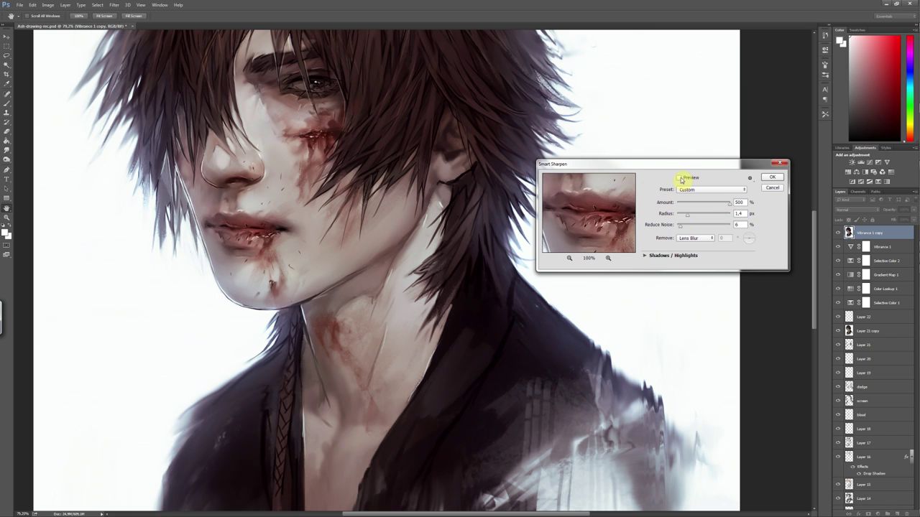
{"action": "left_click", "coordinate": [773, 178]}
Duplicate the sharpened layer and add fine noise to the copy
{"action": "key", "text": "ctrl+0"}
{"action": "key", "text": "ctrl+j"}
{"action": "left_click", "coordinate": [114, 5]}
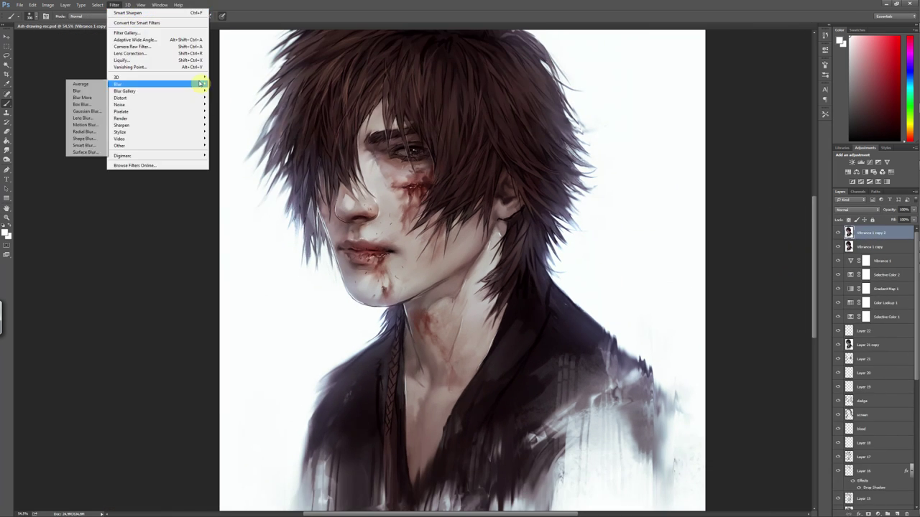
{"action": "left_click", "coordinate": [83, 83]}
{"action": "left_click", "coordinate": [508, 98]}
Duplicate the noisy layer and give it a colour-fringe Lens Correction effect
{"action": "right_click", "coordinate": [880, 233]}
{"action": "left_click", "coordinate": [801, 250]}
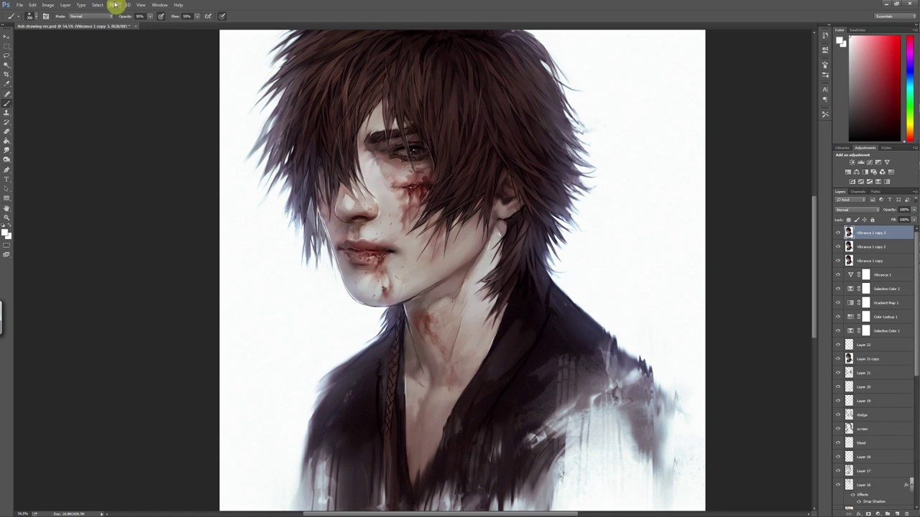
{"action": "key", "text": "Return"}
{"action": "left_click", "coordinate": [114, 5]}
{"action": "left_click", "coordinate": [144, 56]}
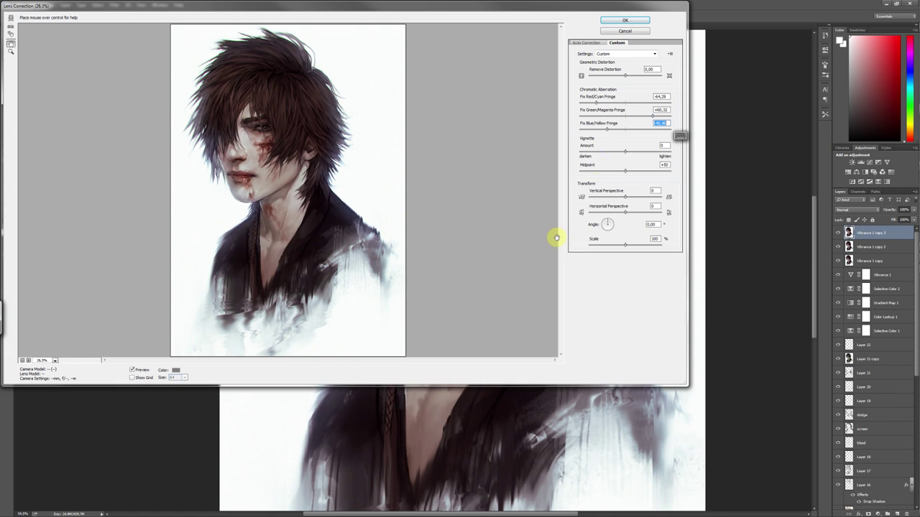
{"action": "key", "text": "Return"}
{"action": "key", "text": "ctrl+0"}
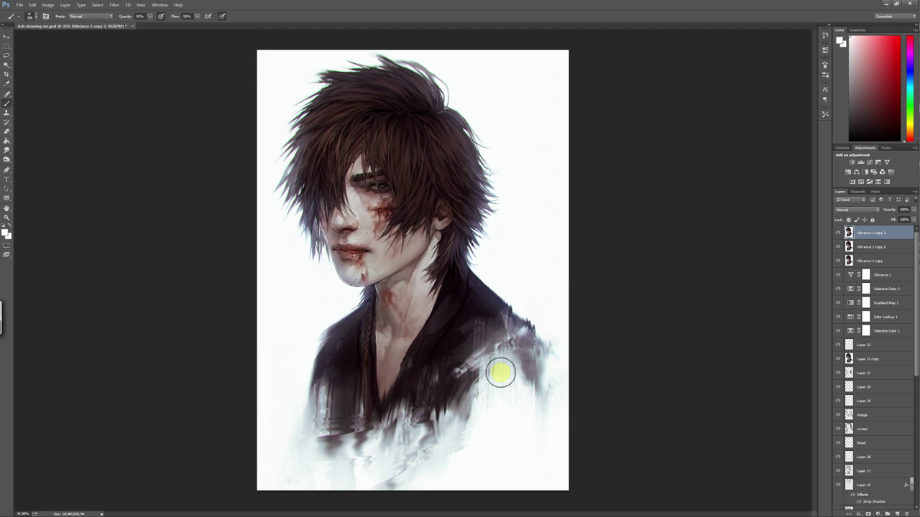
Add Layer 26 with a layer mask and hide part of it by erasing
{"action": "key", "text": "l"}
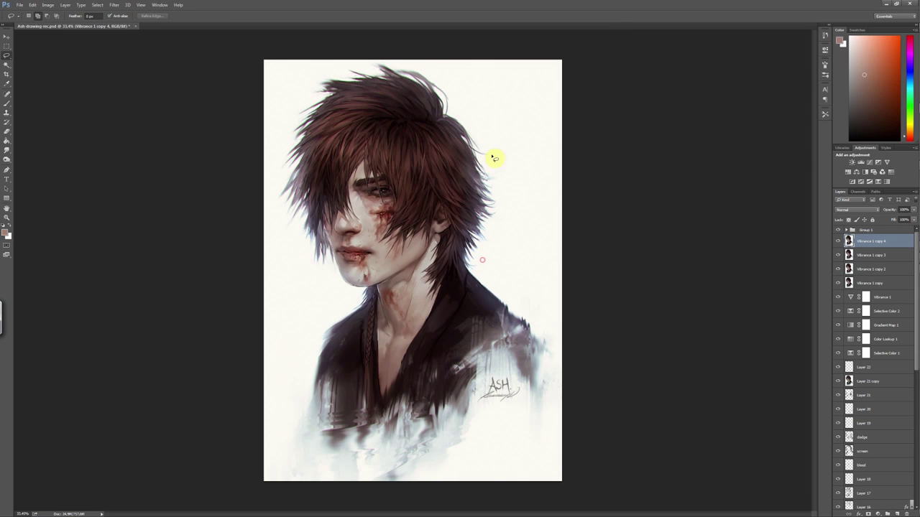
{"action": "scroll", "coordinate": [422, 261], "scroll_direction": "up", "scroll_amount": 3}
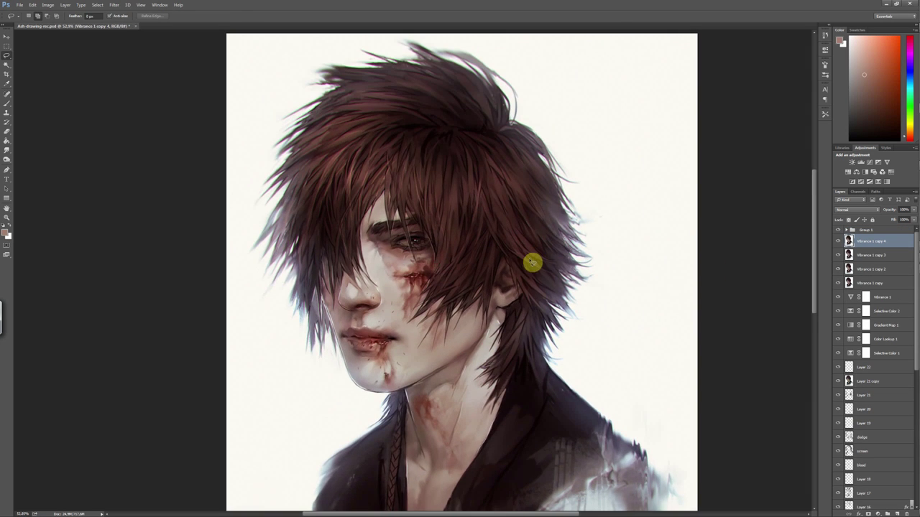
{"action": "key", "text": "ctrl+shift+alt+n"}
{"action": "key", "text": "v"}
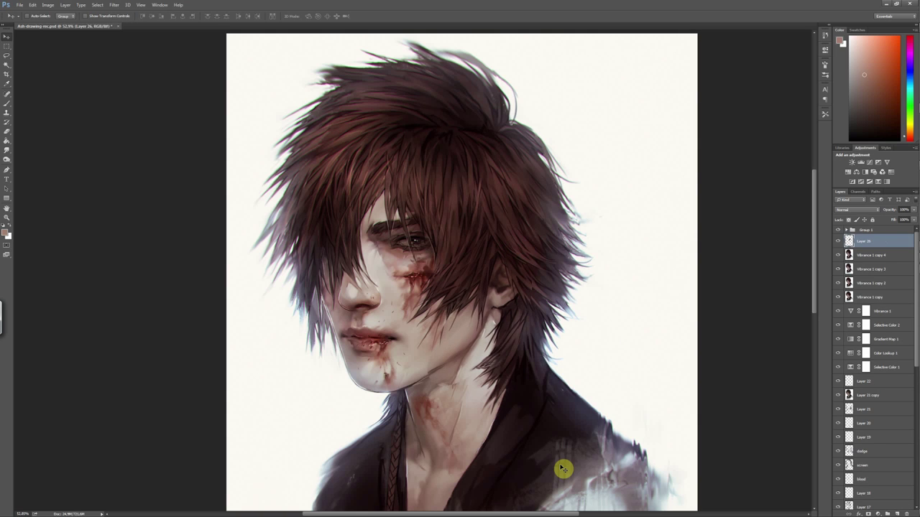
{"action": "key", "text": "ctrl+m"}
{"action": "key", "text": "e"}
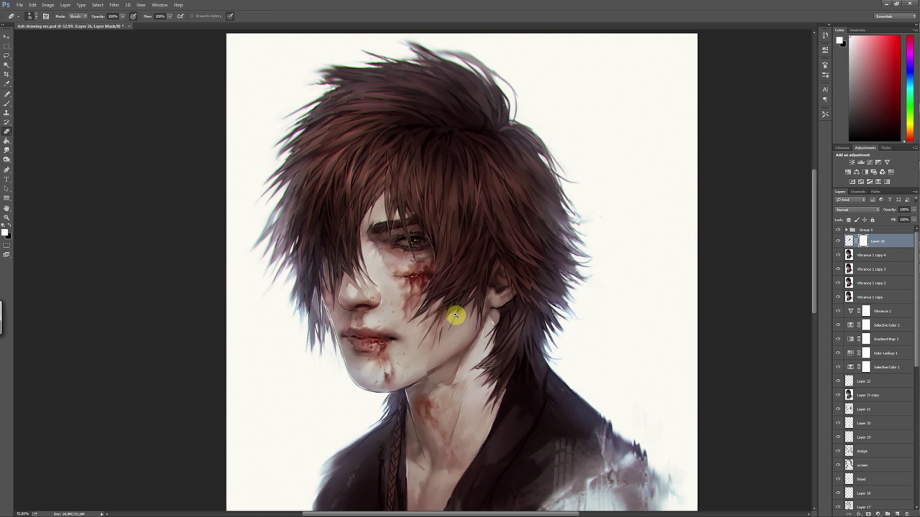
{"action": "left_click_drag", "start_coordinate": [450, 323], "coordinate": [439, 349]}
Resize the eraser, zoom in on the face and reset colours to black and white
{"action": "right_click", "coordinate": [534, 298]}
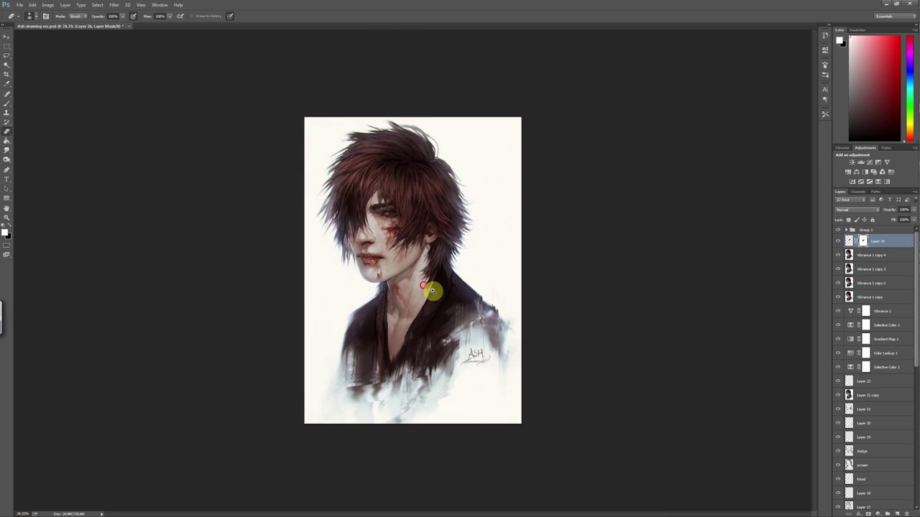
{"action": "left_click_drag", "start_coordinate": [598, 352], "coordinate": [626, 423]}
{"action": "key", "text": "v"}
{"action": "mouse_move", "coordinate": [536, 414]}
{"action": "left_mouse_down"}
{"action": "mouse_move", "coordinate": [433, 273]}
{"action": "mouse_move", "coordinate": [606, 349]}
{"action": "left_mouse_up"}
{"action": "key", "text": "e"}
{"action": "key", "text": "d"}
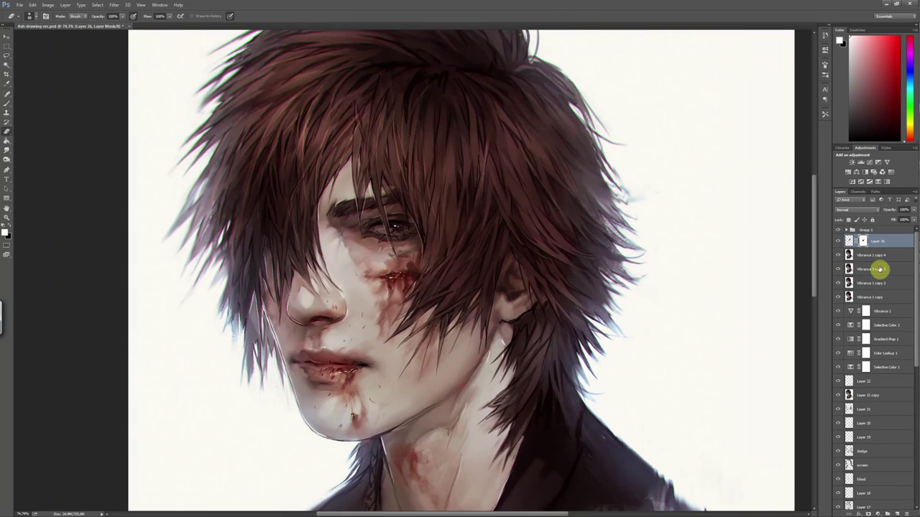
Copy the eye area of Vibrance 1 copy 4 onto Layer 27 and mask it
{"action": "left_click", "coordinate": [879, 255]}
{"action": "key", "text": "l"}
{"action": "left_click_drag", "start_coordinate": [350, 232], "coordinate": [413, 234]}
{"action": "right_click", "coordinate": [412, 234]}
{"action": "left_click", "coordinate": [458, 294]}
{"action": "key", "text": "v"}
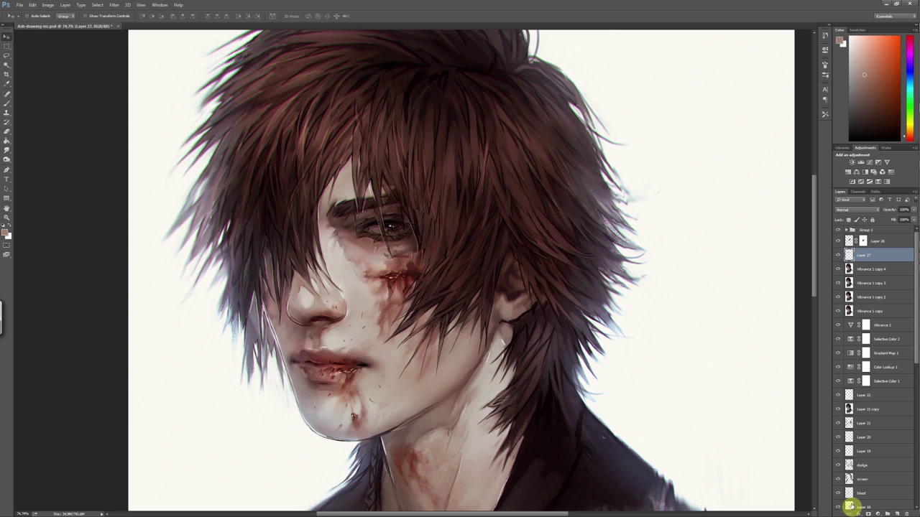
{"action": "key", "text": "e"}
{"action": "key", "text": "d"}
{"action": "left_click", "coordinate": [431, 238]}
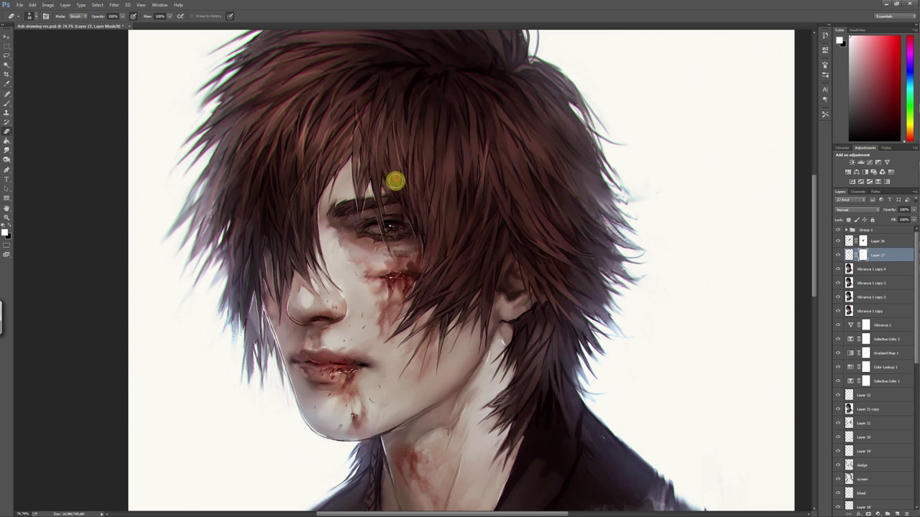
Create Layer 28 and sample dark red tones near the eye for painting
{"action": "key", "text": "ctrl+shift+n"}
{"action": "left_click", "coordinate": [419, 119]}
{"action": "key", "text": "b"}
{"action": "left_click", "coordinate": [379, 214], "text": "alt"}
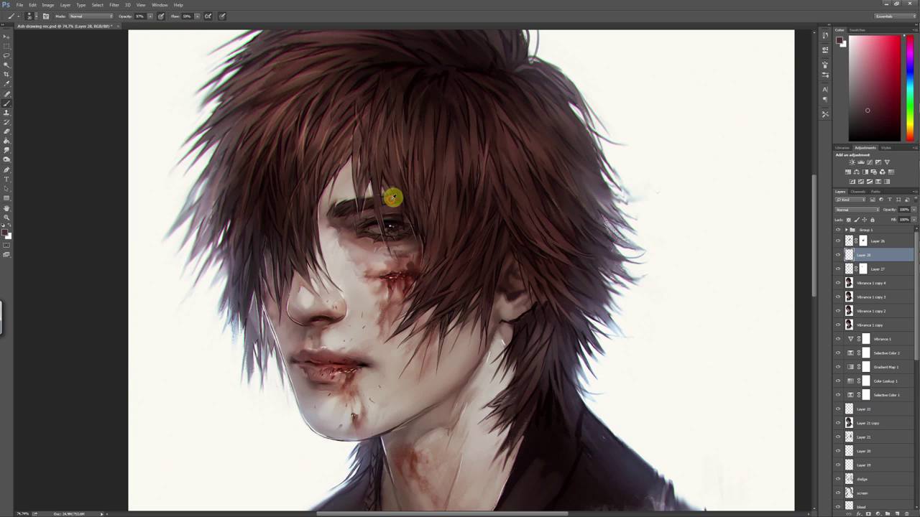
{"action": "right_click", "coordinate": [401, 188]}
{"action": "key", "text": "Escape"}
{"action": "left_click", "coordinate": [416, 230], "text": "alt"}
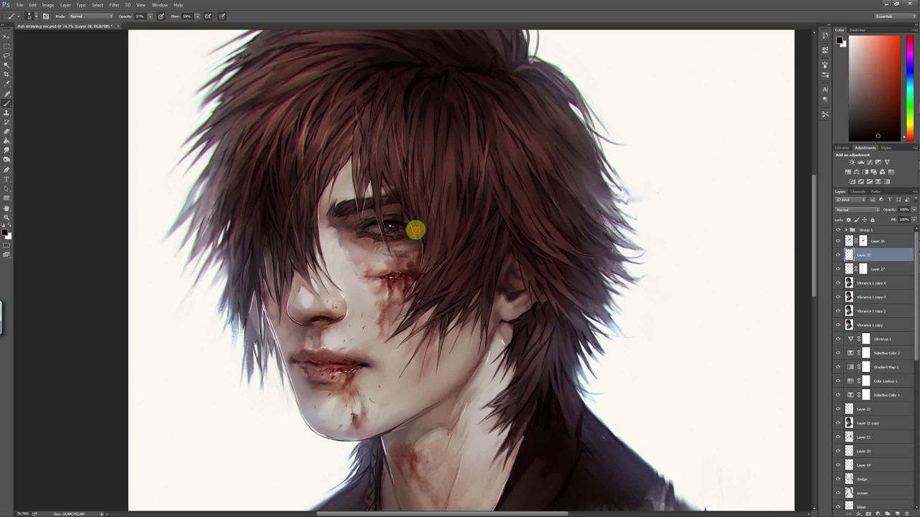
Target Layer 27's mask for erasing with white as the foreground colour
{"action": "key", "text": "alt+bracketleft"}
{"action": "key", "text": "e"}
{"action": "key", "text": "x"}
{"action": "scroll", "coordinate": [337, 241], "scroll_direction": "down", "scroll_amount": 3}
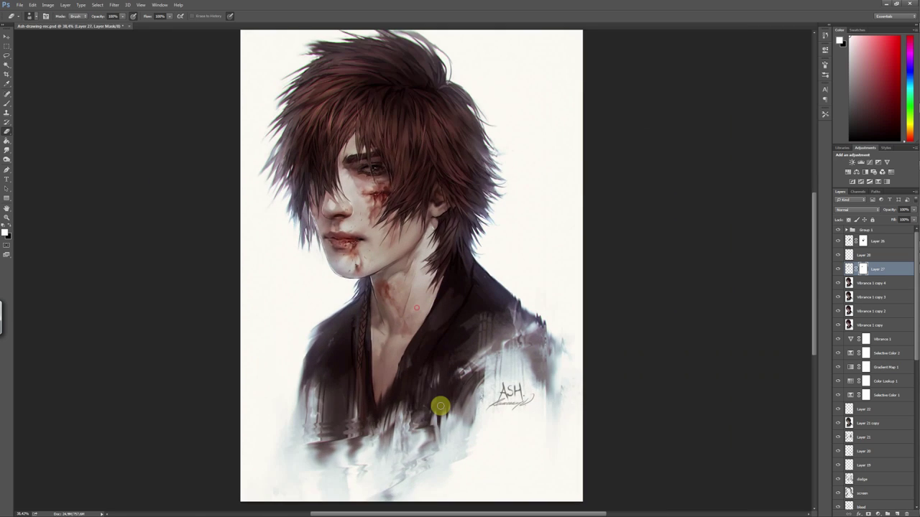
{"action": "scroll", "coordinate": [441, 407], "scroll_direction": "up", "scroll_amount": 2}
Copy the right-side hair onto a new layer and warp it into shape
{"action": "key", "text": "ctrl+shift+alt+n"}
{"action": "key", "text": "x"}
{"action": "key", "text": "l"}
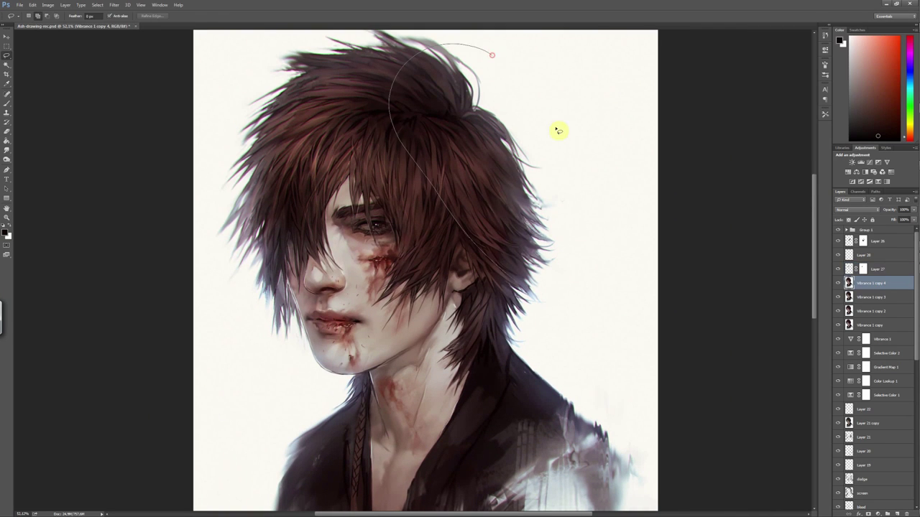
{"action": "key", "text": "ctrl+t"}
{"action": "mouse_move", "coordinate": [493, 117]}
{"action": "left_mouse_down"}
{"action": "mouse_move", "coordinate": [441, 64]}
{"action": "mouse_move", "coordinate": [495, 117]}
{"action": "mouse_move", "coordinate": [525, 240]}
{"action": "mouse_move", "coordinate": [539, 248]}
{"action": "mouse_move", "coordinate": [507, 128]}
{"action": "left_mouse_up"}
{"action": "key", "text": "Return"}
Mask Layer 29 and erase to blend the warped hair's edges
{"action": "key", "text": "ctrl+0"}
{"action": "left_click", "coordinate": [867, 515]}
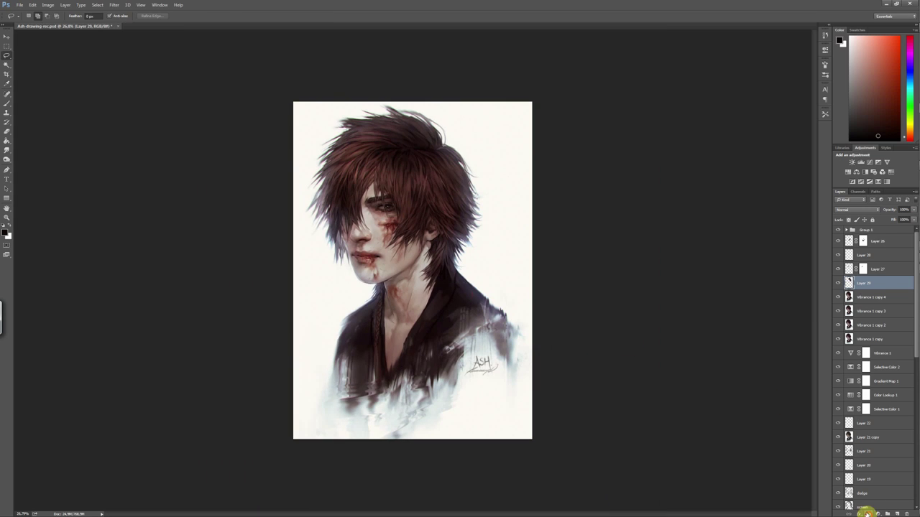
{"action": "key", "text": "x"}
{"action": "key", "text": "e"}
{"action": "left_click_drag", "start_coordinate": [429, 188], "coordinate": [423, 188]}
{"action": "scroll", "coordinate": [452, 233], "scroll_direction": "up", "scroll_amount": 3}
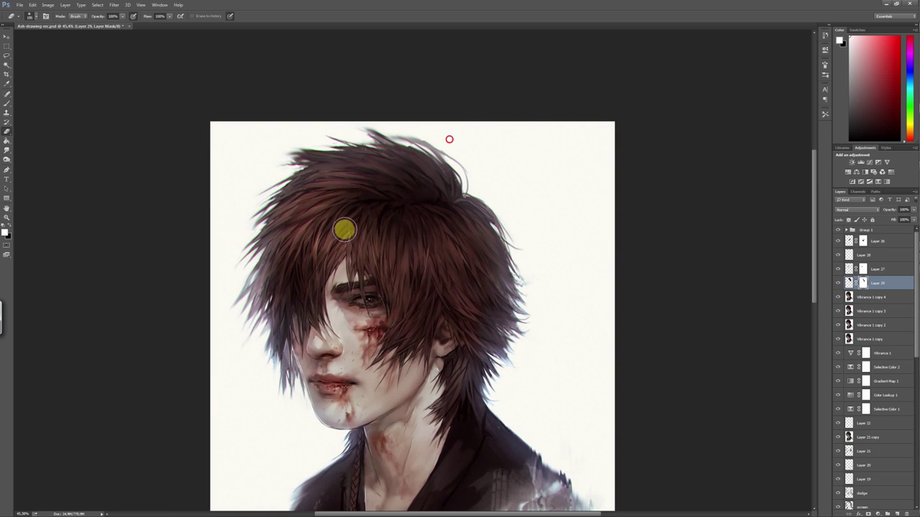
{"action": "scroll", "coordinate": [516, 408], "scroll_direction": "down", "scroll_amount": 3}
{"action": "scroll", "coordinate": [516, 408], "scroll_direction": "up", "scroll_amount": 1}
Copy the neck from the merged layer and warp it down and to the right
{"action": "left_click", "coordinate": [873, 297]}
{"action": "key", "text": "ctrl+j"}
{"action": "key", "text": "ctrl+t"}
{"action": "left_click_drag", "start_coordinate": [467, 274], "coordinate": [470, 285]}
{"action": "key", "text": "Return"}
{"action": "key", "text": "e"}
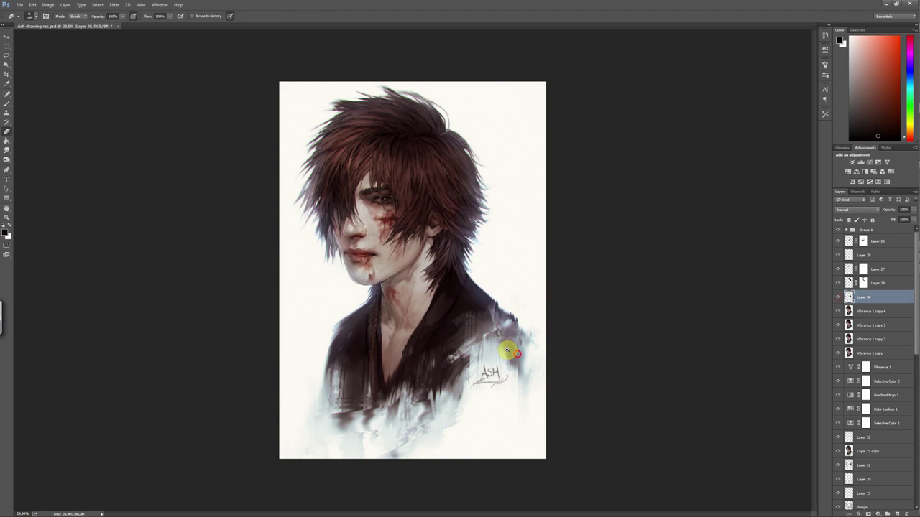
Select Layer 28 and ready the brush with black paint
{"action": "scroll", "coordinate": [487, 352], "scroll_direction": "down", "scroll_amount": 1}
{"action": "scroll", "coordinate": [493, 297], "scroll_direction": "up", "scroll_amount": 1}
{"action": "scroll", "coordinate": [495, 262], "scroll_direction": "up", "scroll_amount": 1}
{"action": "scroll", "coordinate": [495, 262], "scroll_direction": "up", "scroll_amount": 1}
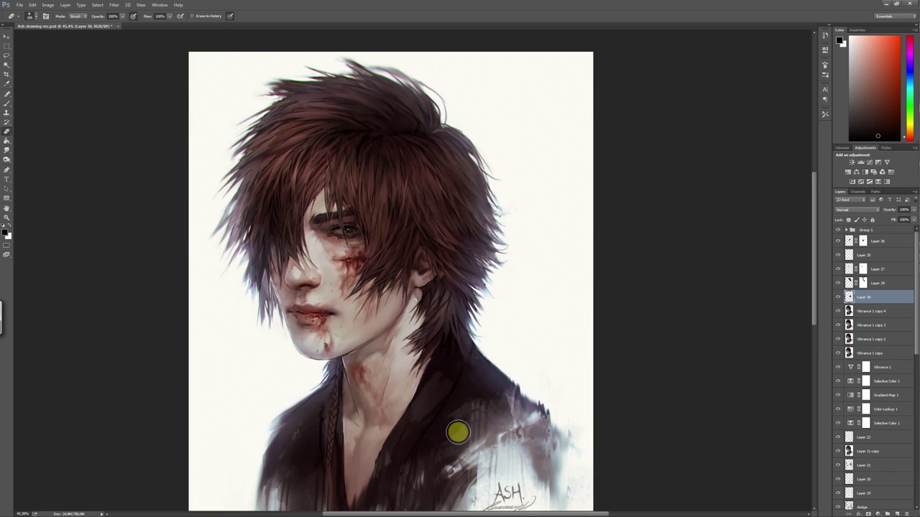
{"action": "left_click", "coordinate": [456, 431], "text": "ctrl"}
{"action": "key", "text": "b"}
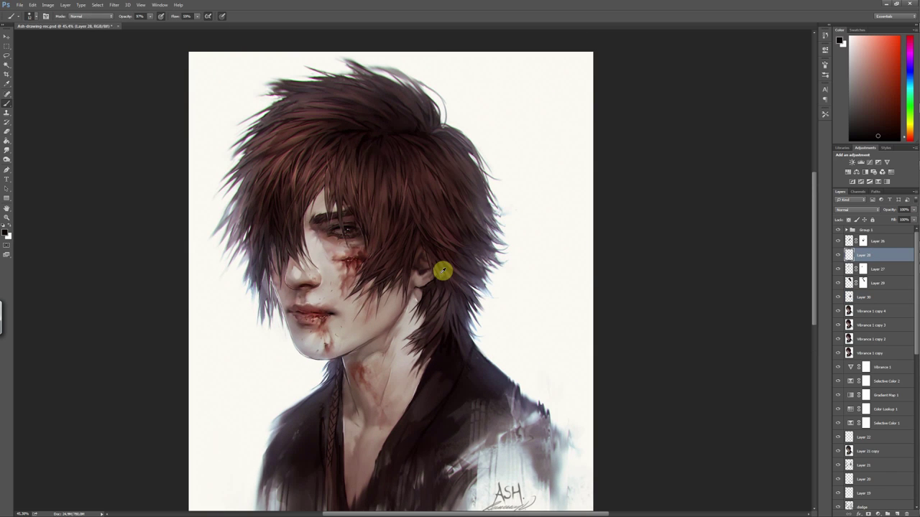
{"action": "key", "text": "d"}
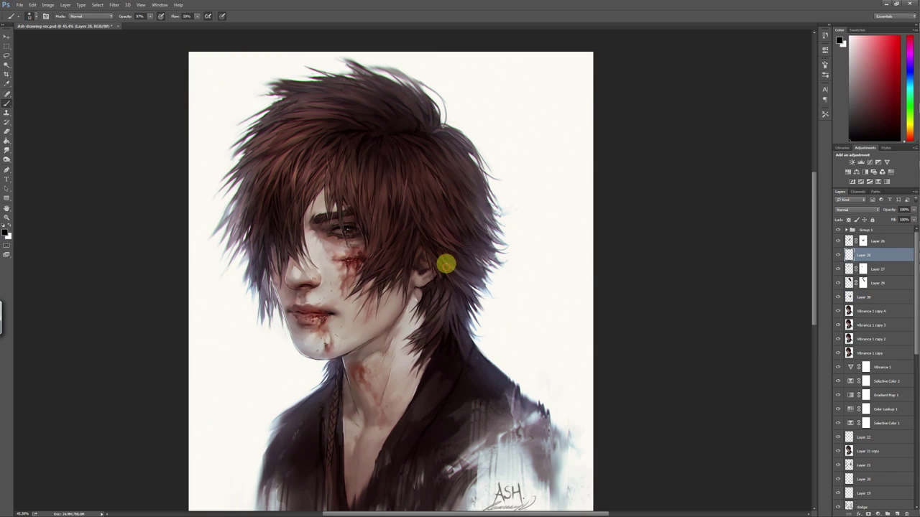
{"action": "scroll", "coordinate": [519, 408], "scroll_direction": "down", "scroll_amount": 1}
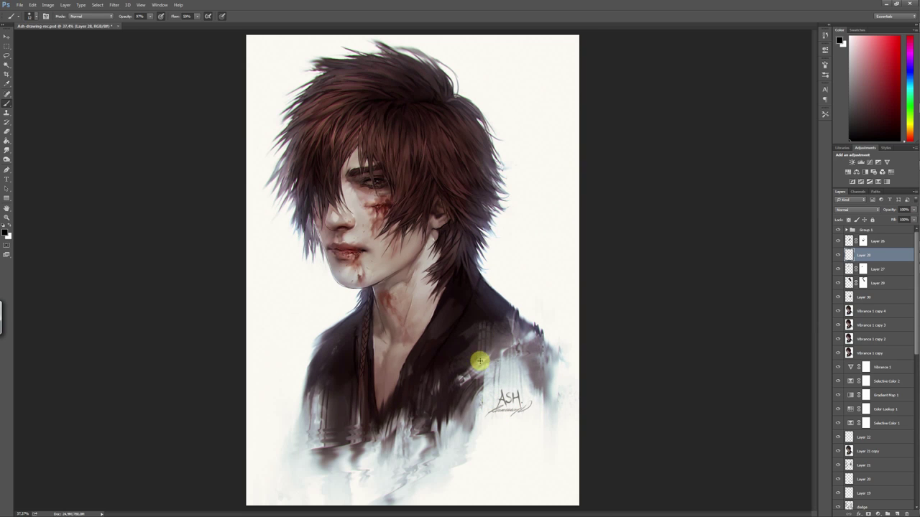
{"action": "scroll", "coordinate": [480, 361], "scroll_direction": "up", "scroll_amount": 1}
Copy the mouth area of Vibrance 1 copy 4 to a new layer and warp it
{"action": "left_click", "coordinate": [479, 361], "text": "ctrl"}
{"action": "key", "text": "l"}
{"action": "key", "text": "ctrl+j"}
{"action": "key", "text": "ctrl+t"}
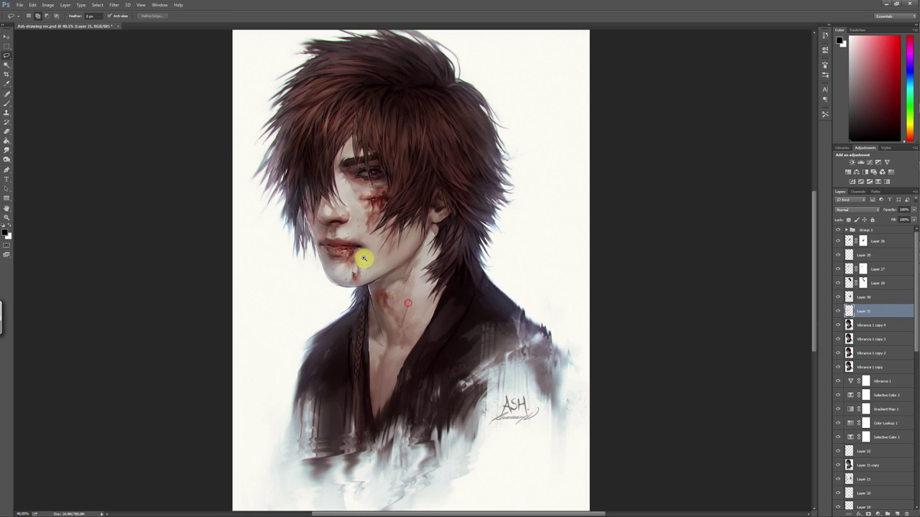
{"action": "scroll", "coordinate": [366, 256], "scroll_direction": "up", "scroll_amount": 2}
{"action": "right_click", "coordinate": [354, 216]}
{"action": "left_click", "coordinate": [400, 290]}
{"action": "key", "text": "Return"}
Erase the edges of the warped mouth with a resized eraser
{"action": "scroll", "coordinate": [406, 302], "scroll_direction": "down", "scroll_amount": 2}
{"action": "key", "text": "e"}
{"action": "right_click", "coordinate": [391, 257]}
{"action": "key", "text": "Return"}
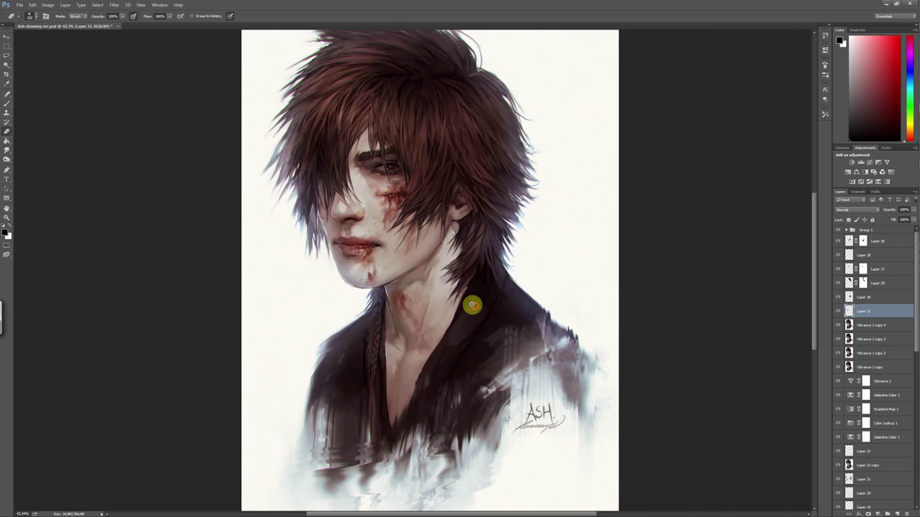
{"action": "scroll", "coordinate": [472, 305], "scroll_direction": "down", "scroll_amount": 2}
Group Layers 26 through 31 into Group 2
{"action": "left_click", "coordinate": [862, 241], "text": "shift"}
{"action": "key", "text": "ctrl+g"}
{"action": "scroll", "coordinate": [518, 386], "scroll_direction": "up", "scroll_amount": 1}
Copy a selection from Vibrance 1 copy 4 onto new Layer 32
{"action": "left_click", "coordinate": [873, 332]}
{"action": "key", "text": "l"}
{"action": "key", "text": "ctrl+j"}
{"action": "key", "text": "v"}
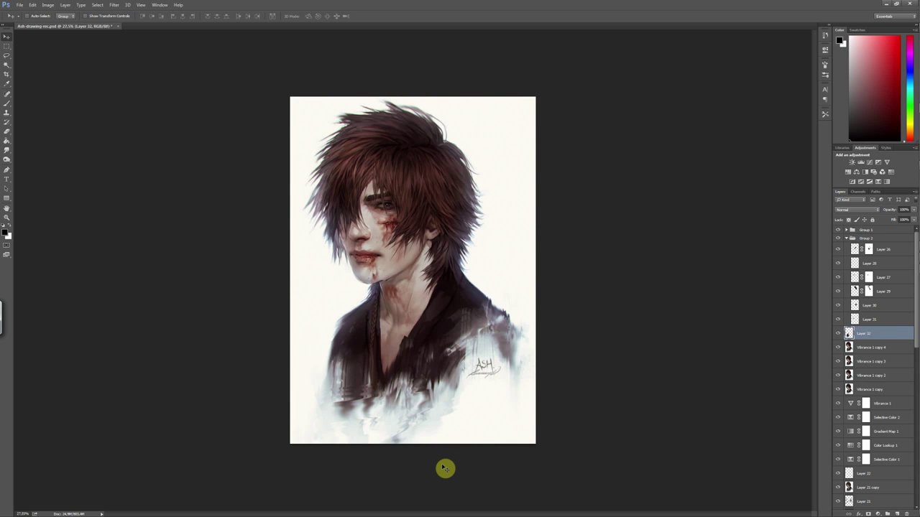
Mask Layer 32 and erase its edit over the lower robe
{"action": "scroll", "coordinate": [445, 469], "scroll_direction": "up", "scroll_amount": 1}
{"action": "left_click", "coordinate": [868, 515]}
{"action": "key", "text": "e"}
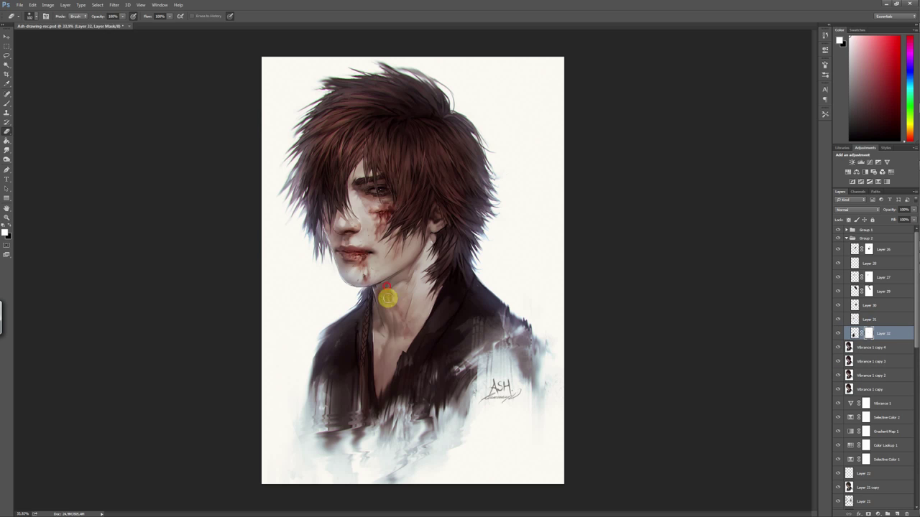
{"action": "left_click_drag", "start_coordinate": [410, 390], "coordinate": [374, 474]}
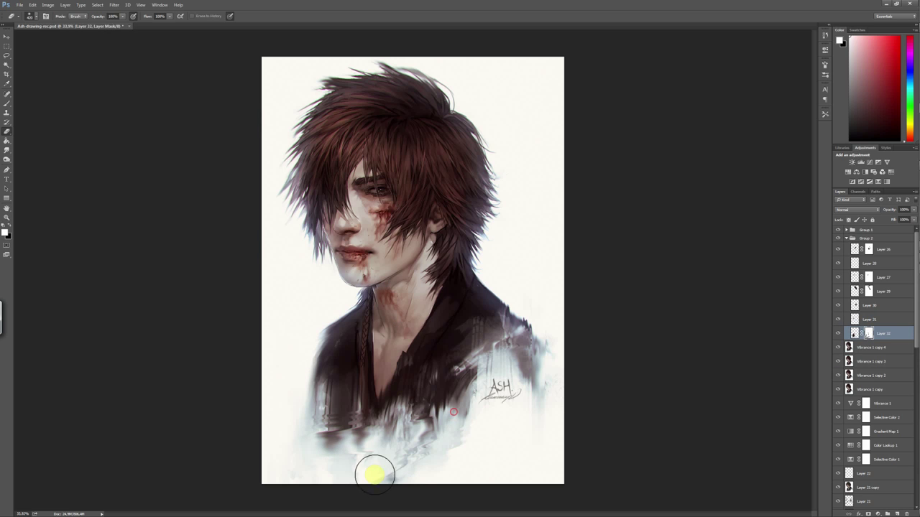
{"action": "key", "text": "b"}
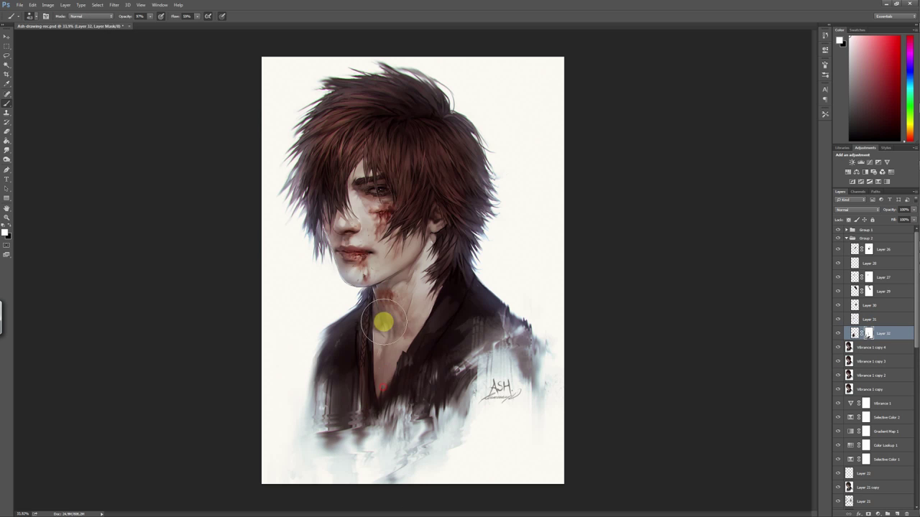
Copy the selected area near the eye from Vibrance 1 copy 4 to a new layer and warp it
{"action": "scroll", "coordinate": [431, 356], "scroll_direction": "down", "scroll_amount": 3}
{"action": "scroll", "coordinate": [449, 382], "scroll_direction": "up", "scroll_amount": 3}
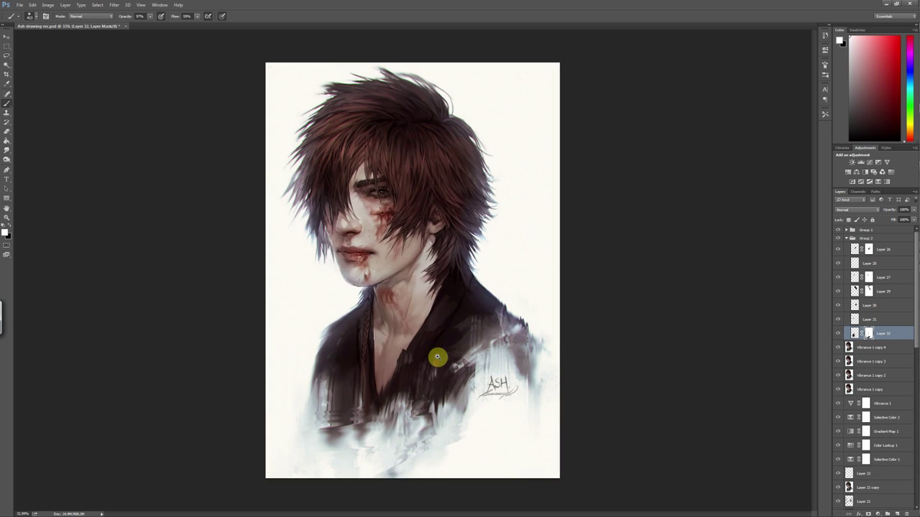
{"action": "scroll", "coordinate": [431, 349], "scroll_direction": "up", "scroll_amount": 2}
{"action": "key", "text": "alt+bracketleft"}
{"action": "right_click", "coordinate": [331, 222]}
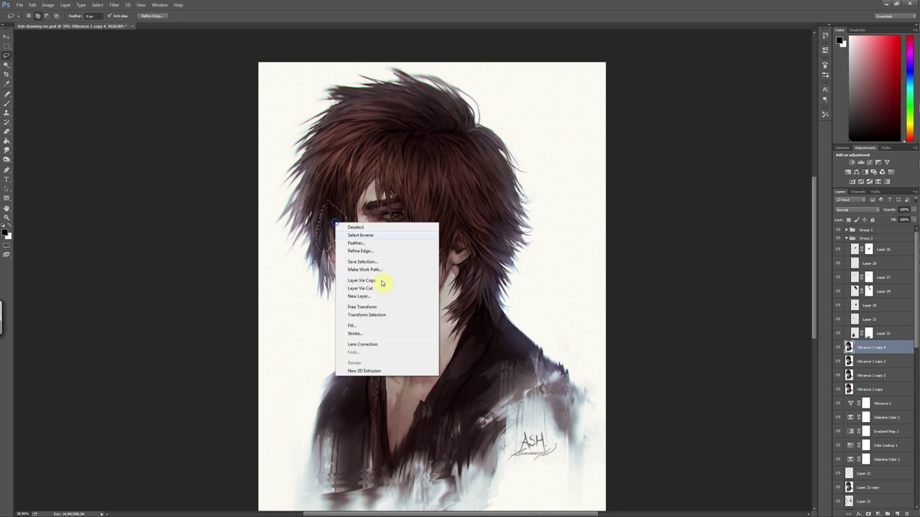
{"action": "left_click", "coordinate": [380, 280]}
{"action": "key", "text": "Return"}
Merge the visible image into new Layer 34 and place it above Layer 32
{"action": "key", "text": "e"}
{"action": "right_click", "coordinate": [319, 206]}
{"action": "key", "text": "Escape"}
{"action": "scroll", "coordinate": [538, 367], "scroll_direction": "down", "scroll_amount": 1}
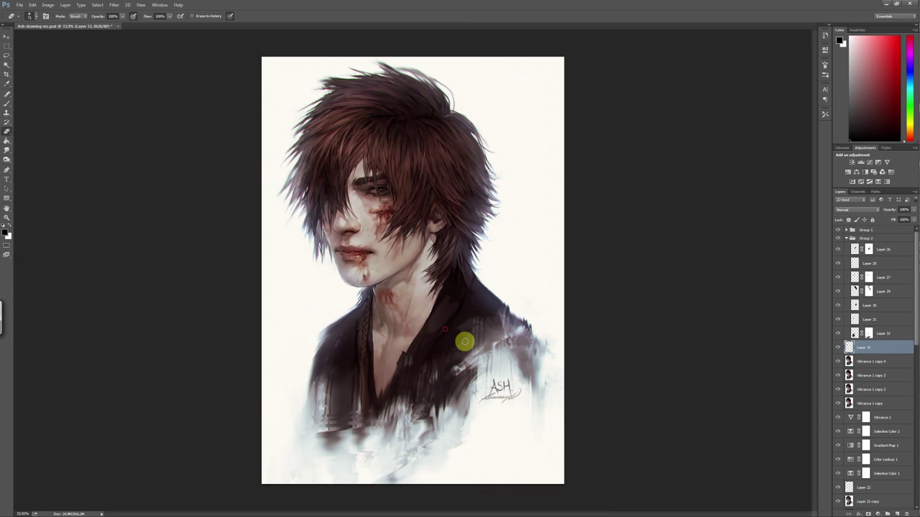
{"action": "scroll", "coordinate": [420, 408], "scroll_direction": "down", "scroll_amount": 1}
{"action": "left_click", "coordinate": [848, 362]}
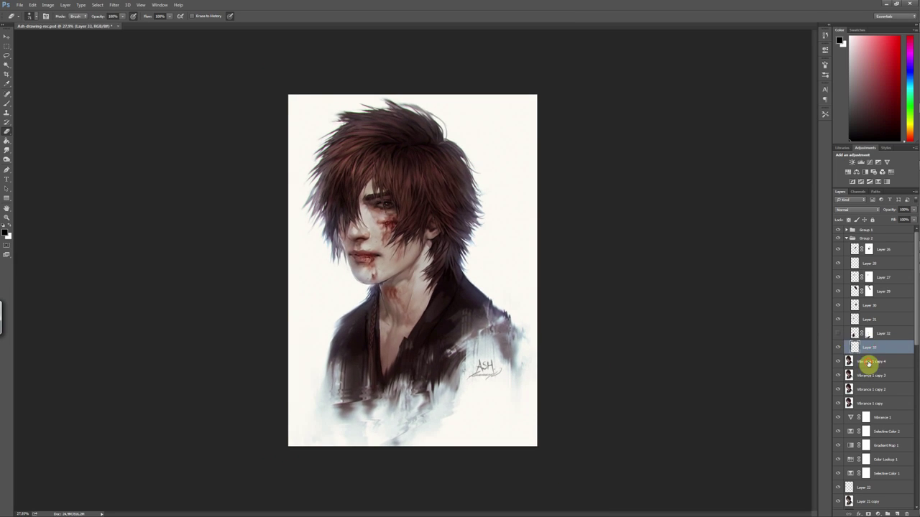
{"action": "key", "text": "ctrl+shift+alt+e"}
{"action": "key", "text": "v"}
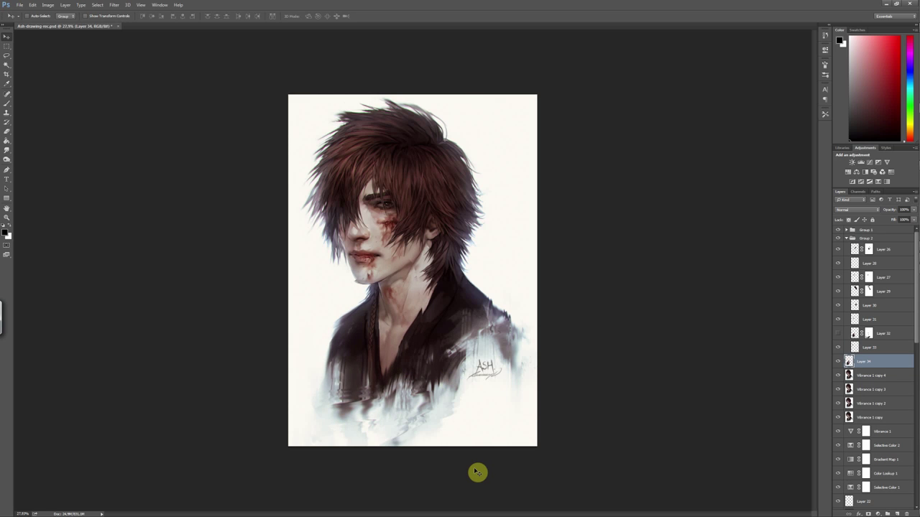
{"action": "left_click_drag", "start_coordinate": [877, 361], "coordinate": [877, 329]}
Switch to the eraser and choose a different eraser brush
{"action": "key", "text": "e"}
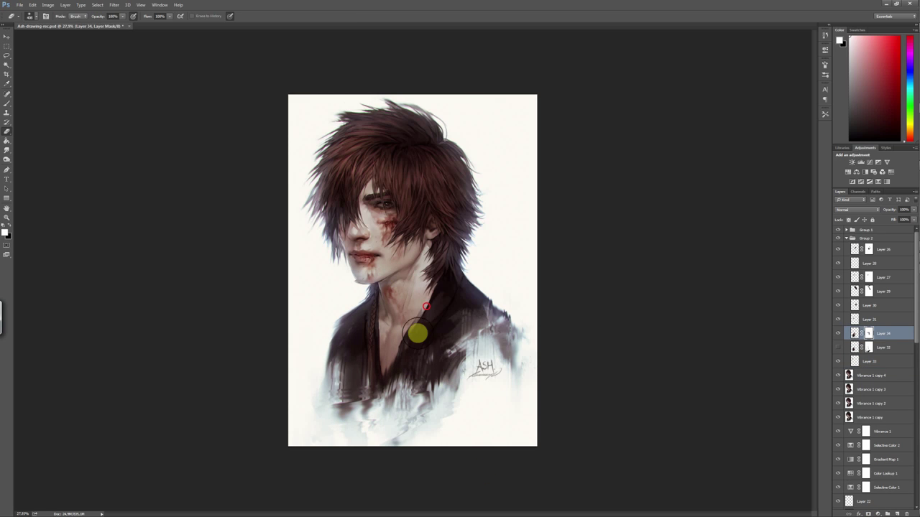
{"action": "scroll", "coordinate": [408, 298], "scroll_direction": "up", "scroll_amount": 3}
{"action": "right_click", "coordinate": [424, 262]}
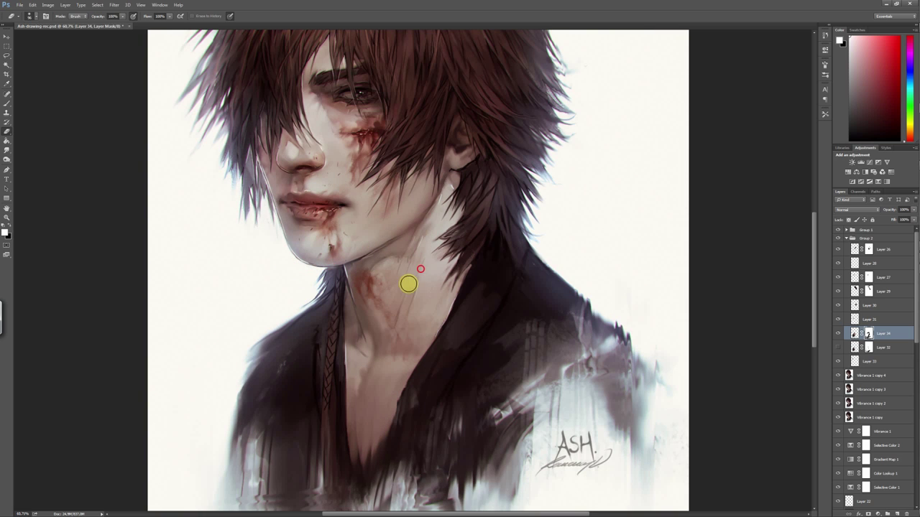
{"action": "scroll", "coordinate": [495, 376], "scroll_direction": "down", "scroll_amount": 5}
{"action": "scroll", "coordinate": [482, 404], "scroll_direction": "up", "scroll_amount": 1}
{"action": "scroll", "coordinate": [468, 376], "scroll_direction": "down", "scroll_amount": 1}
{"action": "scroll", "coordinate": [467, 376], "scroll_direction": "up", "scroll_amount": 2}
Duplicate Layer 29 and warp the copied hair strands into a new shape
{"action": "left_click", "coordinate": [884, 291]}
{"action": "right_click", "coordinate": [884, 291]}
{"action": "key", "text": "ctrl+j"}
{"action": "key", "text": "ctrl+t"}
{"action": "right_click", "coordinate": [514, 206]}
{"action": "left_click", "coordinate": [529, 281]}
{"action": "mouse_move", "coordinate": [476, 256]}
{"action": "left_mouse_down"}
{"action": "mouse_move", "coordinate": [534, 220]}
{"action": "mouse_move", "coordinate": [498, 199]}
{"action": "mouse_move", "coordinate": [455, 97]}
{"action": "mouse_move", "coordinate": [524, 242]}
{"action": "left_mouse_up"}
{"action": "key", "text": "Return"}
Copy the robe area to Layer 35 and warp its right edge outward
{"action": "scroll", "coordinate": [479, 347], "scroll_direction": "down", "scroll_amount": 3}
{"action": "key", "text": "e"}
{"action": "scroll", "coordinate": [498, 364], "scroll_direction": "up", "scroll_amount": 3}
{"action": "left_click", "coordinate": [500, 363], "text": "ctrl"}
{"action": "right_click", "coordinate": [520, 330]}
{"action": "left_click", "coordinate": [568, 379]}
{"action": "key", "text": "ctrl+t"}
{"action": "right_click", "coordinate": [517, 331]}
{"action": "left_click", "coordinate": [546, 367]}
{"action": "left_click_drag", "start_coordinate": [549, 349], "coordinate": [549, 343]}
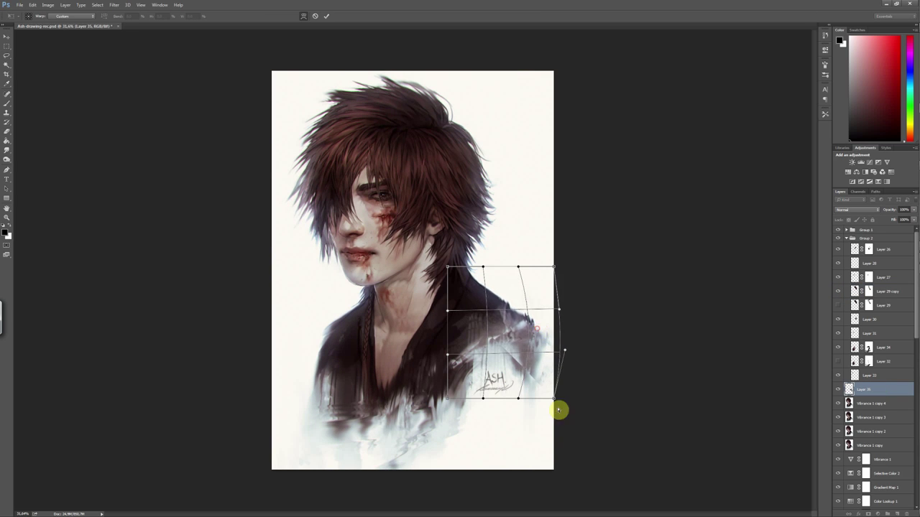
{"action": "key", "text": "Return"}
Move Layer 35 into the EDITS group and Layer 28 to its top
{"action": "left_click_drag", "start_coordinate": [878, 389], "coordinate": [883, 381]}
{"action": "left_click", "coordinate": [870, 239]}
{"action": "left_click", "coordinate": [898, 389]}
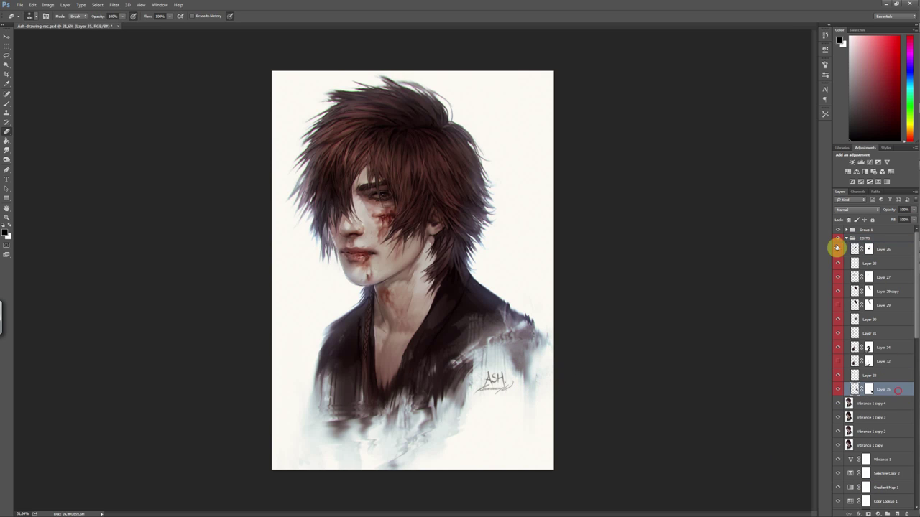
{"action": "left_click_drag", "start_coordinate": [879, 267], "coordinate": [883, 244]}
With the brush, sample painting colours including a dark tone
{"action": "key", "text": "b"}
{"action": "scroll", "coordinate": [443, 361], "scroll_direction": "up", "scroll_amount": 3}
{"action": "left_click", "coordinate": [380, 326], "text": "alt"}
{"action": "left_click", "coordinate": [363, 402], "text": "alt"}
{"action": "left_click", "coordinate": [351, 443], "text": "alt"}
{"action": "right_click", "coordinate": [341, 457]}
{"action": "key", "text": "Escape"}
Sample light neck skin tones, a darker jacket brown and red painting tones
{"action": "left_click", "coordinate": [354, 270], "text": "alt"}
{"action": "left_click", "coordinate": [392, 250], "text": "alt"}
{"action": "left_click", "coordinate": [393, 216], "text": "alt"}
{"action": "left_click", "coordinate": [465, 379], "text": "alt"}
{"action": "left_click", "coordinate": [456, 394]}
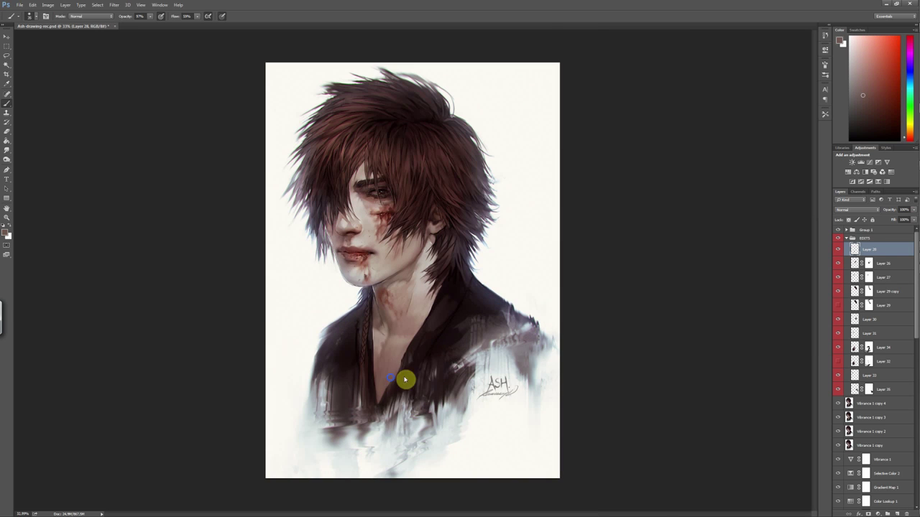
{"action": "left_click", "coordinate": [389, 356], "text": "alt"}
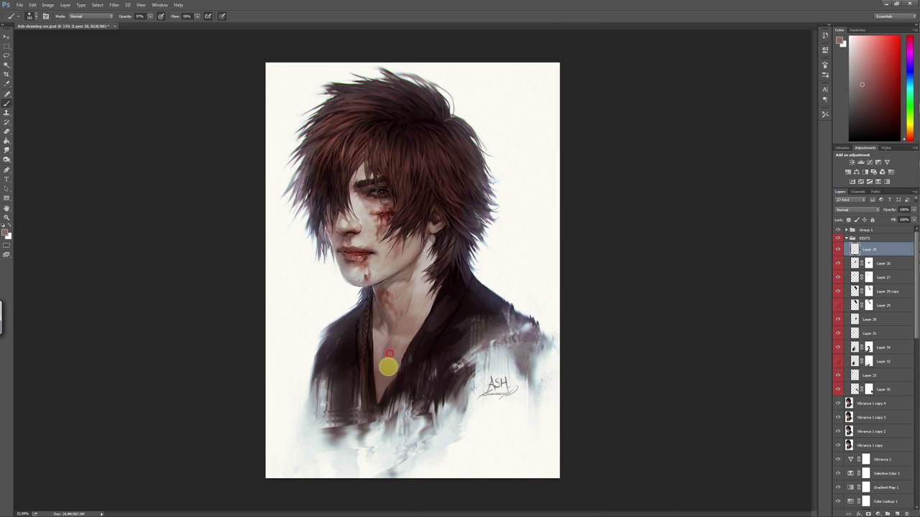
{"action": "scroll", "coordinate": [491, 390], "scroll_direction": "down", "scroll_amount": 2}
{"action": "scroll", "coordinate": [474, 376], "scroll_direction": "up", "scroll_amount": 1}
Duplicate Layer 28, copy the chin area to a new layer and warp it
{"action": "right_click", "coordinate": [874, 249]}
{"action": "left_click", "coordinate": [825, 403]}
{"action": "scroll", "coordinate": [399, 302], "scroll_direction": "up", "scroll_amount": 3}
{"action": "key", "text": "ctrl+j"}
{"action": "key", "text": "ctrl+t"}
{"action": "right_click", "coordinate": [468, 318]}
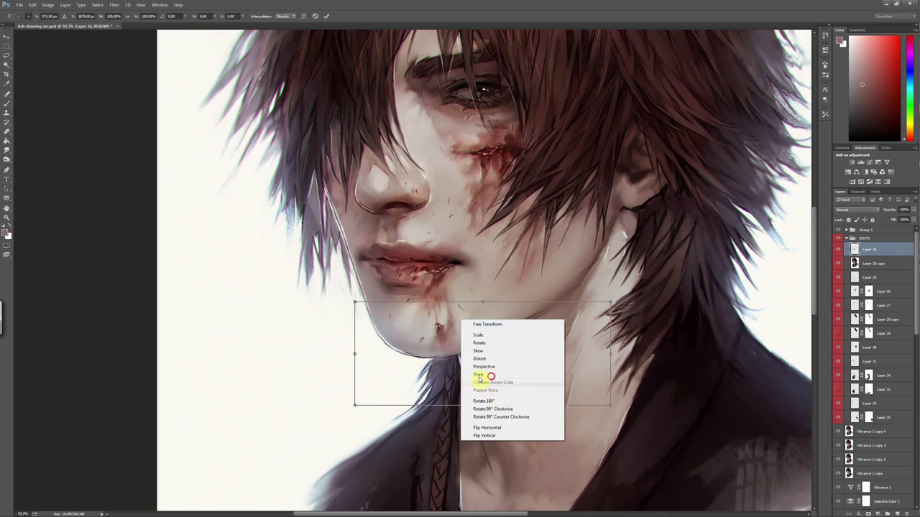
{"action": "left_click", "coordinate": [476, 376]}
{"action": "key", "text": "Return"}
Mask Layer 36 and ready the eraser with default black and white colours
{"action": "scroll", "coordinate": [741, 374], "scroll_direction": "down", "scroll_amount": 3}
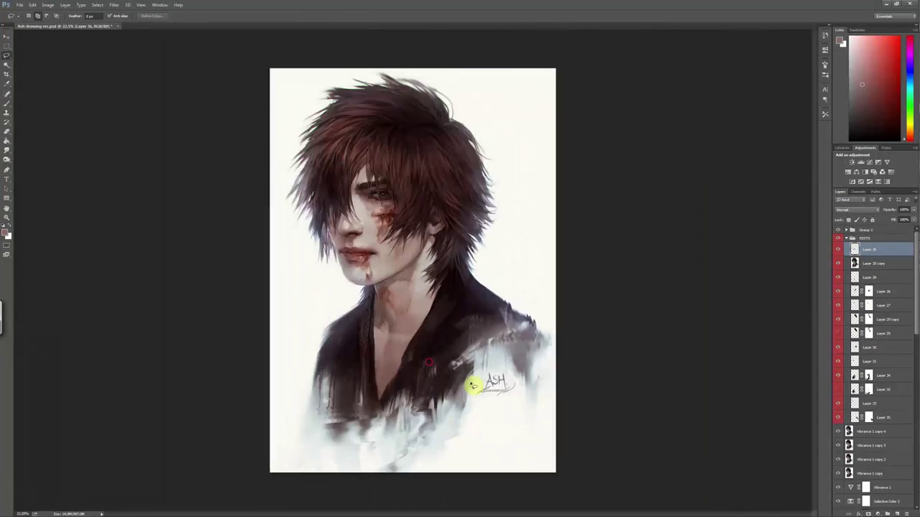
{"action": "key", "text": "d"}
{"action": "scroll", "coordinate": [477, 376], "scroll_direction": "up", "scroll_amount": 2}
{"action": "key", "text": "e"}
{"action": "right_click", "coordinate": [464, 314]}
{"action": "key", "text": "Return"}
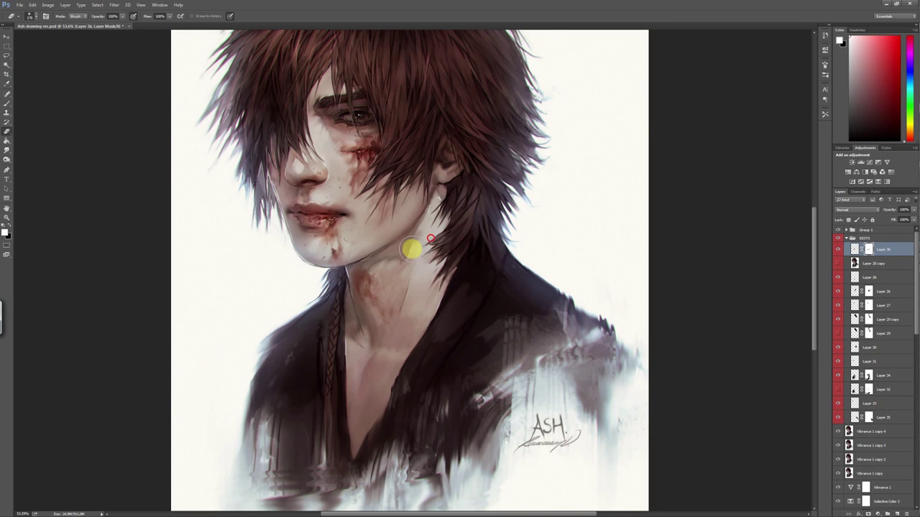
{"action": "scroll", "coordinate": [395, 247], "scroll_direction": "down", "scroll_amount": 2}
{"action": "scroll", "coordinate": [520, 373], "scroll_direction": "down", "scroll_amount": 1}
{"action": "scroll", "coordinate": [479, 378], "scroll_direction": "down", "scroll_amount": 1}
{"action": "scroll", "coordinate": [501, 349], "scroll_direction": "up", "scroll_amount": 1}
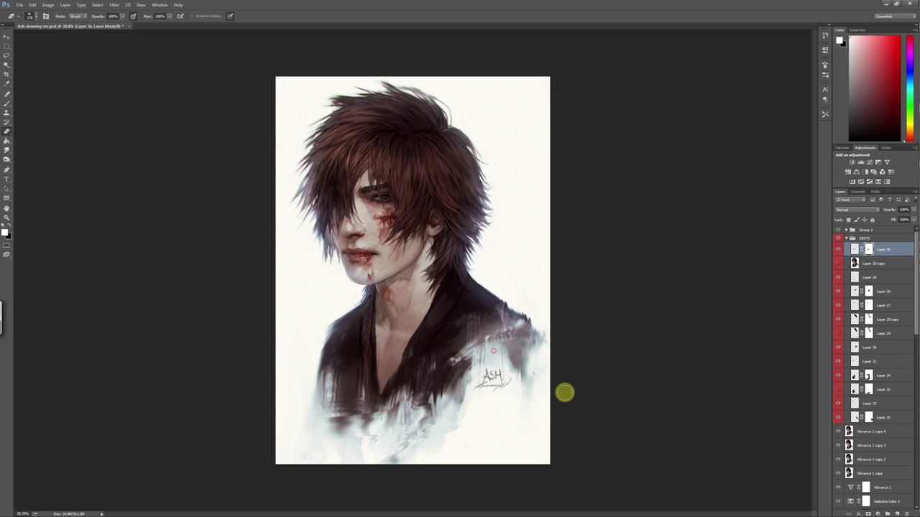
Create Layer 37, choose a brush and sample a dark purple from the painting
{"action": "left_click", "coordinate": [899, 514], "text": "alt"}
{"action": "key", "text": "Return"}
{"action": "key", "text": "b"}
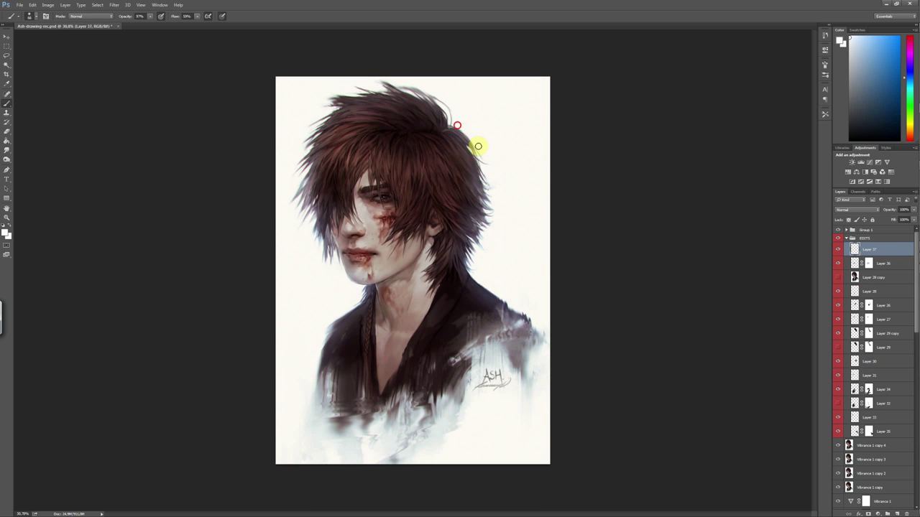
{"action": "right_click", "coordinate": [504, 205]}
{"action": "key", "text": "Escape"}
{"action": "left_click", "coordinate": [471, 244], "text": "alt"}
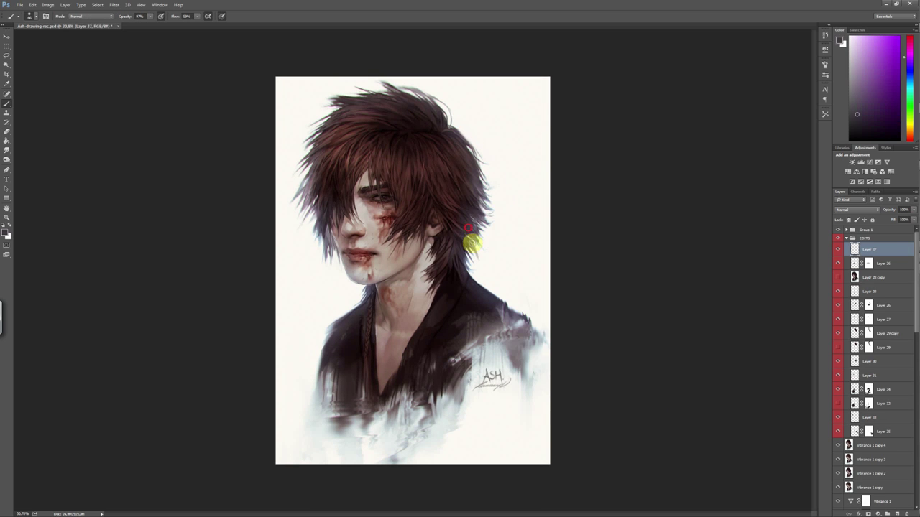
{"action": "key", "text": "e"}
{"action": "key", "text": "b"}
Zoom in and sample dark brown, magenta and purple-blue tones around the hair
{"action": "key", "text": "ctrl+plus"}
{"action": "right_click", "coordinate": [472, 229]}
{"action": "key", "text": "Escape"}
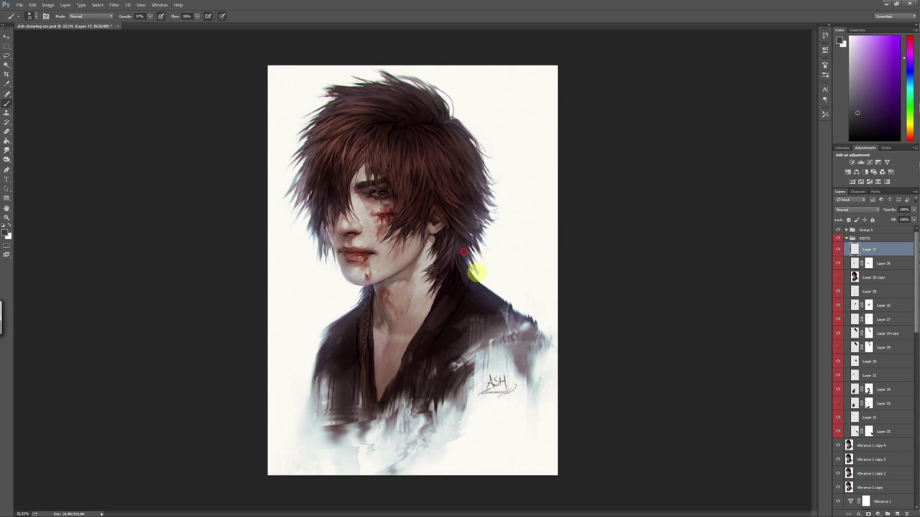
{"action": "left_click", "coordinate": [476, 209], "text": "alt"}
{"action": "scroll", "coordinate": [487, 395], "scroll_direction": "down", "scroll_amount": 3}
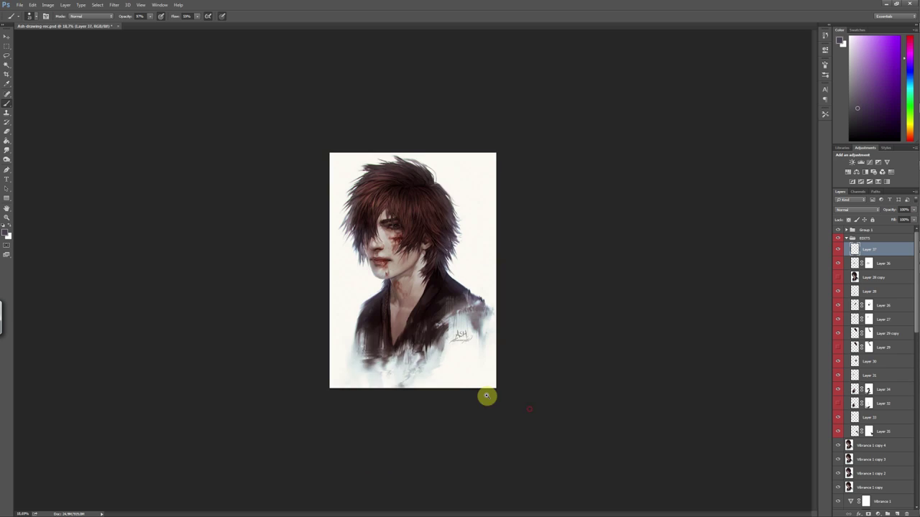
{"action": "scroll", "coordinate": [479, 212], "scroll_direction": "up", "scroll_amount": 2}
{"action": "left_click", "coordinate": [476, 209], "text": "alt"}
{"action": "left_click", "coordinate": [471, 201], "text": "alt"}
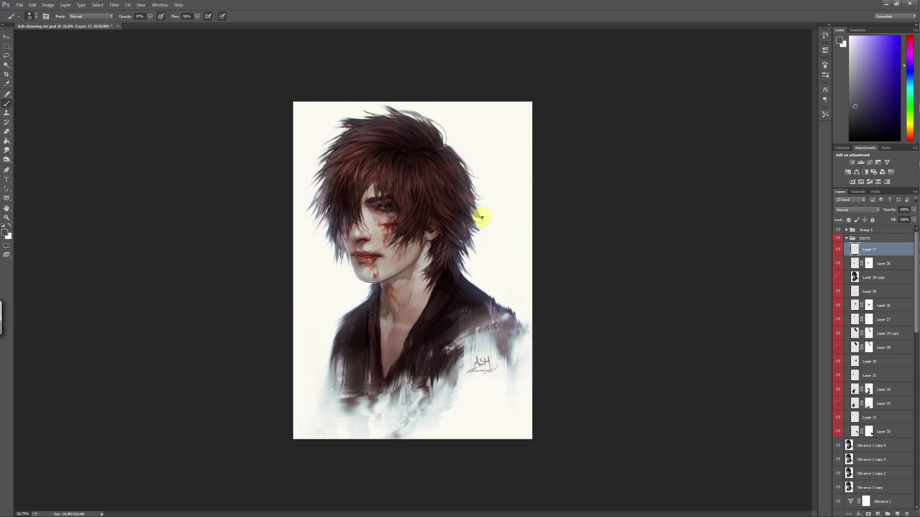
Sample further dark tones from the painting and clothing for the hair strokes
{"action": "scroll", "coordinate": [475, 217], "scroll_direction": "up", "scroll_amount": 1}
{"action": "scroll", "coordinate": [506, 397], "scroll_direction": "down", "scroll_amount": 3}
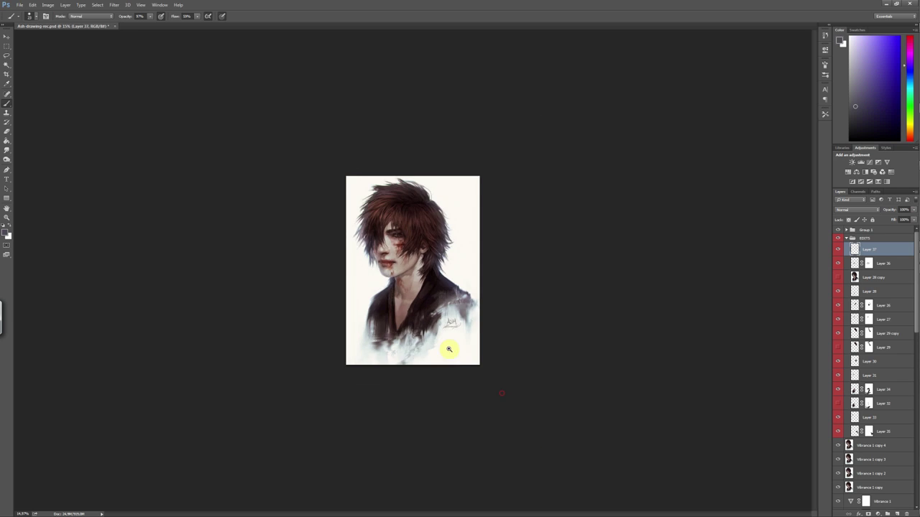
{"action": "scroll", "coordinate": [447, 350], "scroll_direction": "up", "scroll_amount": 4}
{"action": "left_click", "coordinate": [482, 164], "text": "alt"}
{"action": "left_click", "coordinate": [468, 248], "text": "alt"}
{"action": "left_click", "coordinate": [474, 276], "text": "alt"}
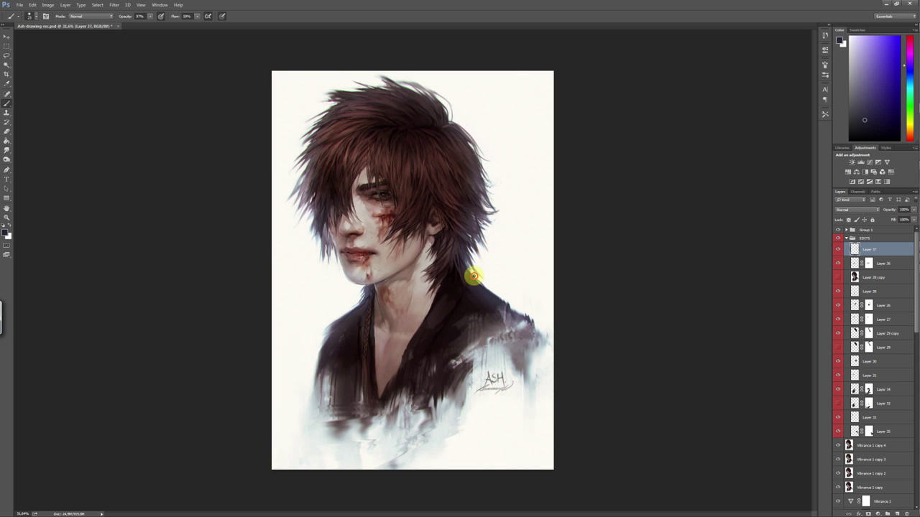
{"action": "scroll", "coordinate": [525, 476], "scroll_direction": "down", "scroll_amount": 3}
{"action": "scroll", "coordinate": [498, 436], "scroll_direction": "up", "scroll_amount": 2}
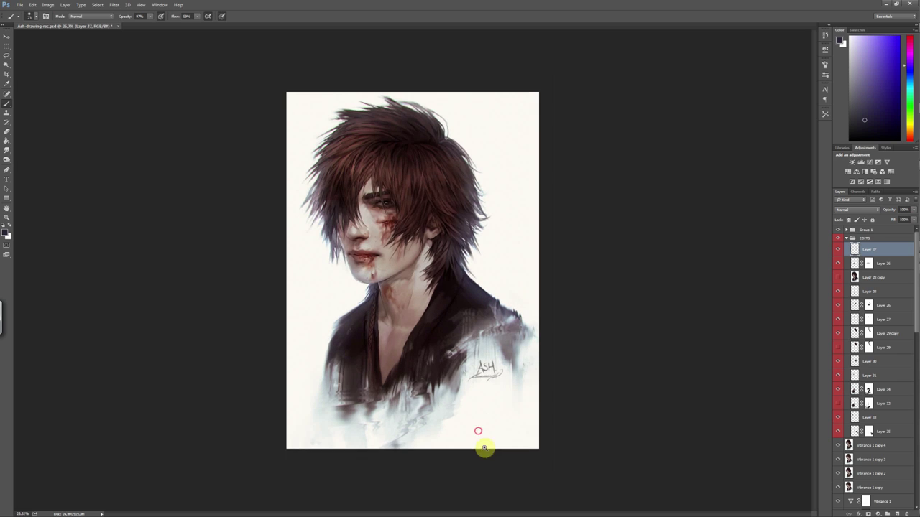
{"action": "scroll", "coordinate": [479, 441], "scroll_direction": "up", "scroll_amount": 1}
{"action": "scroll", "coordinate": [524, 429], "scroll_direction": "up", "scroll_amount": 1}
{"action": "scroll", "coordinate": [554, 410], "scroll_direction": "down", "scroll_amount": 2}
{"action": "scroll", "coordinate": [560, 428], "scroll_direction": "up", "scroll_amount": 1}
{"action": "scroll", "coordinate": [582, 395], "scroll_direction": "down", "scroll_amount": 3}
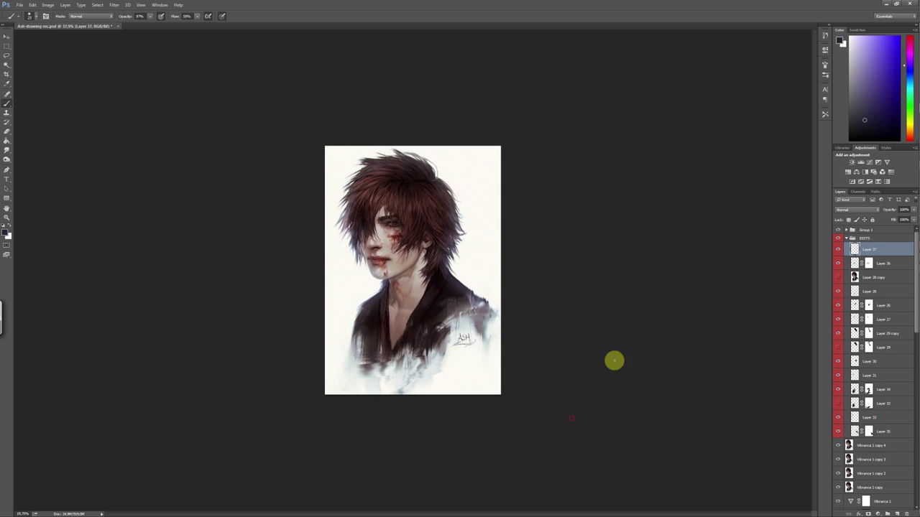
{"action": "scroll", "coordinate": [543, 334], "scroll_direction": "up", "scroll_amount": 2}
{"action": "scroll", "coordinate": [543, 334], "scroll_direction": "up", "scroll_amount": 2}
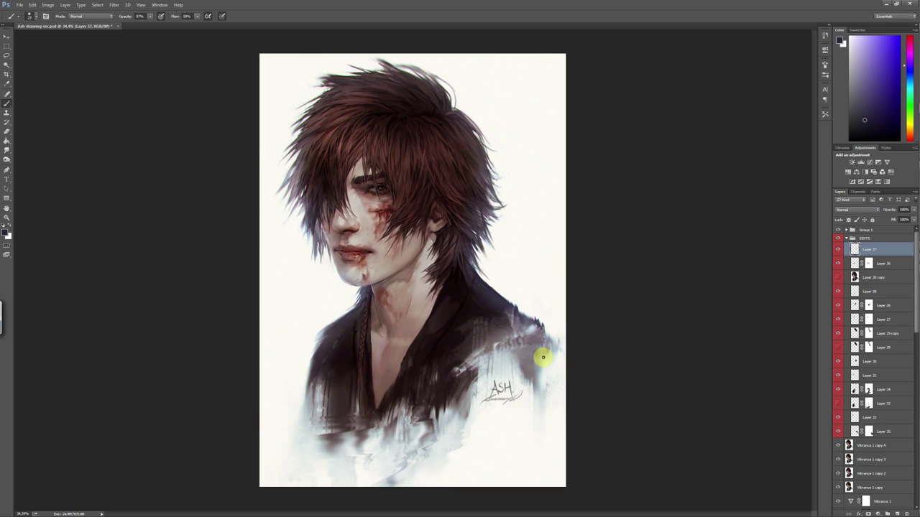
Add Layer 38 above Layer 37 with Overlay blending
{"action": "key", "text": "ctrl+shift+alt+n"}
{"action": "left_click", "coordinate": [855, 209]}
{"action": "left_click", "coordinate": [863, 277]}
Pick a dark reddish brown and a light pinkish tone for Overlay colour touches
{"action": "right_click", "coordinate": [423, 184]}
{"action": "left_click", "coordinate": [419, 182]}
{"action": "left_click", "coordinate": [439, 245], "text": "alt"}
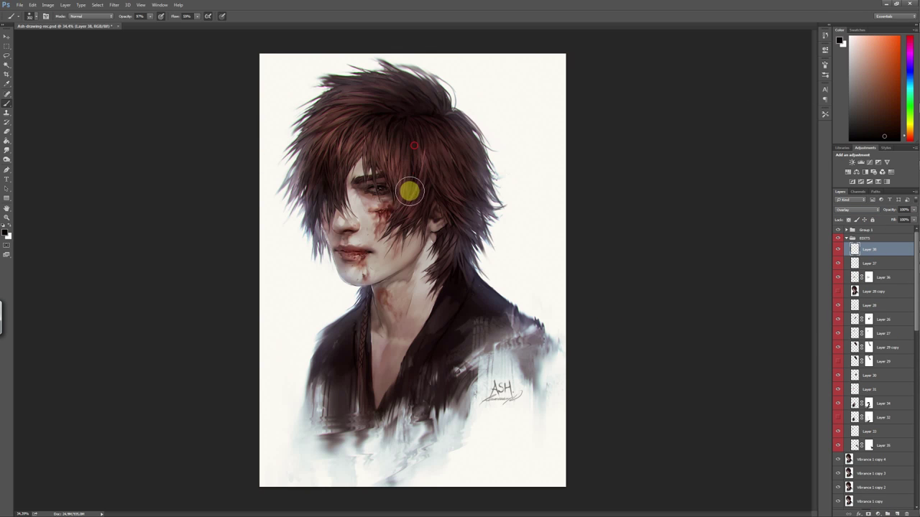
{"action": "scroll", "coordinate": [436, 281], "scroll_direction": "down", "scroll_amount": 1}
{"action": "left_click", "coordinate": [503, 255], "text": "alt"}
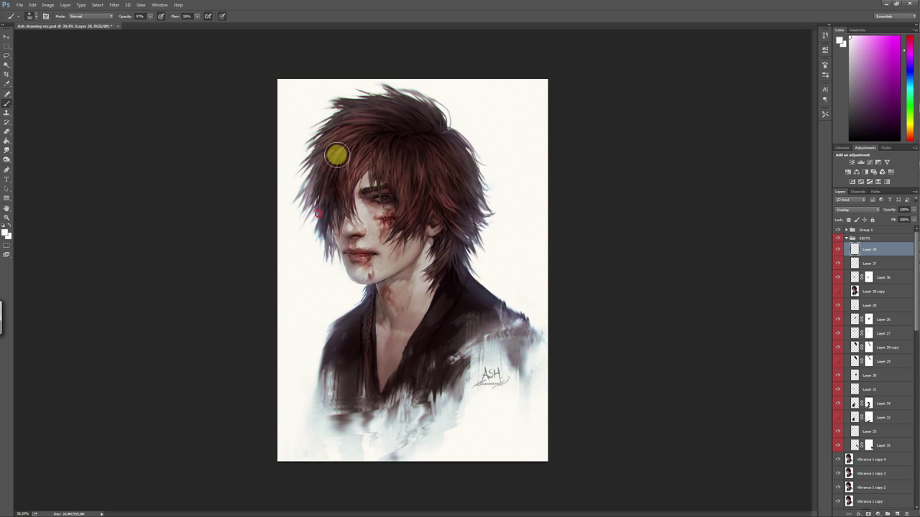
{"action": "key", "text": "e"}
{"action": "key", "text": "b"}
{"action": "left_click", "coordinate": [440, 265], "text": "alt"}
Paint light near-white strokes along the hair
{"action": "right_click", "coordinate": [486, 161]}
{"action": "left_click", "coordinate": [426, 142]}
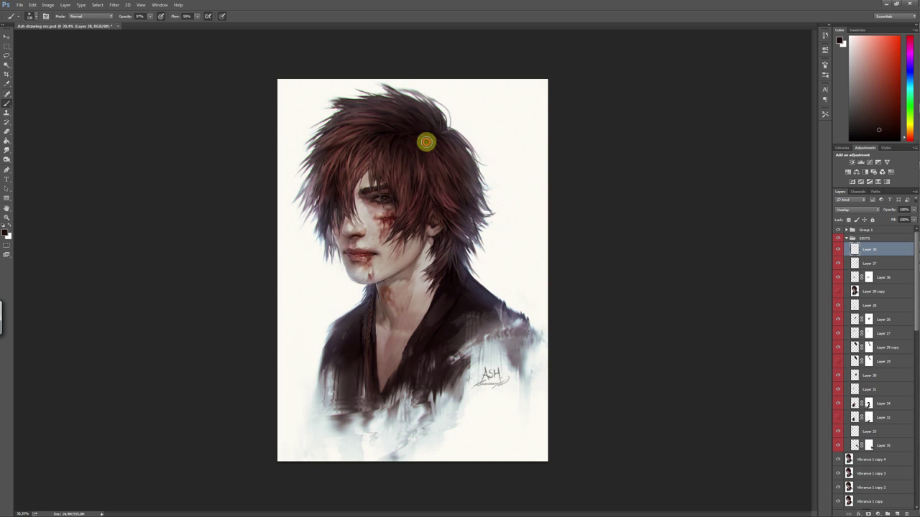
{"action": "left_click", "coordinate": [487, 168], "text": "alt"}
{"action": "mouse_move", "coordinate": [503, 228]}
{"action": "left_mouse_down"}
{"action": "mouse_move", "coordinate": [448, 206]}
{"action": "mouse_move", "coordinate": [493, 216]}
{"action": "left_mouse_up"}
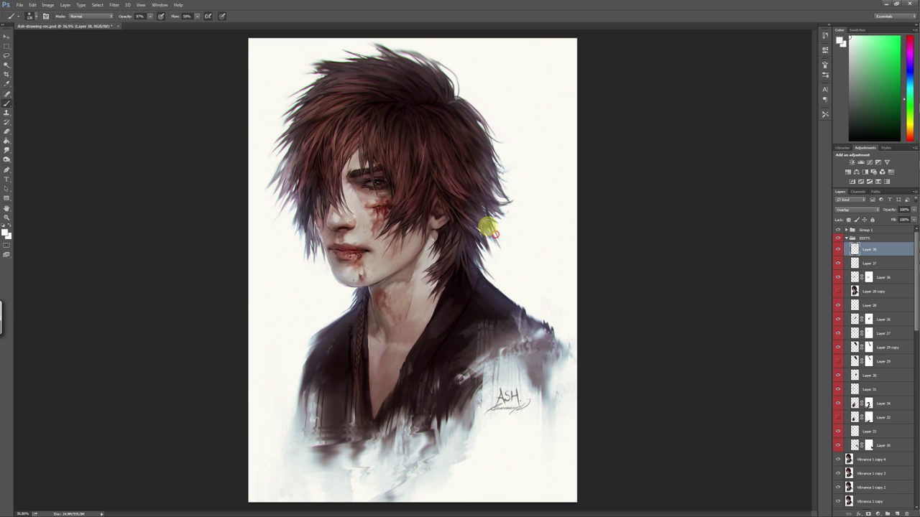
{"action": "scroll", "coordinate": [449, 338], "scroll_direction": "down", "scroll_amount": 3}
{"action": "scroll", "coordinate": [410, 273], "scroll_direction": "up", "scroll_amount": 2}
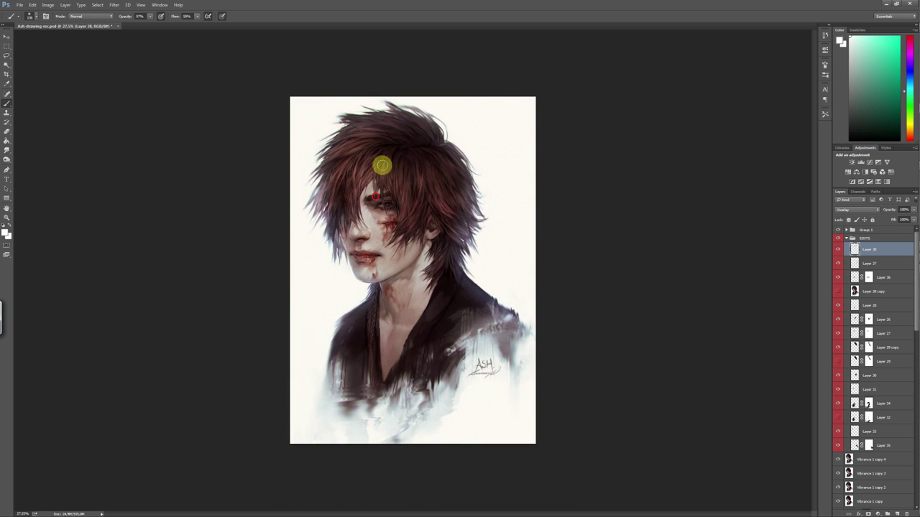
Sample light bluish, dark reddish and light cyan tones from the face and painting
{"action": "left_click", "coordinate": [342, 203], "text": "alt"}
{"action": "left_click", "coordinate": [338, 232], "text": "alt"}
{"action": "scroll", "coordinate": [367, 266], "scroll_direction": "up", "scroll_amount": 3}
{"action": "left_click", "coordinate": [342, 186], "text": "alt"}
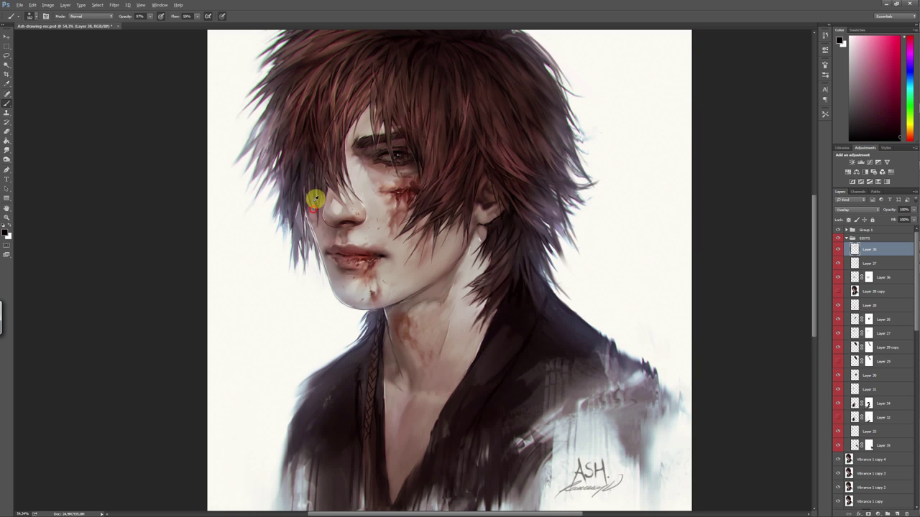
{"action": "scroll", "coordinate": [388, 288], "scroll_direction": "down", "scroll_amount": 3}
{"action": "scroll", "coordinate": [337, 374], "scroll_direction": "up", "scroll_amount": 1}
{"action": "left_click", "coordinate": [490, 329], "text": "alt"}
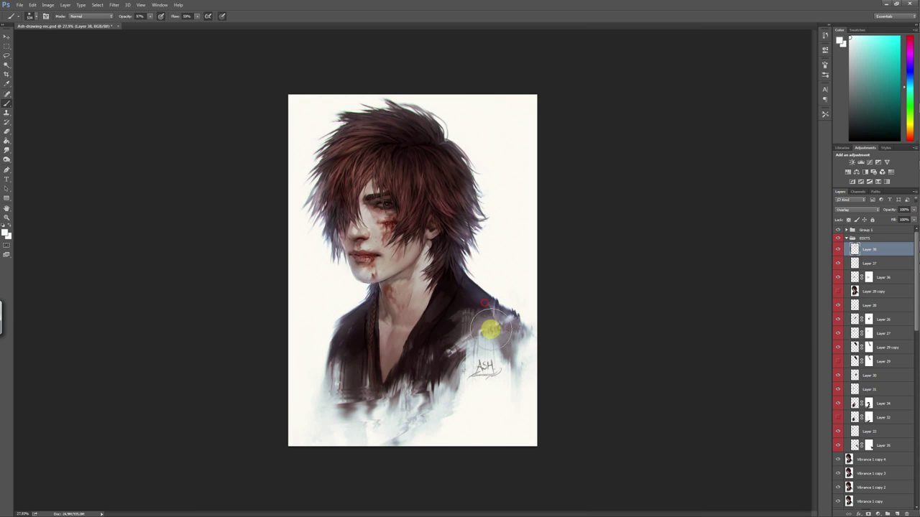
{"action": "scroll", "coordinate": [493, 381], "scroll_direction": "down", "scroll_amount": 2}
{"action": "scroll", "coordinate": [346, 133], "scroll_direction": "up", "scroll_amount": 1}
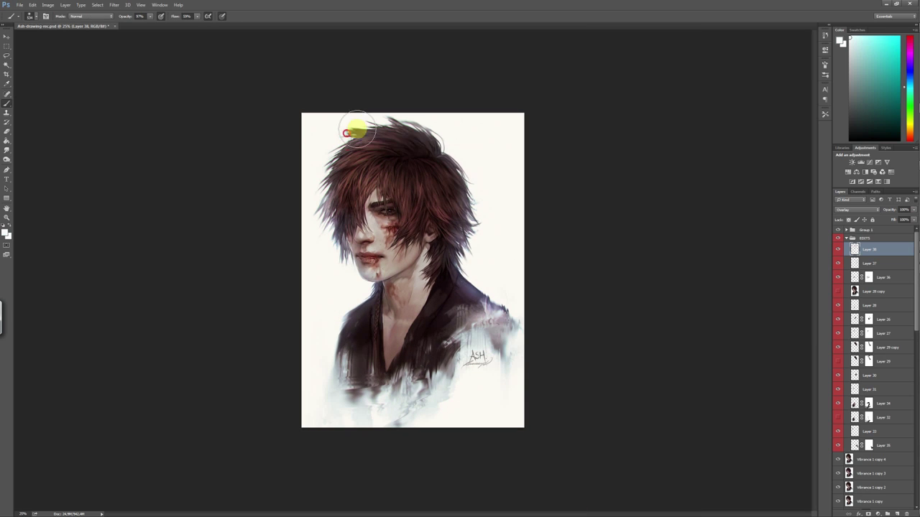
Sample colours from several spots on the hair for final touches
{"action": "left_click", "coordinate": [424, 148], "text": "alt"}
{"action": "left_click", "coordinate": [462, 160], "text": "alt"}
{"action": "left_click", "coordinate": [328, 134], "text": "alt"}
{"action": "left_click", "coordinate": [444, 122], "text": "alt"}
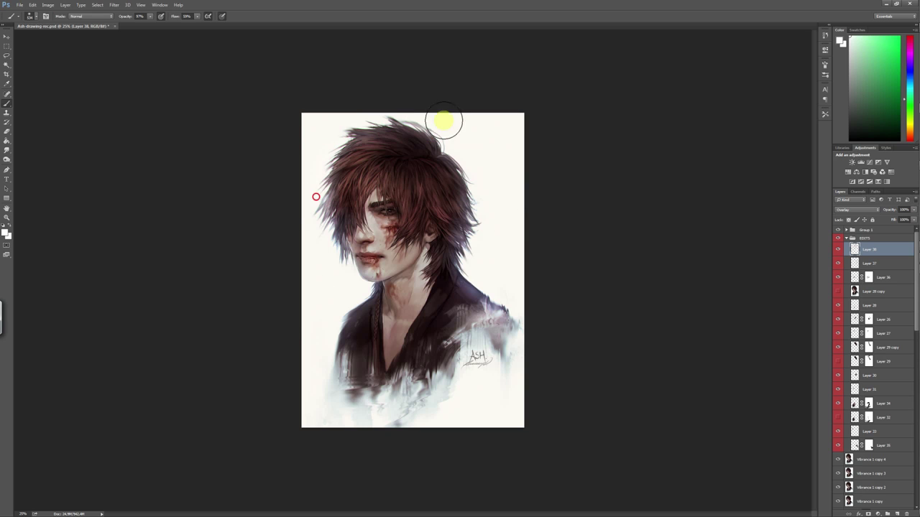
{"action": "scroll", "coordinate": [503, 431], "scroll_direction": "up", "scroll_amount": 1}
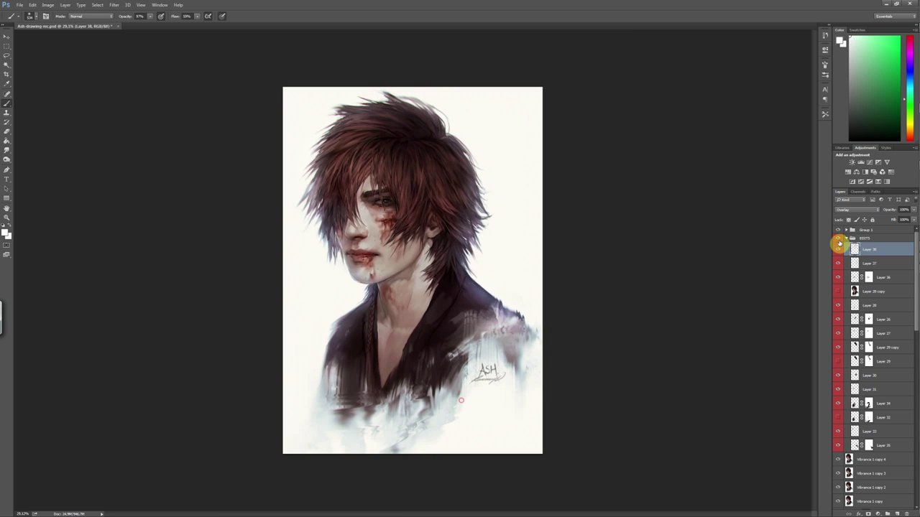
{"action": "scroll", "coordinate": [568, 354], "scroll_direction": "up", "scroll_amount": 1}
{"action": "scroll", "coordinate": [567, 353], "scroll_direction": "up", "scroll_amount": 1}
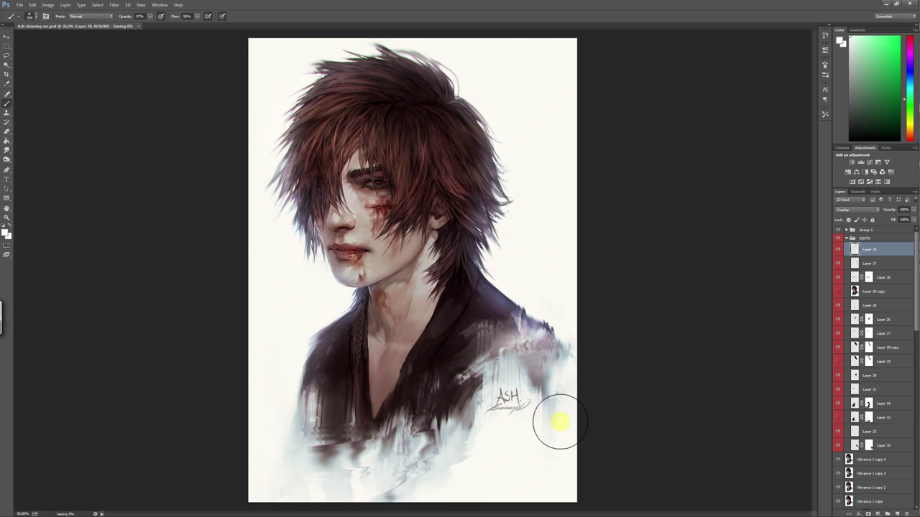
Merge the selected layers and warp the top of the hair into a new curve
{"action": "left_click", "coordinate": [878, 460], "text": "shift"}
{"action": "right_click", "coordinate": [878, 397]}
{"action": "left_click", "coordinate": [825, 403]}
{"action": "key", "text": "ctrl+t"}
{"action": "left_click_drag", "start_coordinate": [446, 78], "coordinate": [486, 78]}
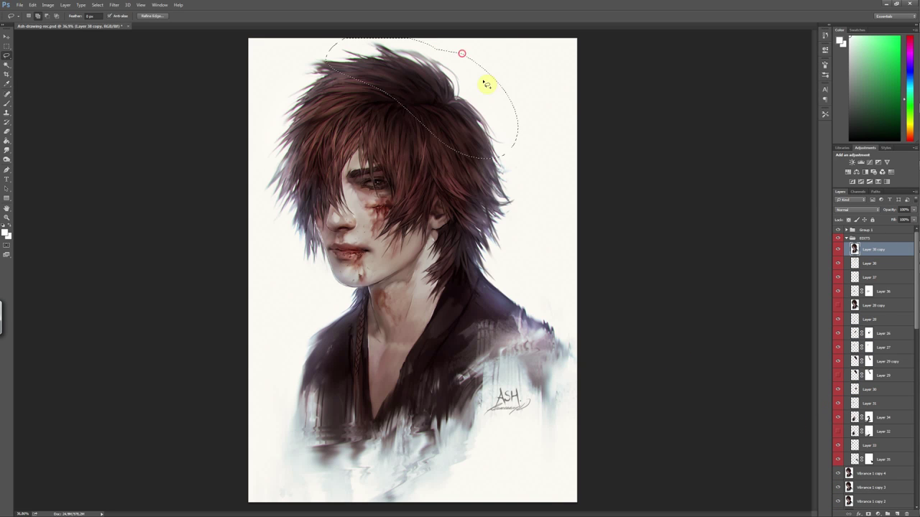
{"action": "left_click_drag", "start_coordinate": [421, 68], "coordinate": [463, 88]}
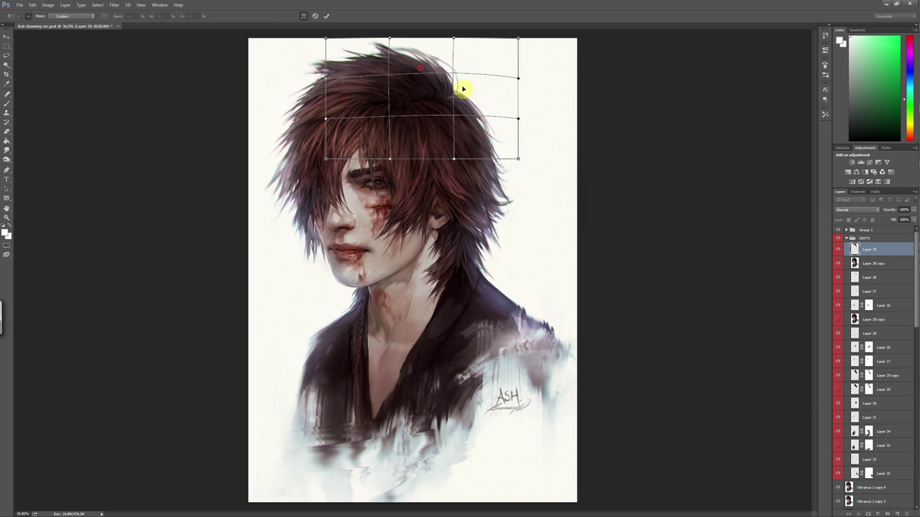
{"action": "key", "text": "Return"}
Add a layer mask to the warped hair layer for erasing edges
{"action": "scroll", "coordinate": [503, 256], "scroll_direction": "down", "scroll_amount": 2}
{"action": "key", "text": "e"}
{"action": "left_click", "coordinate": [869, 514]}
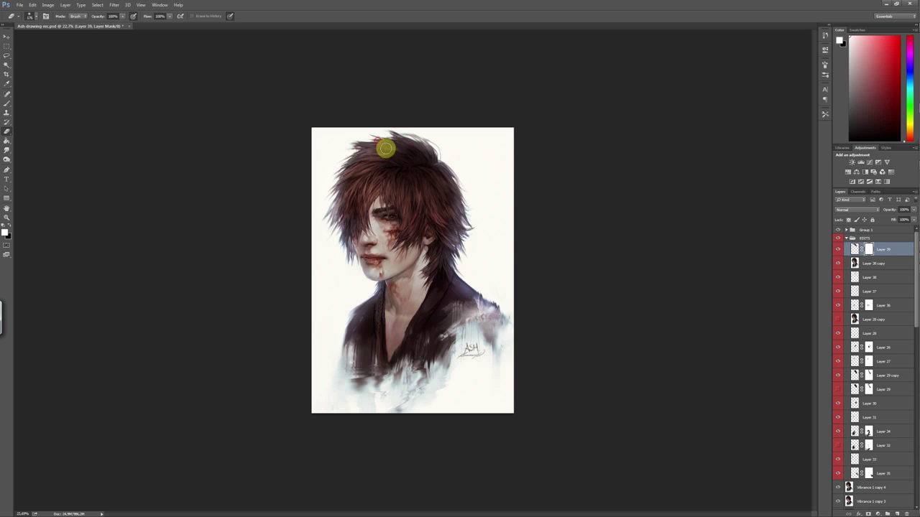
{"action": "scroll", "coordinate": [478, 315], "scroll_direction": "up", "scroll_amount": 2}
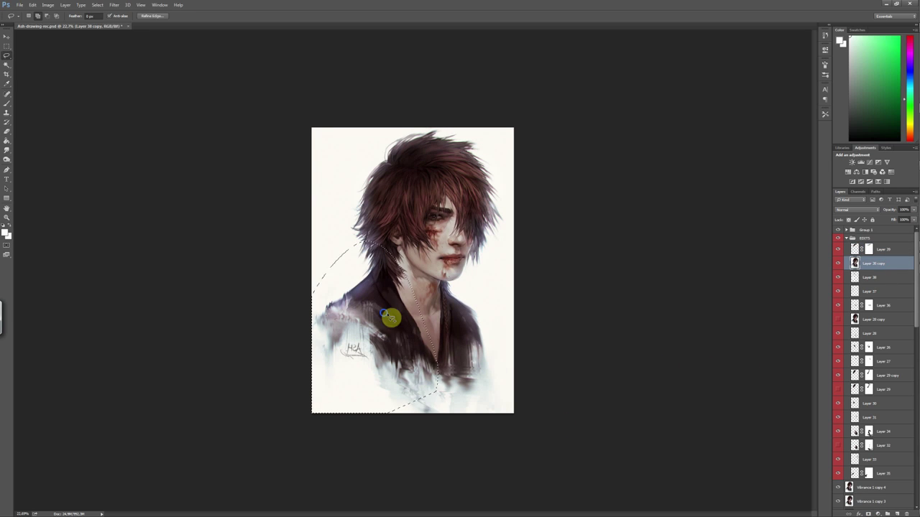
Copy the chest area to a new layer, warp it downward and mask it
{"action": "key", "text": "ctrl+j"}
{"action": "key", "text": "ctrl+t"}
{"action": "left_click_drag", "start_coordinate": [312, 349], "coordinate": [302, 378]}
{"action": "left_click_drag", "start_coordinate": [417, 345], "coordinate": [443, 431]}
{"action": "left_click_drag", "start_coordinate": [417, 384], "coordinate": [366, 369]}
{"action": "left_click_drag", "start_coordinate": [318, 331], "coordinate": [299, 313]}
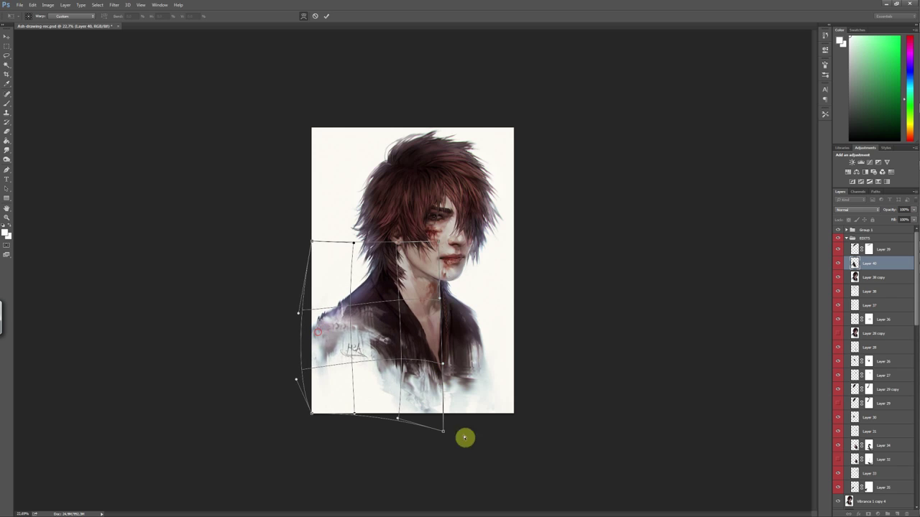
{"action": "key", "text": "Return"}
{"action": "key", "text": "ctrl+plus"}
{"action": "left_click", "coordinate": [868, 514]}
{"action": "key", "text": "e"}
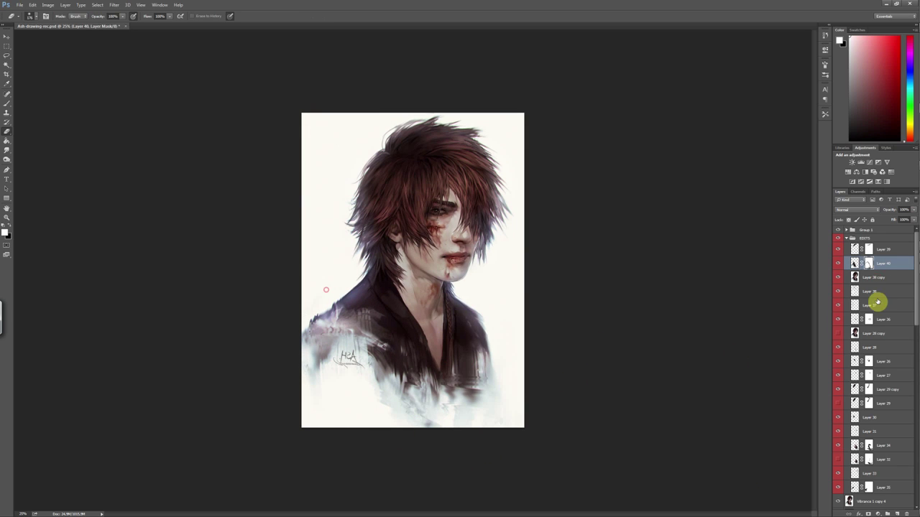
Copy the chest area again as Layer 41, warp it and erase its edges
{"action": "key", "text": "ctrl+j"}
{"action": "key", "text": "ctrl+t"}
{"action": "left_click_drag", "start_coordinate": [489, 359], "coordinate": [502, 327]}
{"action": "left_click", "coordinate": [455, 336]}
{"action": "key", "text": "Return"}
{"action": "key", "text": "e"}
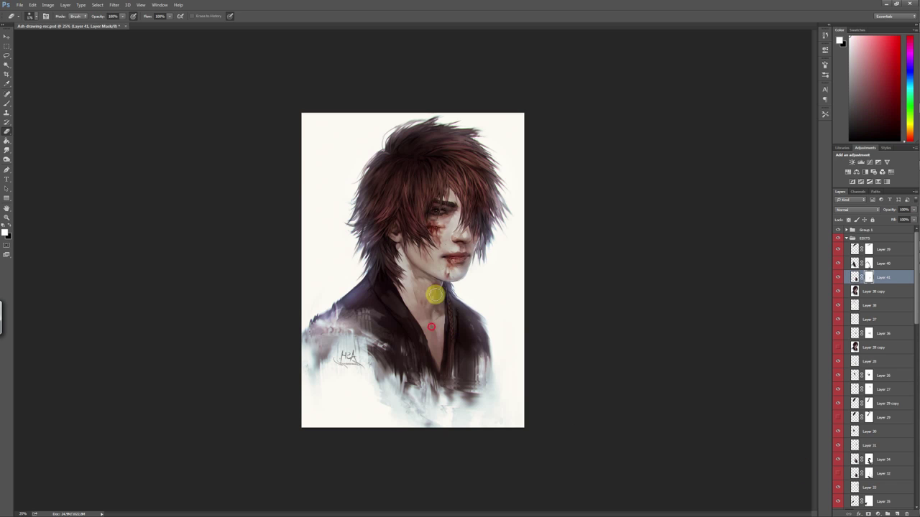
{"action": "scroll", "coordinate": [481, 432], "scroll_direction": "down", "scroll_amount": 2}
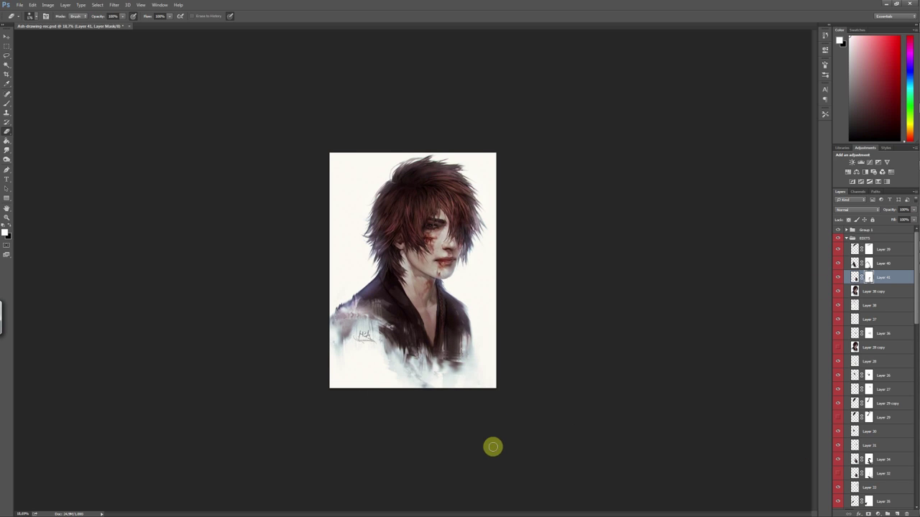
{"action": "scroll", "coordinate": [493, 447], "scroll_direction": "up", "scroll_amount": 2}
Mirror the view to check proportions, rework Layer 40, then target Layer 39's mask
{"action": "key", "text": "h"}
{"action": "key", "text": "alt+bracketright"}
{"action": "key", "text": "ctrl+t"}
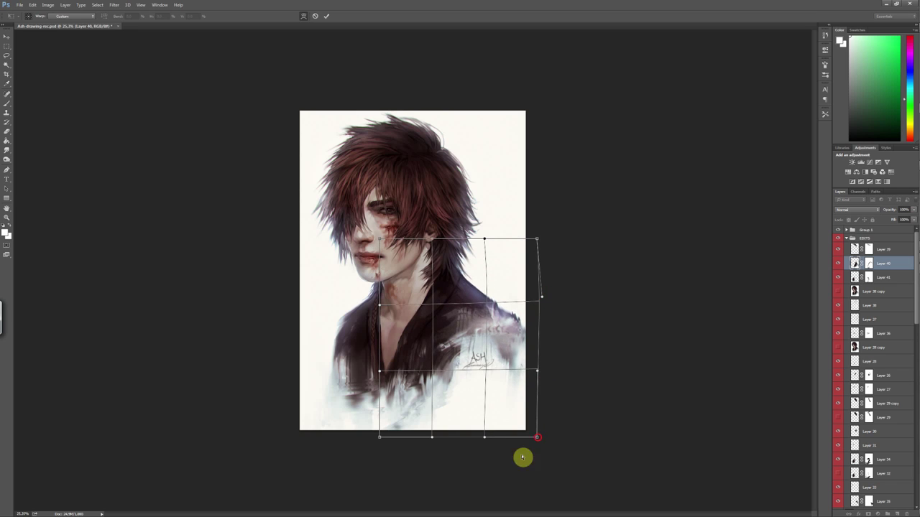
{"action": "left_click_drag", "start_coordinate": [536, 437], "coordinate": [511, 484]}
{"action": "key", "text": "Return"}
{"action": "key", "text": "e"}
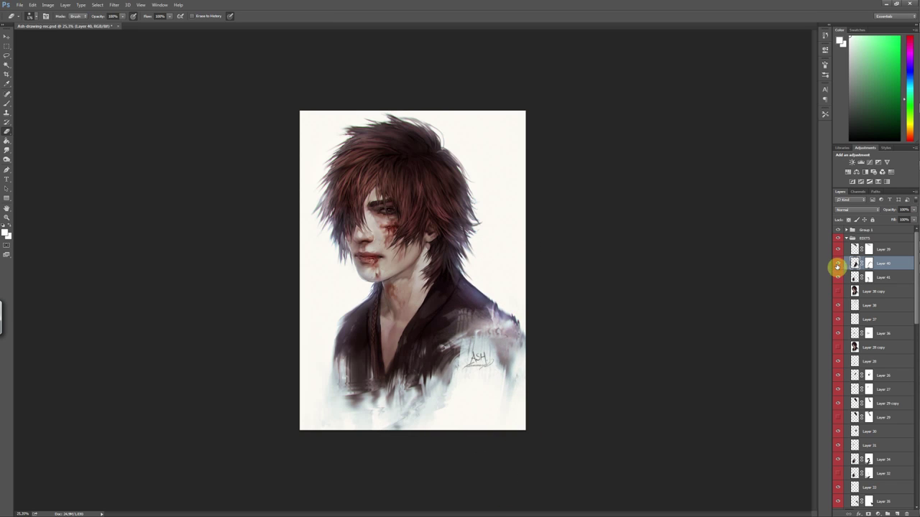
{"action": "scroll", "coordinate": [473, 376], "scroll_direction": "down", "scroll_amount": 3}
{"action": "scroll", "coordinate": [472, 375], "scroll_direction": "up", "scroll_amount": 3}
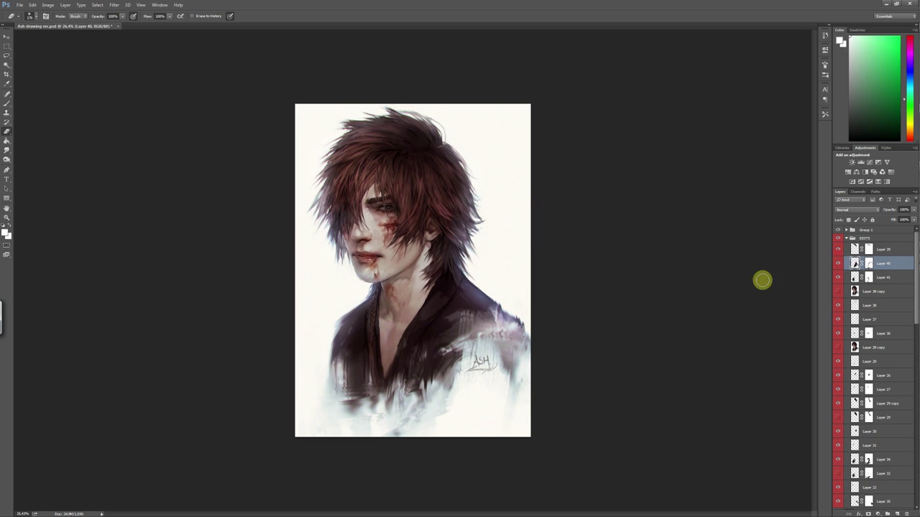
{"action": "key", "text": "alt+bracketright"}
{"action": "scroll", "coordinate": [517, 314], "scroll_direction": "down", "scroll_amount": 3}
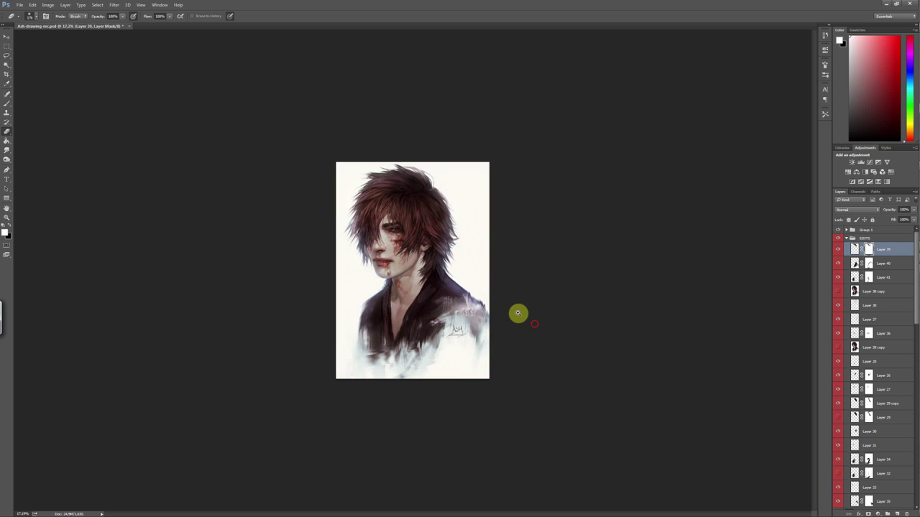
{"action": "scroll", "coordinate": [478, 344], "scroll_direction": "up", "scroll_amount": 3}
{"action": "scroll", "coordinate": [478, 344], "scroll_direction": "up", "scroll_amount": 3}
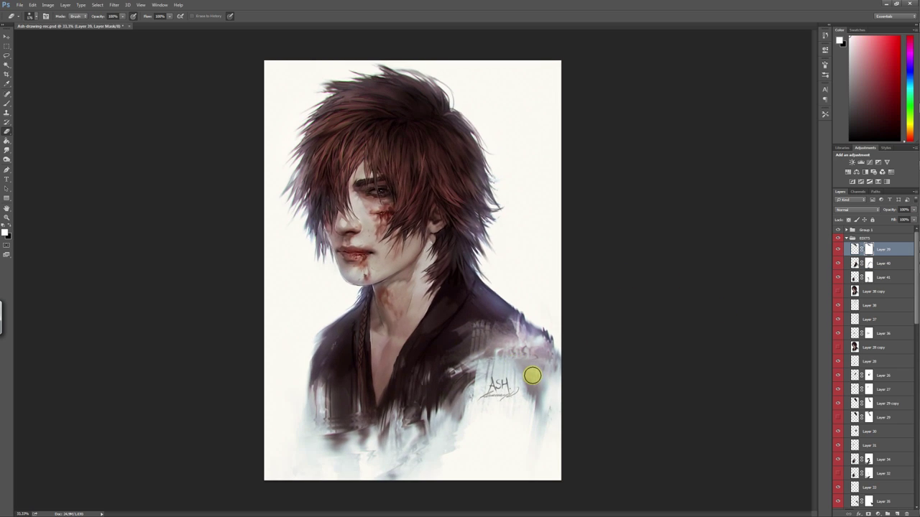
Lasso the left hair strands into Layer 42 and warp them outward
{"action": "key", "text": "l"}
{"action": "right_click", "coordinate": [303, 183]}
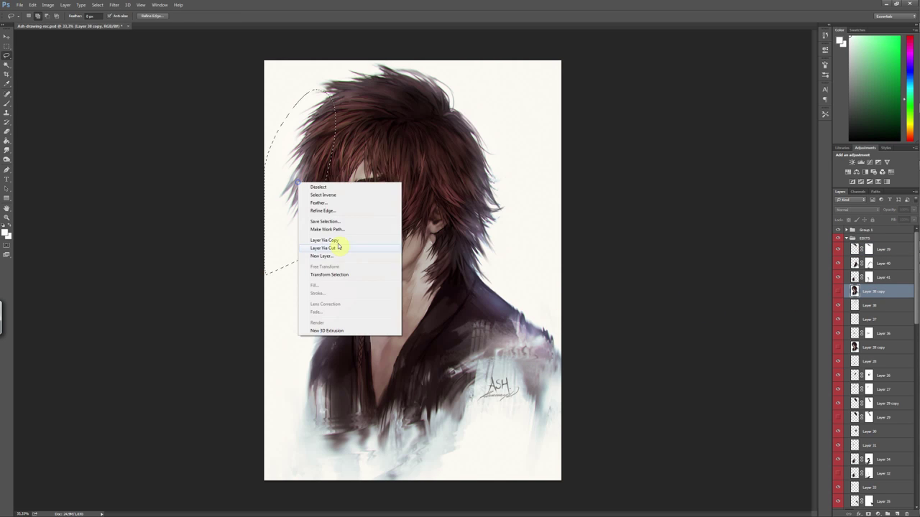
{"action": "left_click", "coordinate": [338, 242]}
{"action": "key", "text": "ctrl+t"}
{"action": "right_click", "coordinate": [370, 236]}
{"action": "left_click", "coordinate": [370, 236]}
{"action": "left_click_drag", "start_coordinate": [269, 251], "coordinate": [192, 416]}
{"action": "left_click_drag", "start_coordinate": [305, 285], "coordinate": [307, 306]}
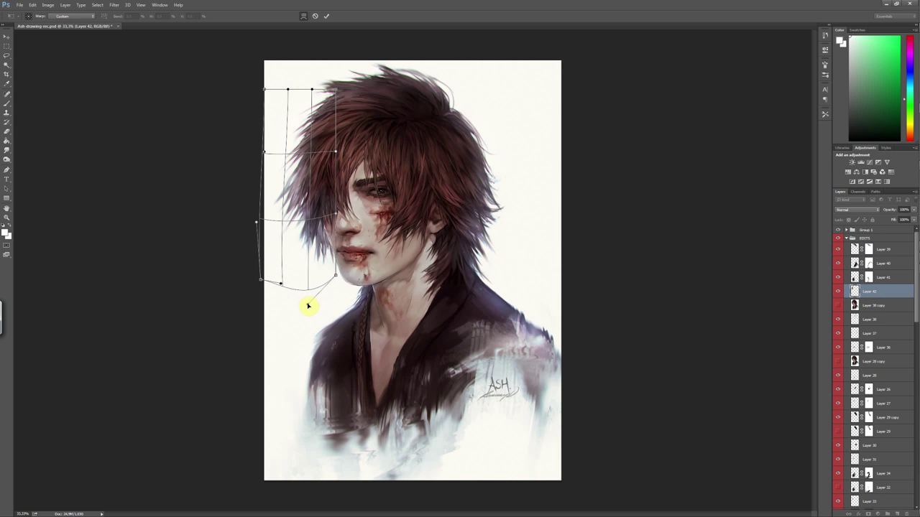
{"action": "key", "text": "Return"}
Mask Layer 42 and erase its edges, abandoning an attempted mask warp
{"action": "key", "text": "e"}
{"action": "scroll", "coordinate": [456, 267], "scroll_direction": "down", "scroll_amount": 2}
{"action": "scroll", "coordinate": [452, 220], "scroll_direction": "up", "scroll_amount": 1}
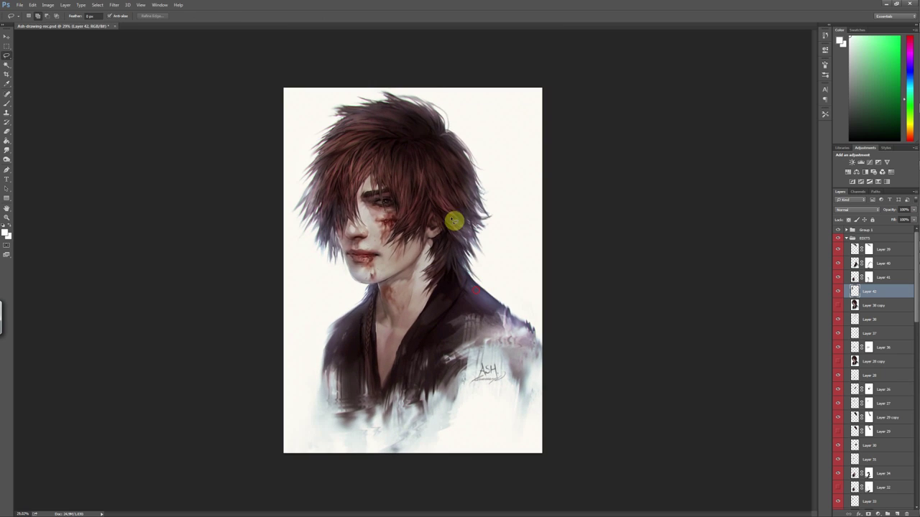
{"action": "left_click", "coordinate": [868, 514]}
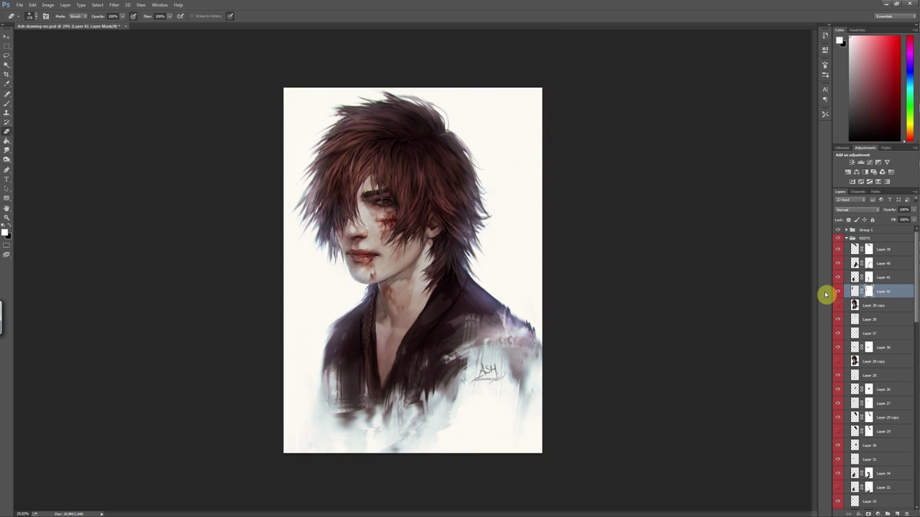
{"action": "scroll", "coordinate": [487, 316], "scroll_direction": "down", "scroll_amount": 2}
{"action": "scroll", "coordinate": [417, 267], "scroll_direction": "up", "scroll_amount": 1}
{"action": "key", "text": "ctrl+t"}
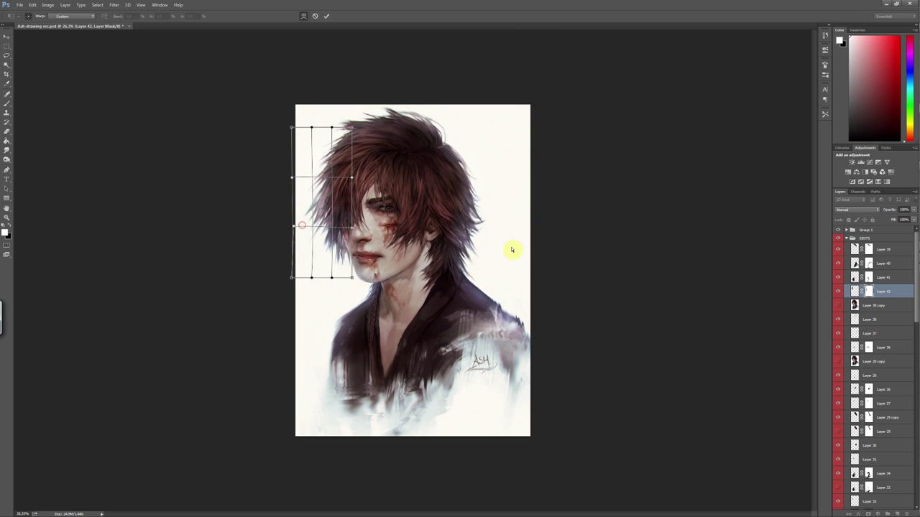
{"action": "key", "text": "Return"}
{"action": "scroll", "coordinate": [499, 328], "scroll_direction": "up", "scroll_amount": 1}
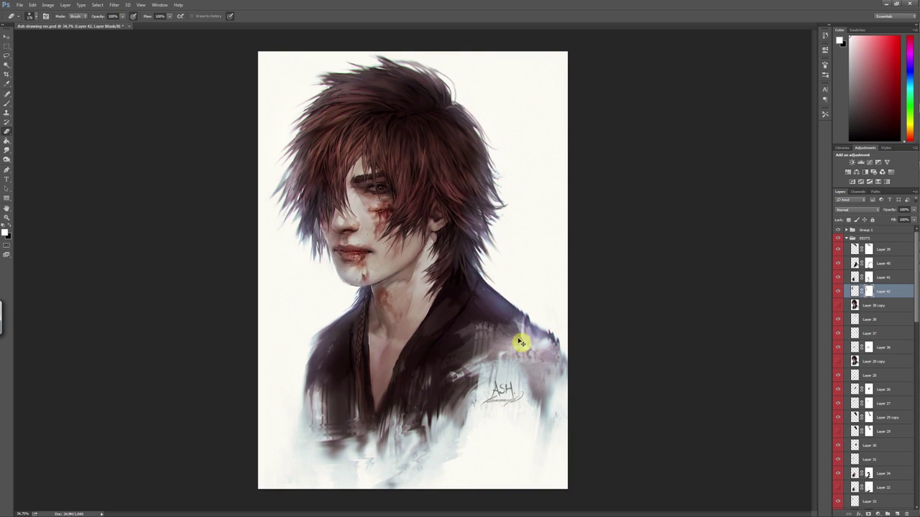